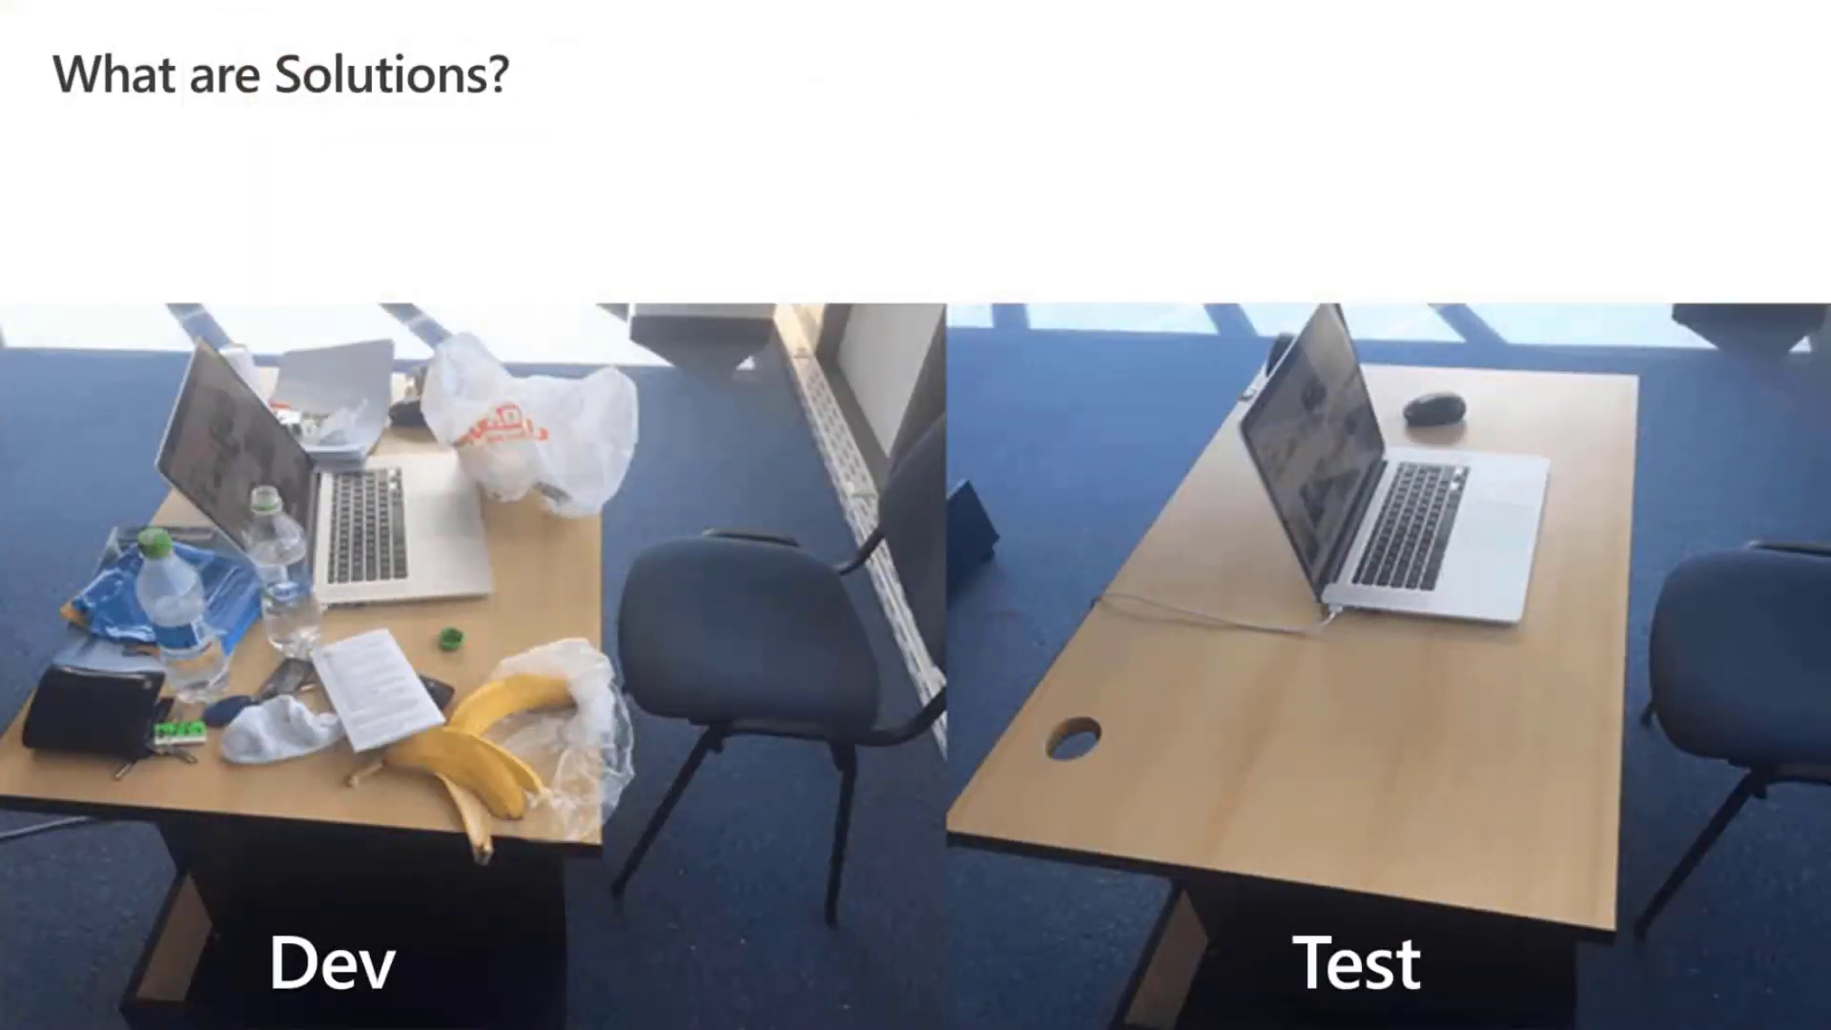
Circle the clutter on the Dev desk and the clear areas of the Test desk in yellow ink.
{"action": "left_click_drag", "start_coordinate": [483, 900], "coordinate": [286, 1005]}
{"action": "mouse_move", "coordinate": [553, 634]}
{"action": "left_mouse_down"}
{"action": "mouse_move", "coordinate": [345, 791]}
{"action": "mouse_move", "coordinate": [505, 651]}
{"action": "mouse_move", "coordinate": [448, 668]}
{"action": "left_mouse_up"}
{"action": "mouse_move", "coordinate": [261, 492]}
{"action": "left_mouse_down"}
{"action": "mouse_move", "coordinate": [307, 658]}
{"action": "mouse_move", "coordinate": [253, 495]}
{"action": "left_mouse_up"}
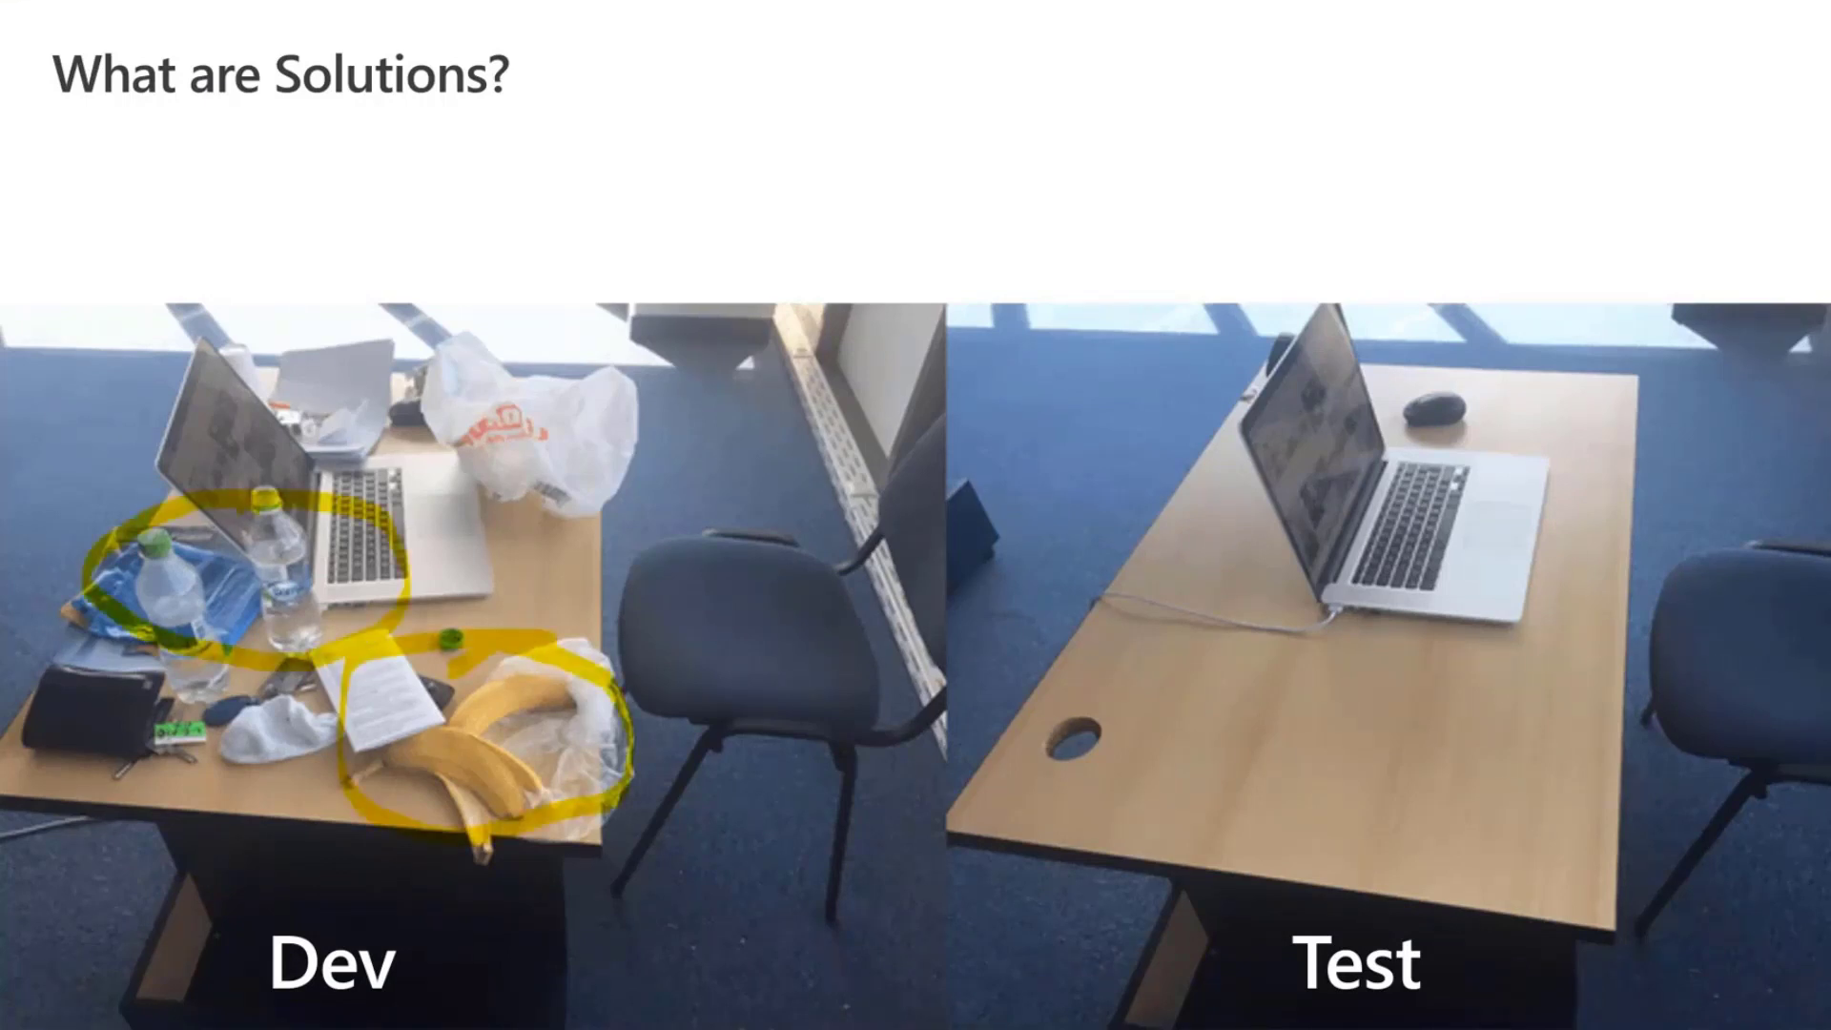
{"action": "mouse_move", "coordinate": [405, 400]}
{"action": "left_mouse_down"}
{"action": "mouse_move", "coordinate": [658, 548]}
{"action": "mouse_move", "coordinate": [429, 486]}
{"action": "left_mouse_up"}
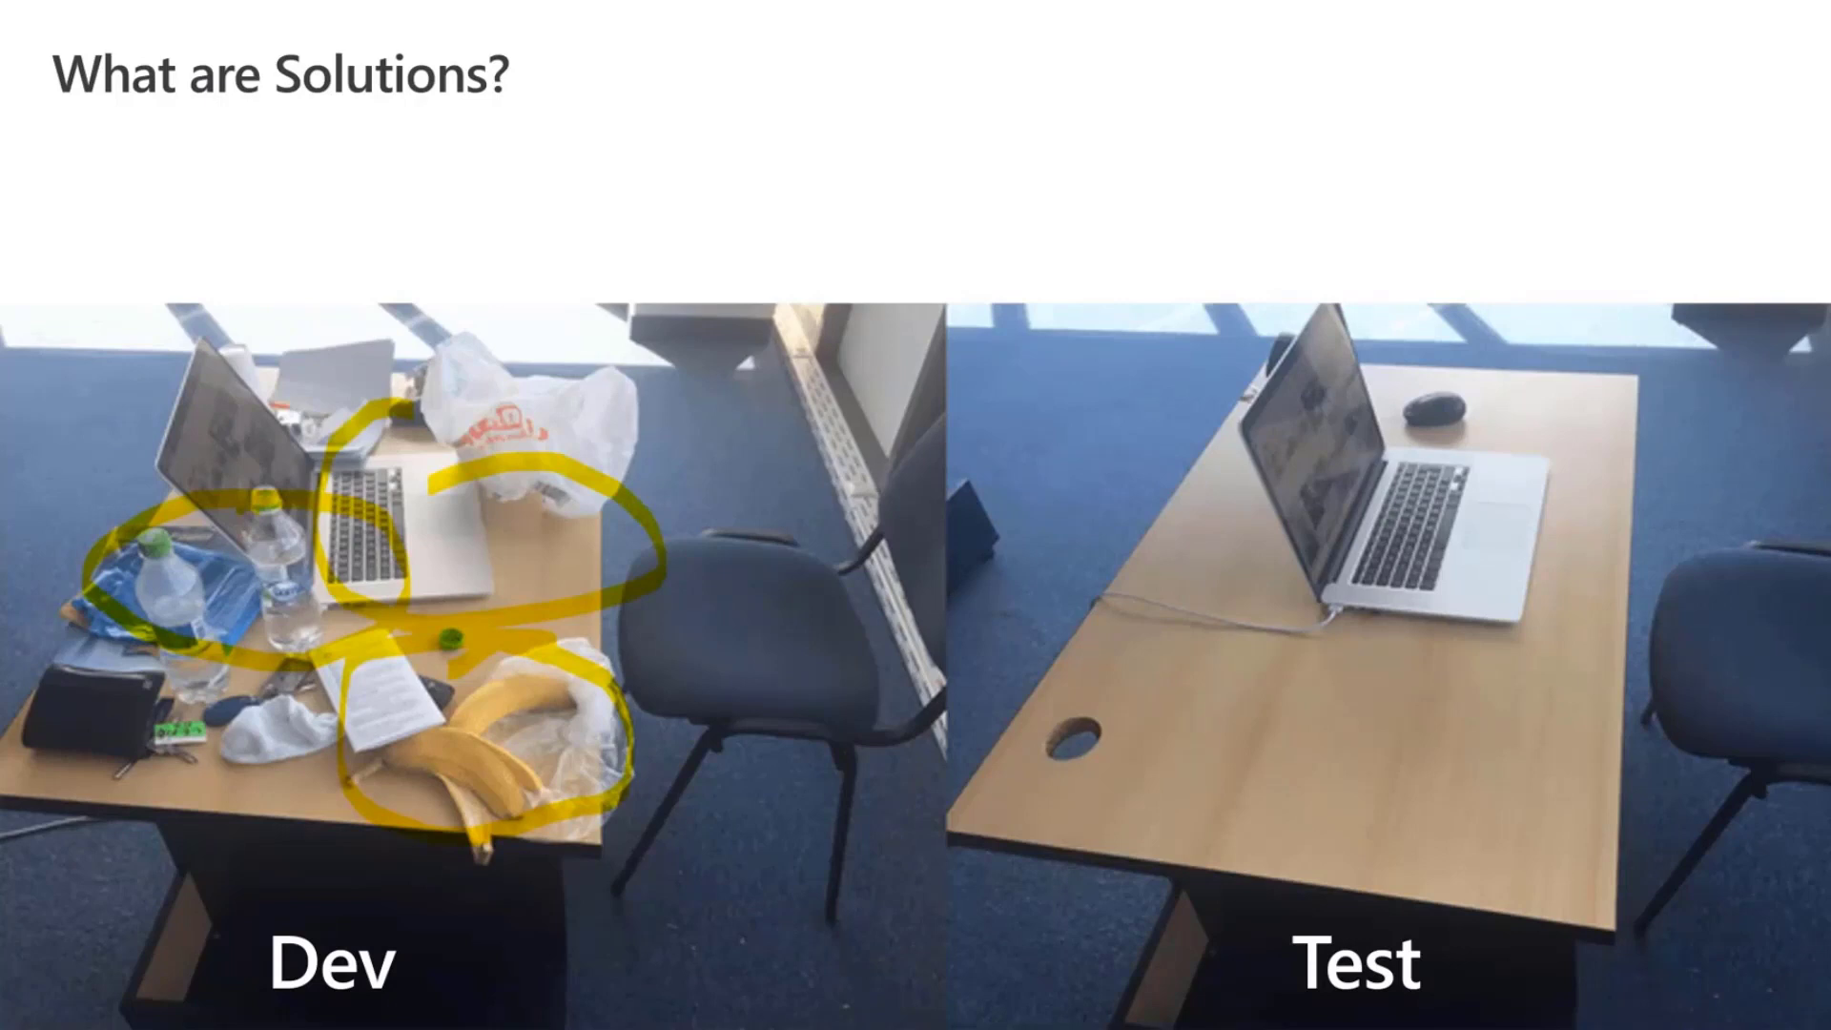
{"action": "left_click_drag", "start_coordinate": [372, 610], "coordinate": [553, 724]}
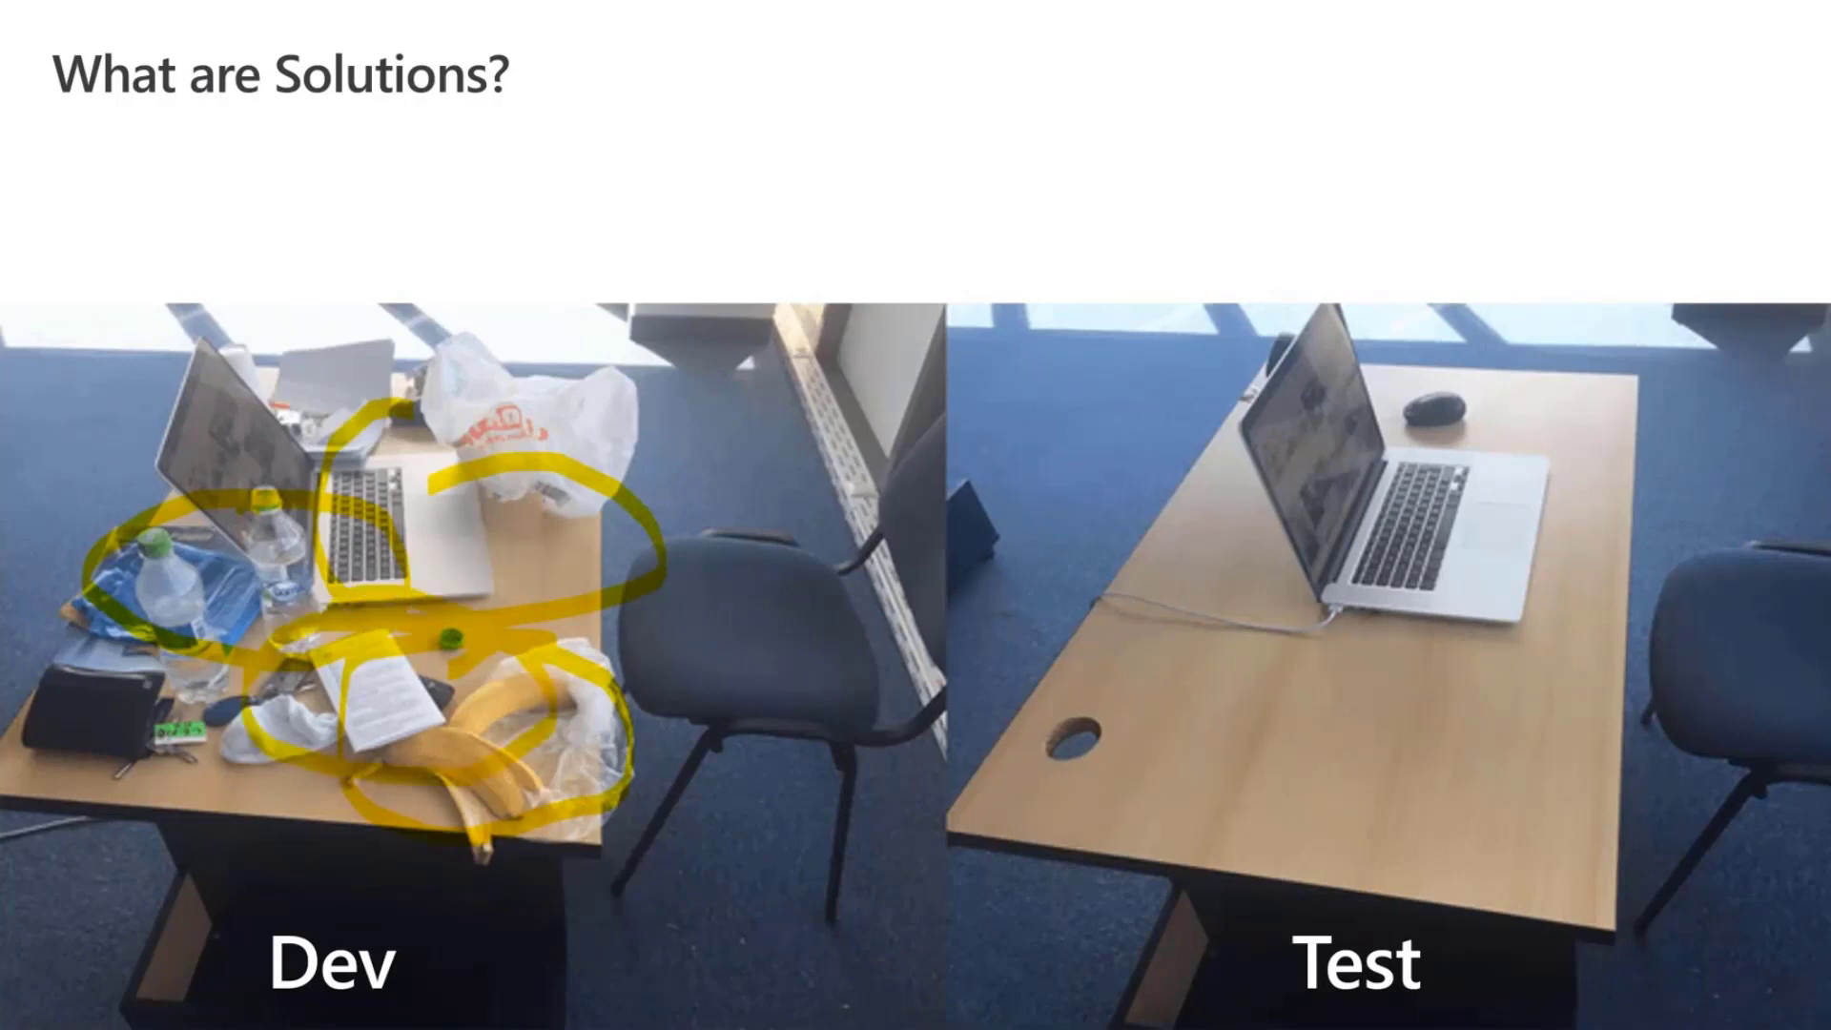
{"action": "mouse_move", "coordinate": [1556, 770]}
{"action": "left_mouse_down"}
{"action": "mouse_move", "coordinate": [1592, 953]}
{"action": "mouse_move", "coordinate": [1540, 791]}
{"action": "left_mouse_up"}
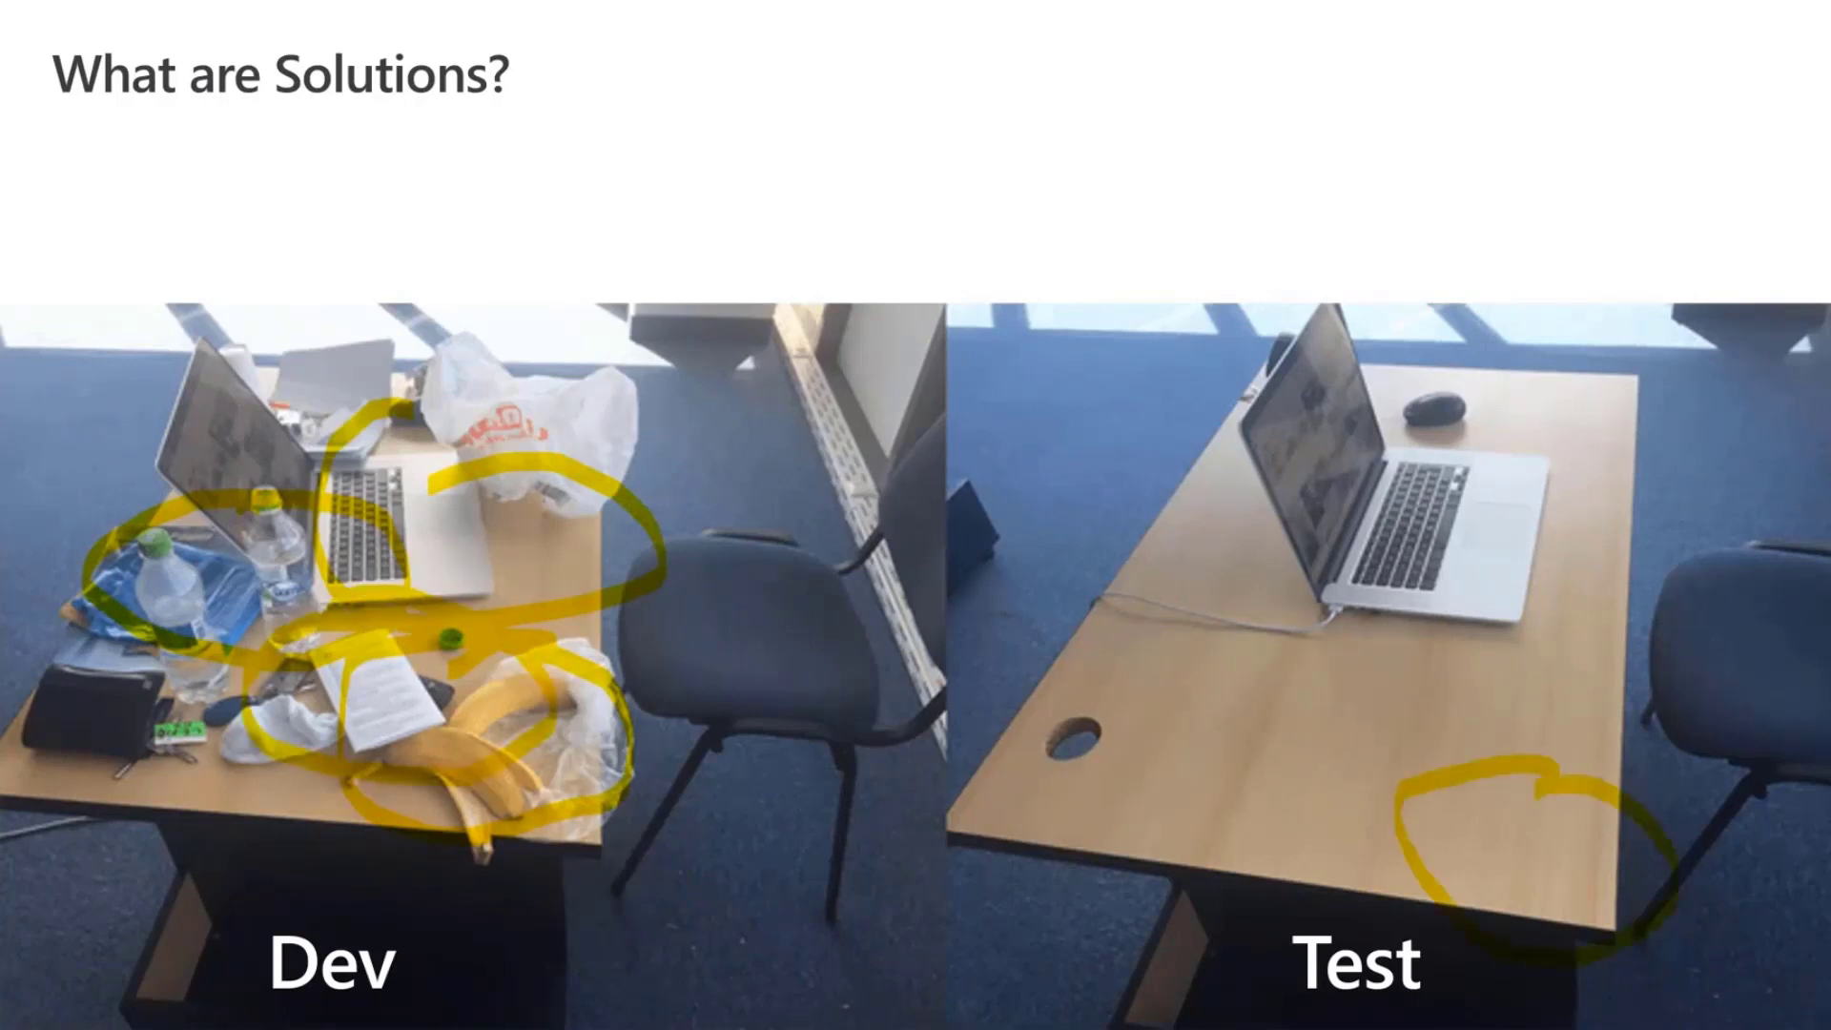
{"action": "left_click_drag", "start_coordinate": [1316, 606], "coordinate": [1182, 596]}
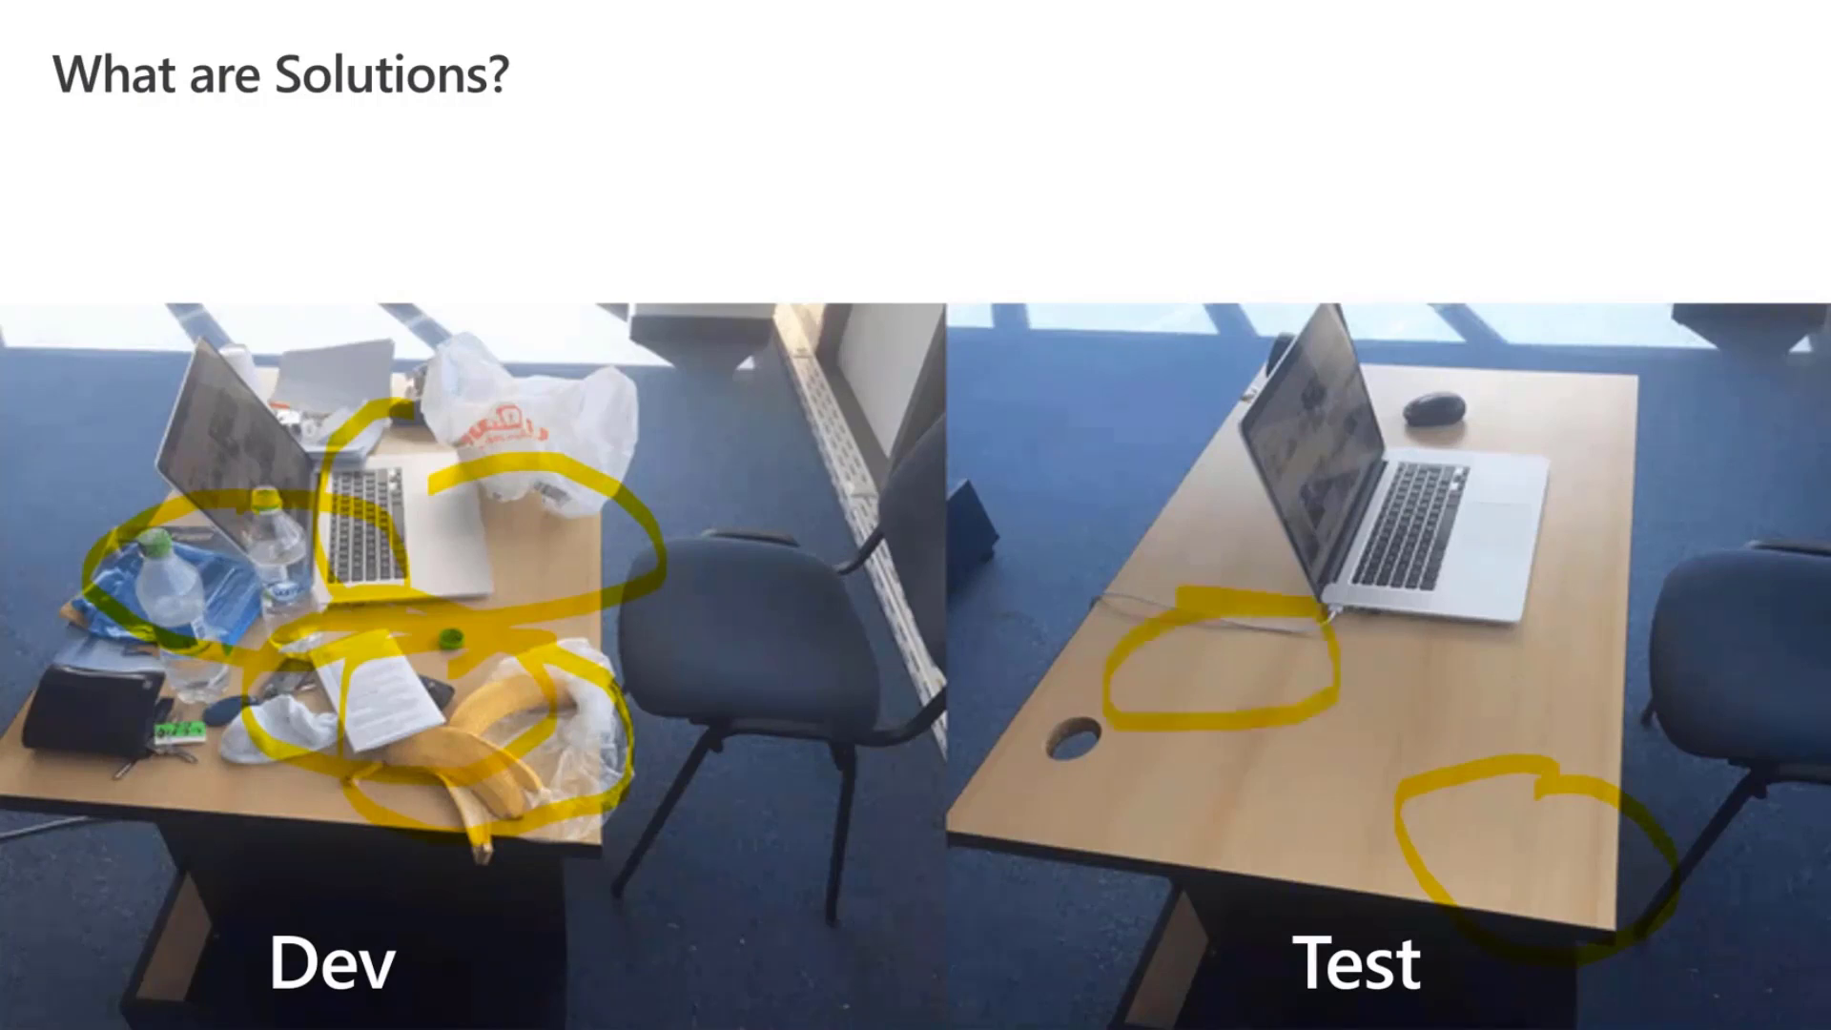
{"action": "mouse_move", "coordinate": [1382, 692]}
{"action": "left_mouse_down"}
{"action": "mouse_move", "coordinate": [1406, 710]}
{"action": "mouse_move", "coordinate": [1215, 696]}
{"action": "left_mouse_up"}
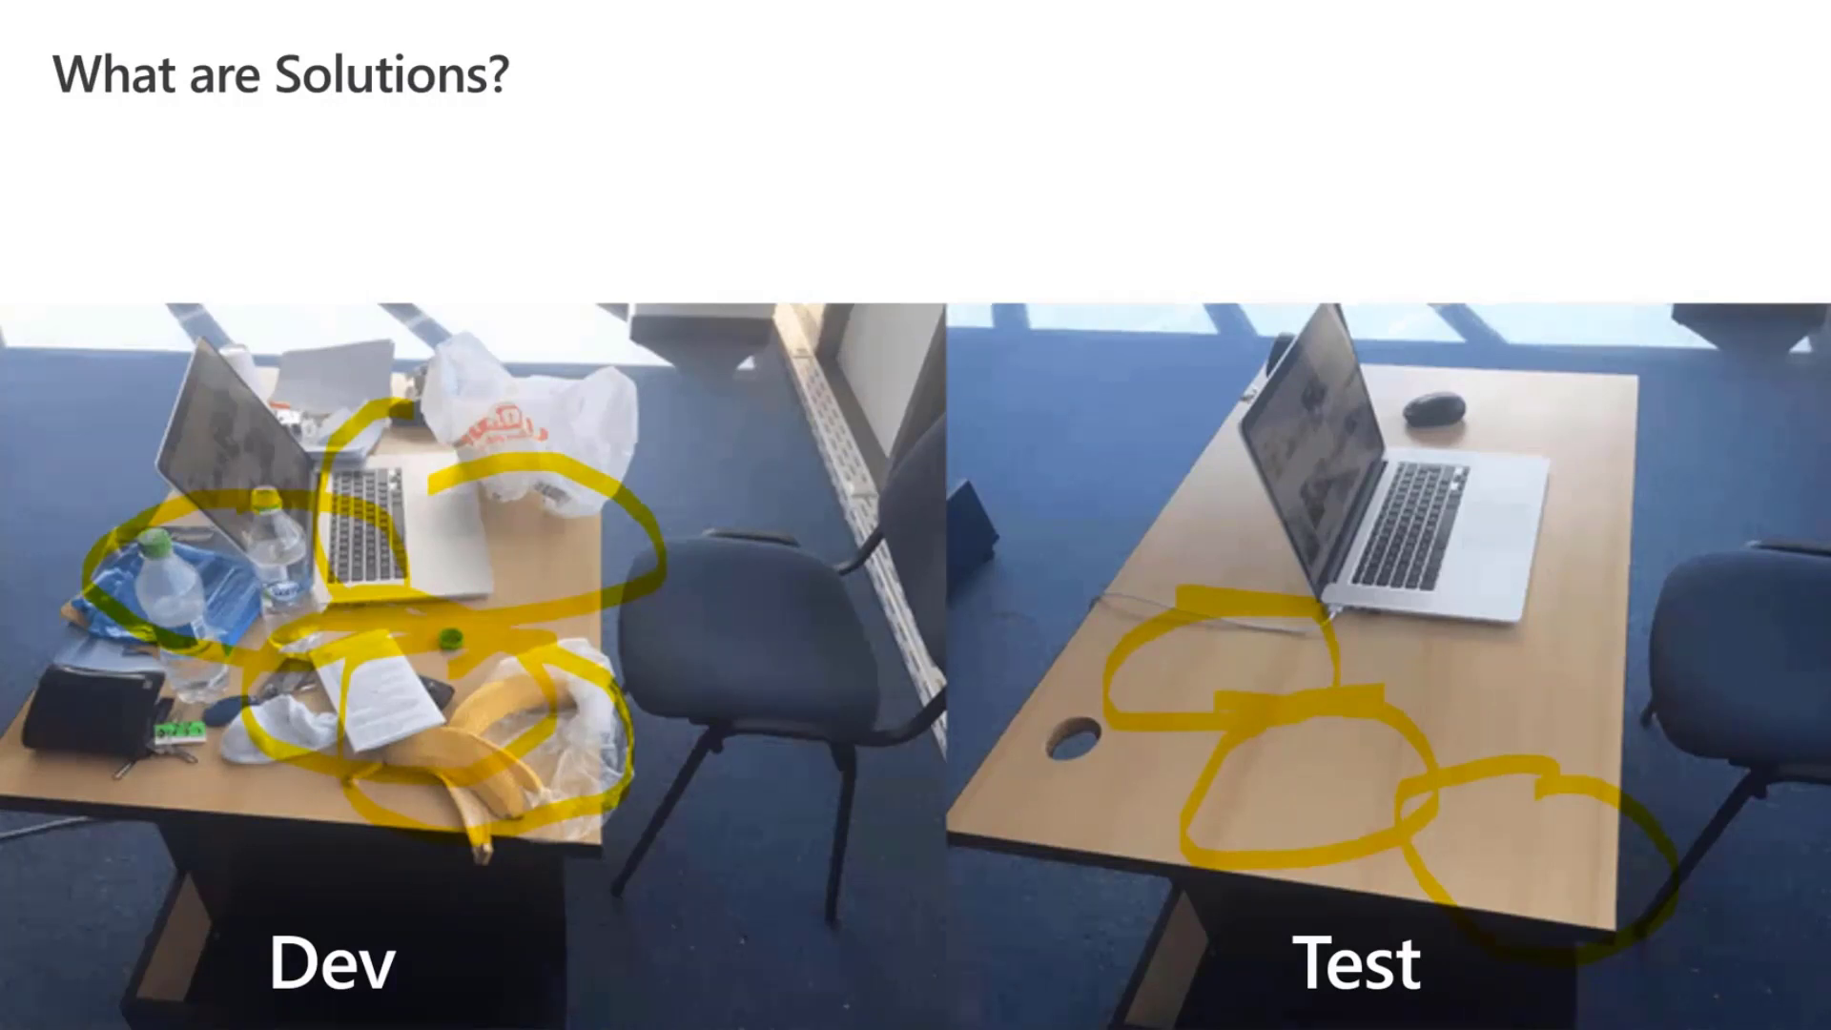
Erase all ink, then loop each desk, join them with an arc, and add an onward arrow.
{"action": "key", "text": "e"}
{"action": "mouse_move", "coordinate": [748, 319]}
{"action": "left_mouse_down"}
{"action": "mouse_move", "coordinate": [710, 284]}
{"action": "mouse_move", "coordinate": [115, 801]}
{"action": "mouse_move", "coordinate": [720, 367]}
{"action": "mouse_move", "coordinate": [594, 359]}
{"action": "left_mouse_up"}
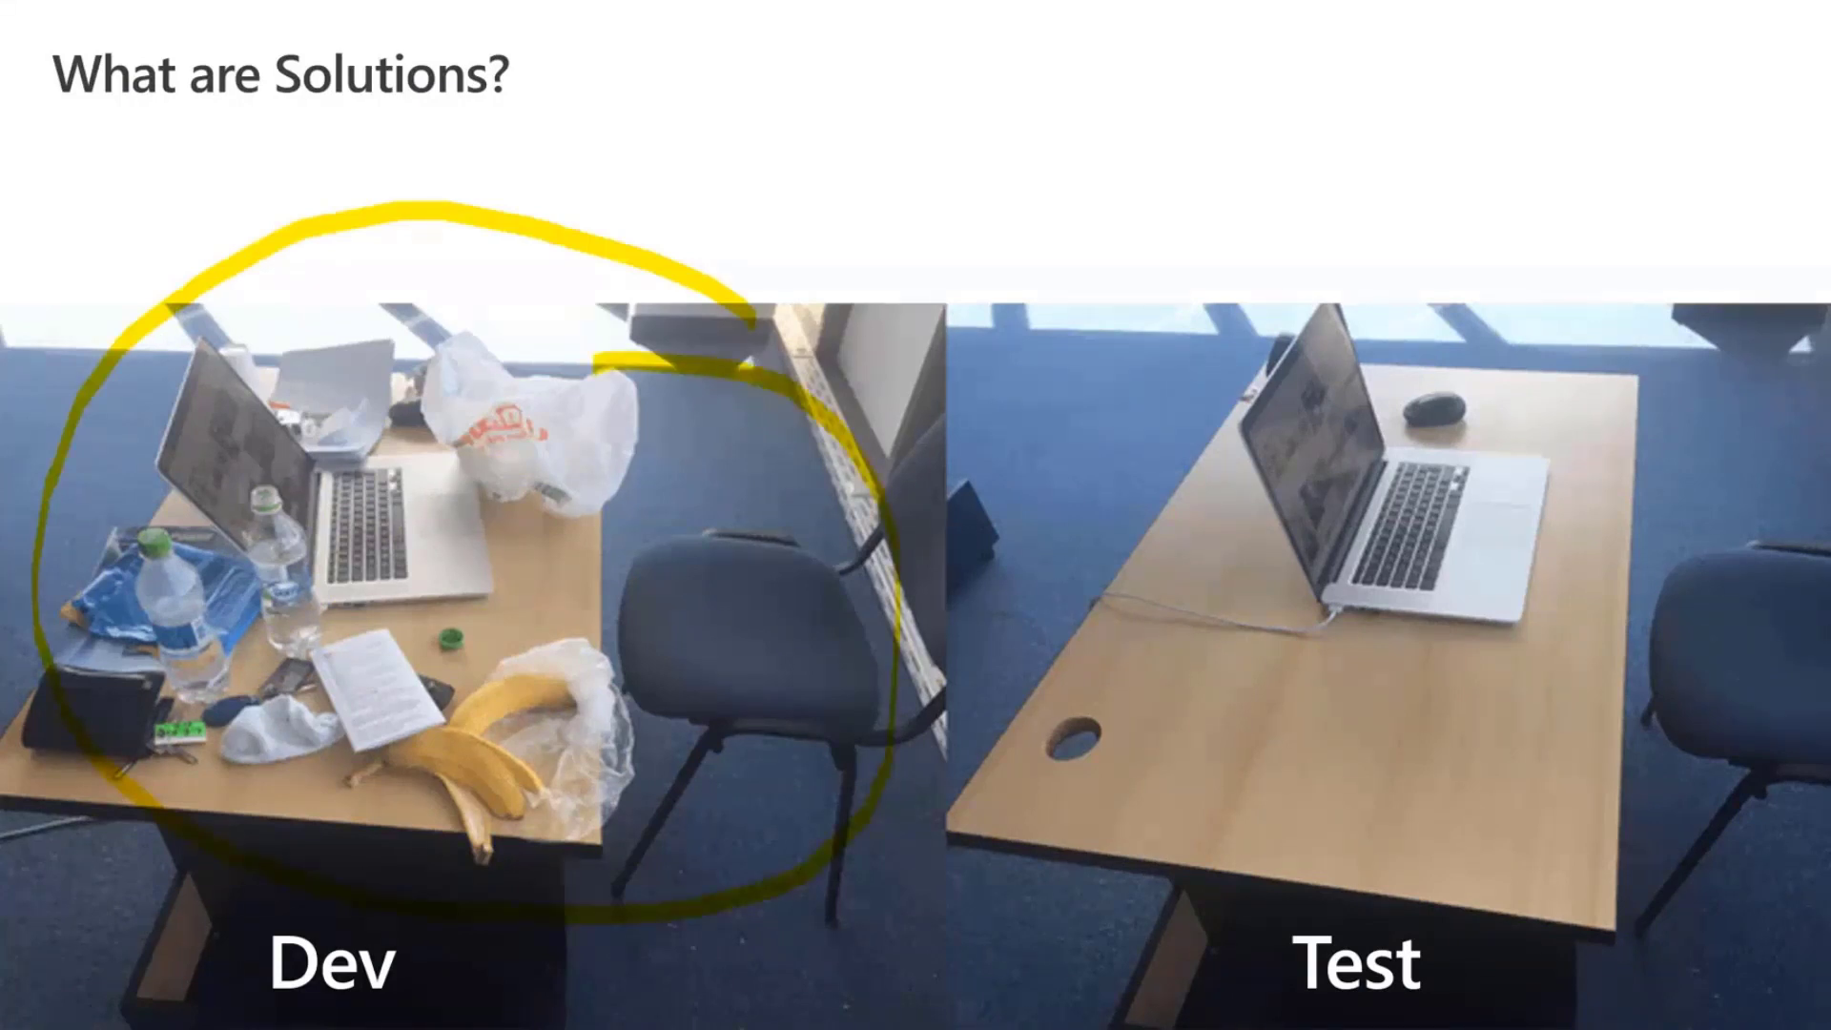
{"action": "mouse_move", "coordinate": [628, 286]}
{"action": "left_mouse_down"}
{"action": "mouse_move", "coordinate": [1132, 143]}
{"action": "mouse_move", "coordinate": [1294, 277]}
{"action": "left_mouse_up"}
{"action": "mouse_move", "coordinate": [1166, 246]}
{"action": "left_mouse_down"}
{"action": "mouse_move", "coordinate": [1381, 259]}
{"action": "mouse_move", "coordinate": [1669, 784]}
{"action": "mouse_move", "coordinate": [1464, 430]}
{"action": "mouse_move", "coordinate": [1451, 438]}
{"action": "left_mouse_up"}
{"action": "mouse_move", "coordinate": [1490, 395]}
{"action": "left_mouse_down"}
{"action": "mouse_move", "coordinate": [1764, 267]}
{"action": "mouse_move", "coordinate": [1685, 310]}
{"action": "left_mouse_up"}
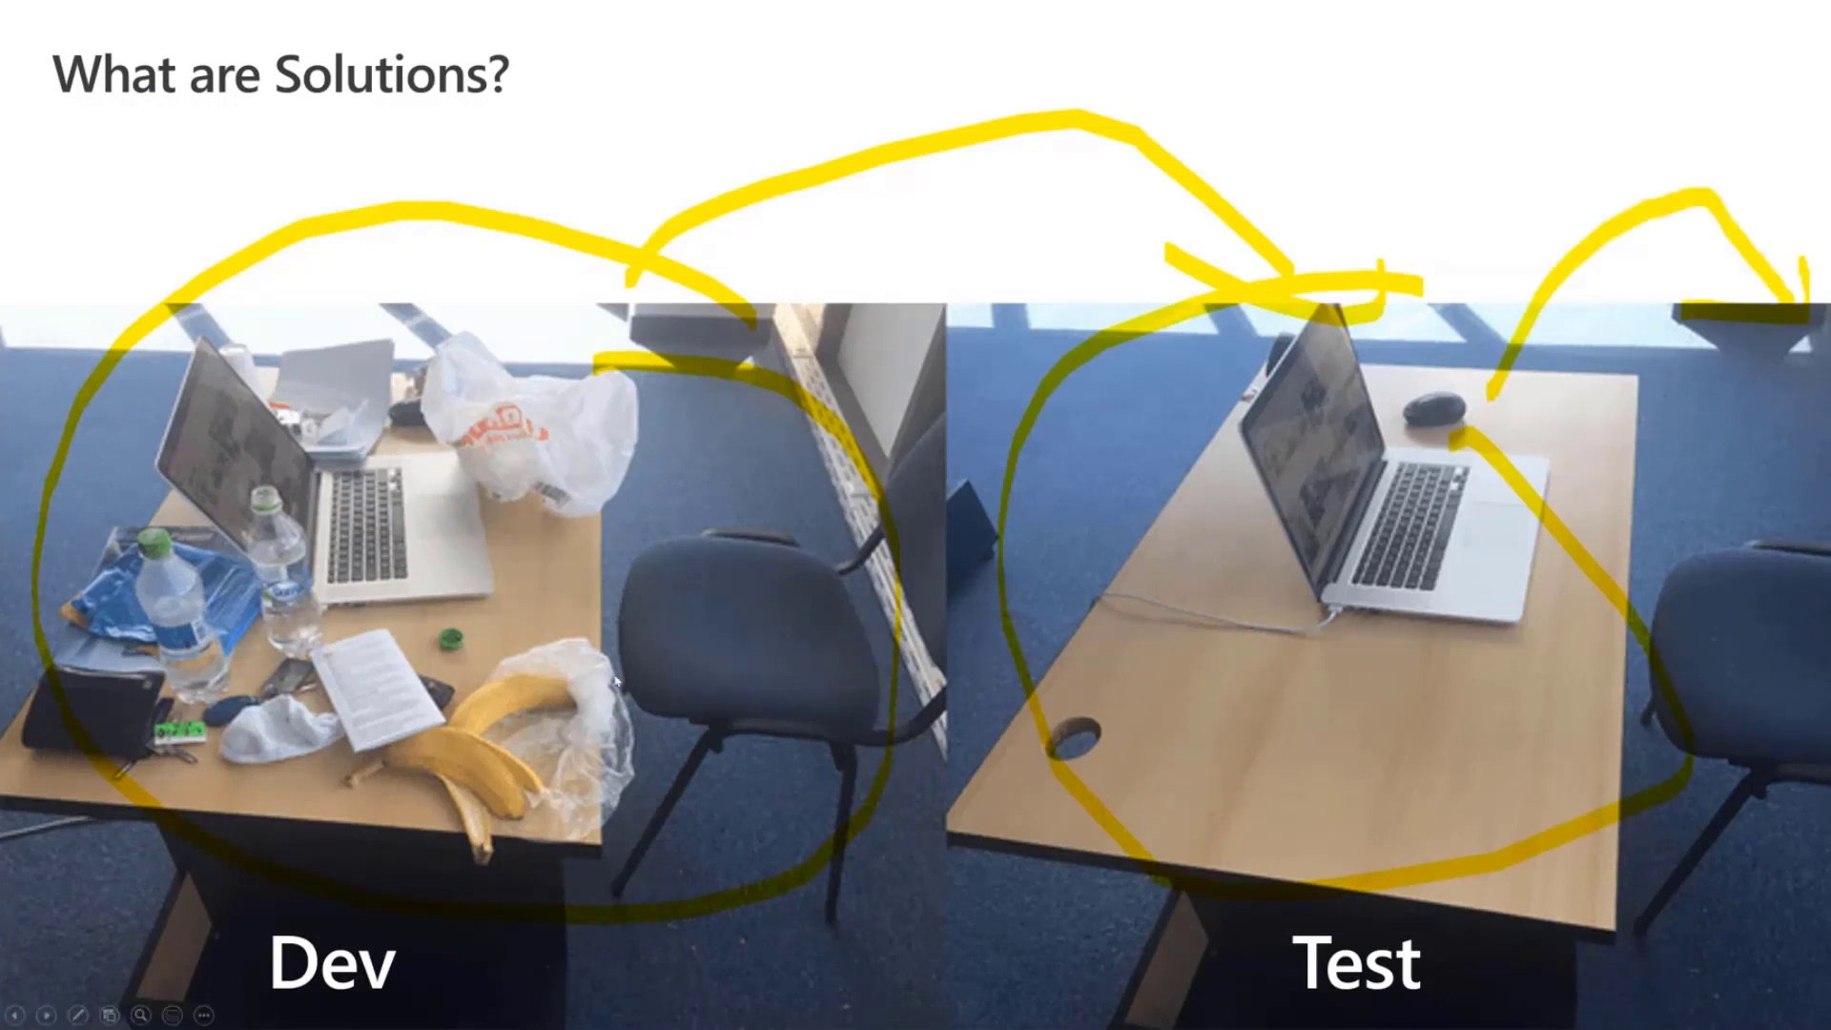
{"action": "key", "text": "Escape"}
Discard the slide ink and start a preview of the hat app.
{"action": "left_click", "coordinate": [957, 572]}
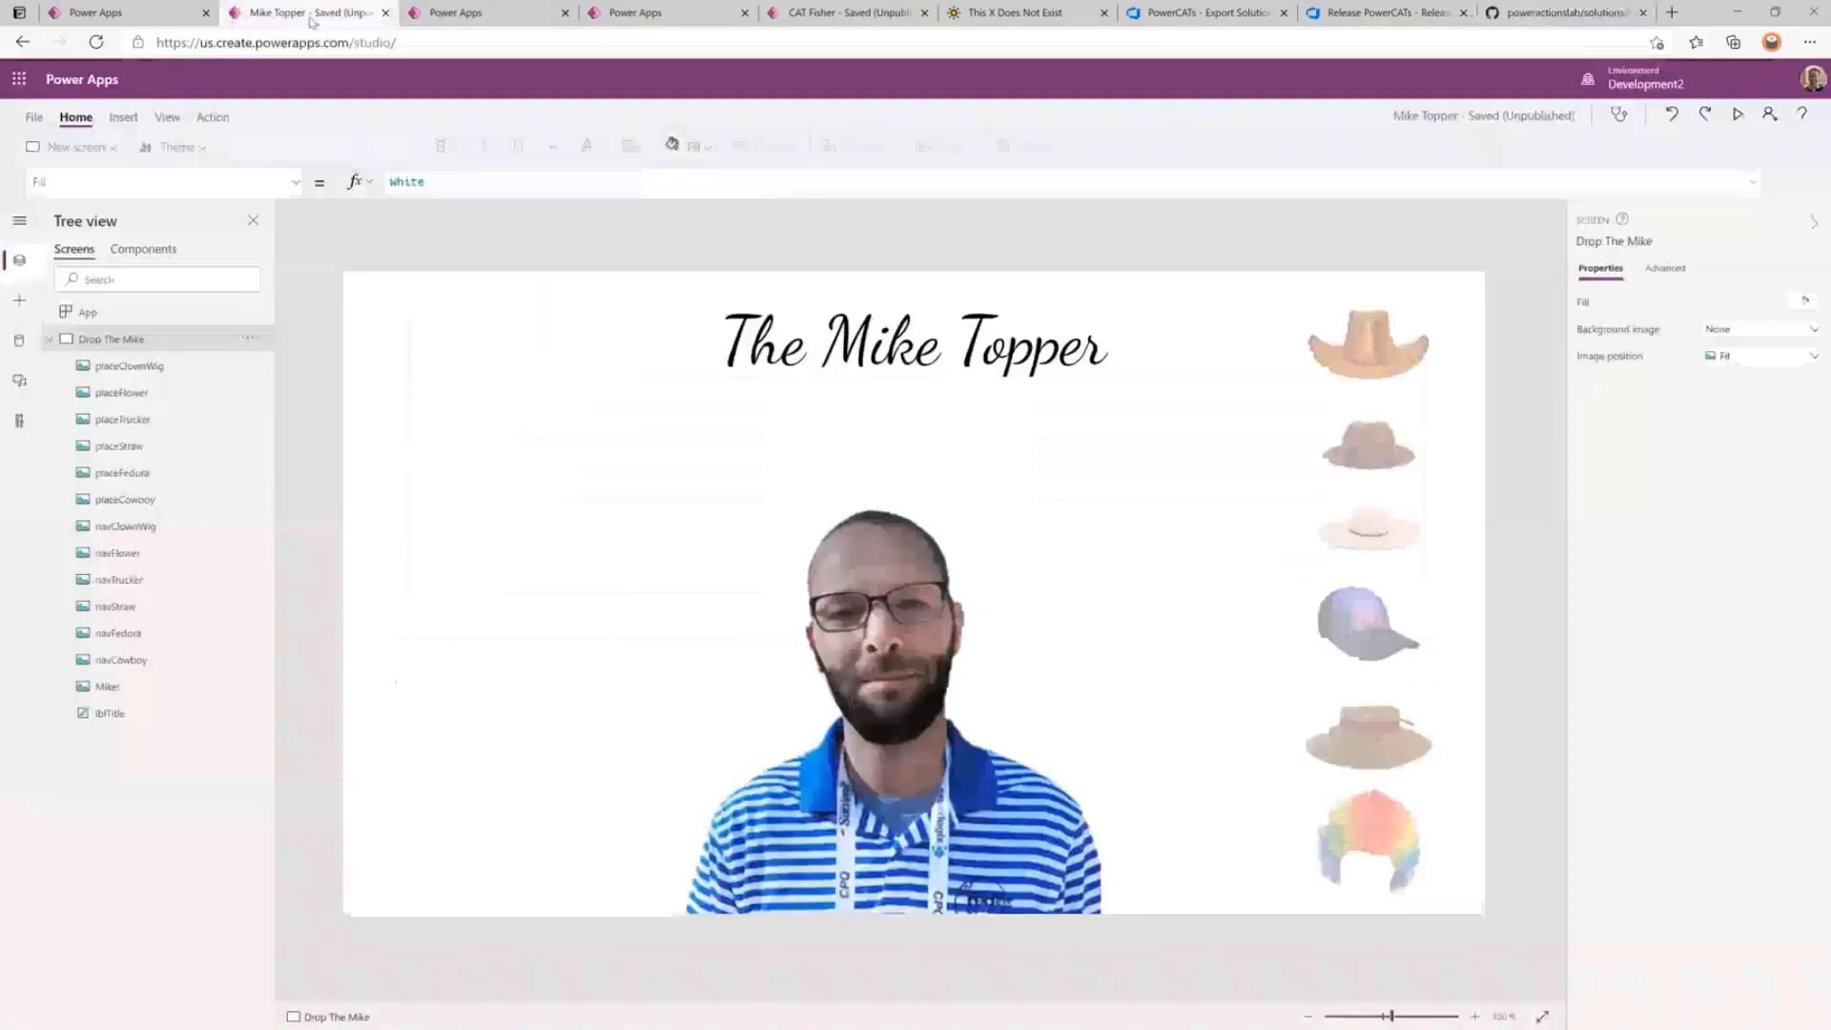
{"action": "left_click", "coordinate": [307, 13]}
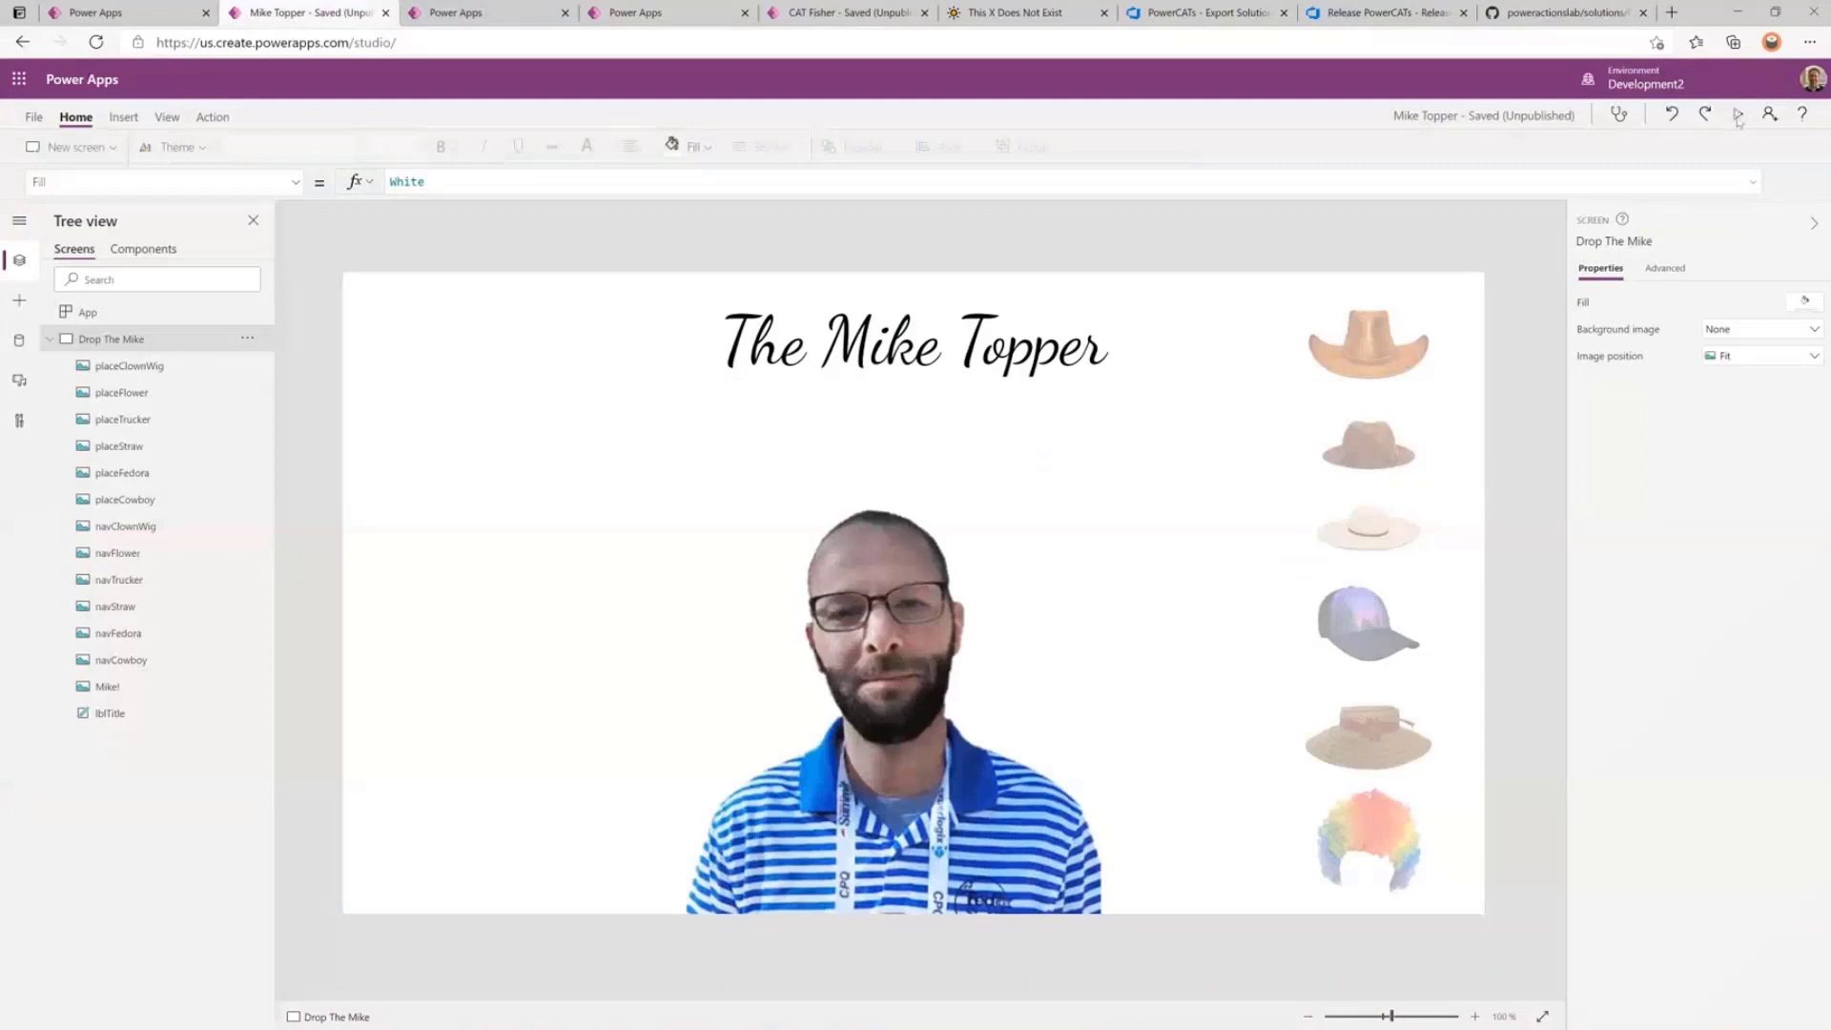
{"action": "left_click", "coordinate": [1735, 115]}
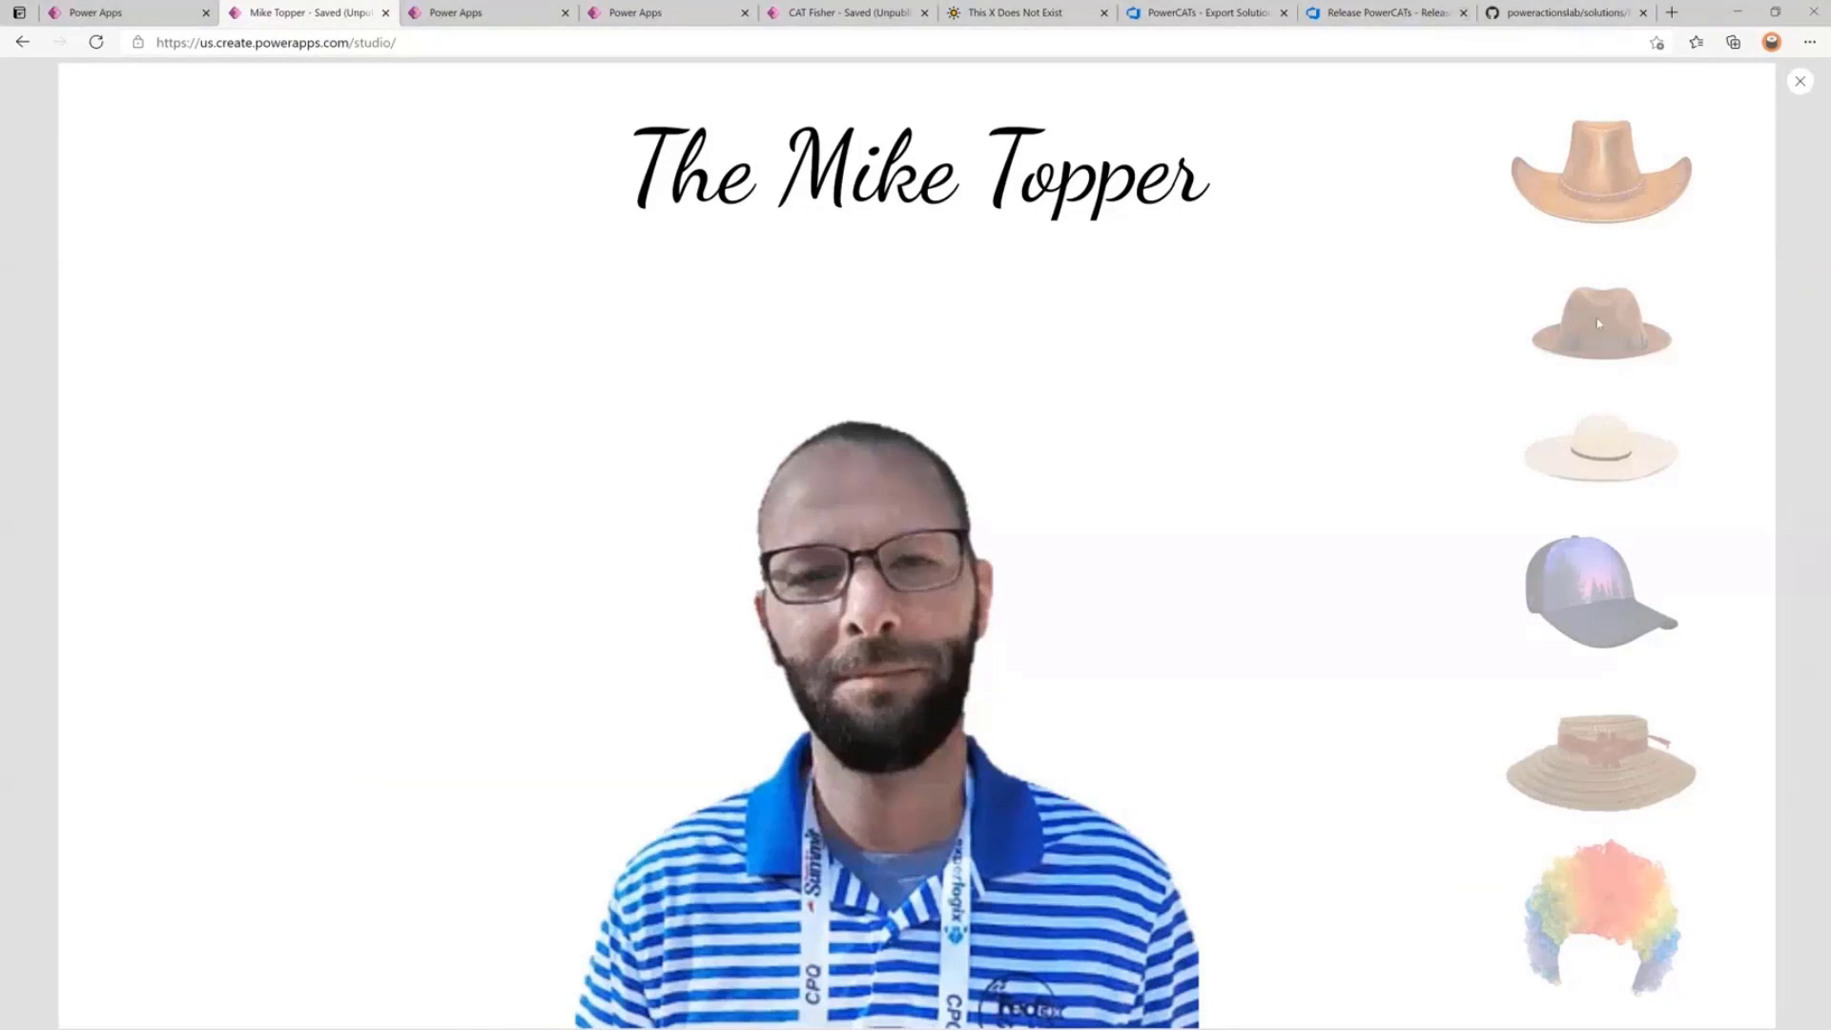
Try the straw hat, rainbow wig and baseball cap on the man, then go to Solutions.
{"action": "left_click", "coordinate": [1600, 763]}
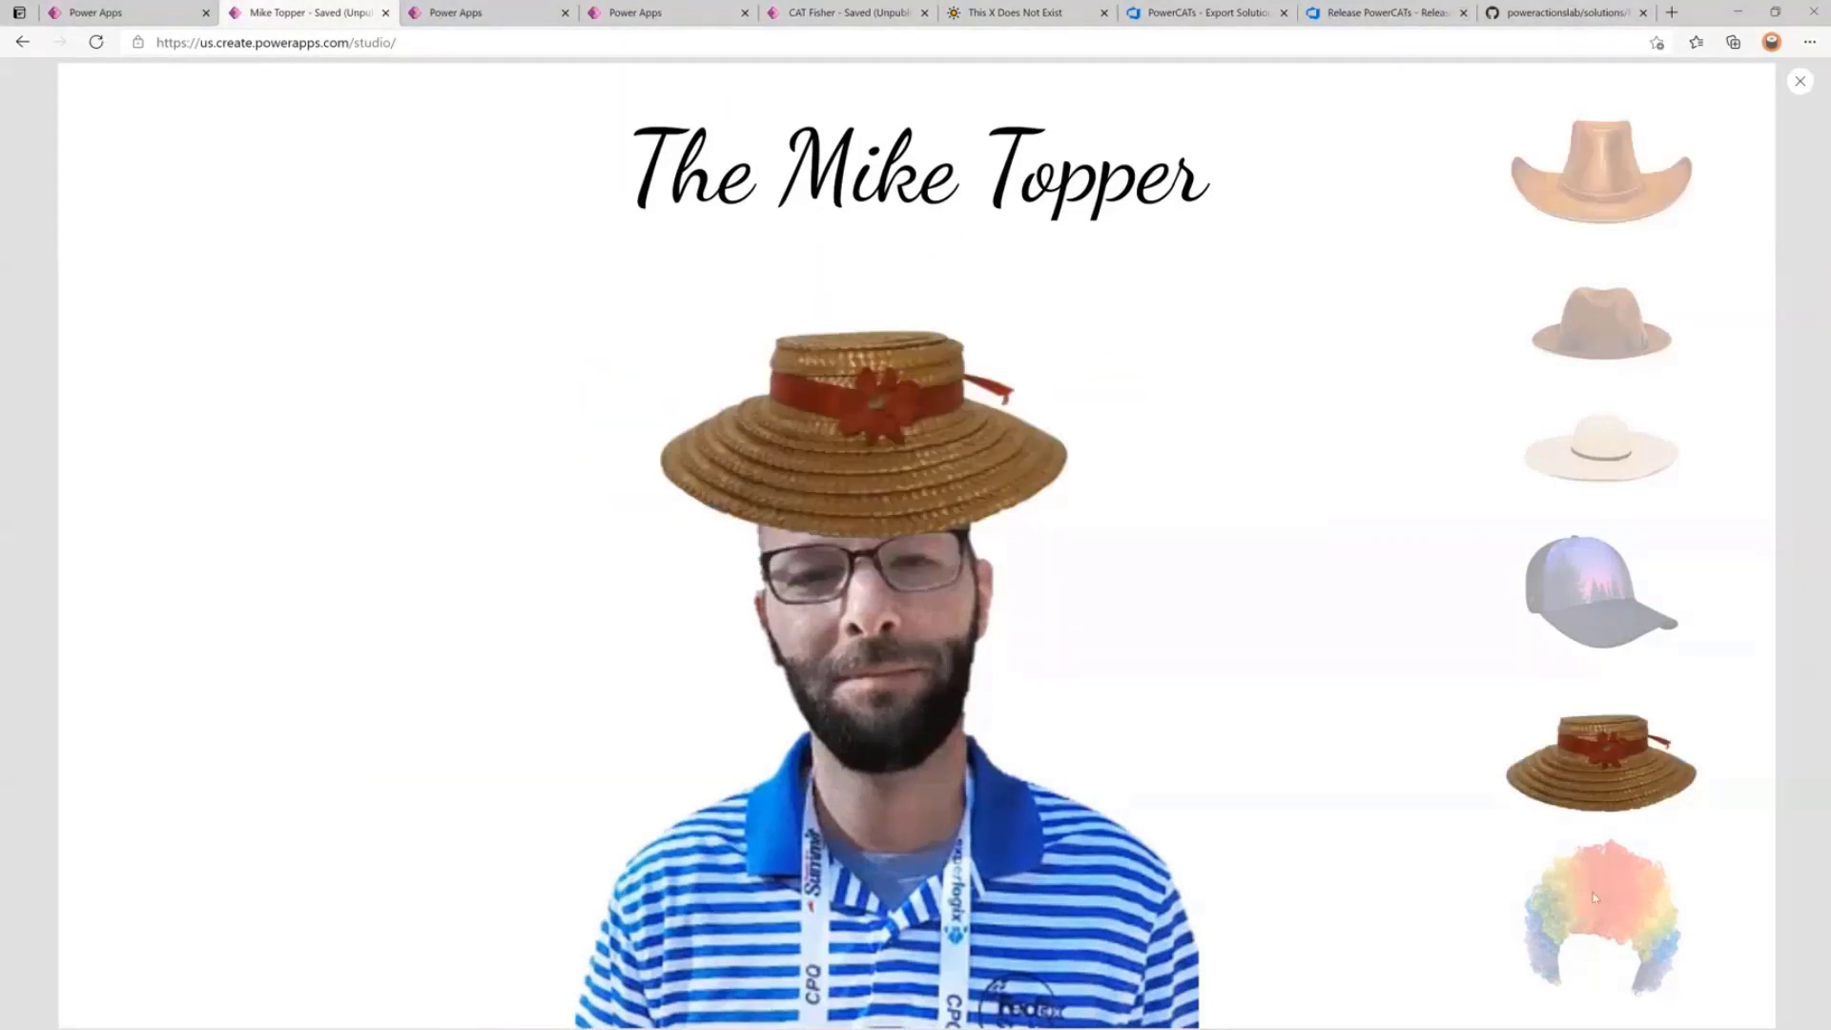
{"action": "left_click", "coordinate": [1597, 902]}
{"action": "left_click", "coordinate": [1608, 630]}
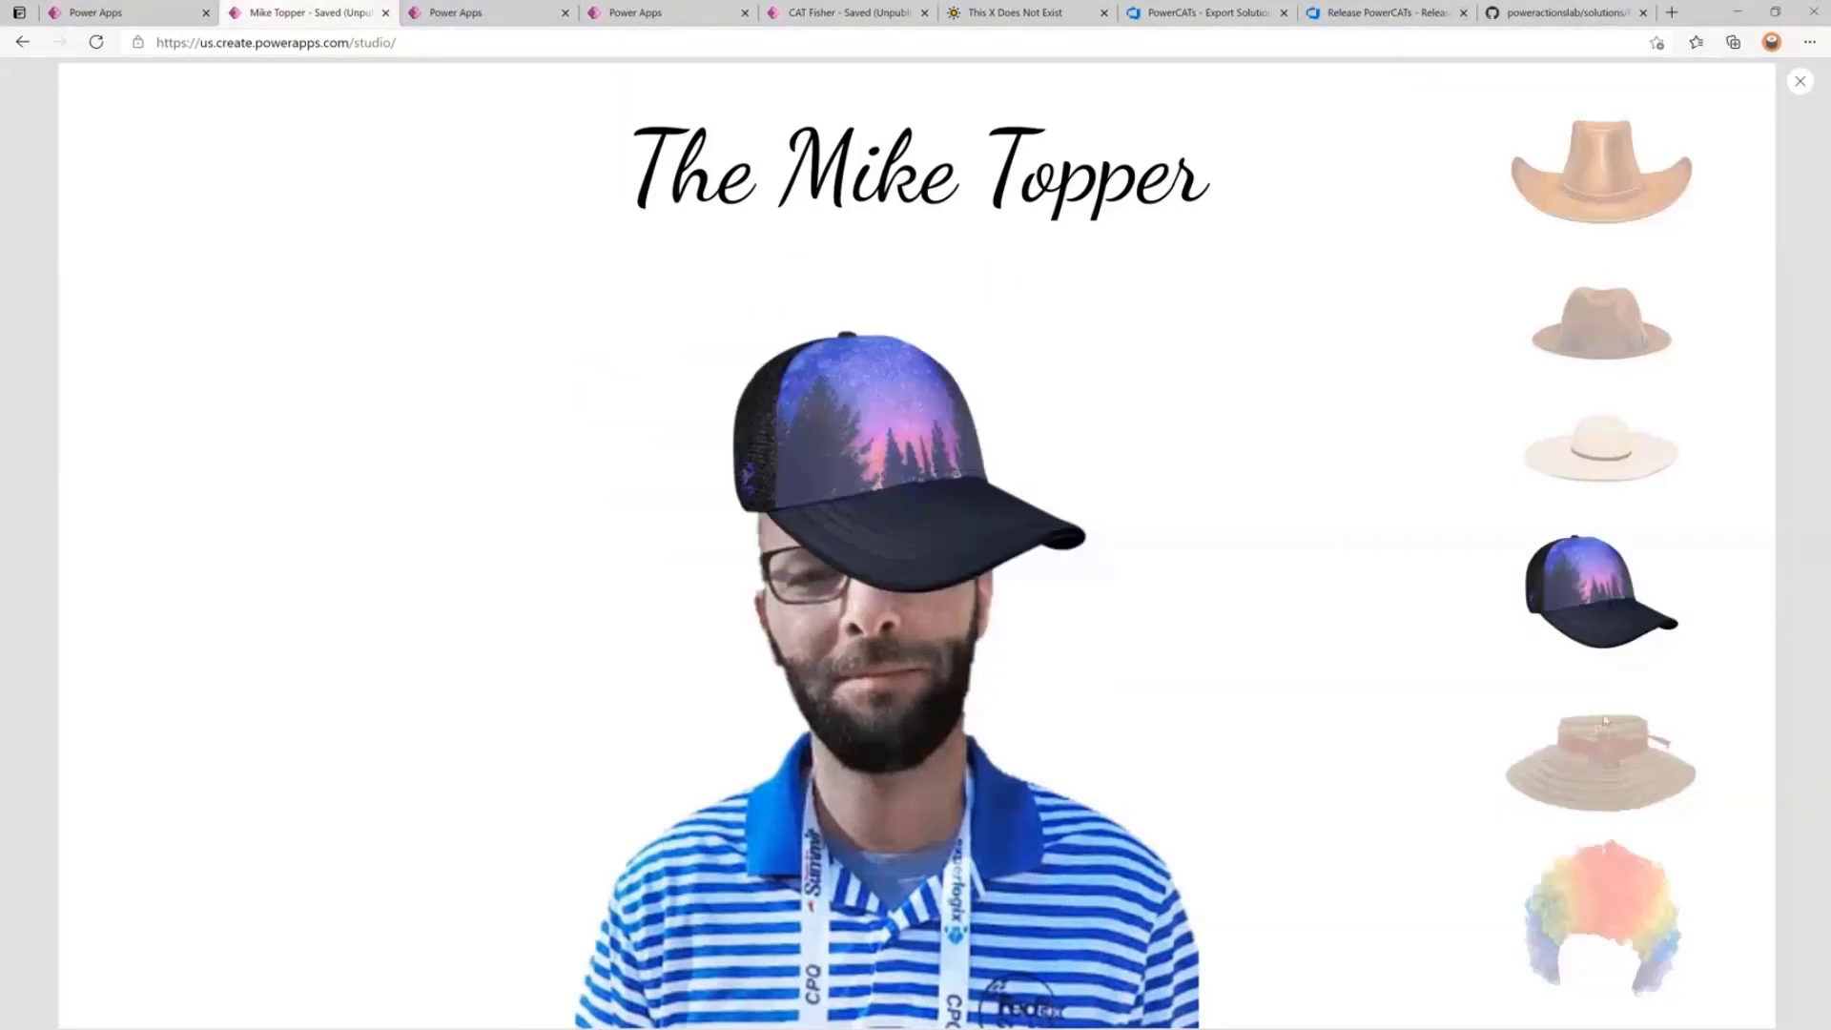
{"action": "left_click", "coordinate": [1603, 737]}
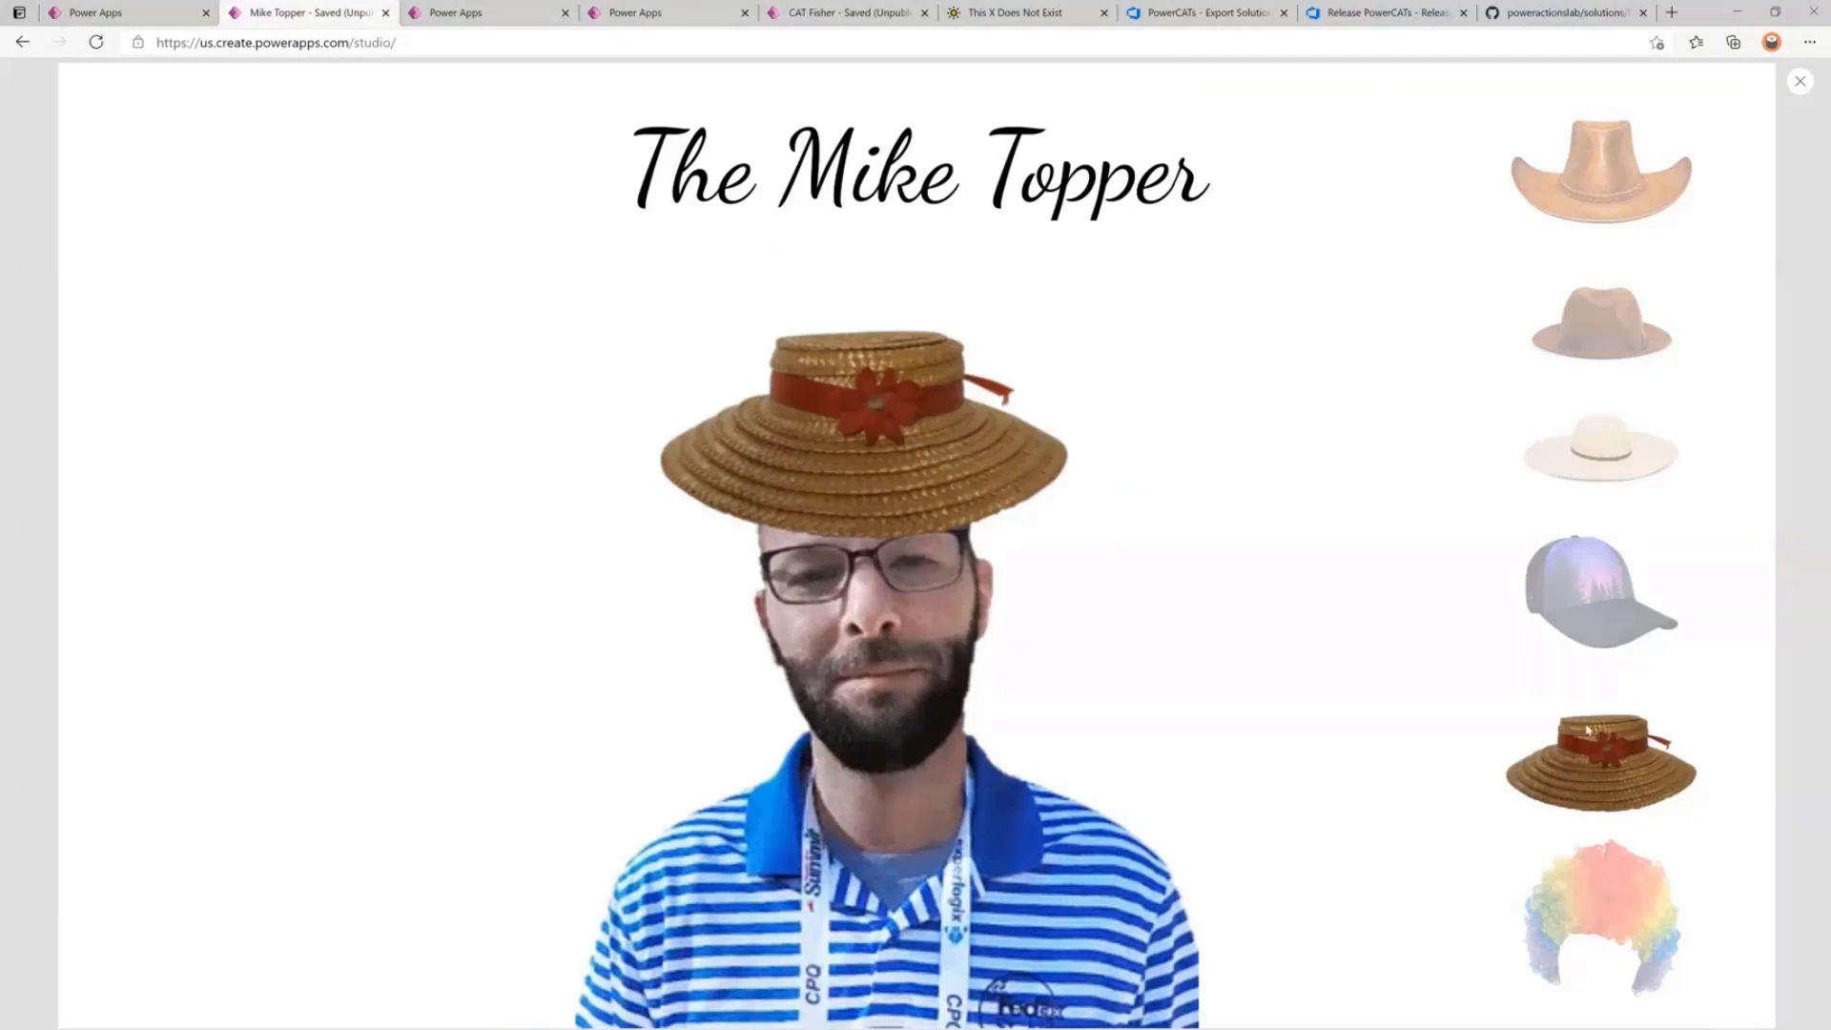
{"action": "key", "text": "Escape"}
{"action": "left_click", "coordinate": [1055, 607]}
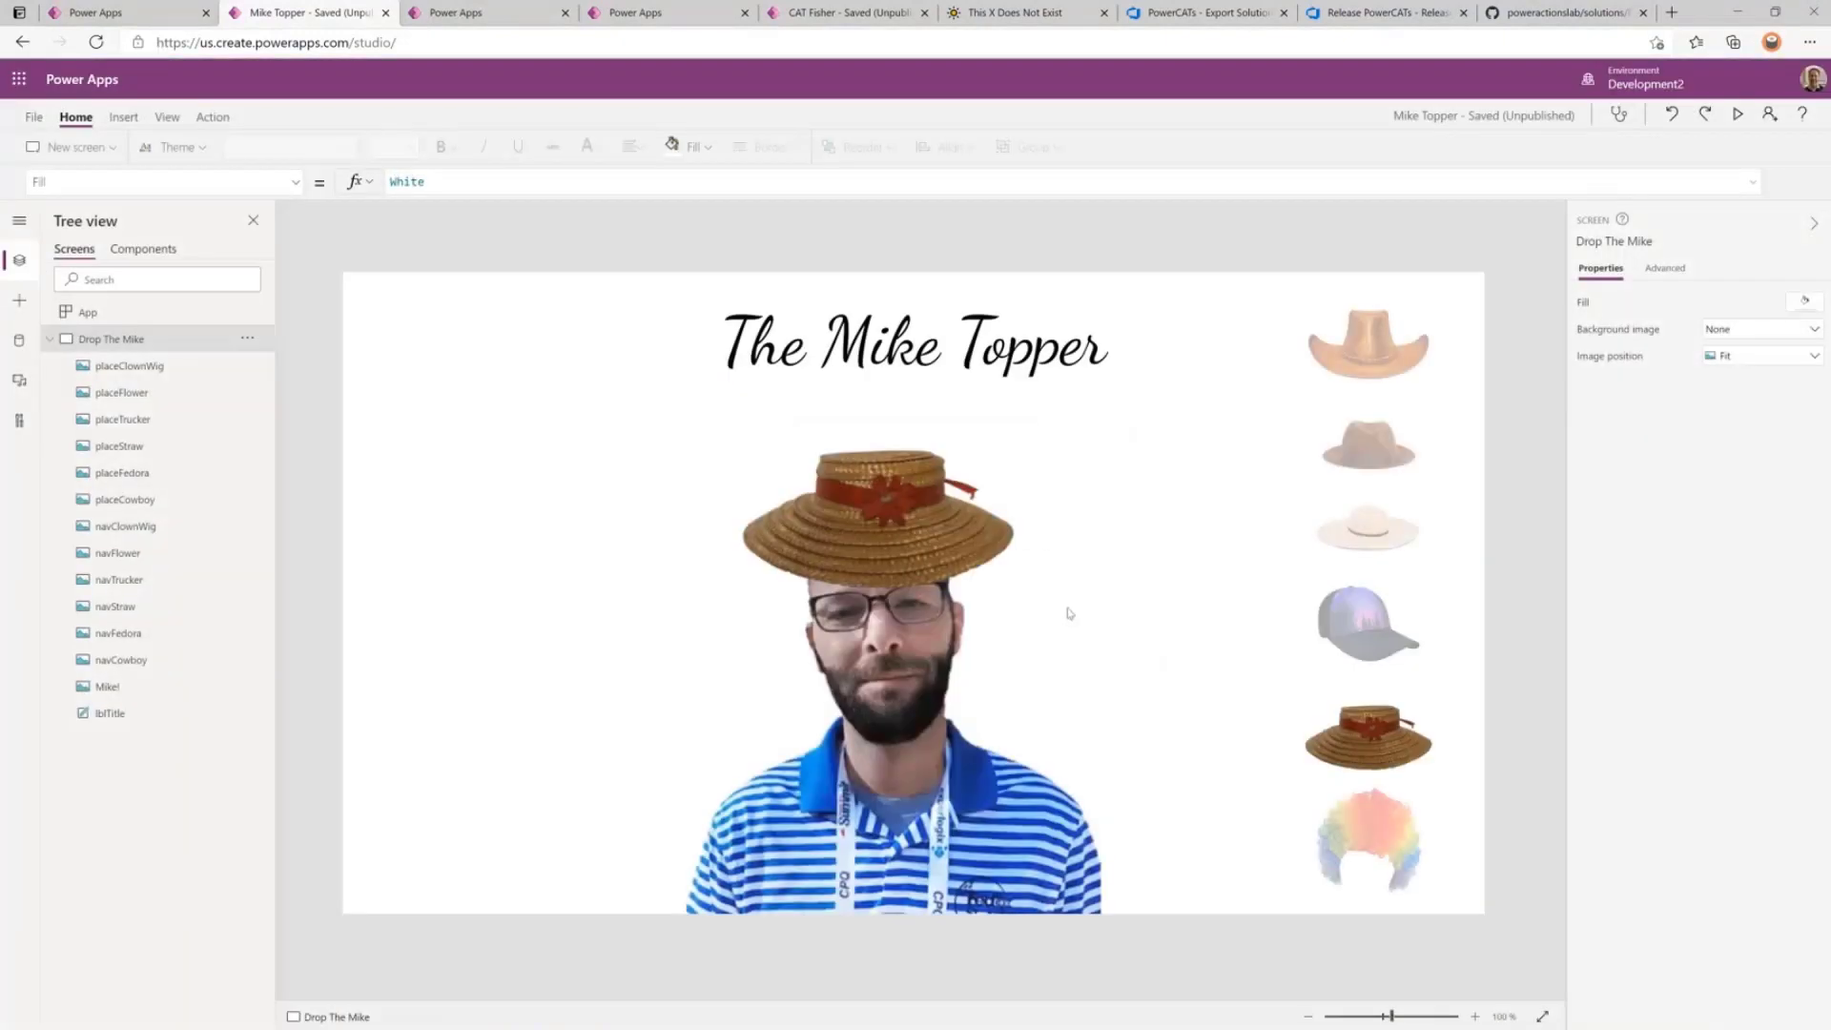
{"action": "left_click", "coordinate": [490, 14]}
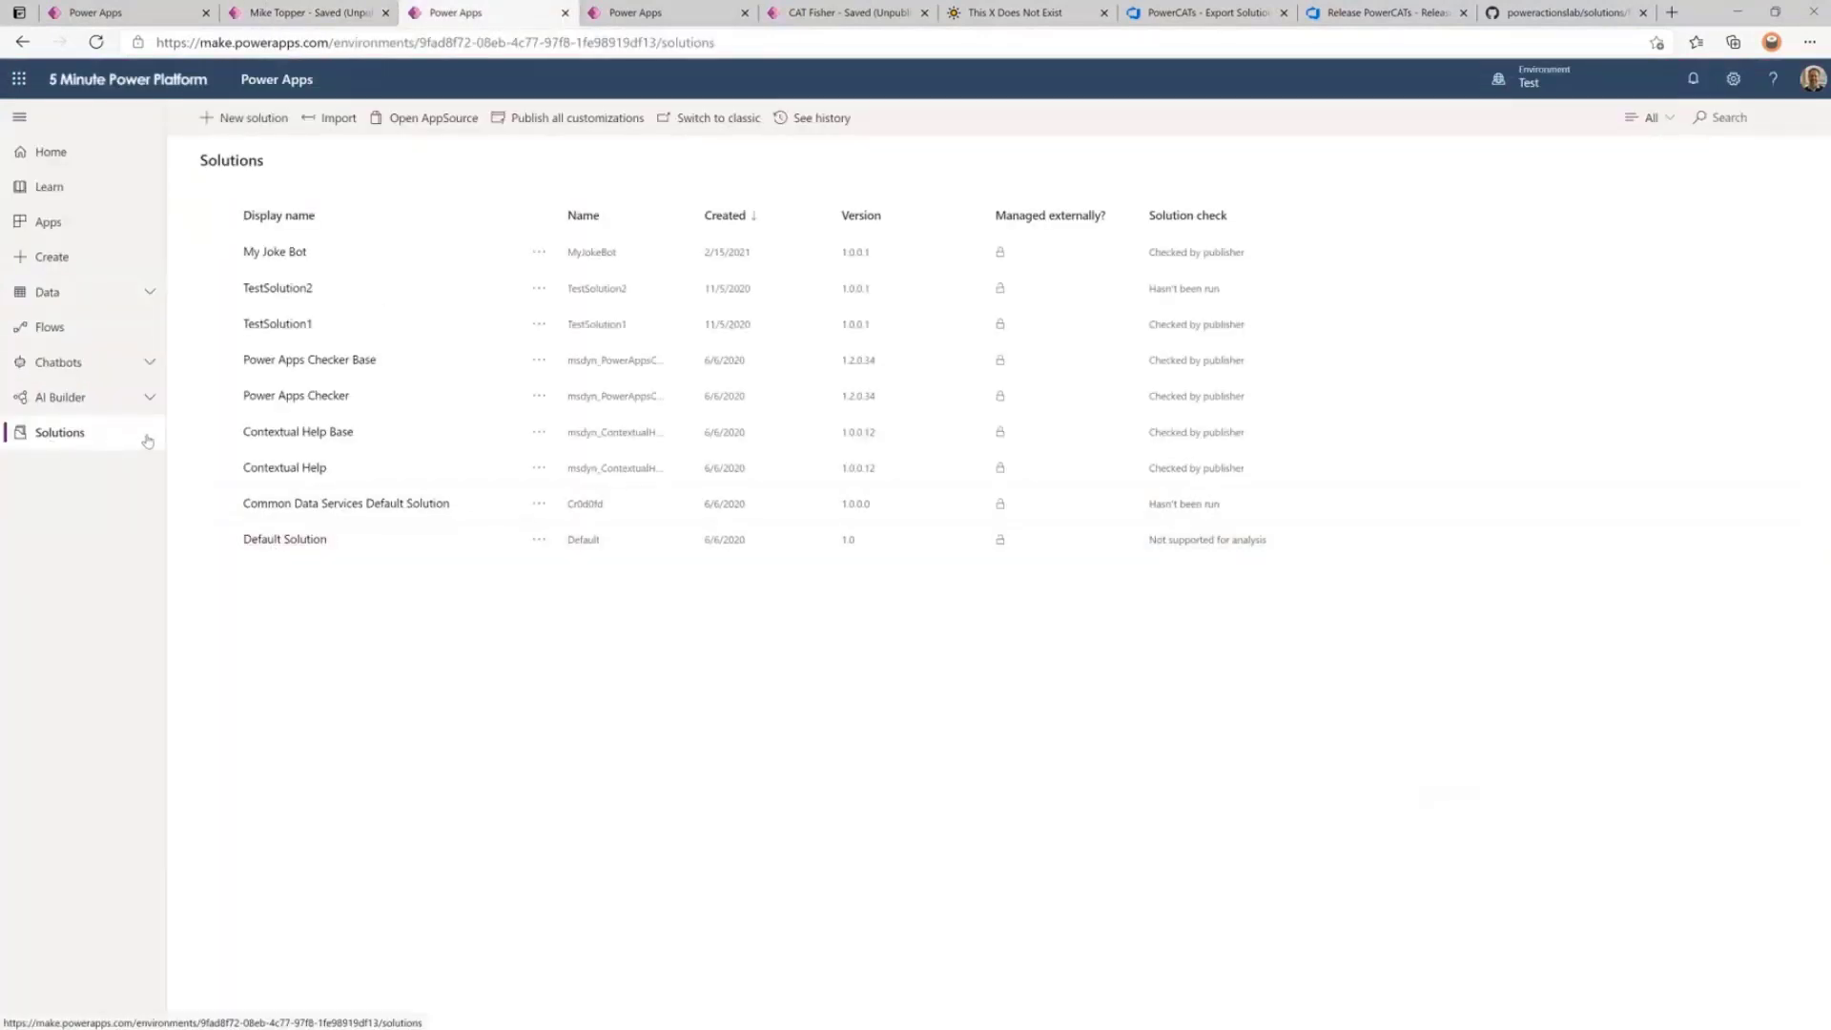
Start a new solution named 'Mike's Head', then abandon it and open the Environments list.
{"action": "left_click", "coordinate": [251, 118]}
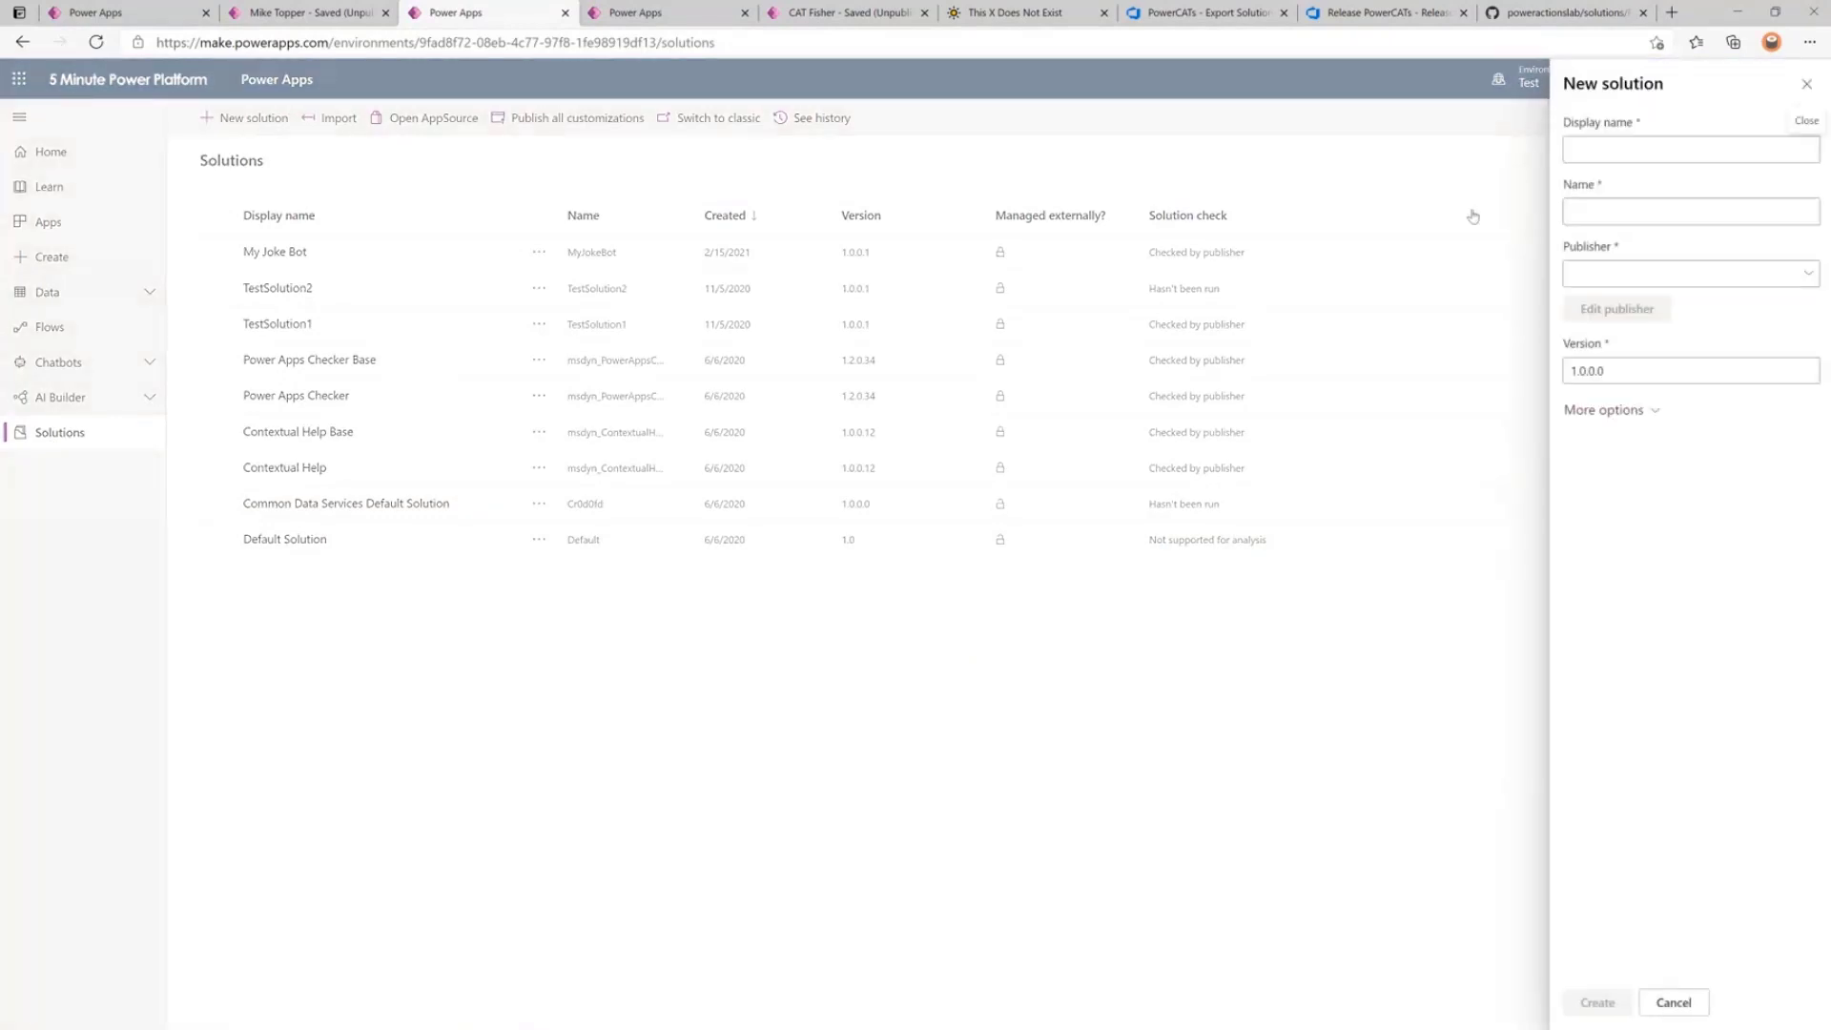
{"action": "left_click", "coordinate": [1633, 146]}
{"action": "type", "text": "mIK"}
{"action": "key", "text": "ctrl+a"}
{"action": "key", "text": "BackSpace"}
{"action": "type", "text": "Mike's Head"}
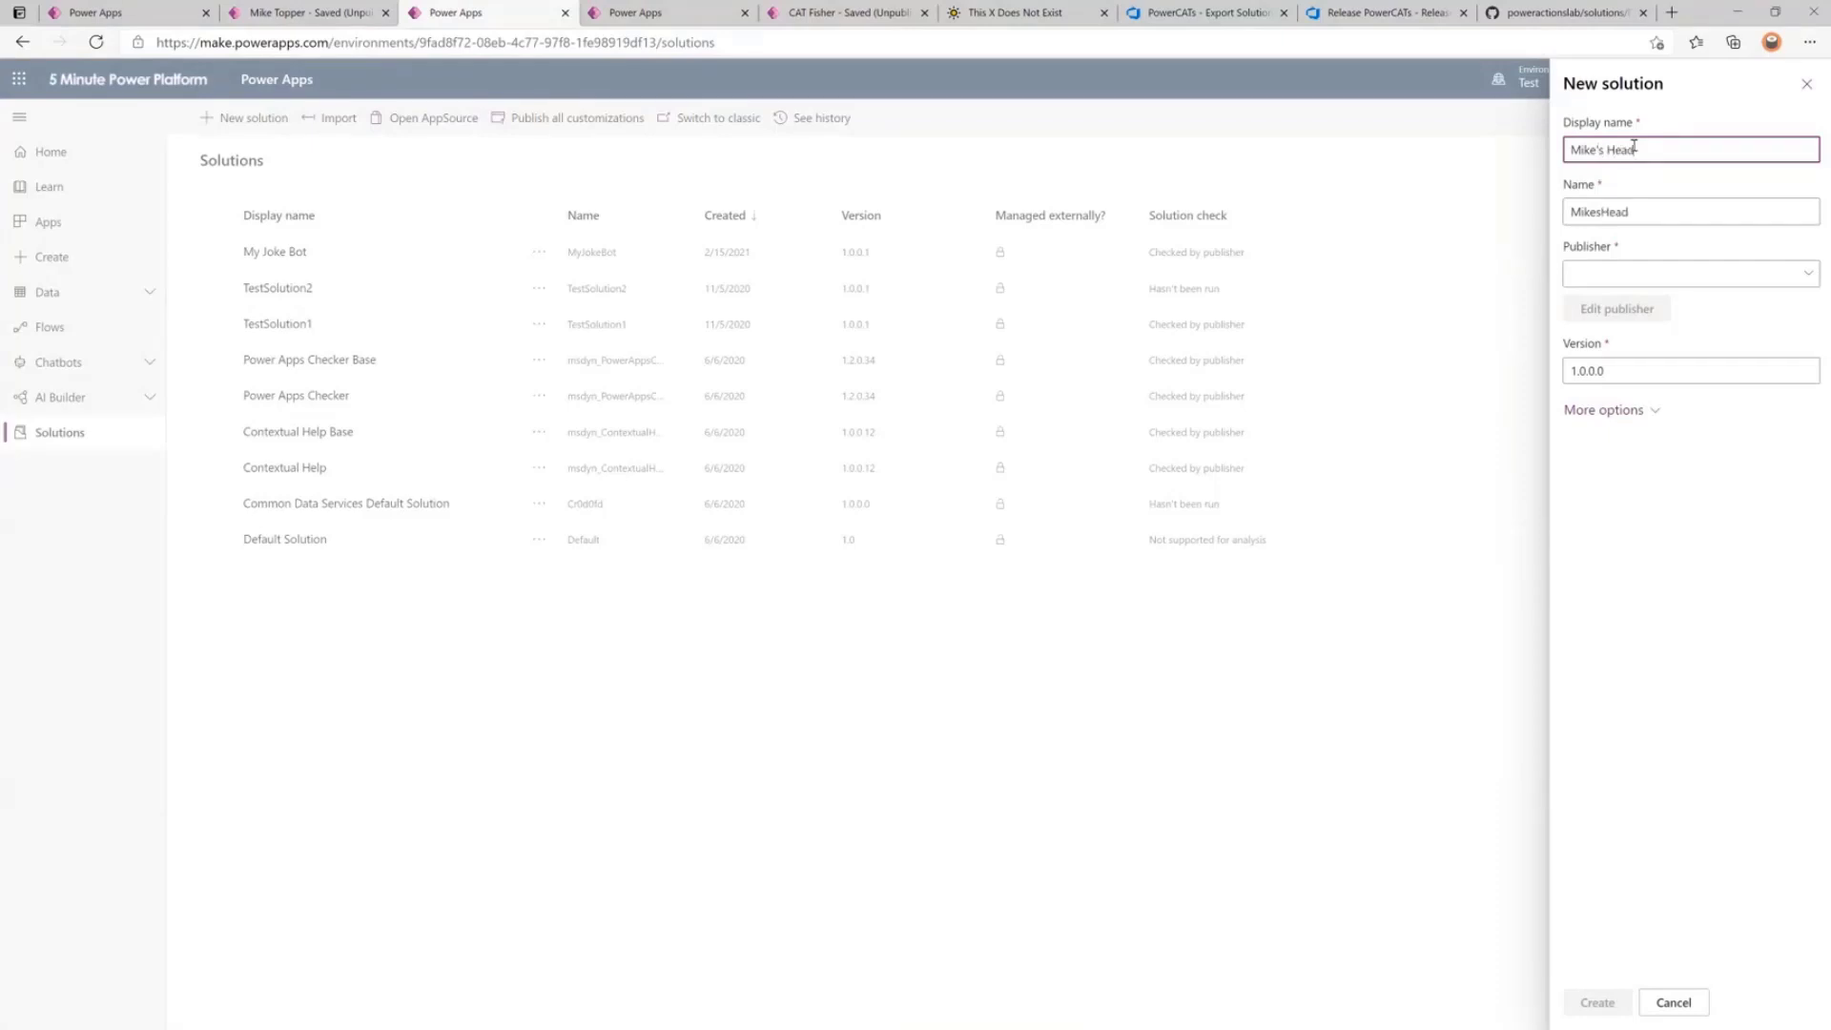
{"action": "left_click", "coordinate": [1678, 292]}
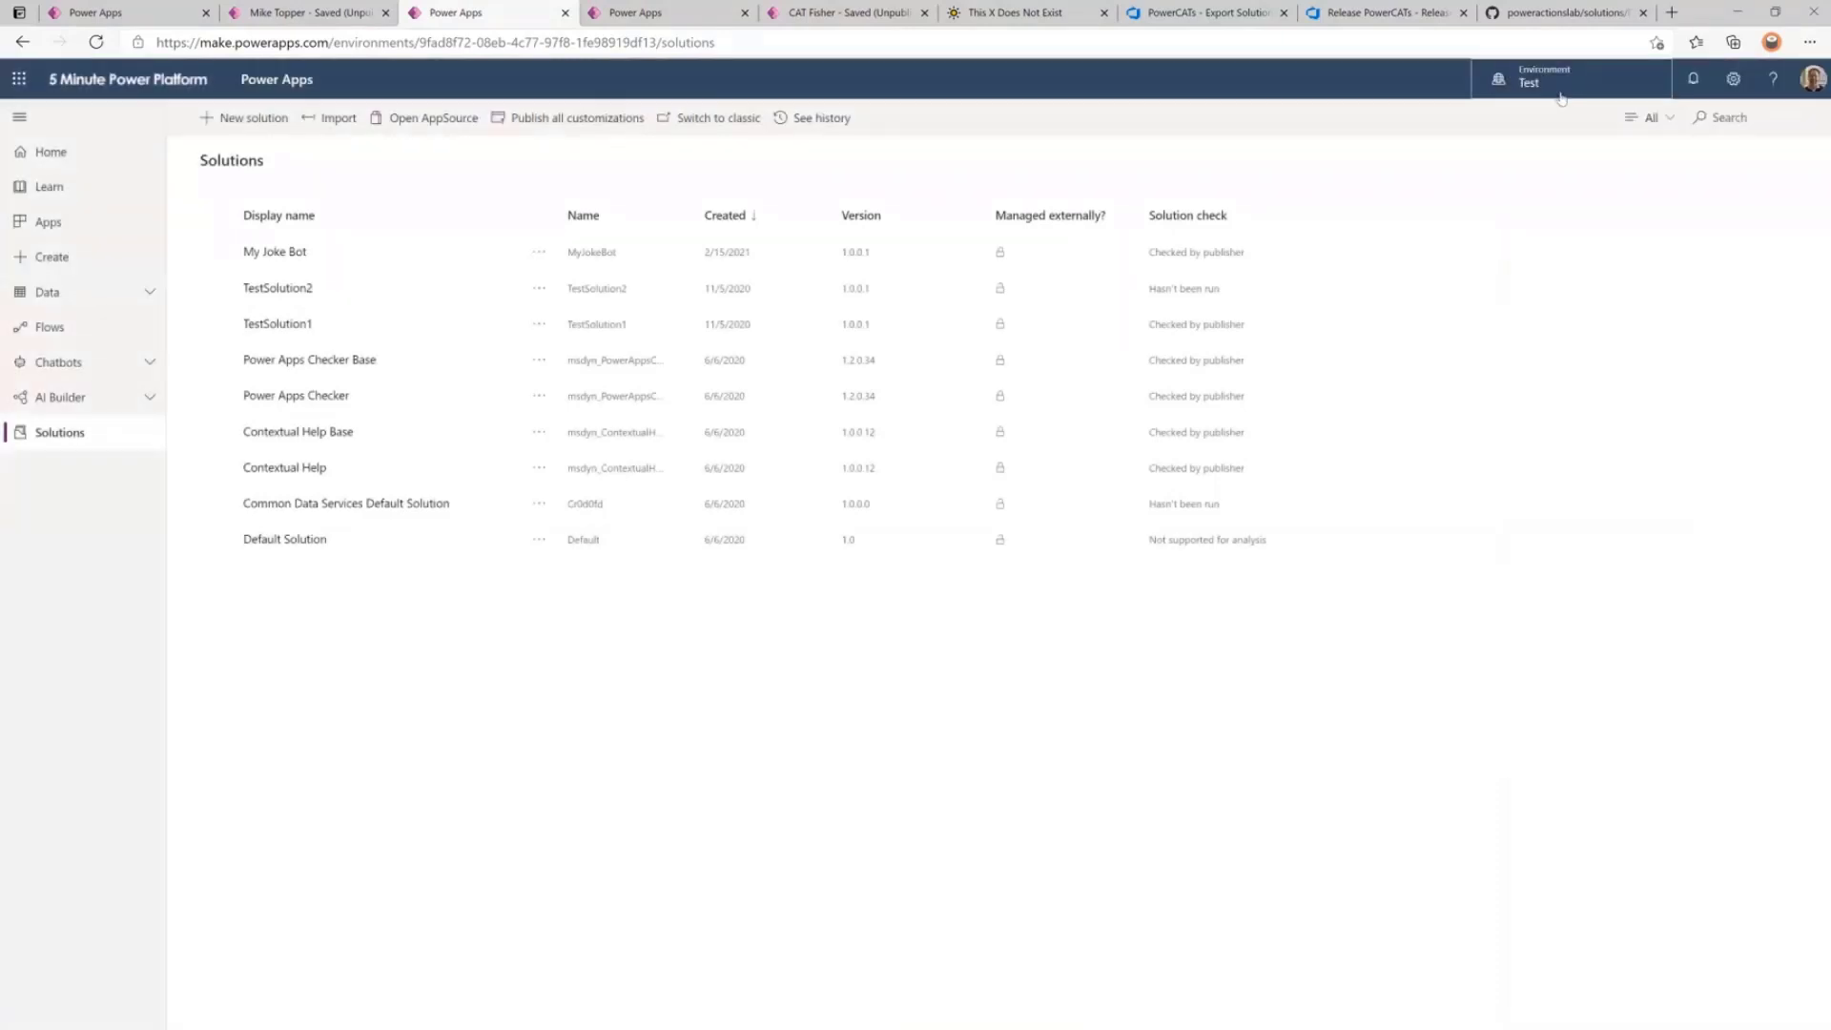
{"action": "left_click", "coordinate": [1560, 85]}
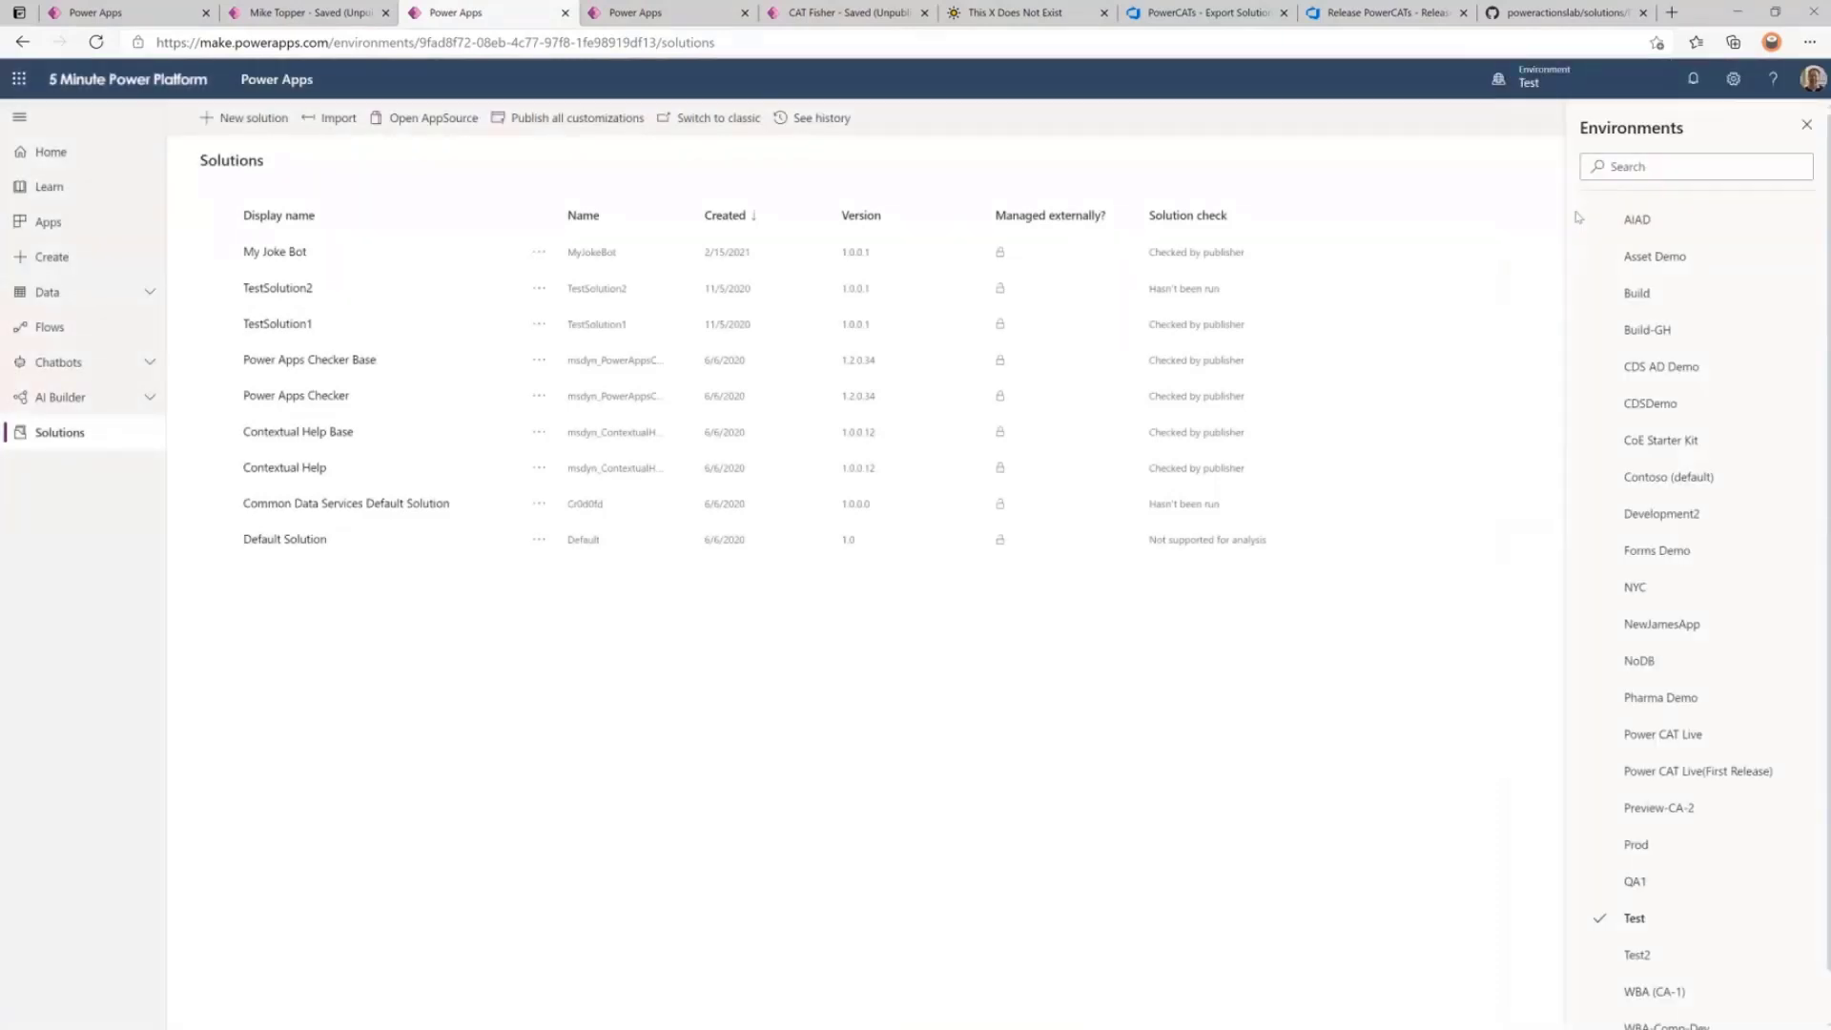
Switch to the Development2 environment and show its solutions.
{"action": "left_click", "coordinate": [1669, 514]}
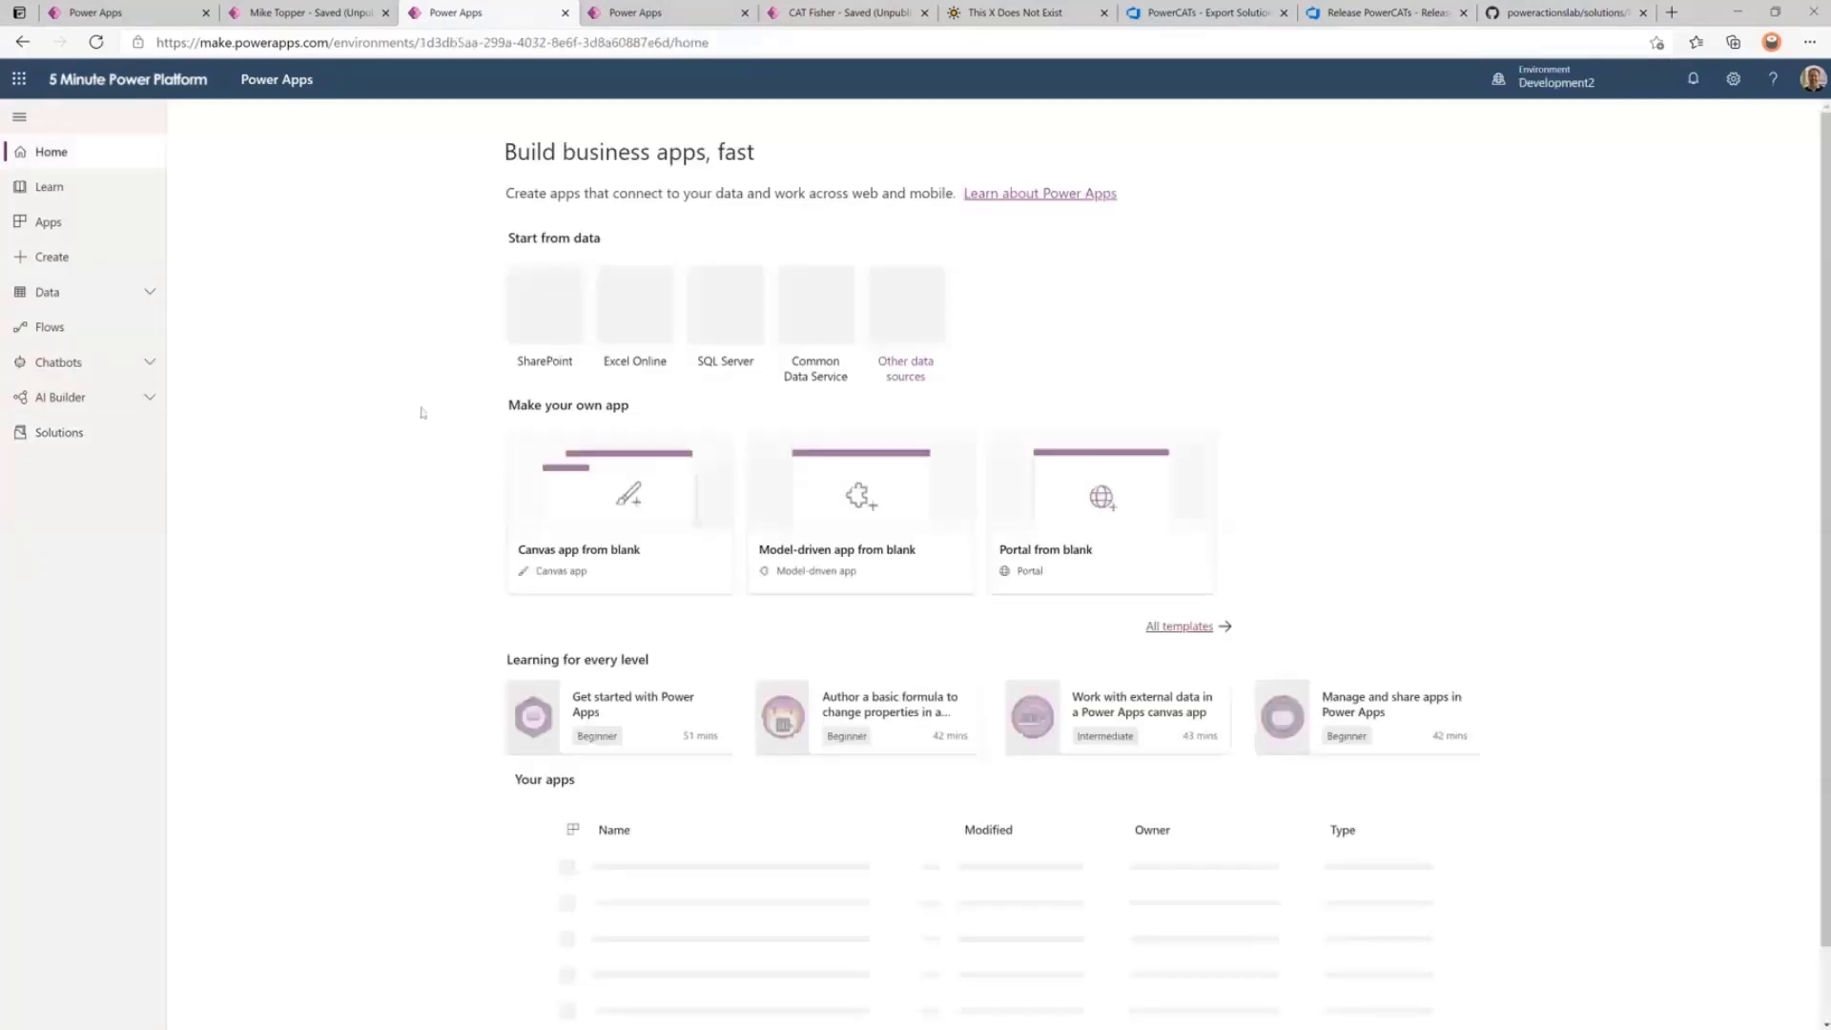
{"action": "left_click", "coordinate": [73, 442]}
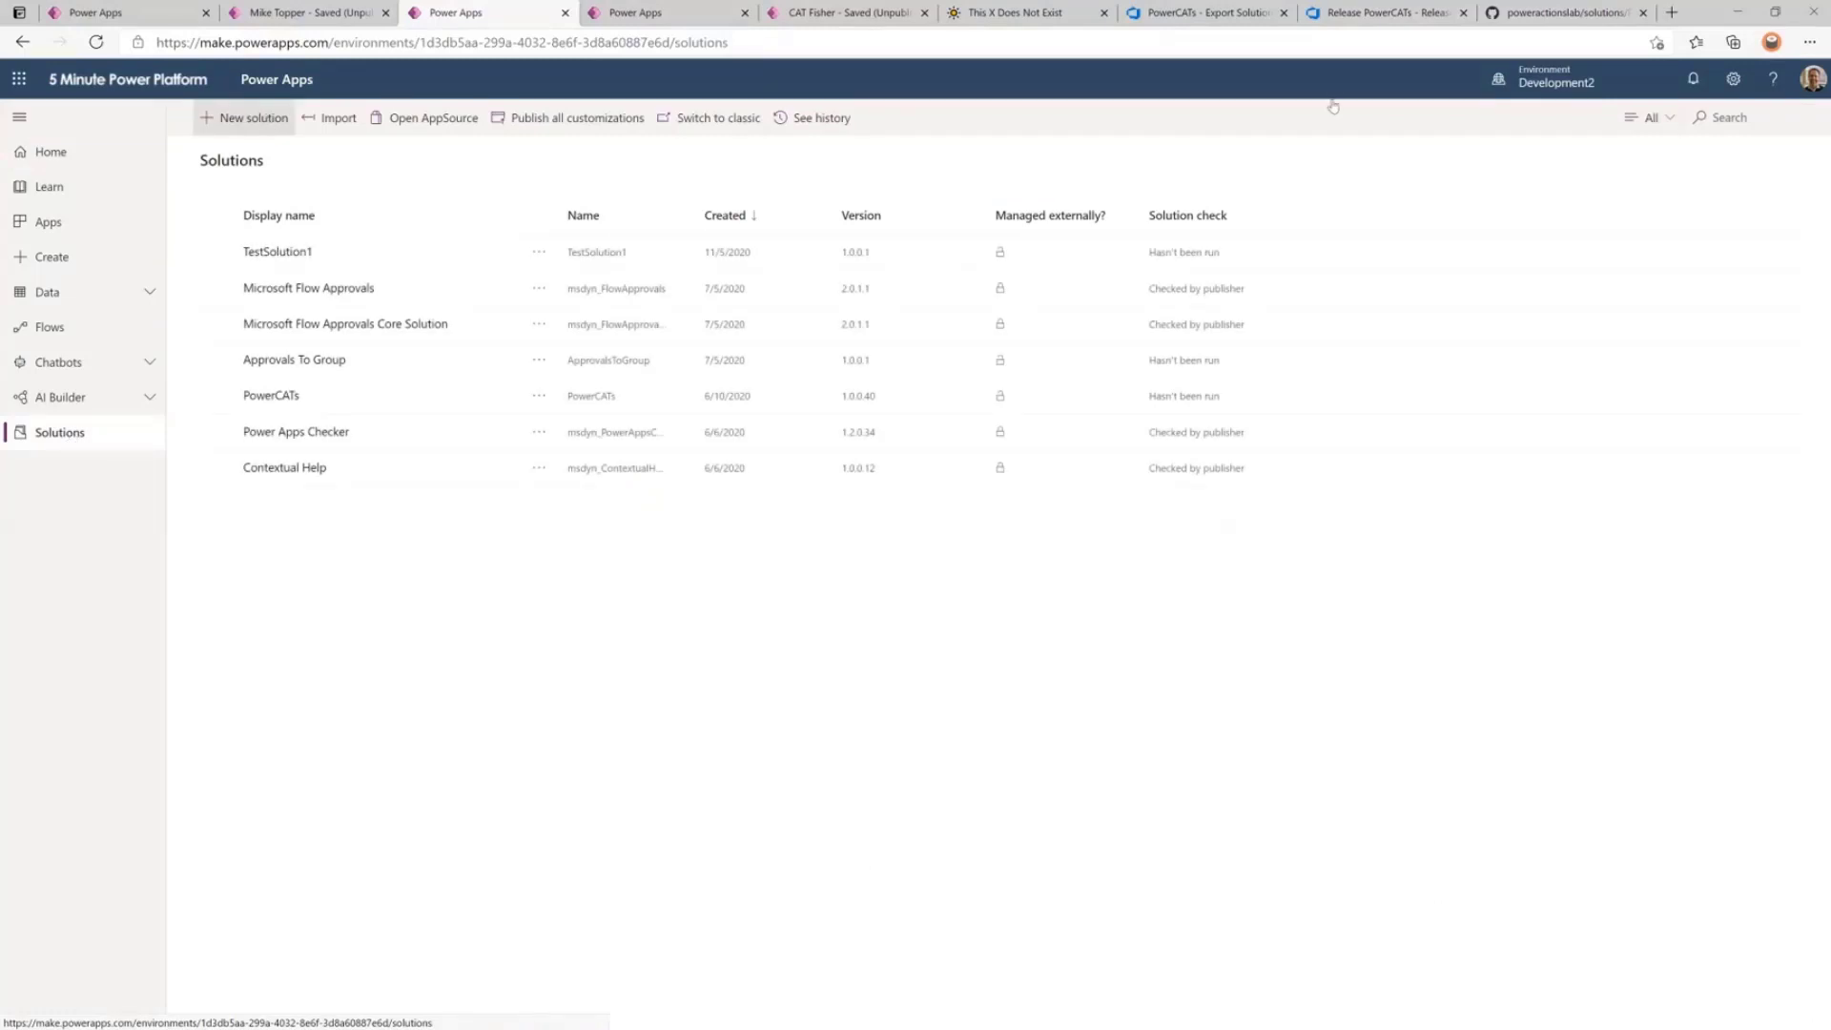
{"action": "left_click", "coordinate": [1545, 166]}
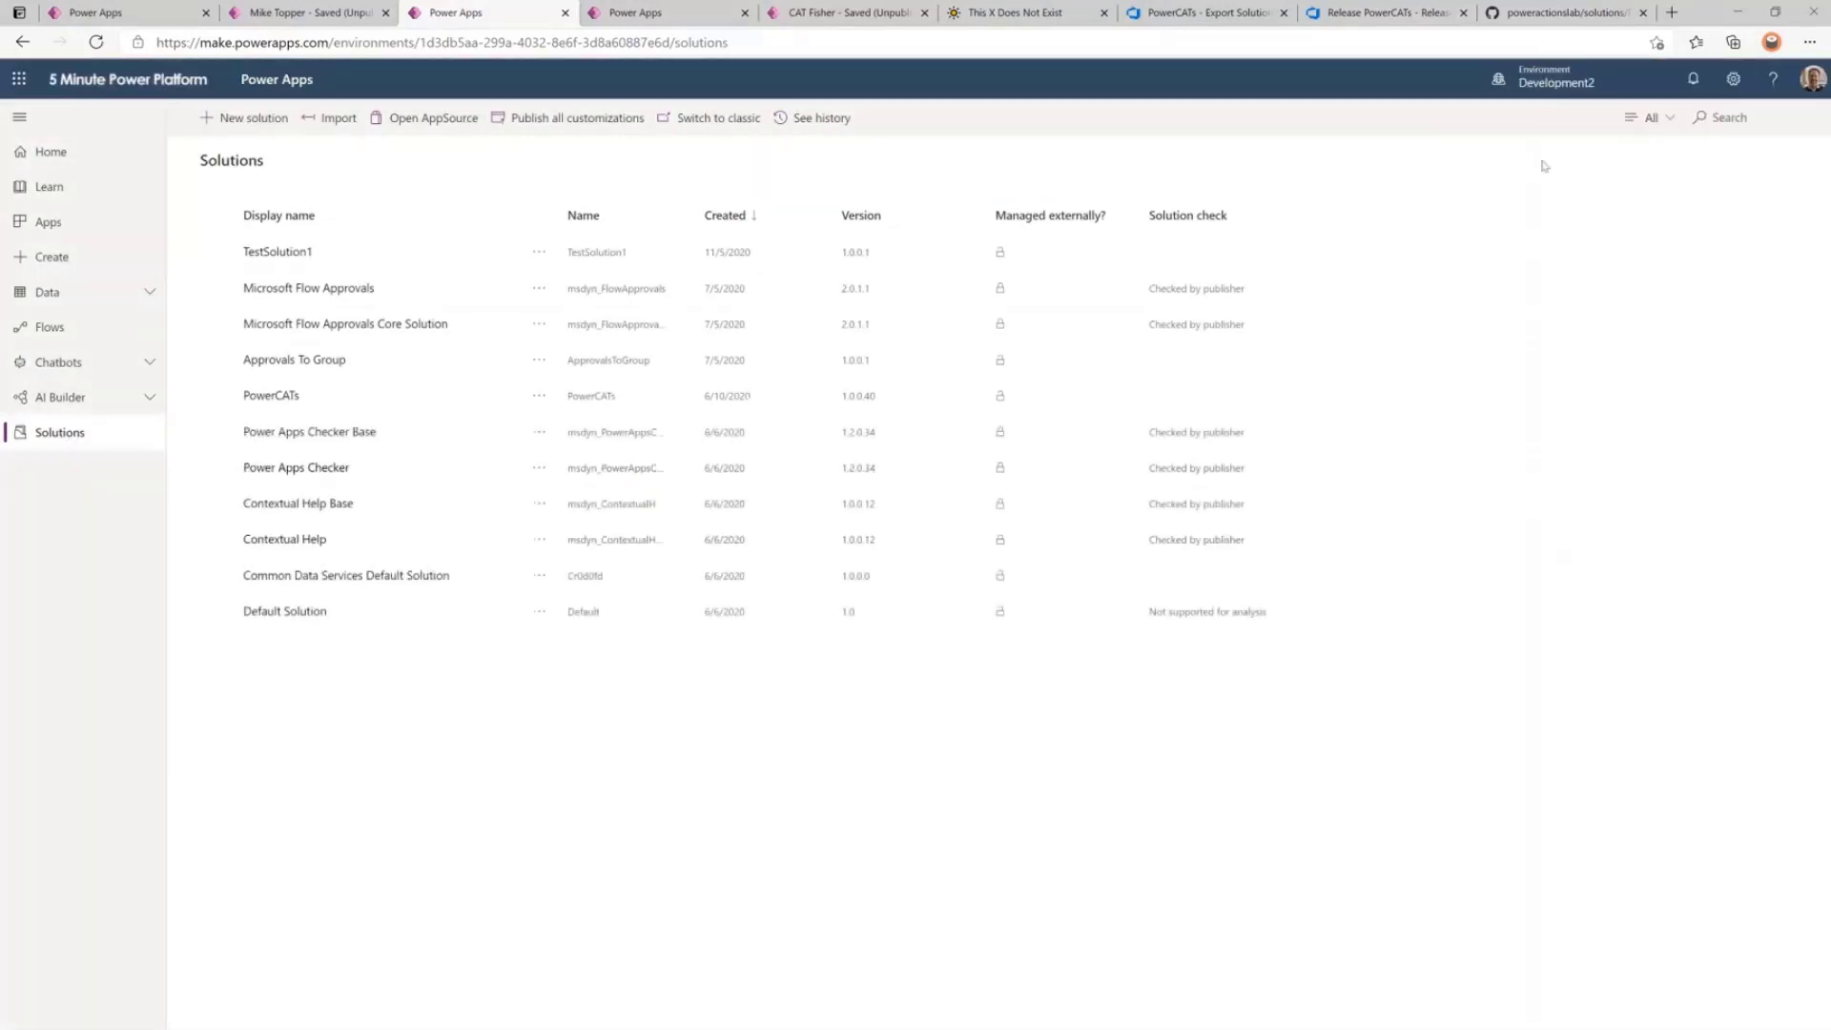
Create the 'Mike's Head' solution with publisher Five Minute Power Platform and open it.
{"action": "left_click", "coordinate": [240, 120]}
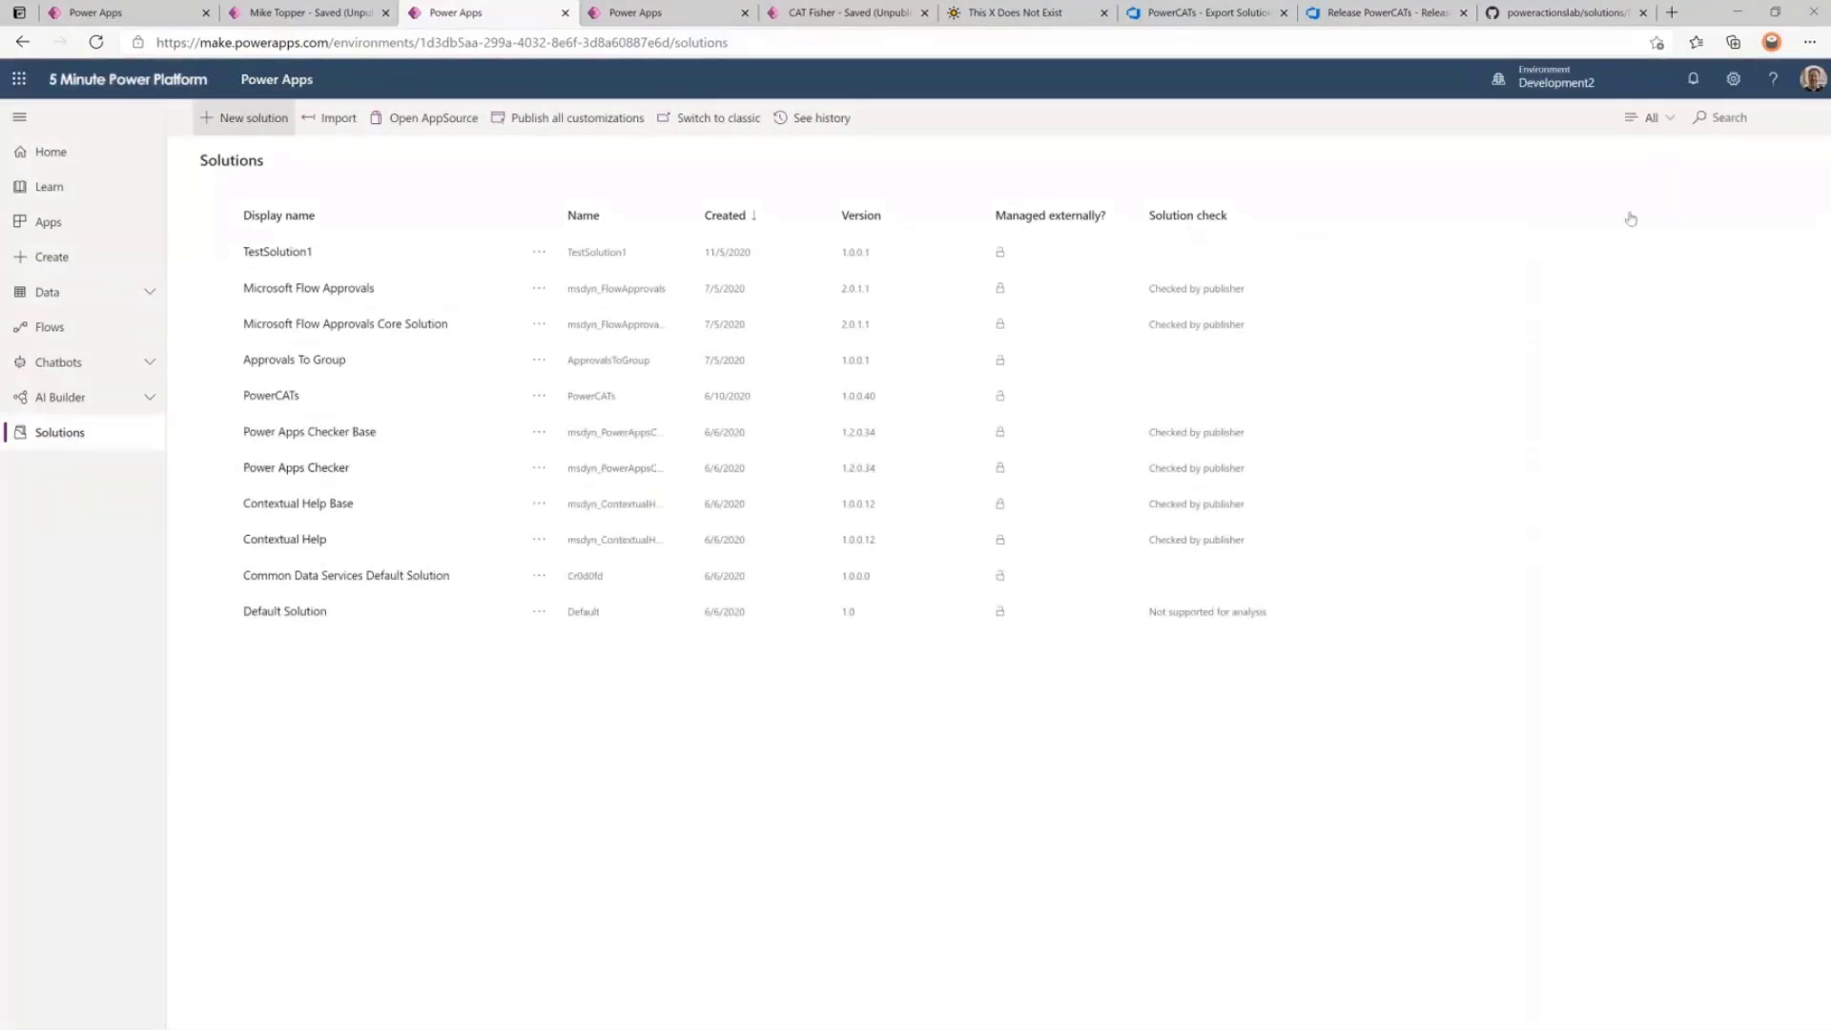
{"action": "type", "text": "Mike's Head"}
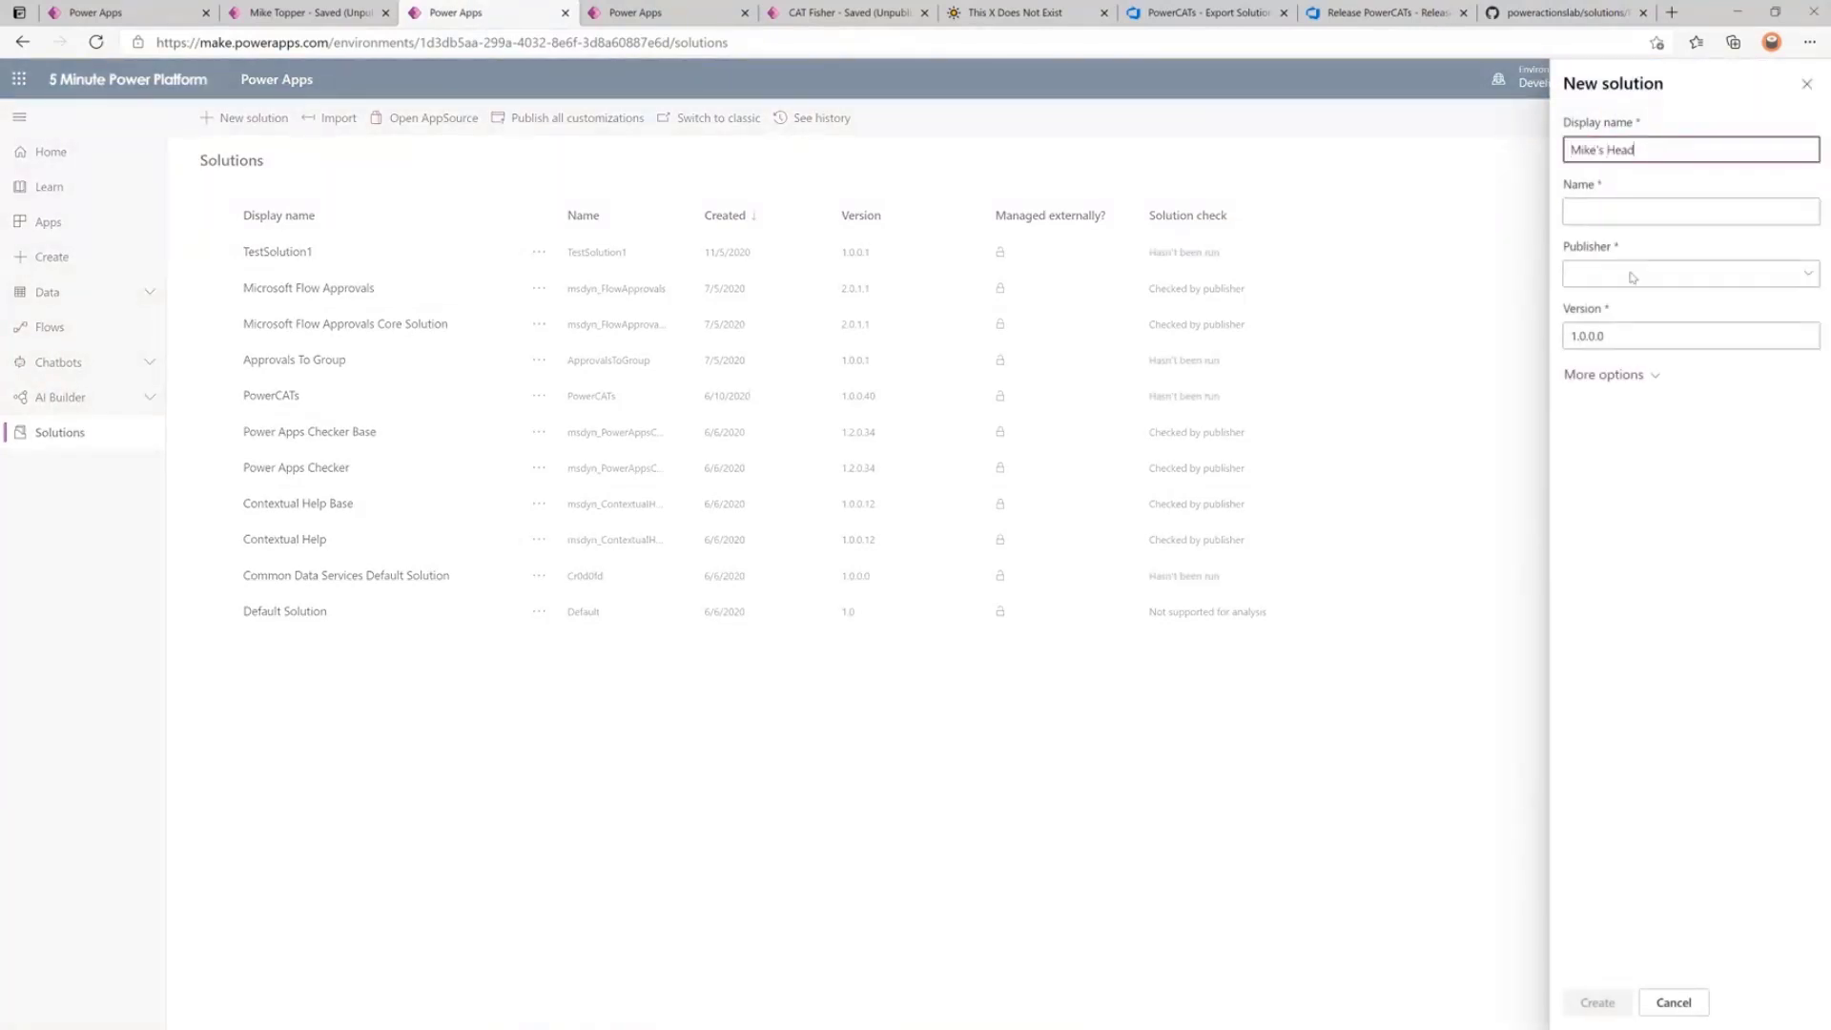
{"action": "left_click", "coordinate": [1630, 281]}
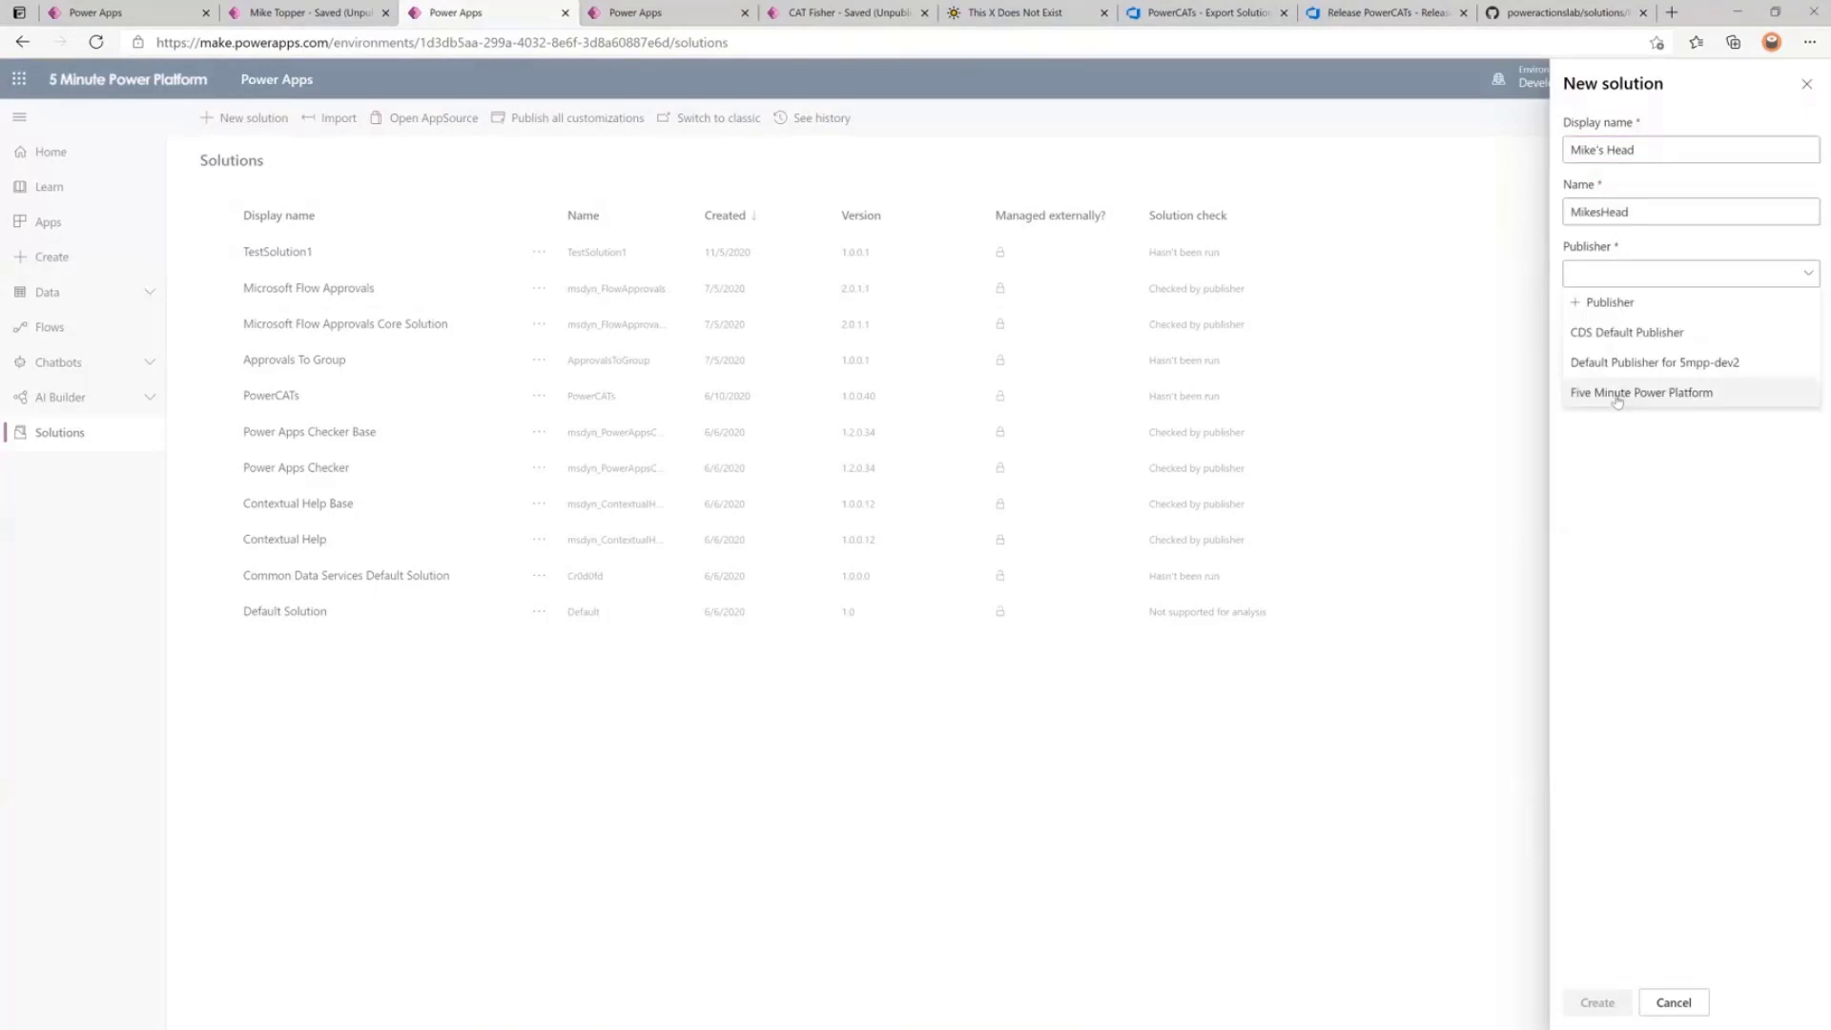
{"action": "left_click", "coordinate": [1618, 405]}
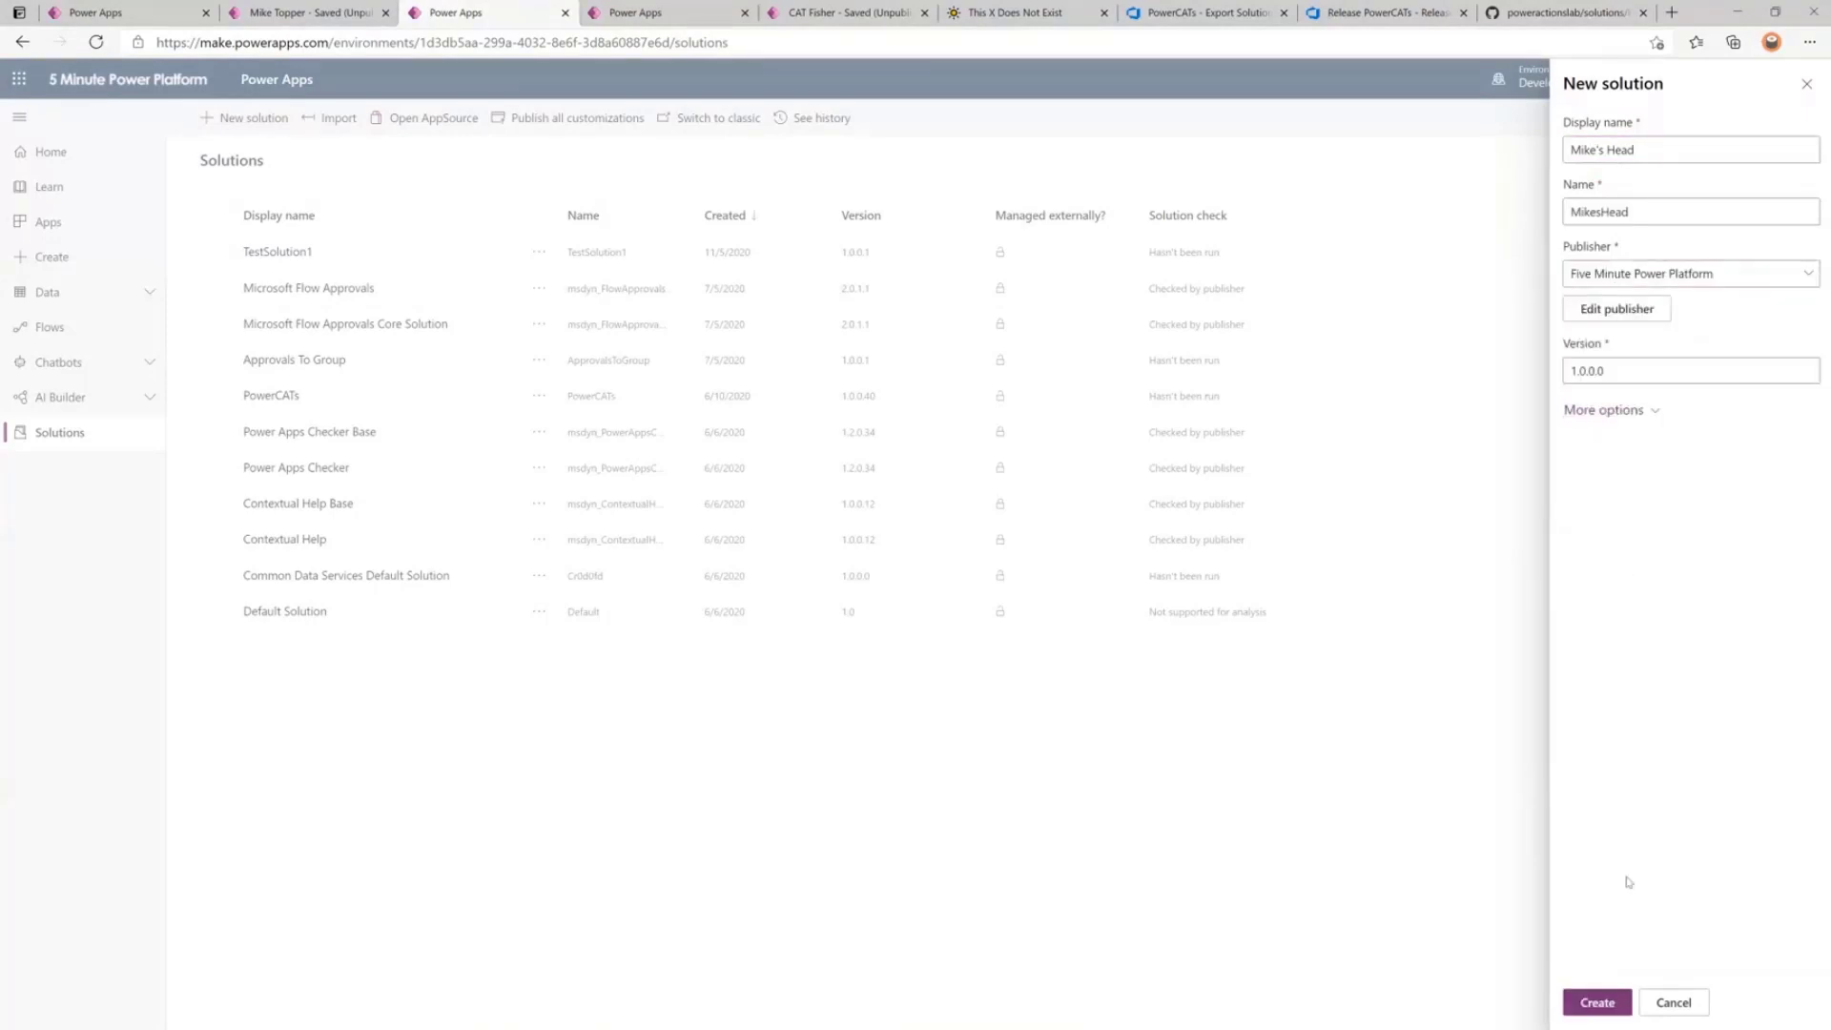
{"action": "left_click", "coordinate": [1590, 1009]}
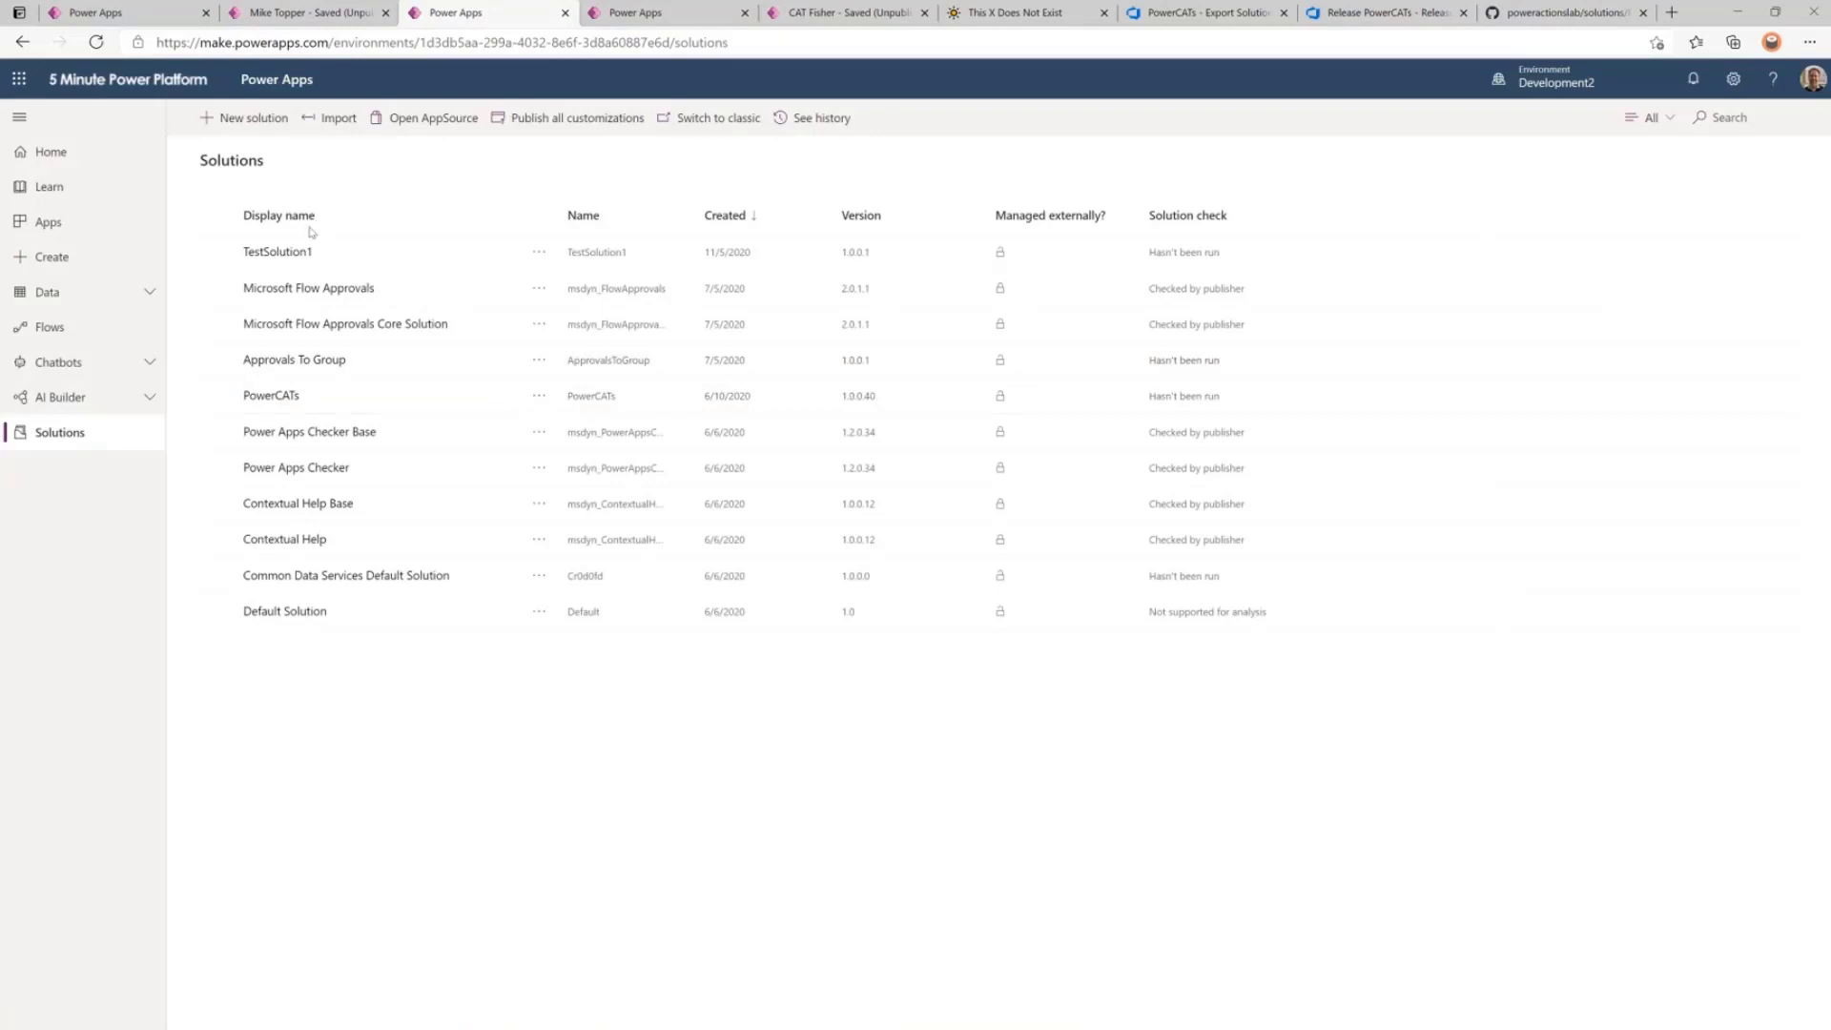
{"action": "left_click", "coordinate": [286, 254]}
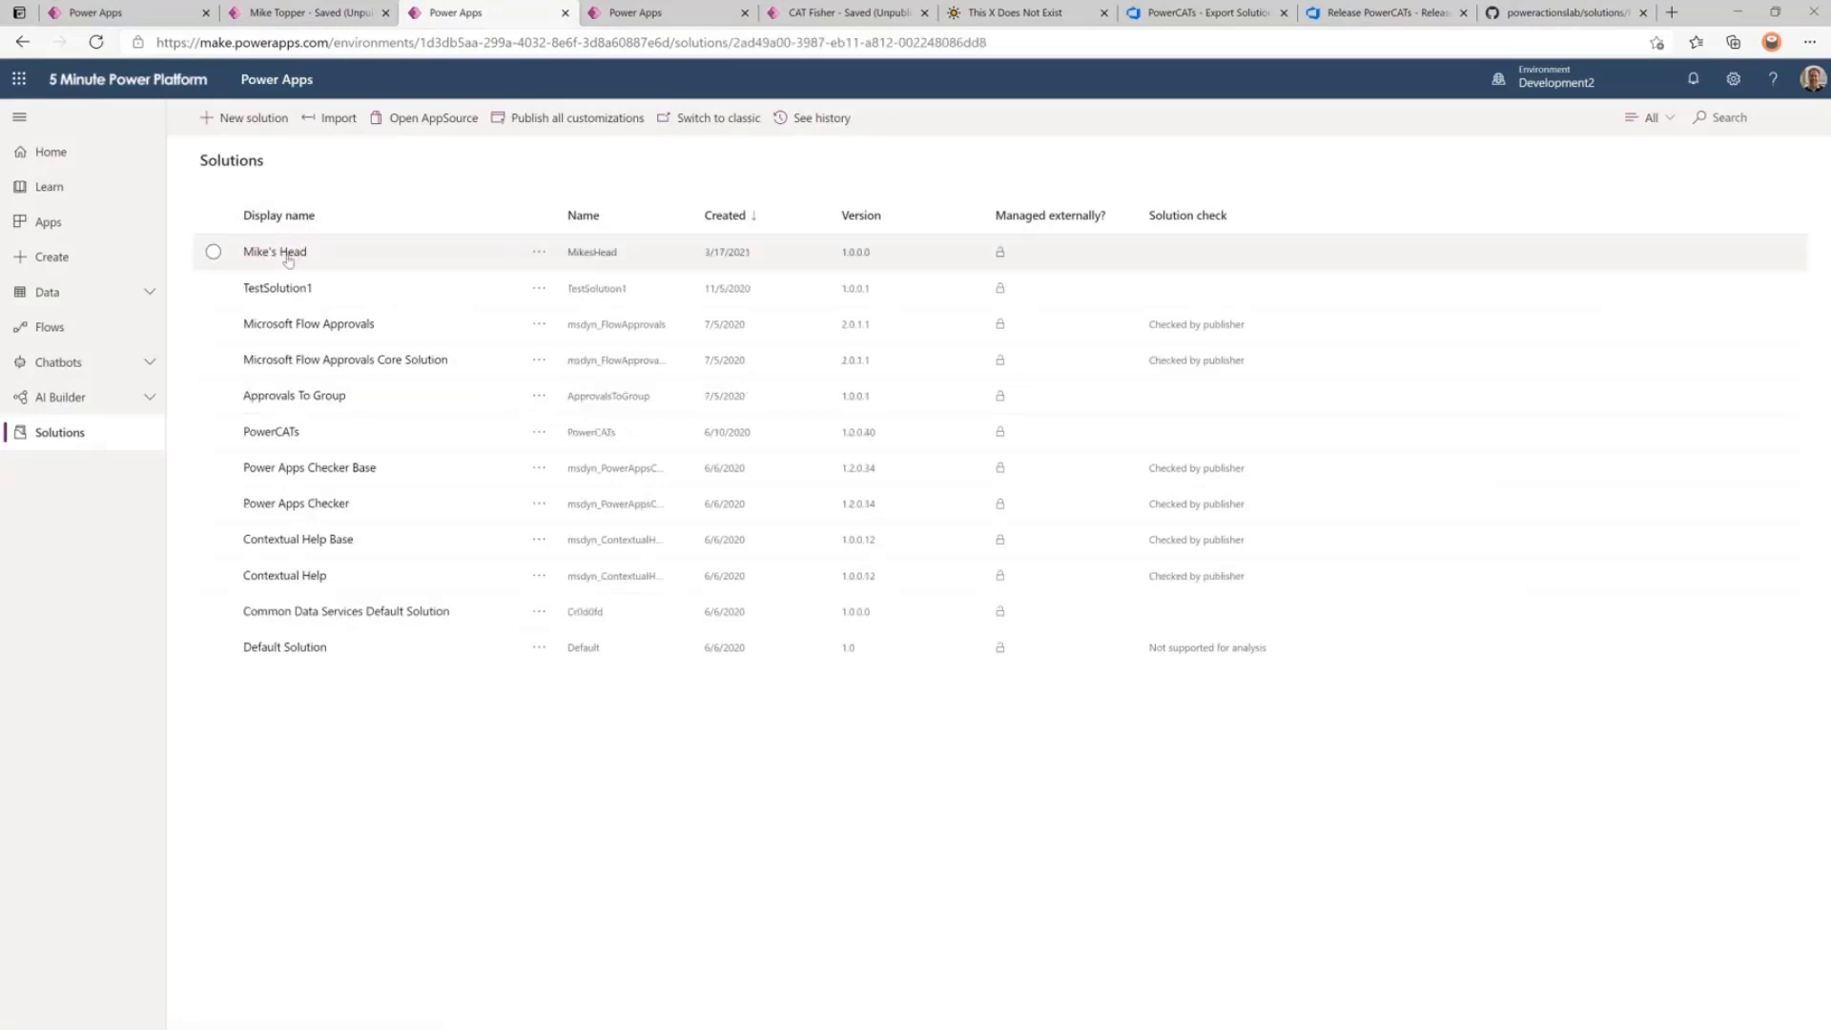
{"action": "left_click", "coordinate": [350, 117]}
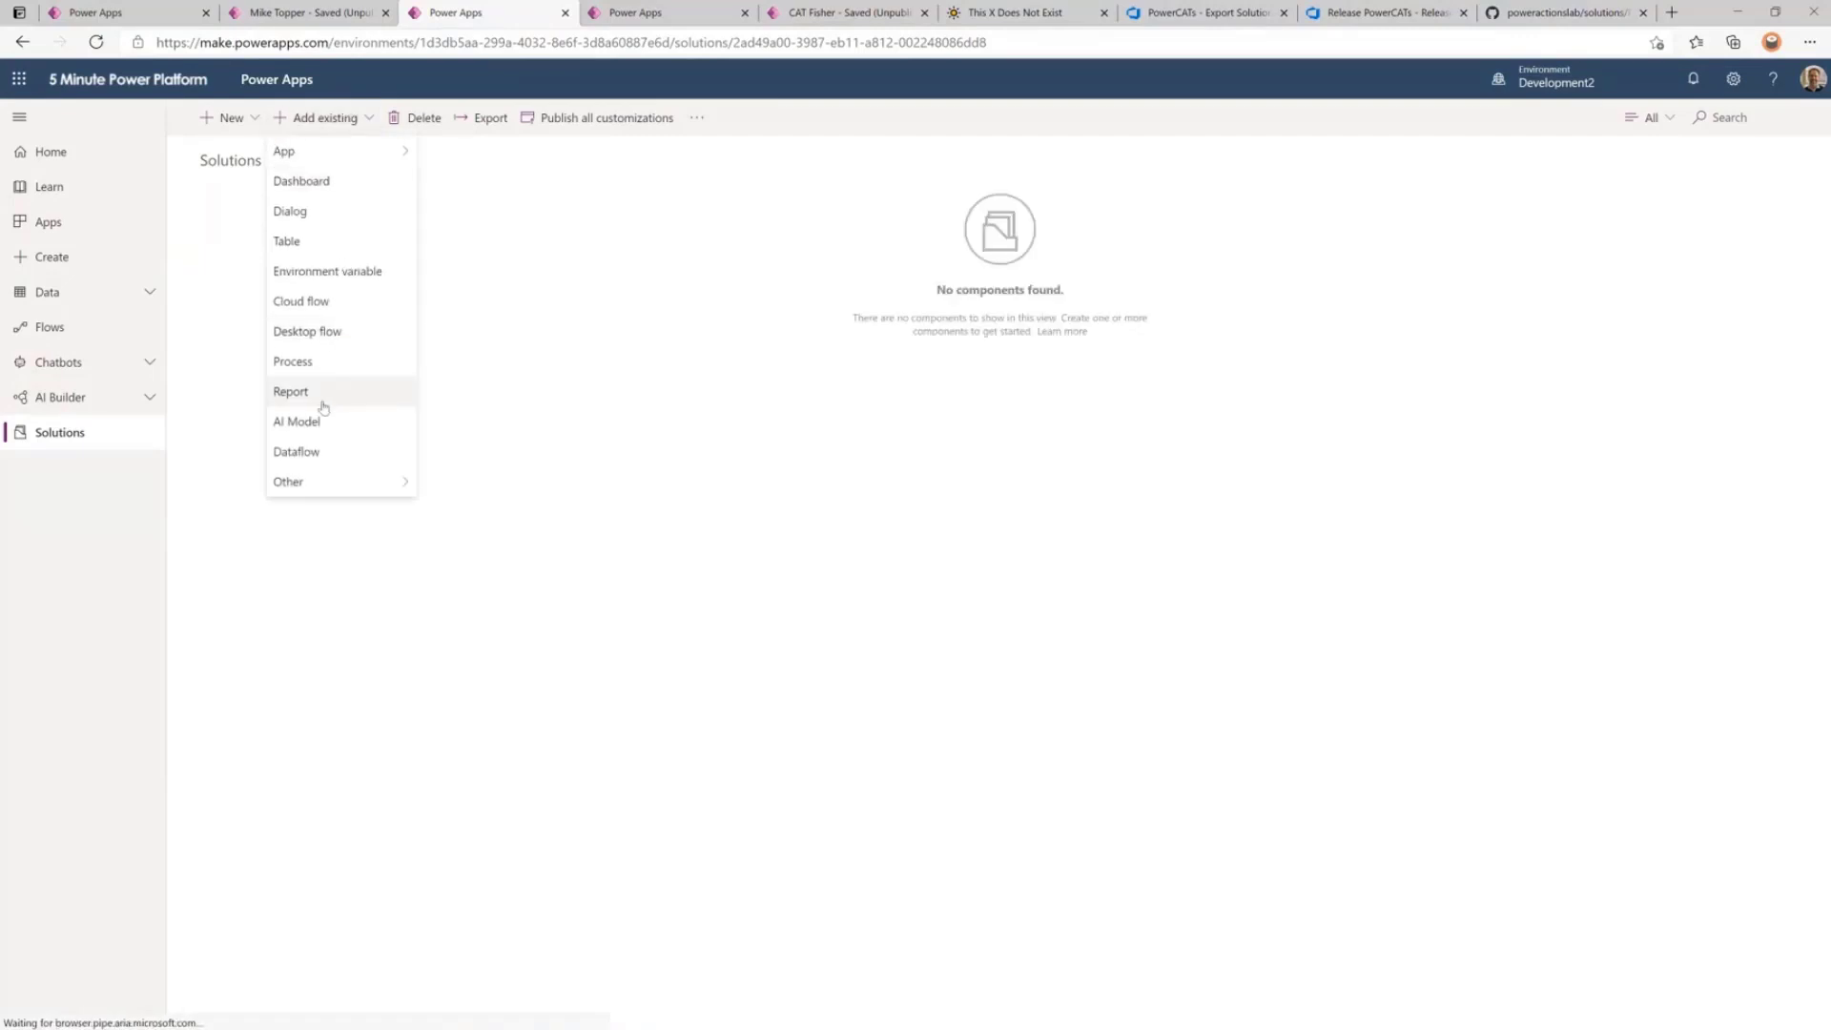
{"action": "mouse_move", "coordinate": [334, 153]}
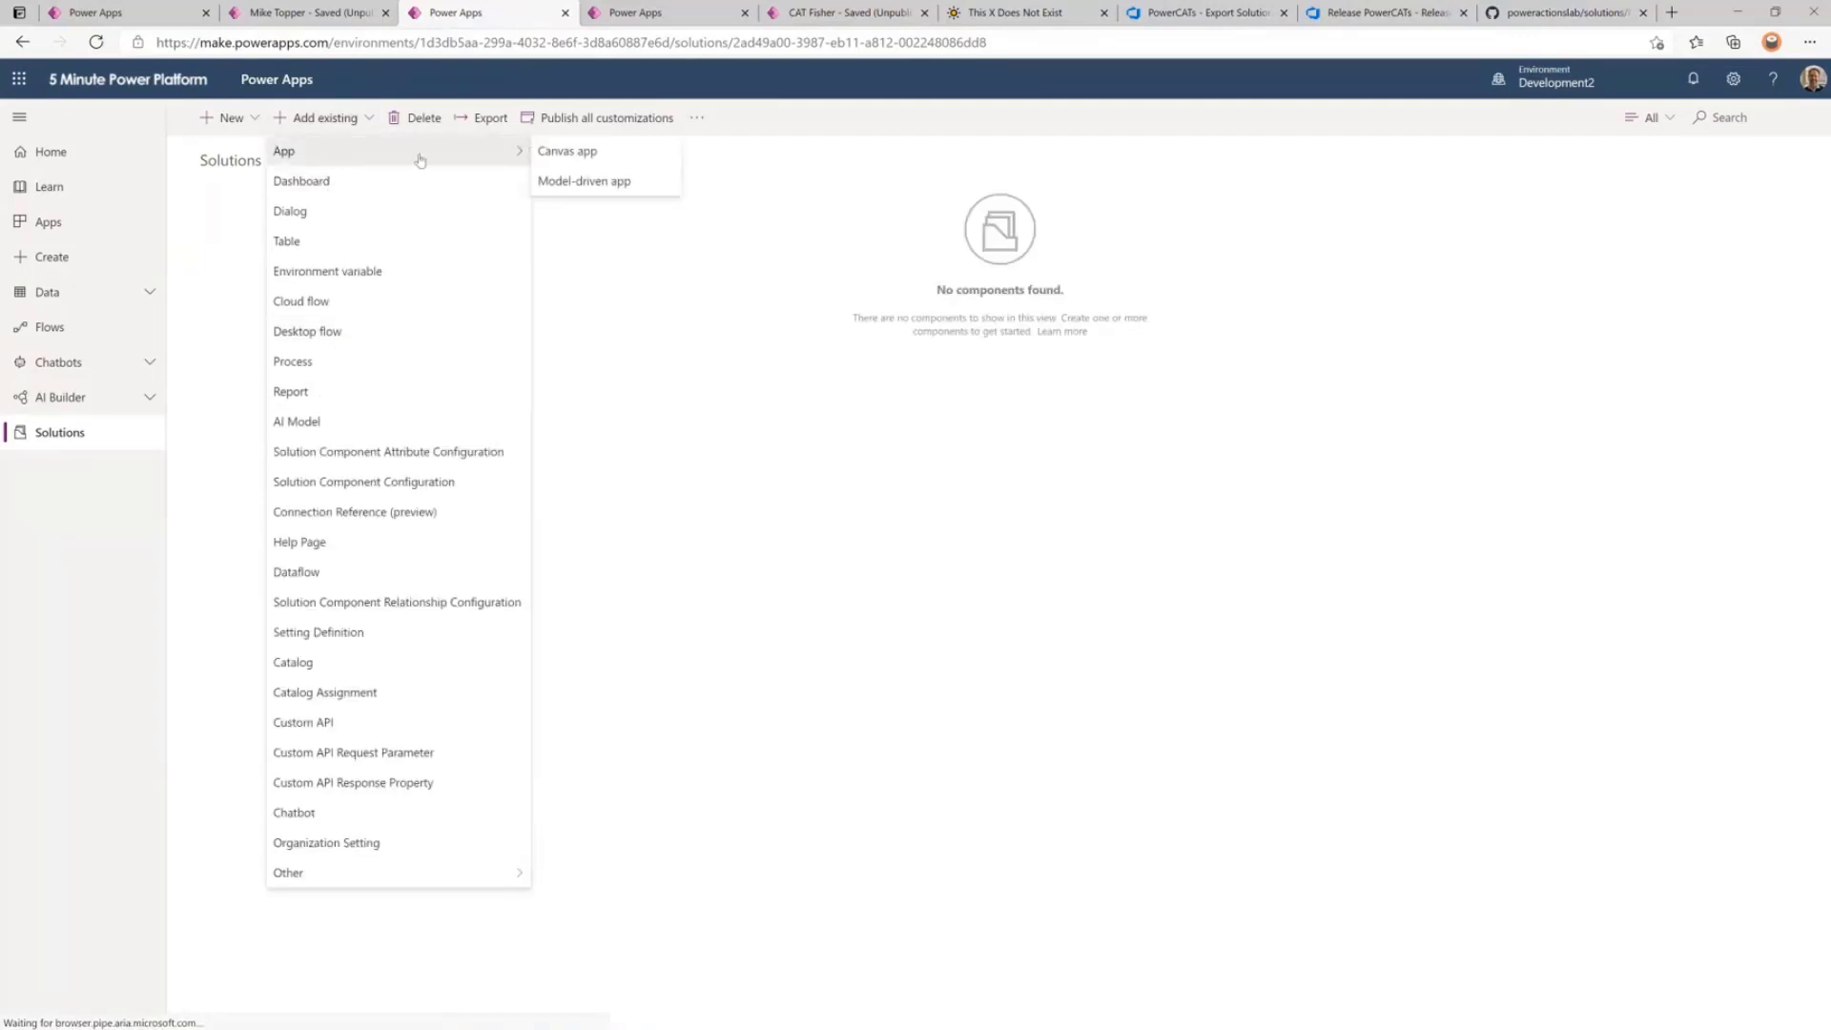
{"action": "left_click", "coordinate": [587, 154]}
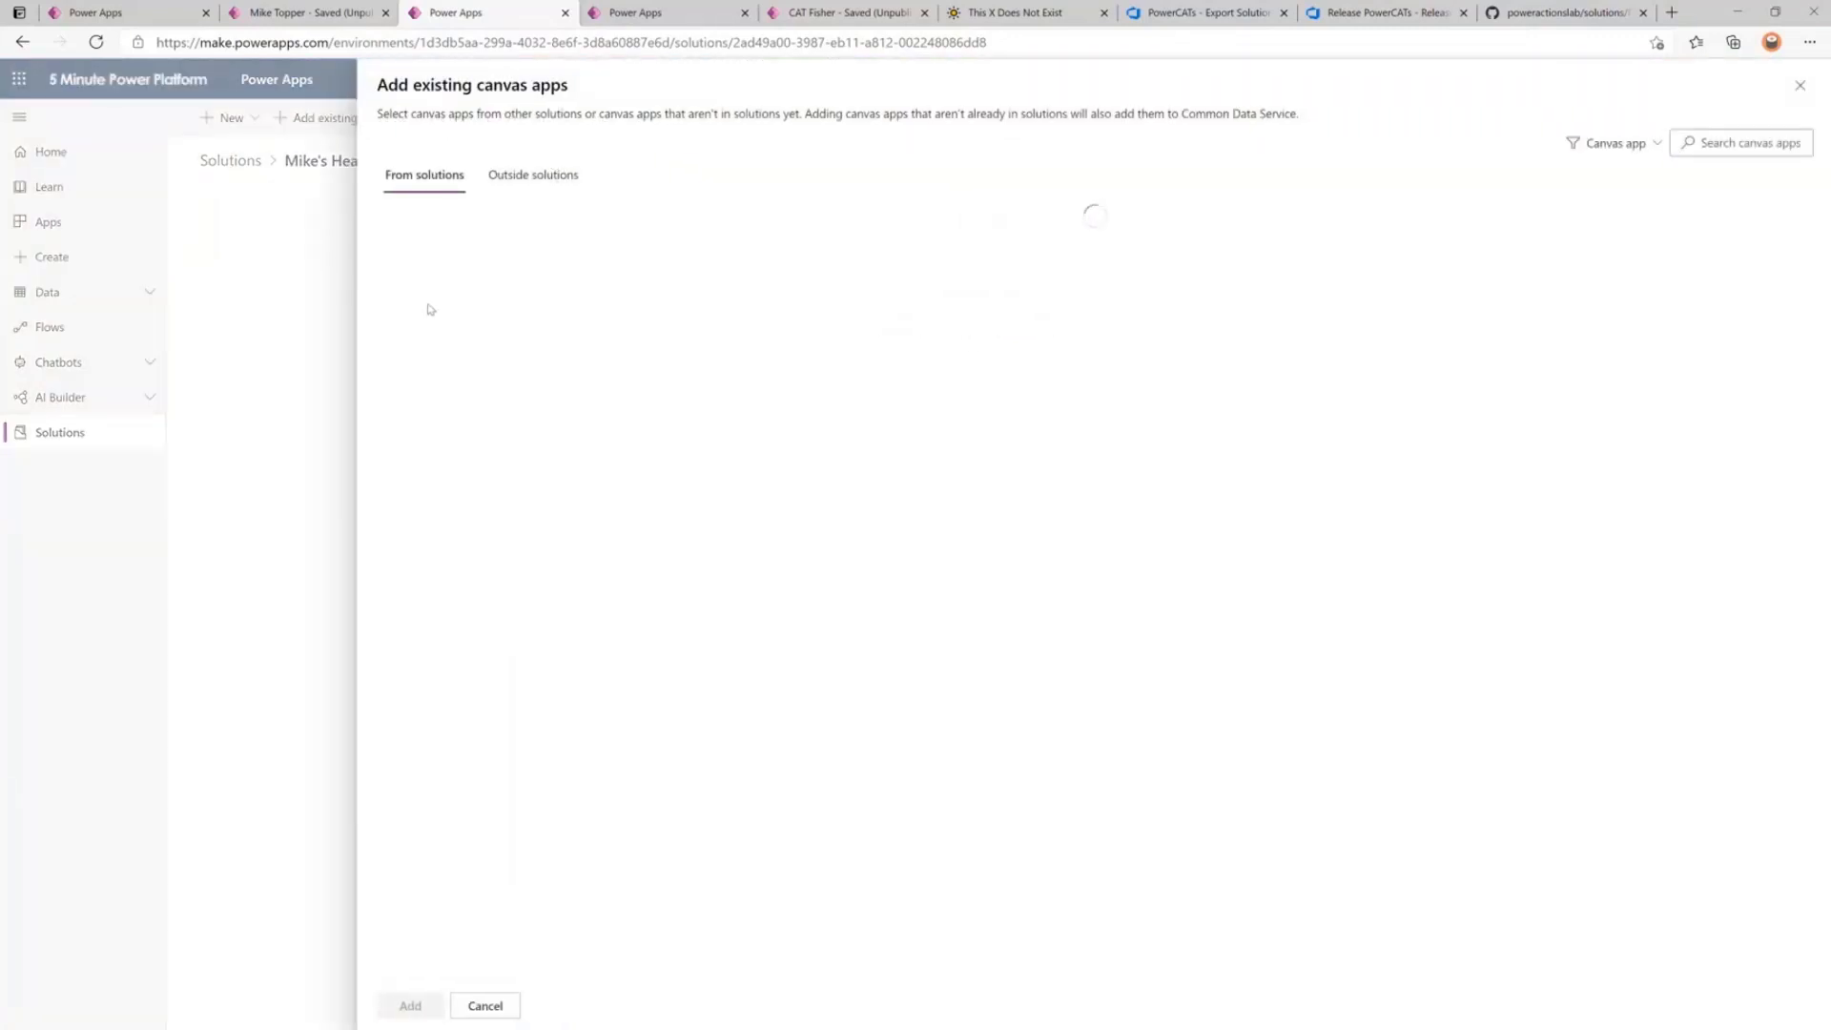
{"action": "left_click", "coordinate": [399, 337]}
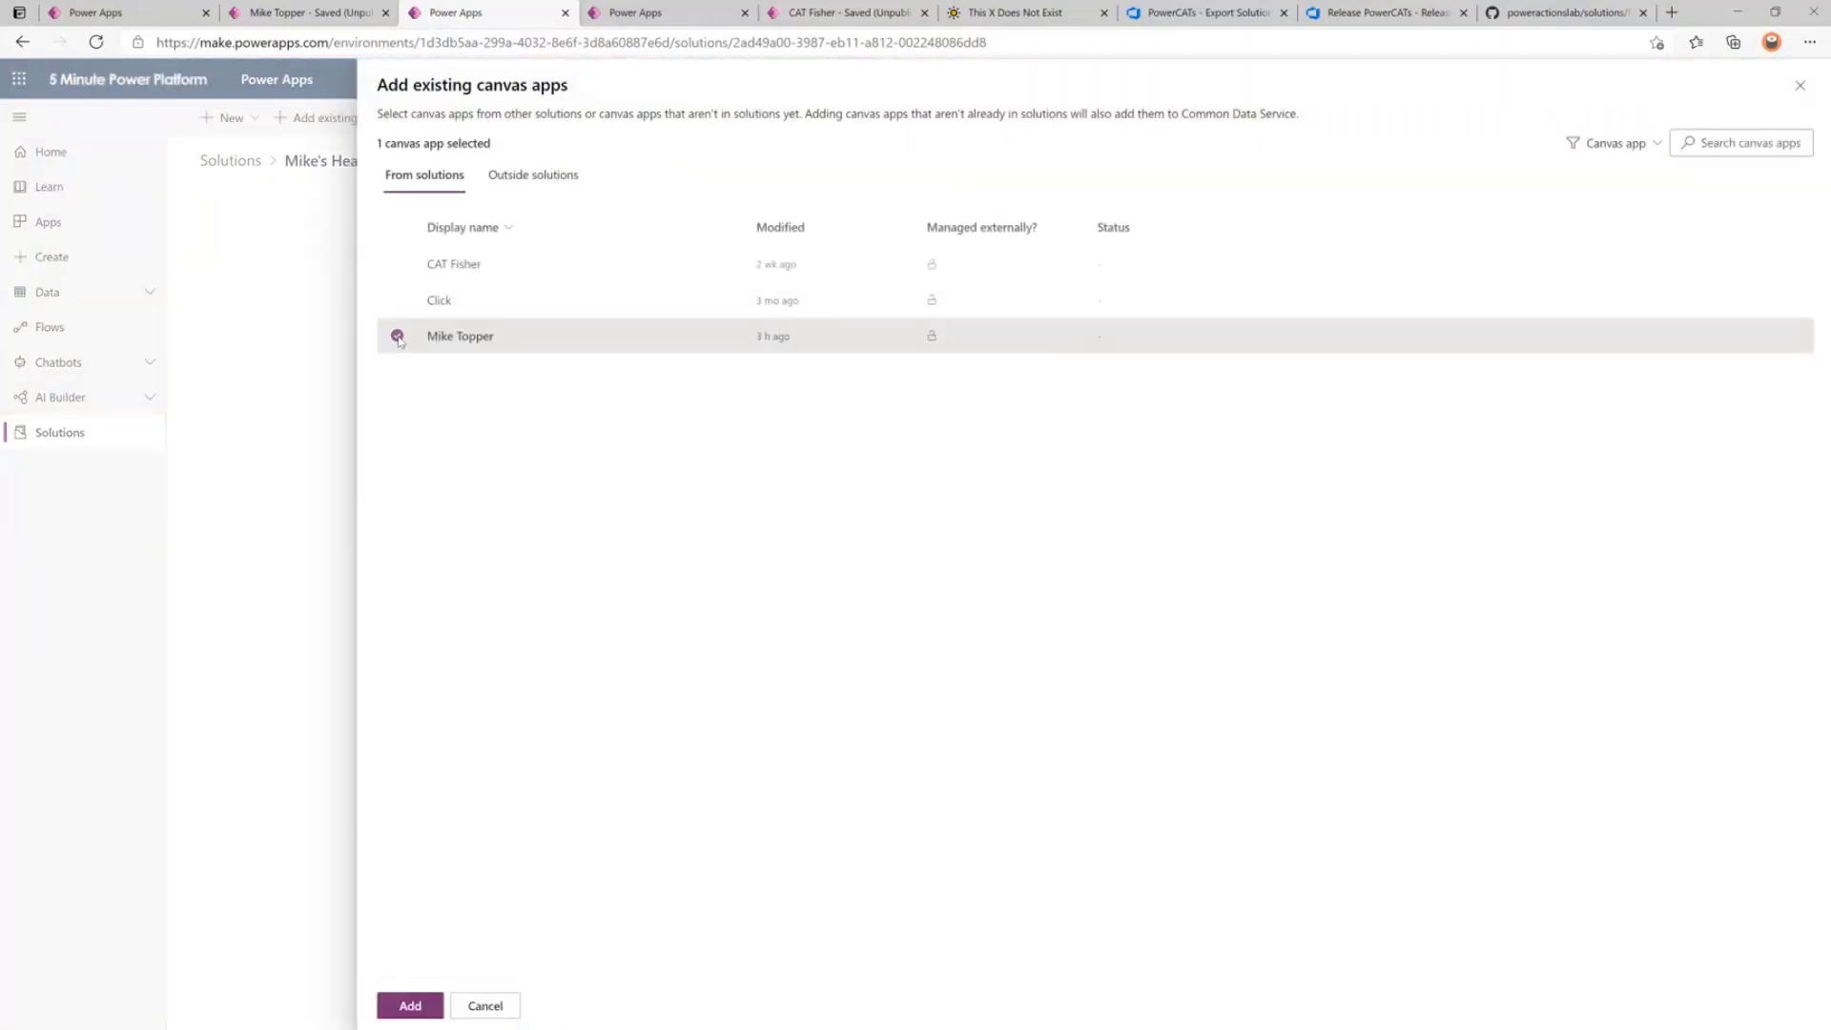
{"action": "left_click", "coordinate": [394, 1006]}
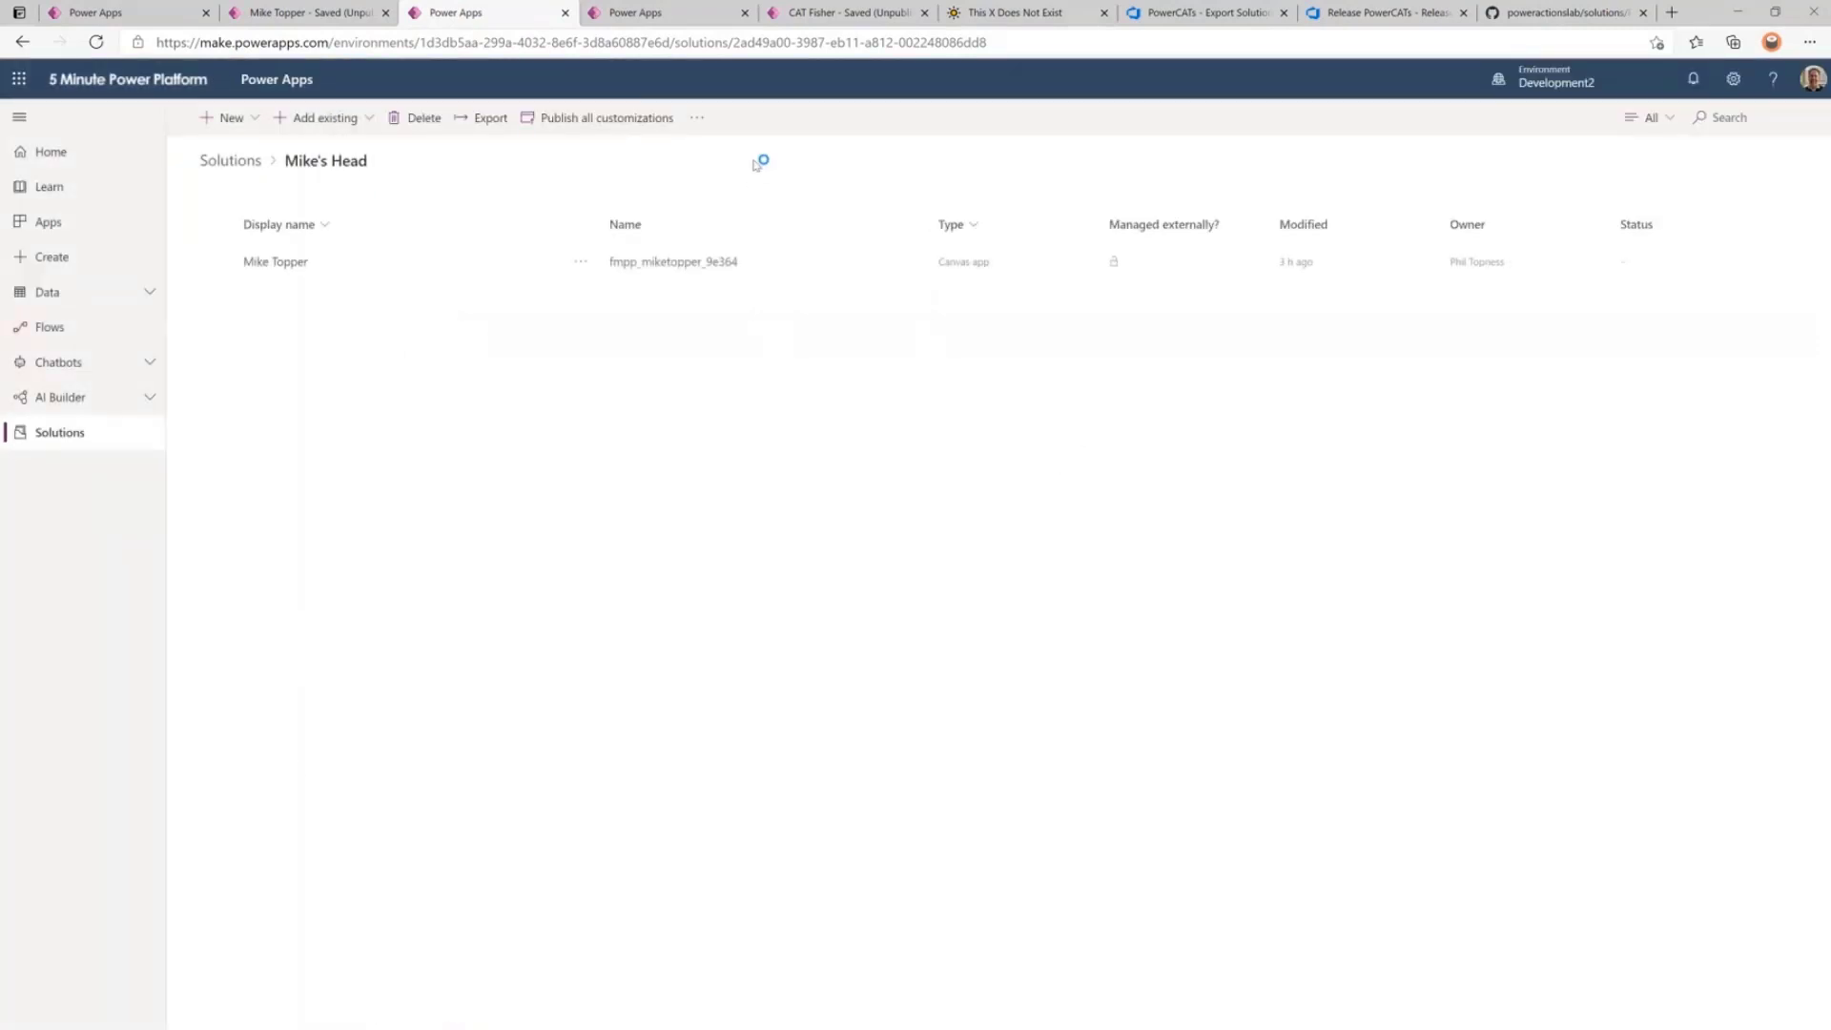
Preview the CAT Fisher app, bring up its add-new-cat screen, and switch to This X Does Not Exist.
{"action": "left_click", "coordinate": [834, 19]}
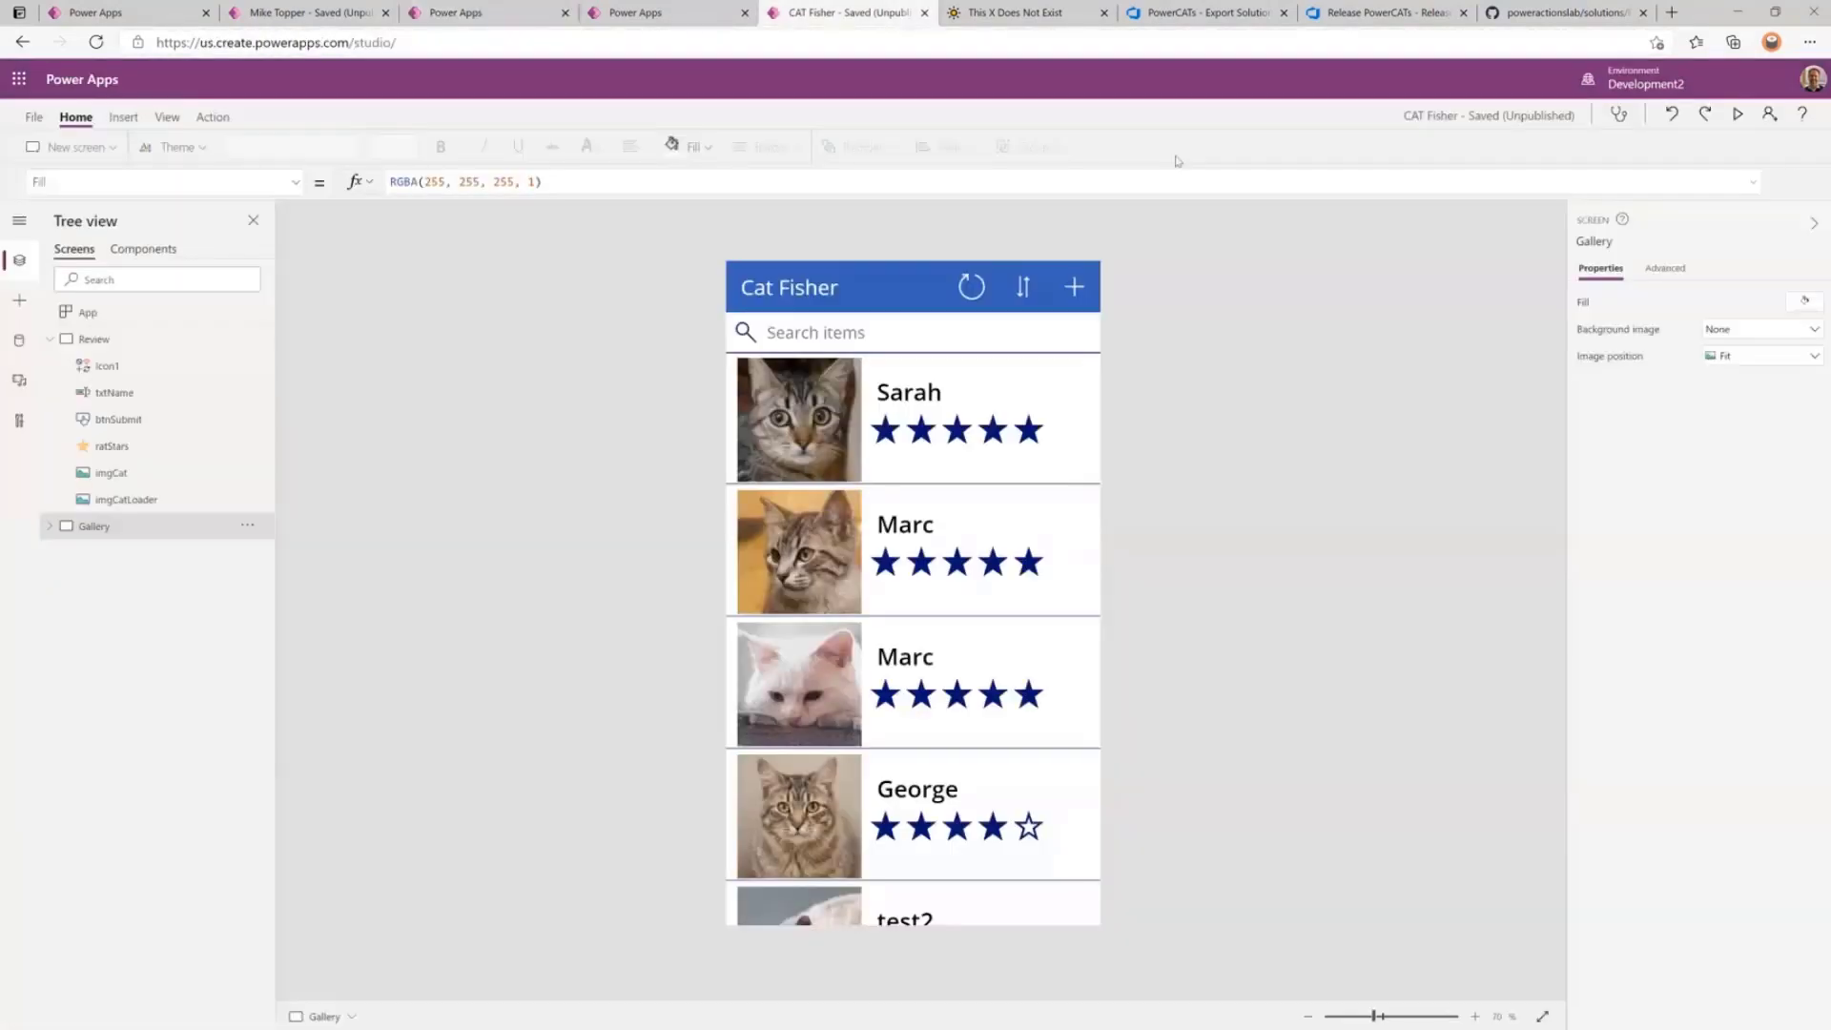
{"action": "left_click", "coordinate": [1736, 114]}
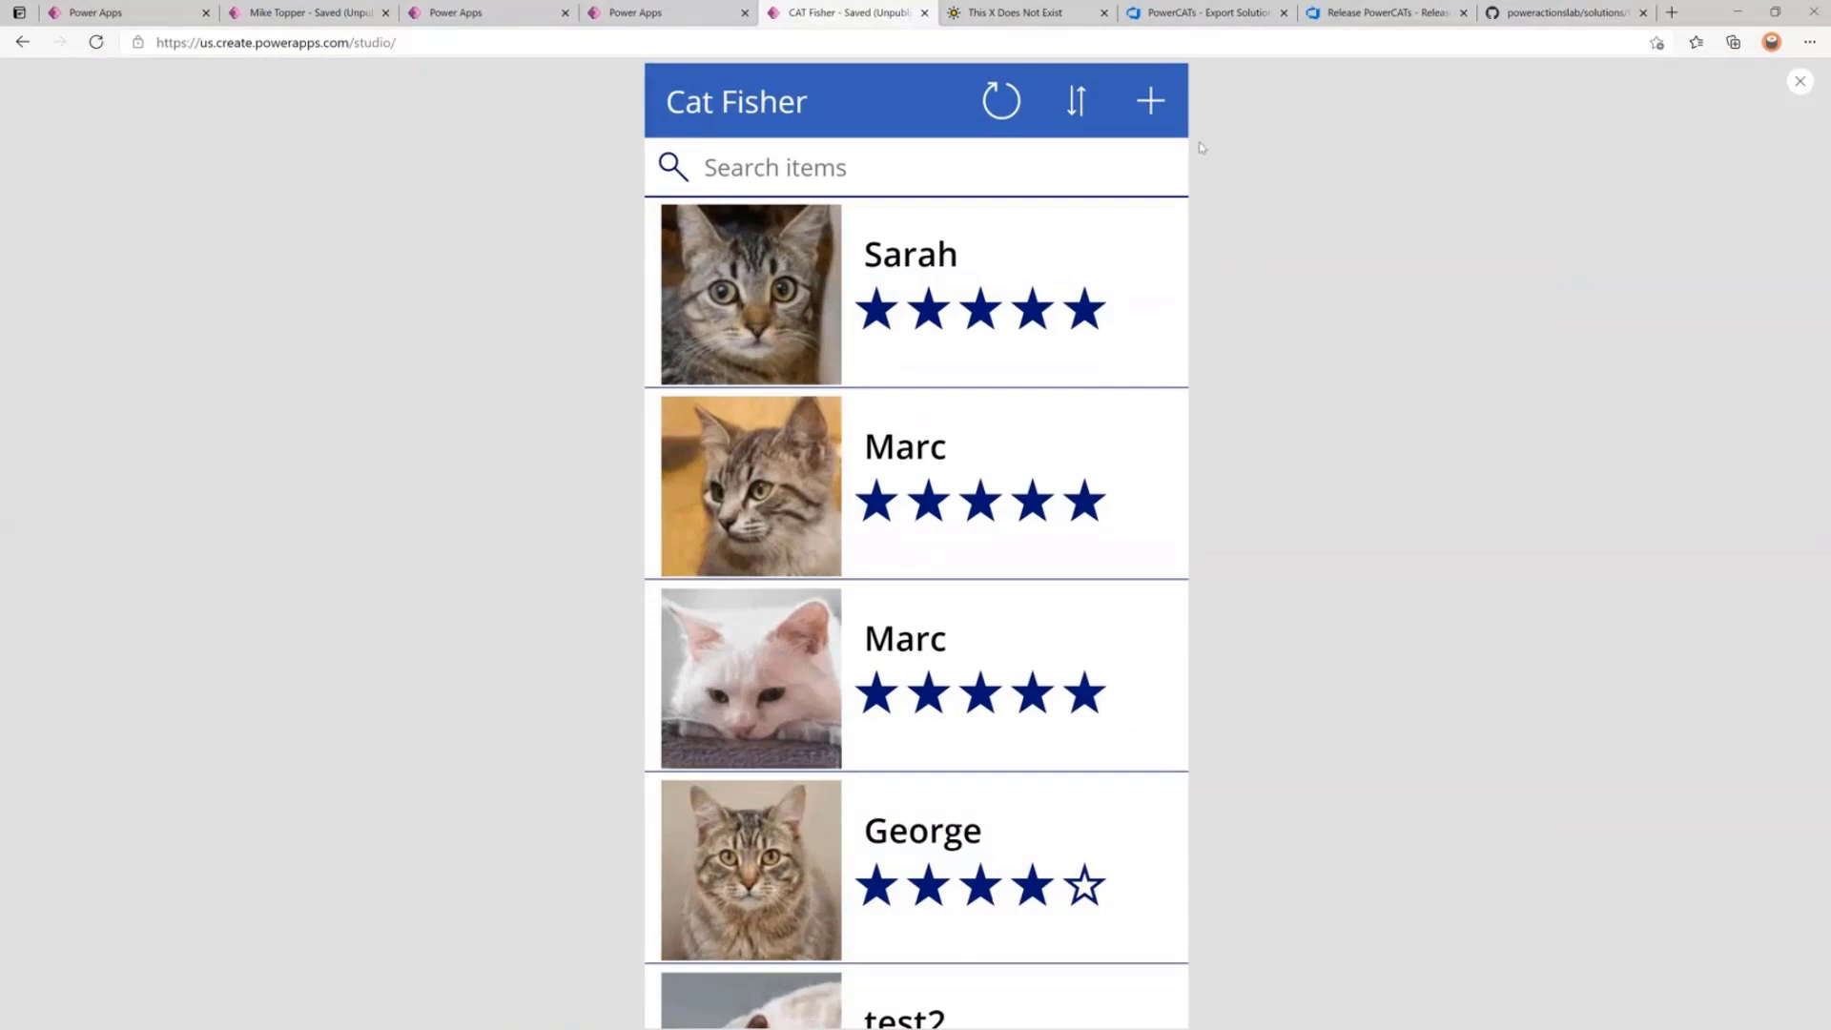
{"action": "left_click", "coordinate": [1151, 106]}
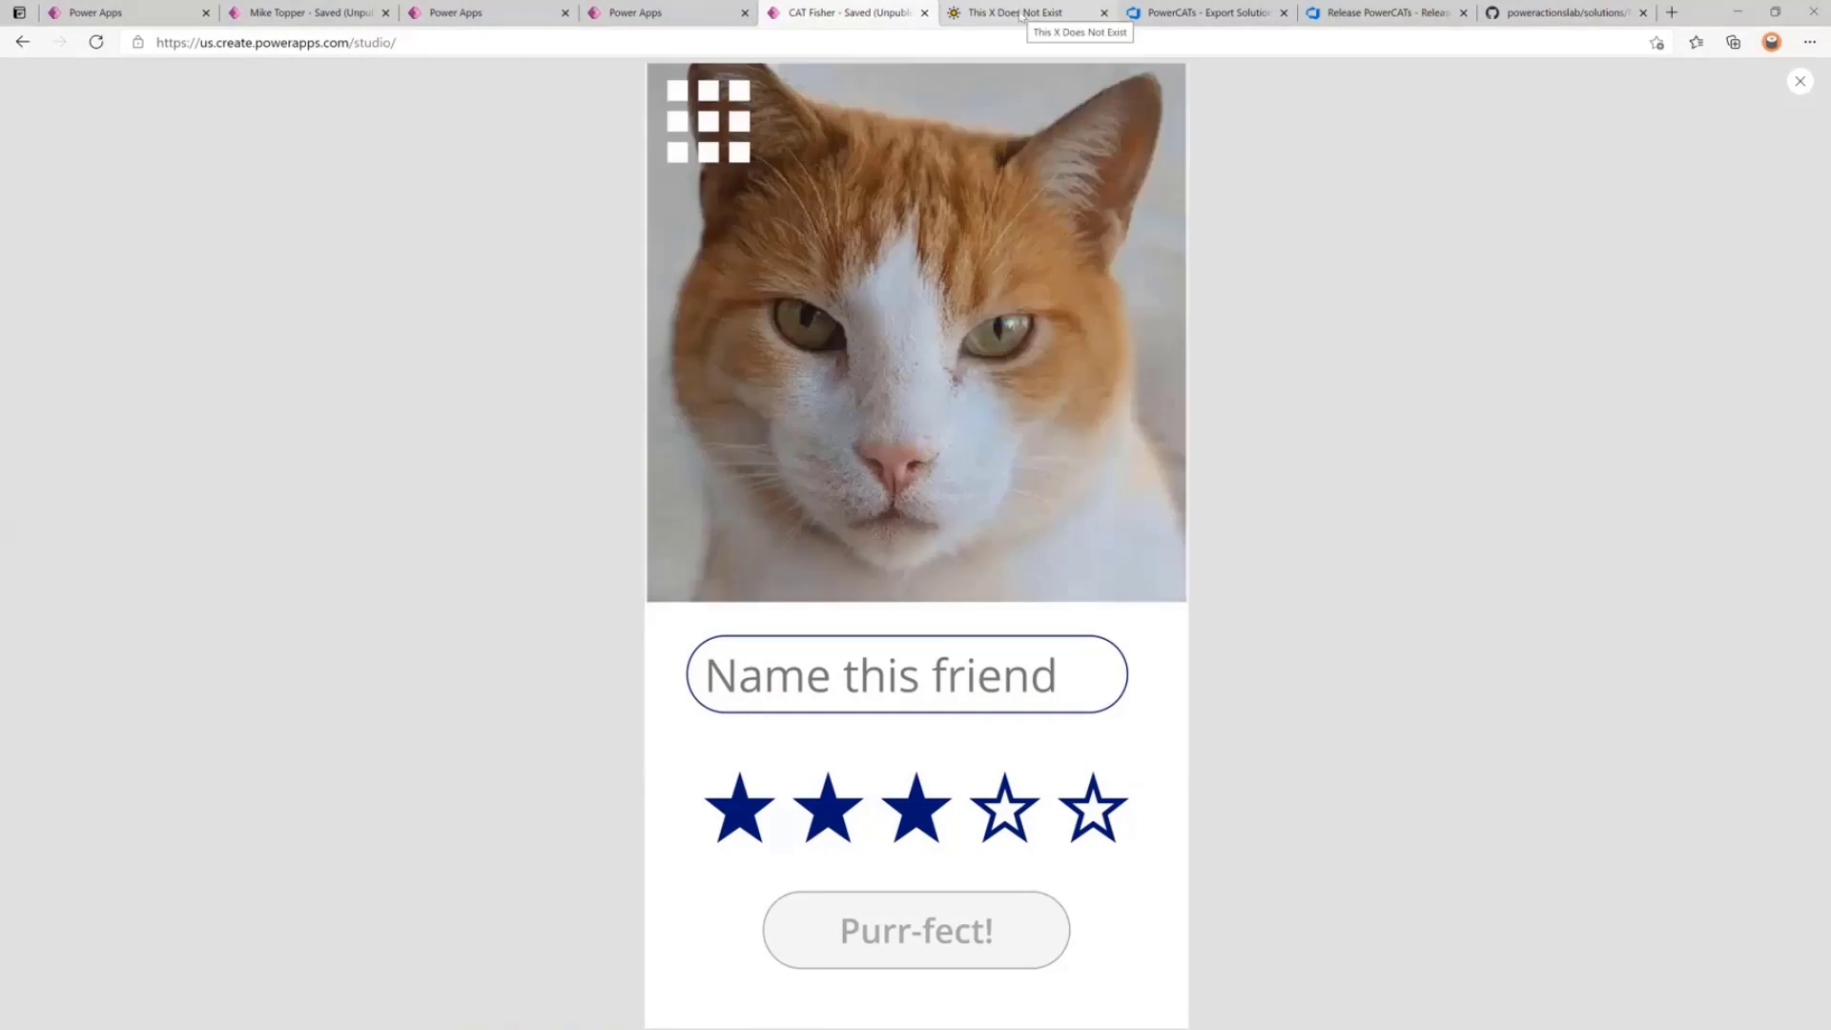
{"action": "left_click", "coordinate": [1019, 14]}
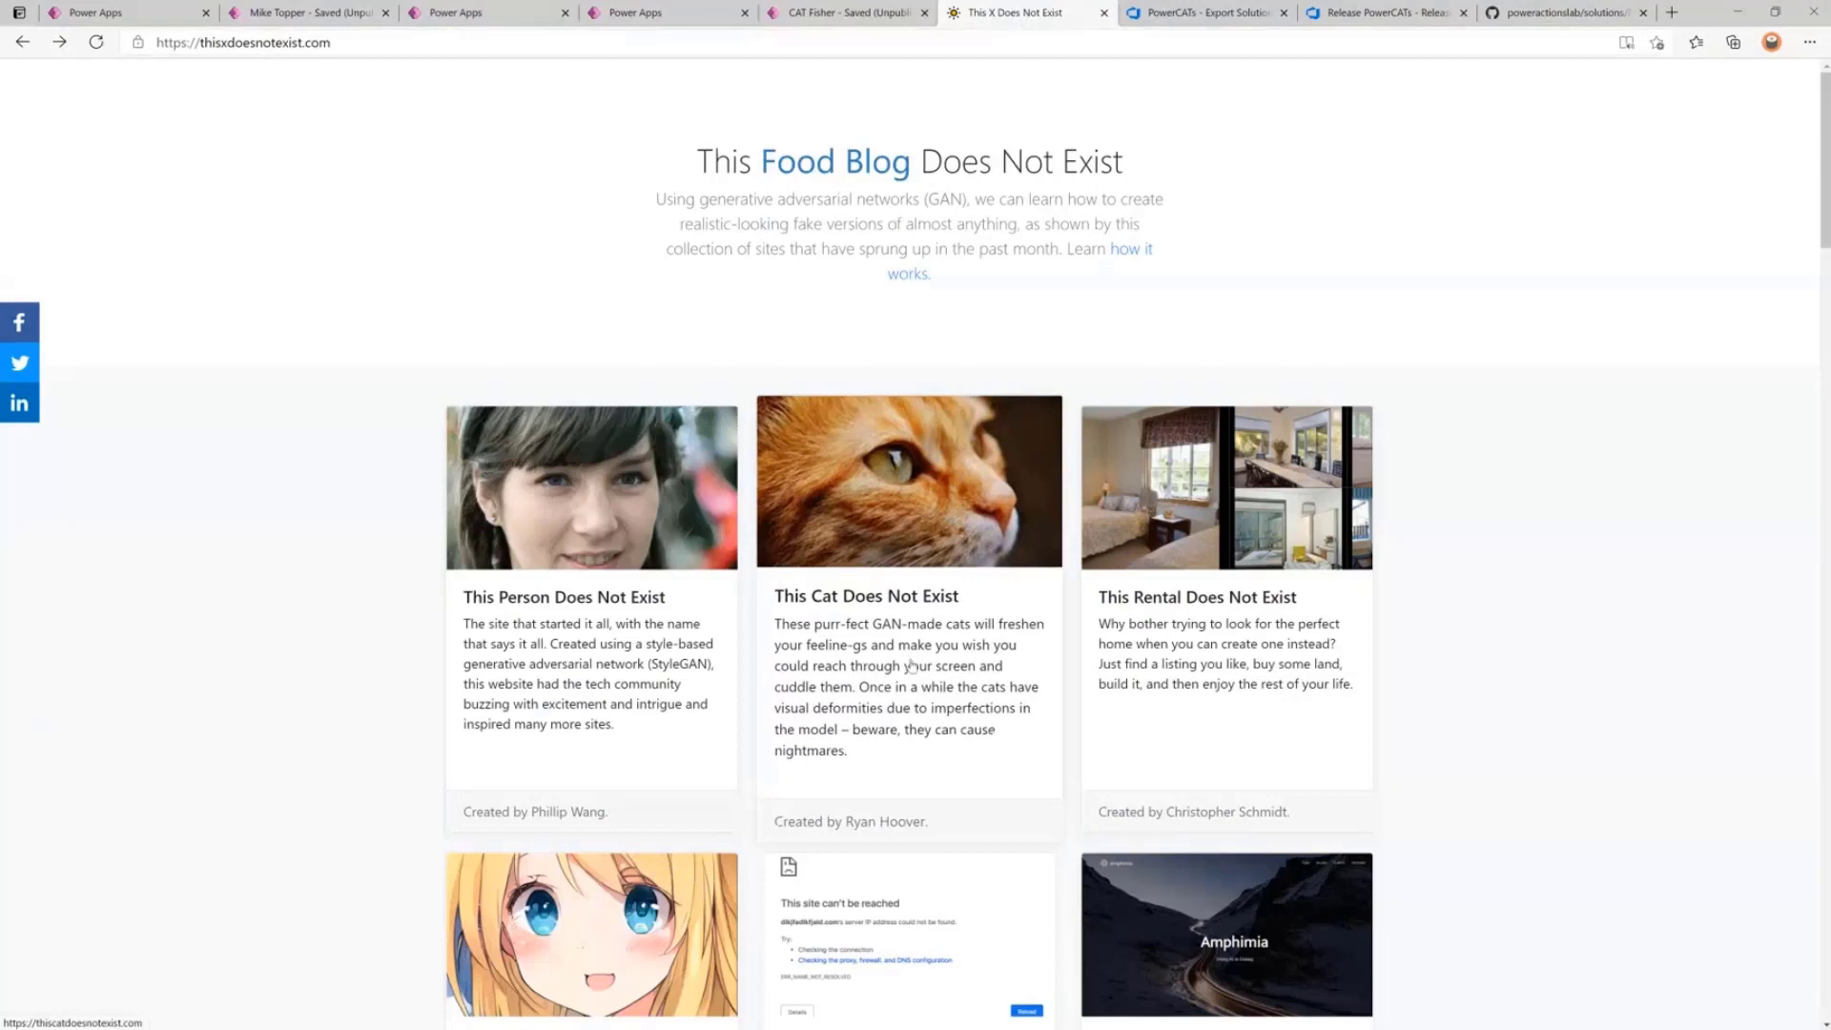
Open This Person Does Not Exist, reload for a fresh face, and return to CAT Fisher.
{"action": "left_click", "coordinate": [591, 603]}
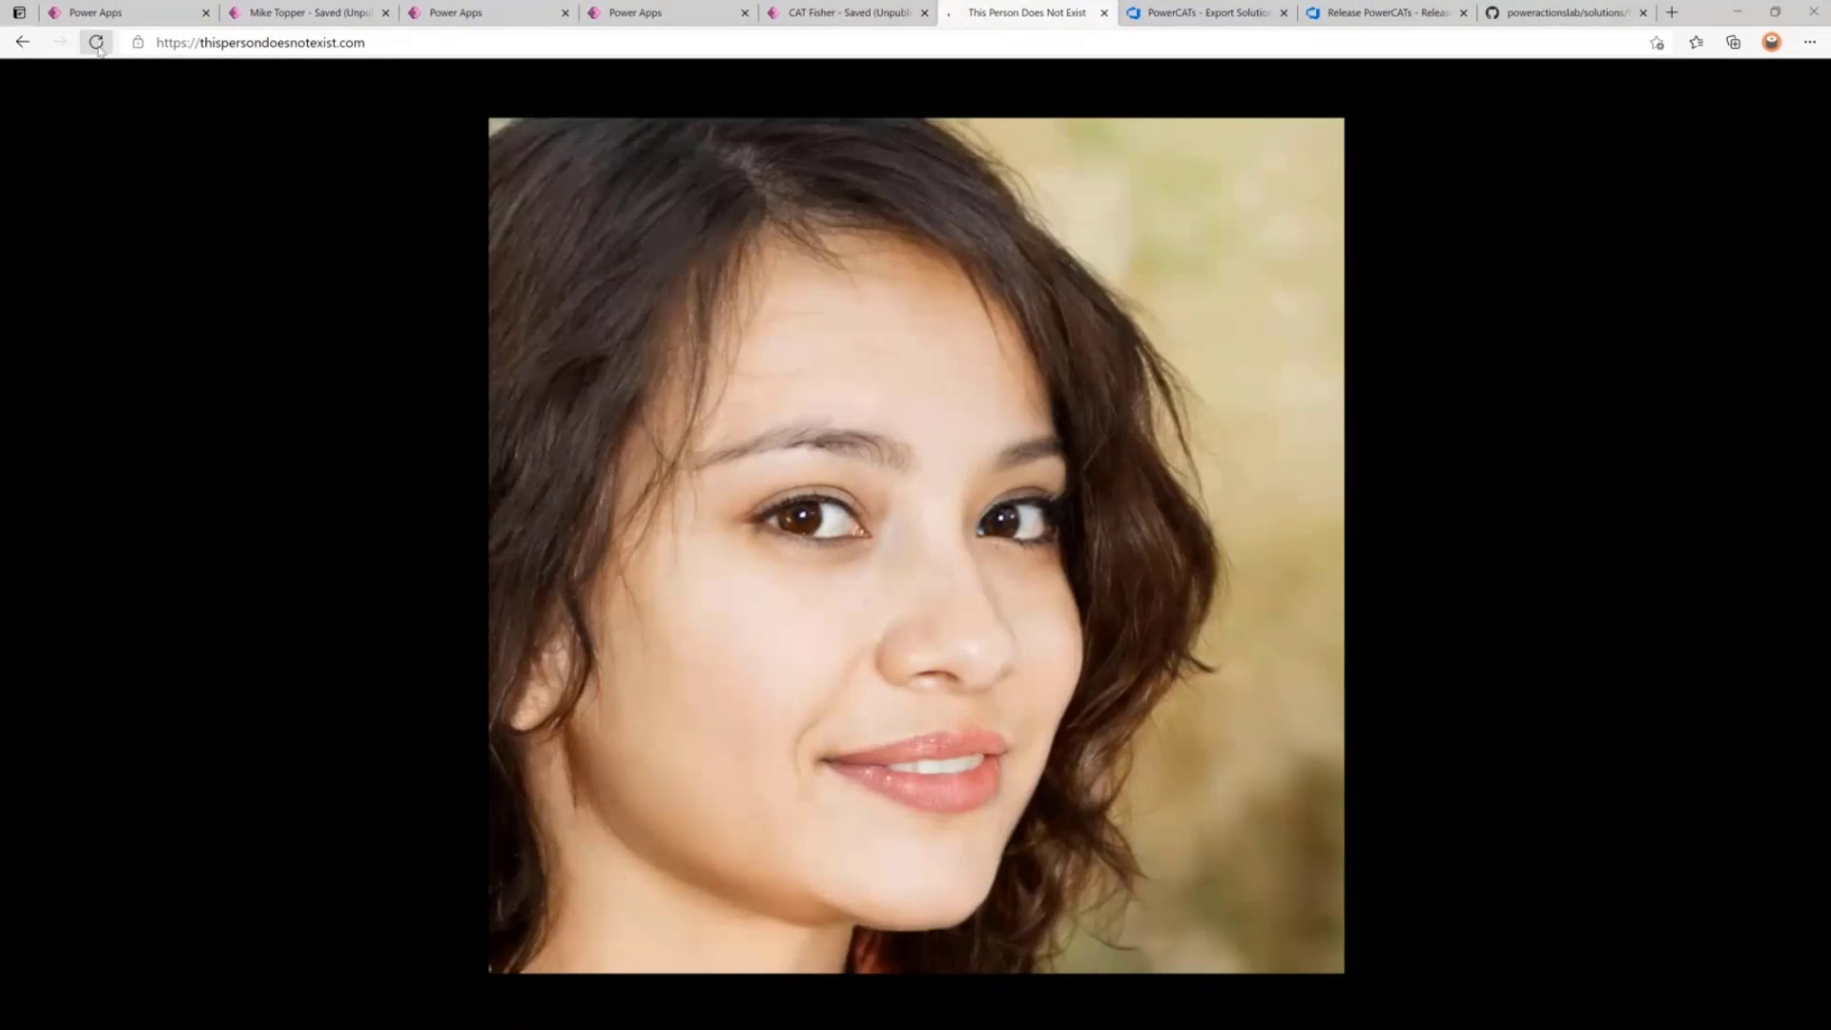
{"action": "left_click", "coordinate": [96, 43]}
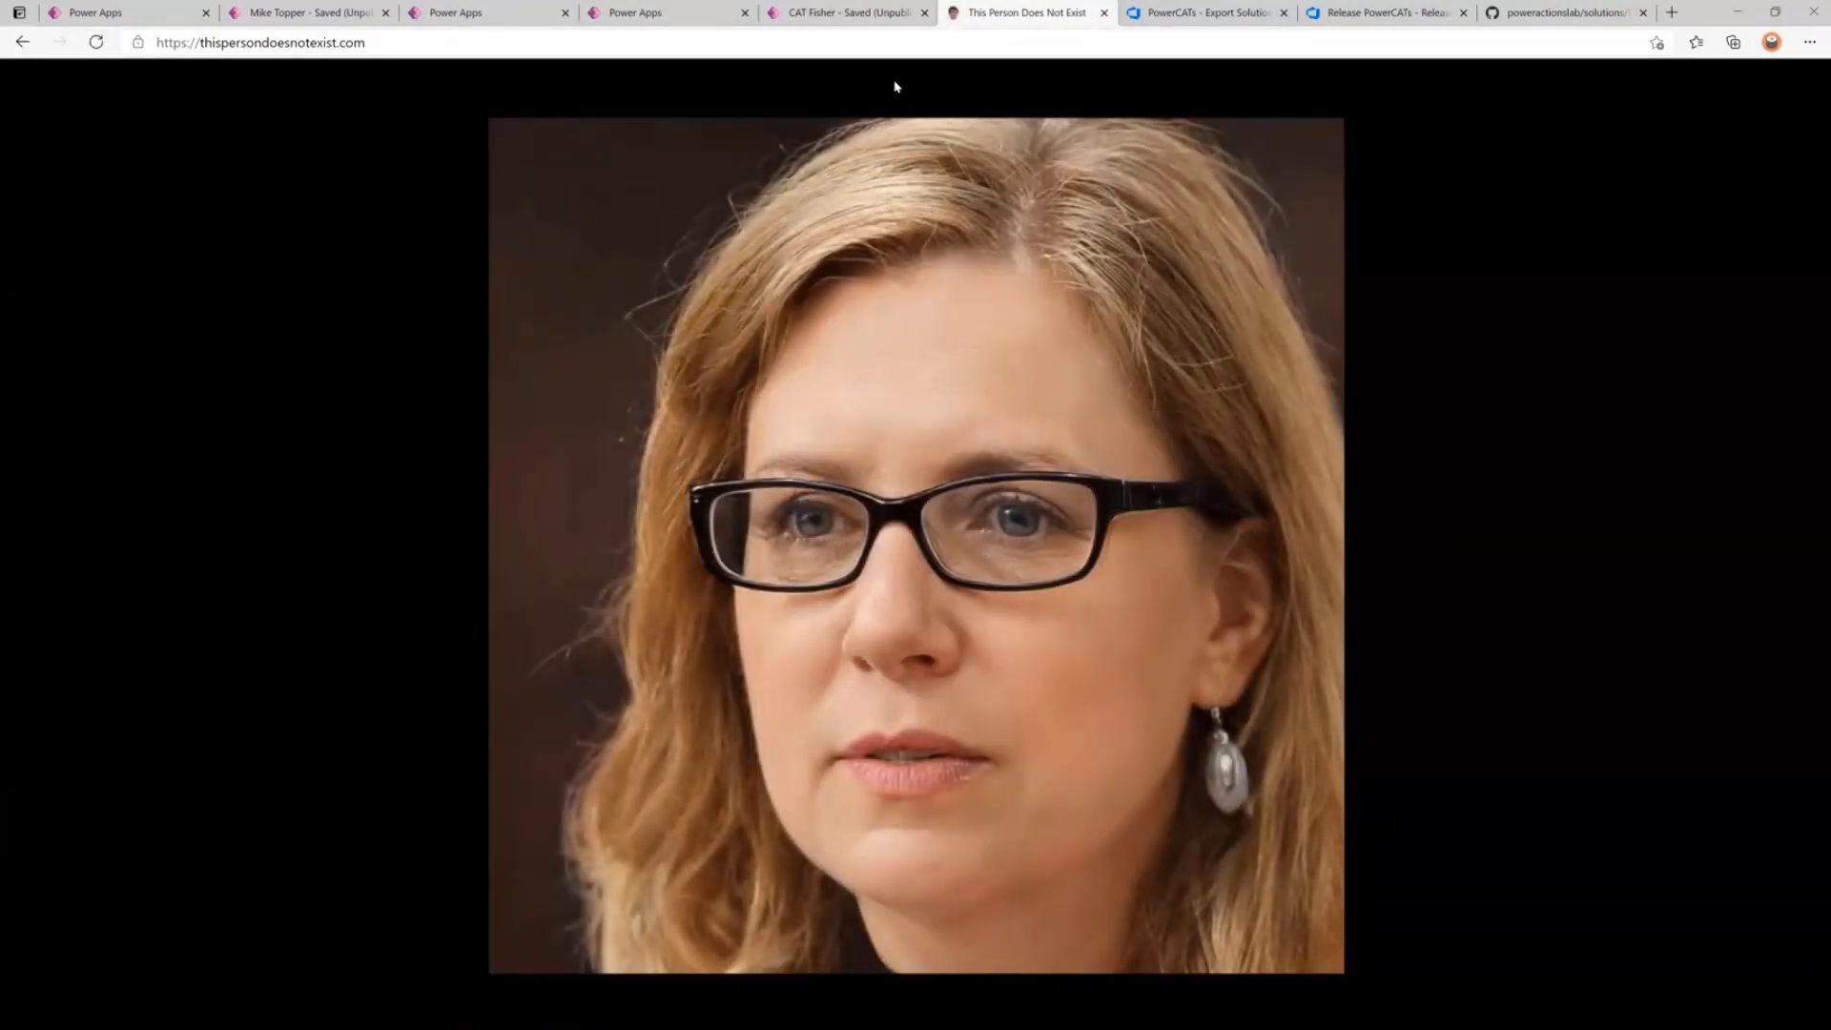
{"action": "left_click", "coordinate": [832, 15]}
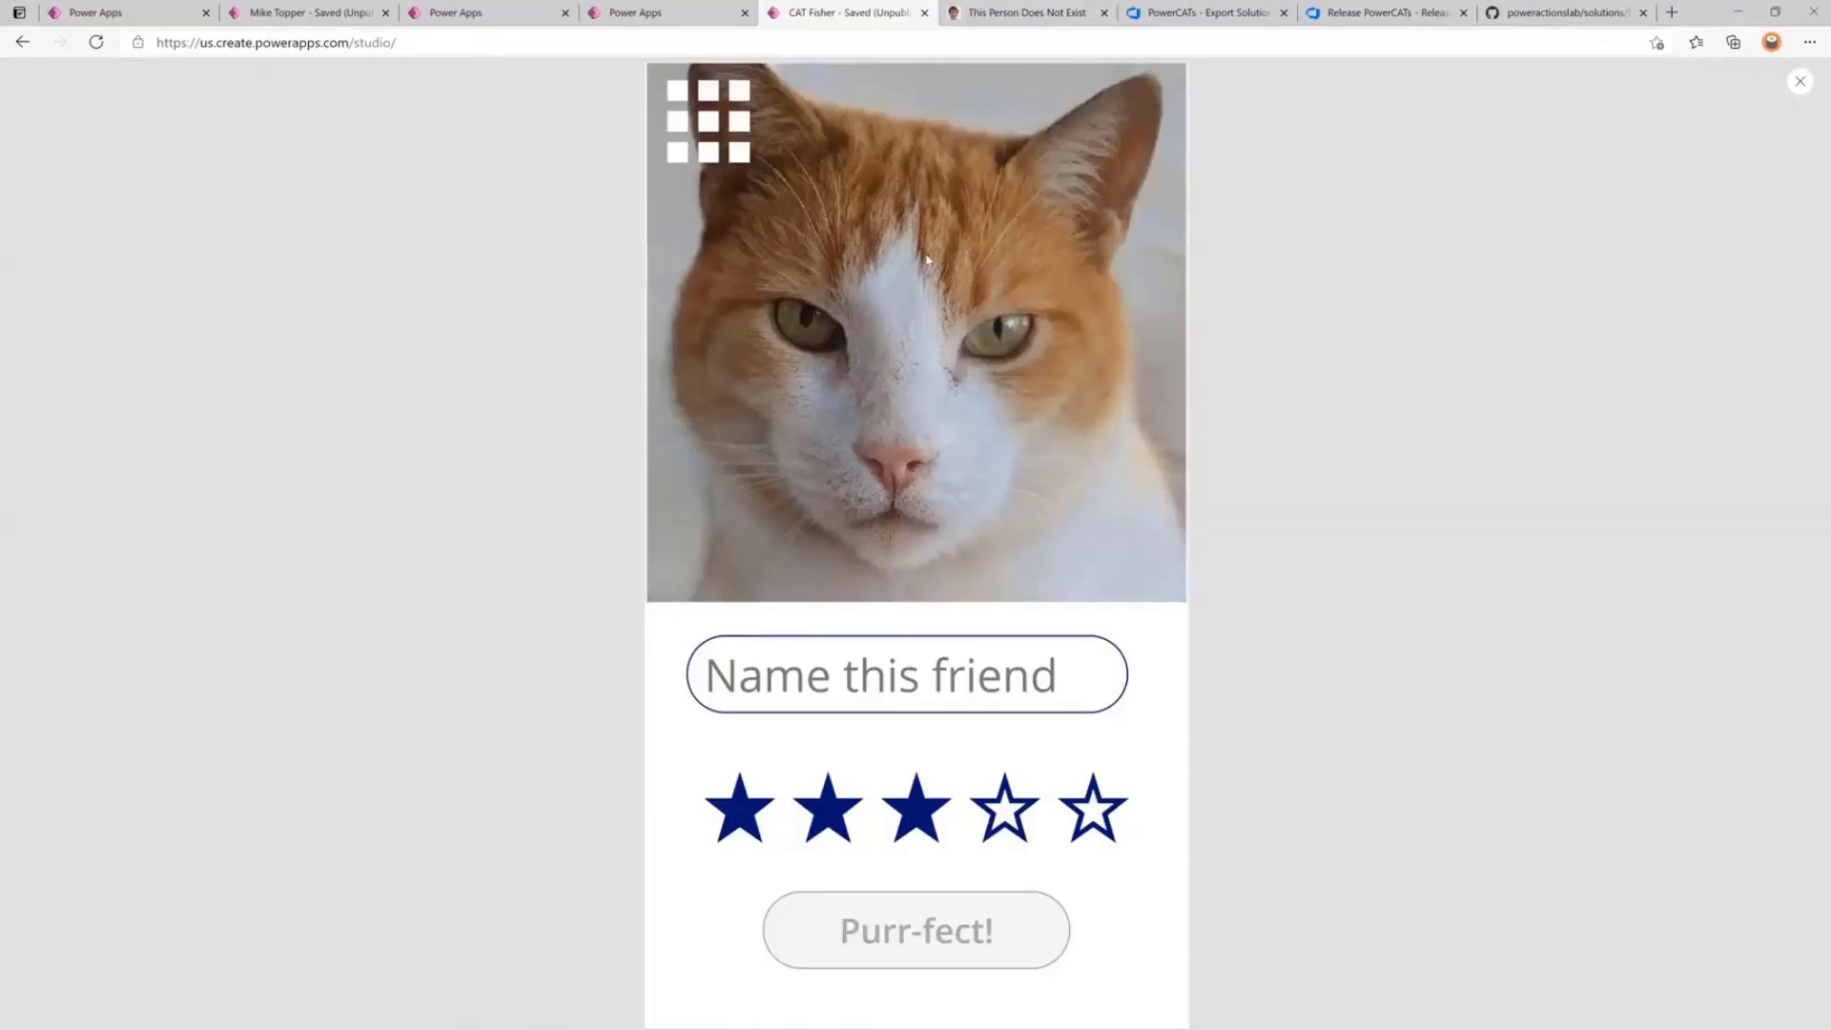
Name the new cat 'Mike', rate it five stars, and submit it with Purr-fect!
{"action": "left_click", "coordinate": [878, 693]}
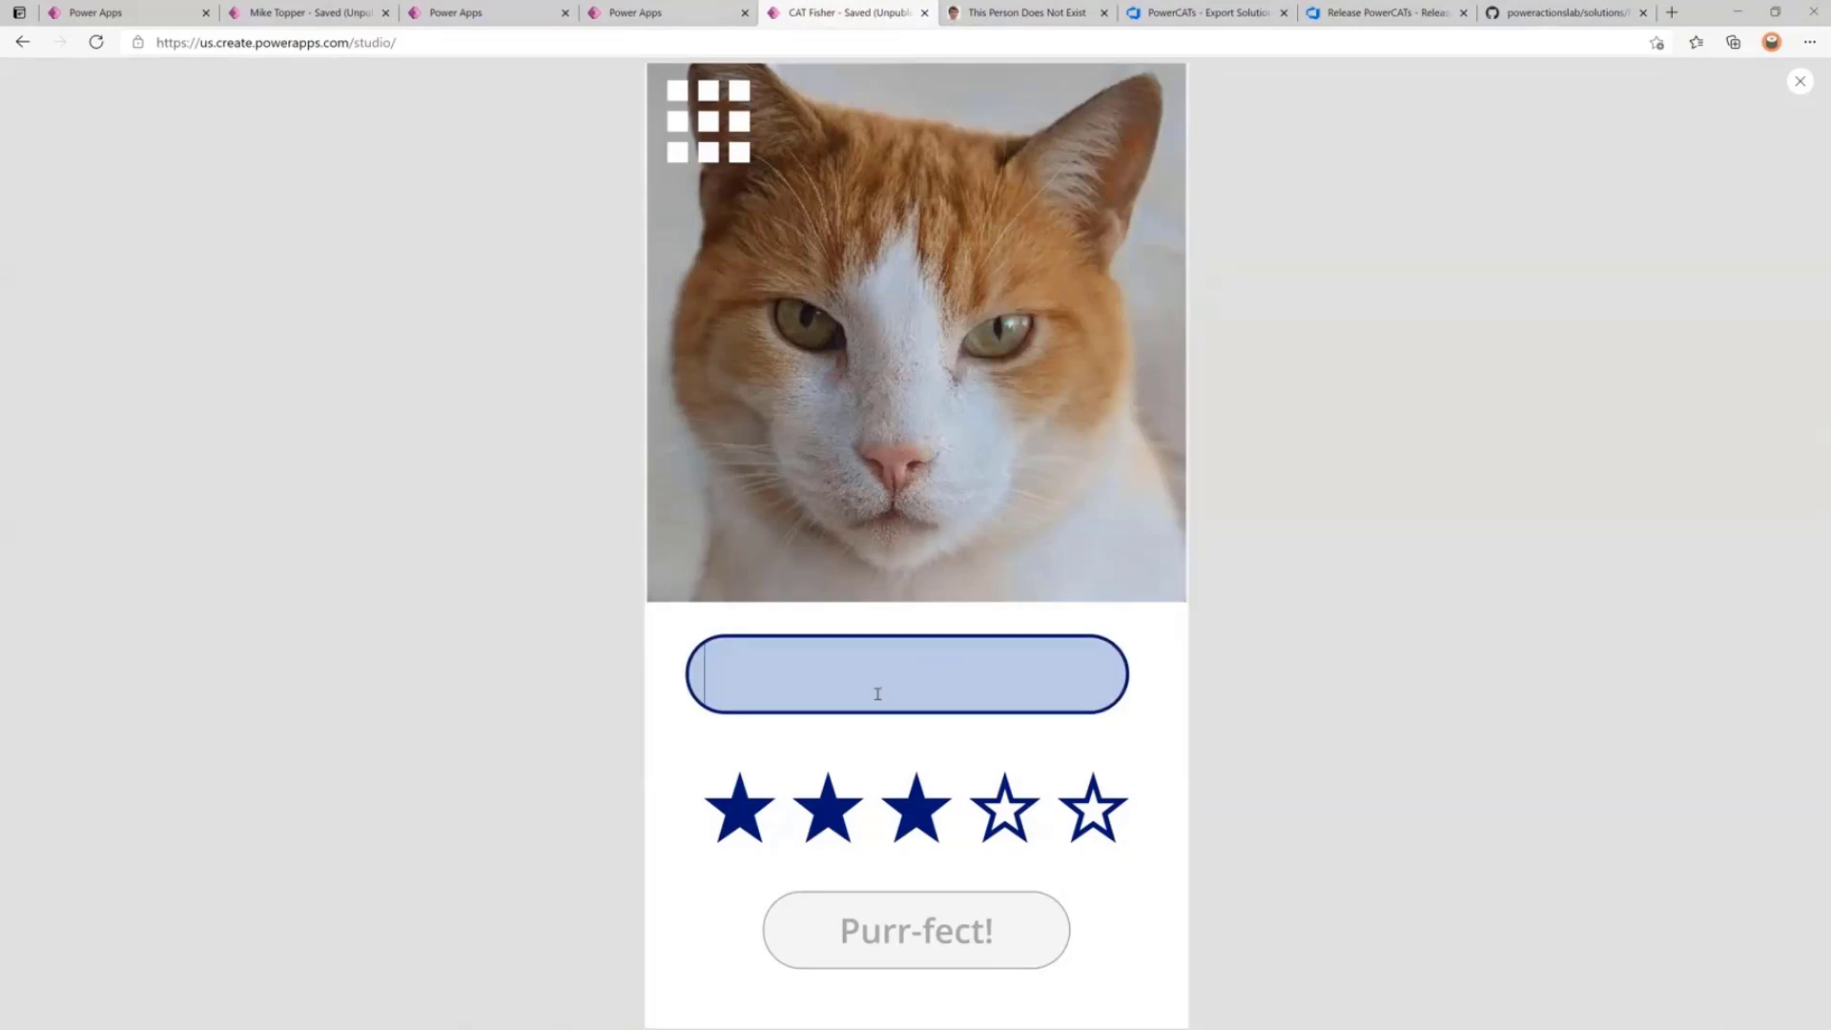
{"action": "type", "text": "Mike"}
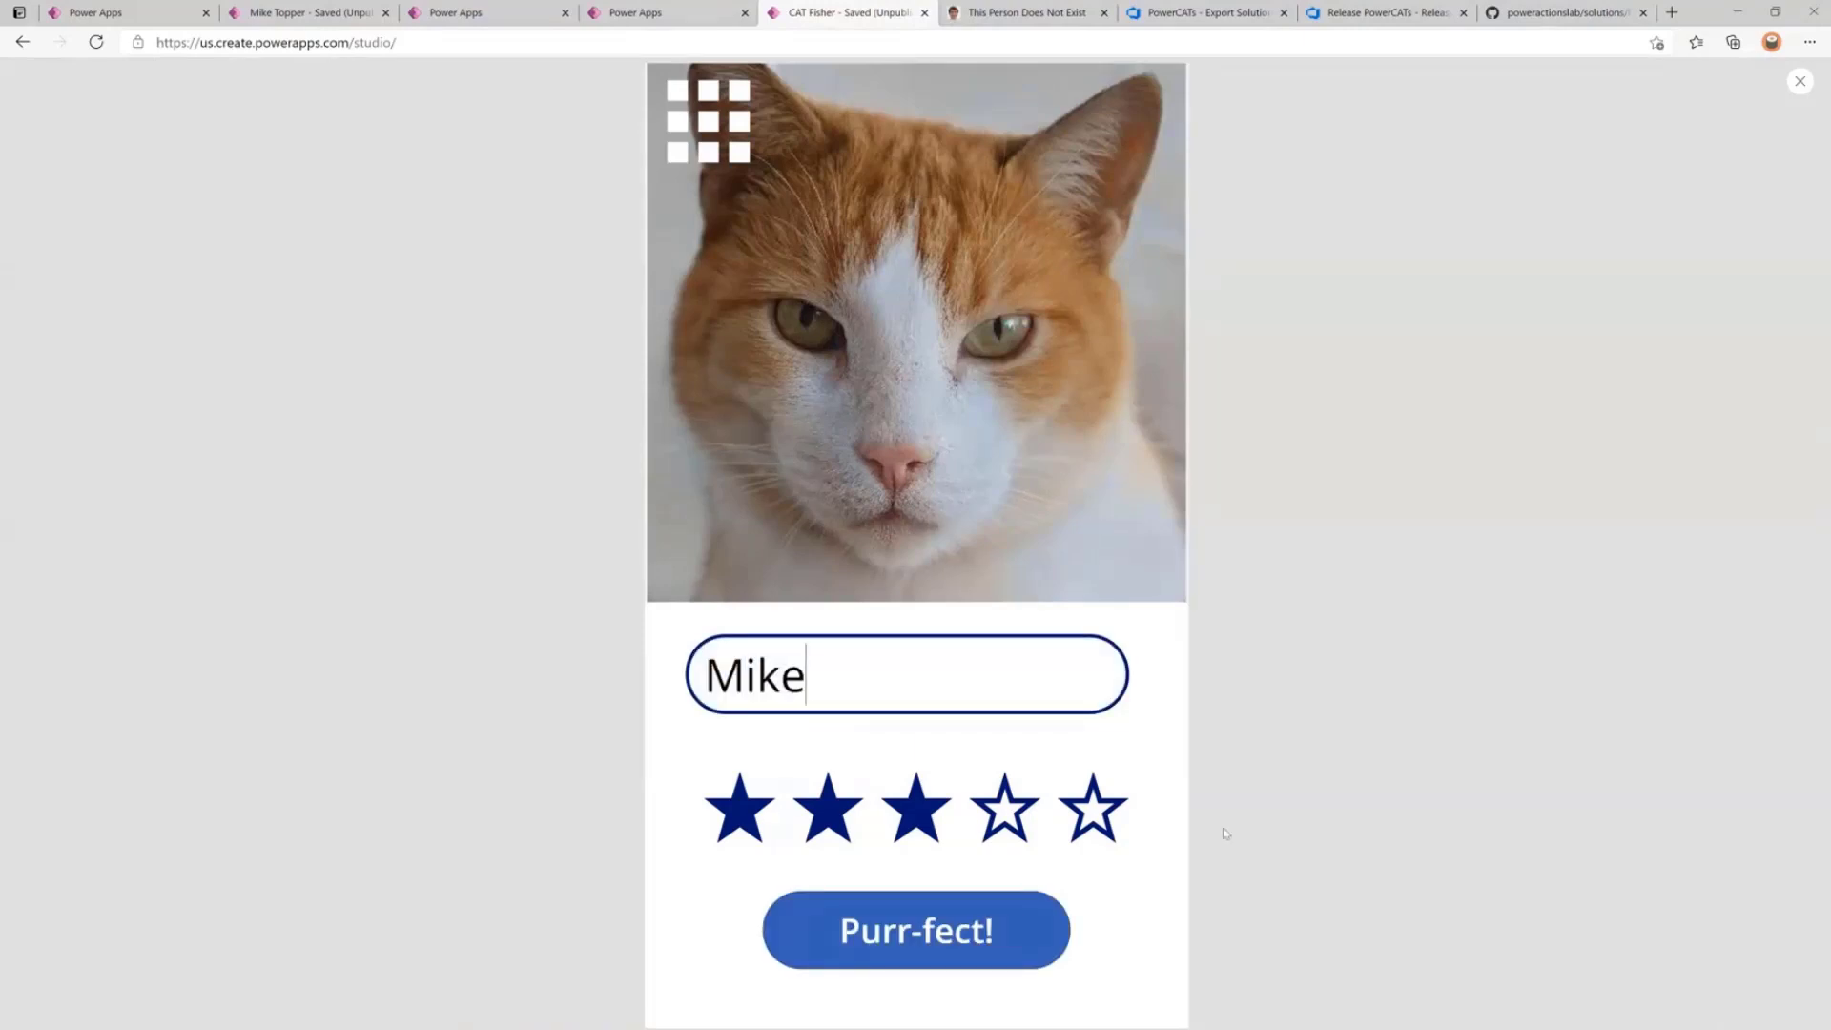
{"action": "left_click", "coordinate": [1092, 809]}
{"action": "left_click", "coordinate": [973, 961]}
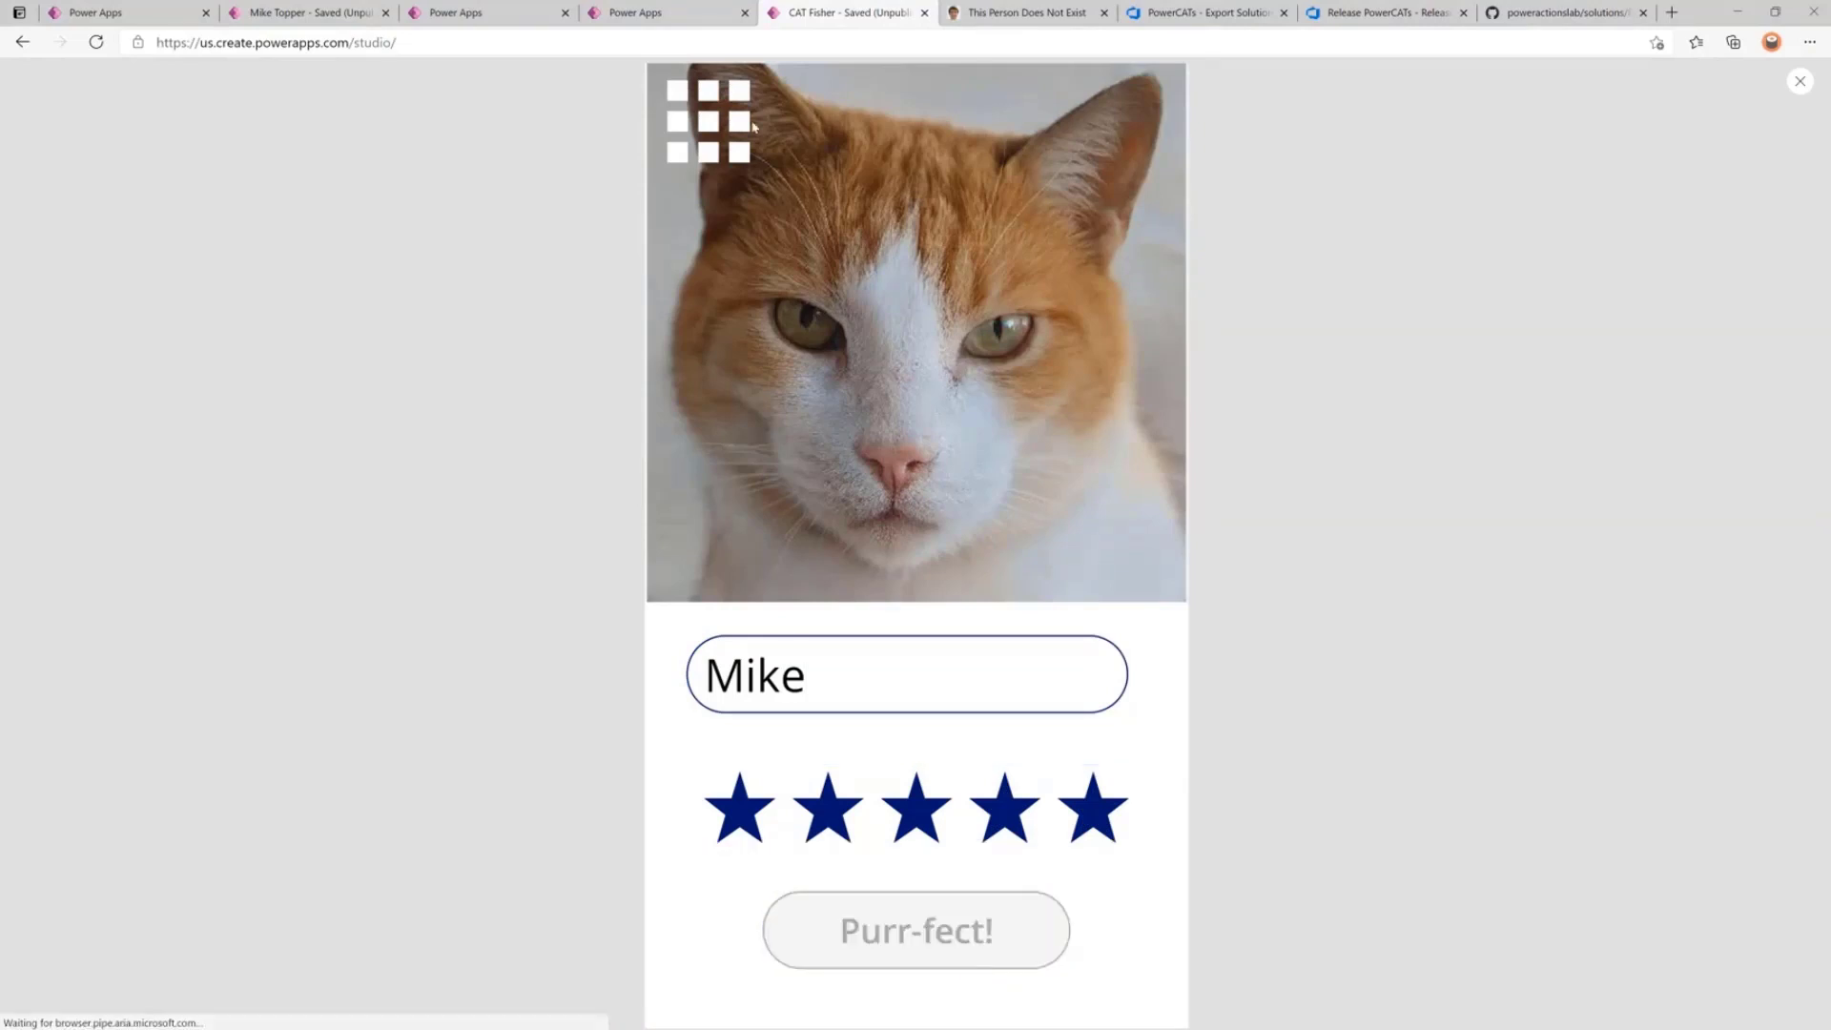
Return to the list of all solutions and open the PowerCATs solution.
{"action": "left_click", "coordinate": [643, 28]}
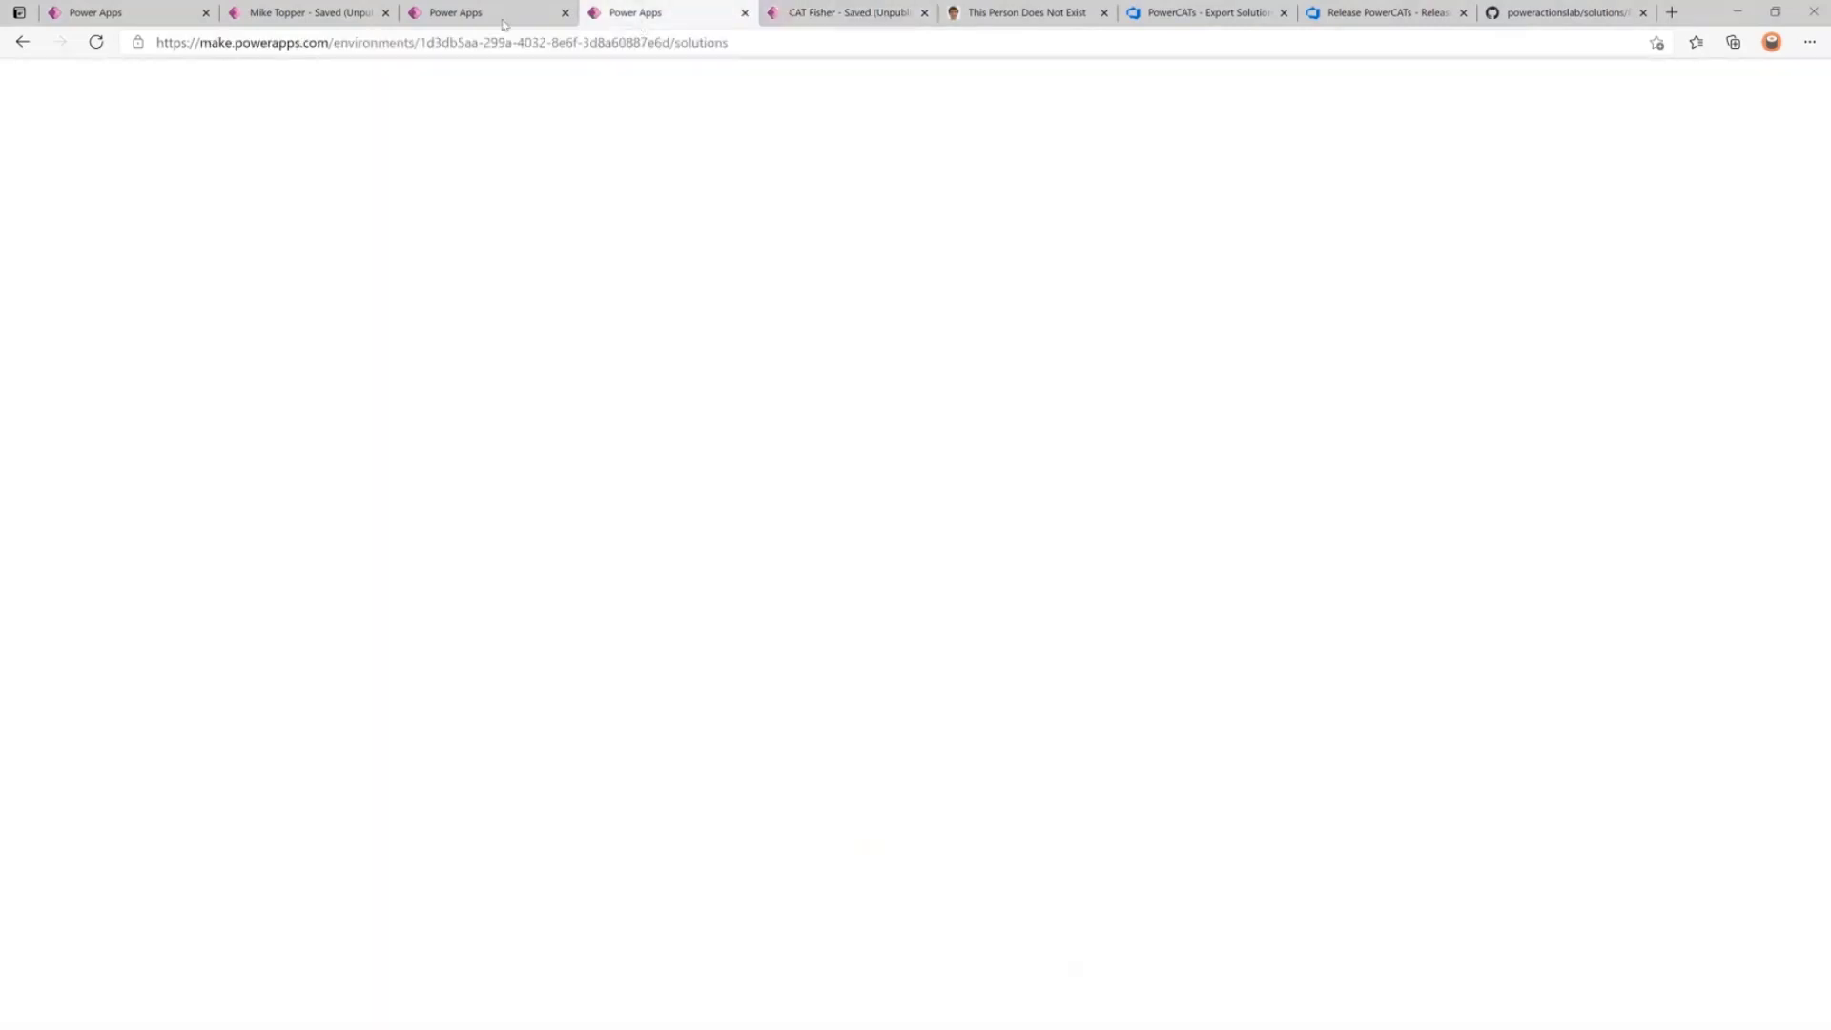
{"action": "left_click", "coordinate": [505, 21]}
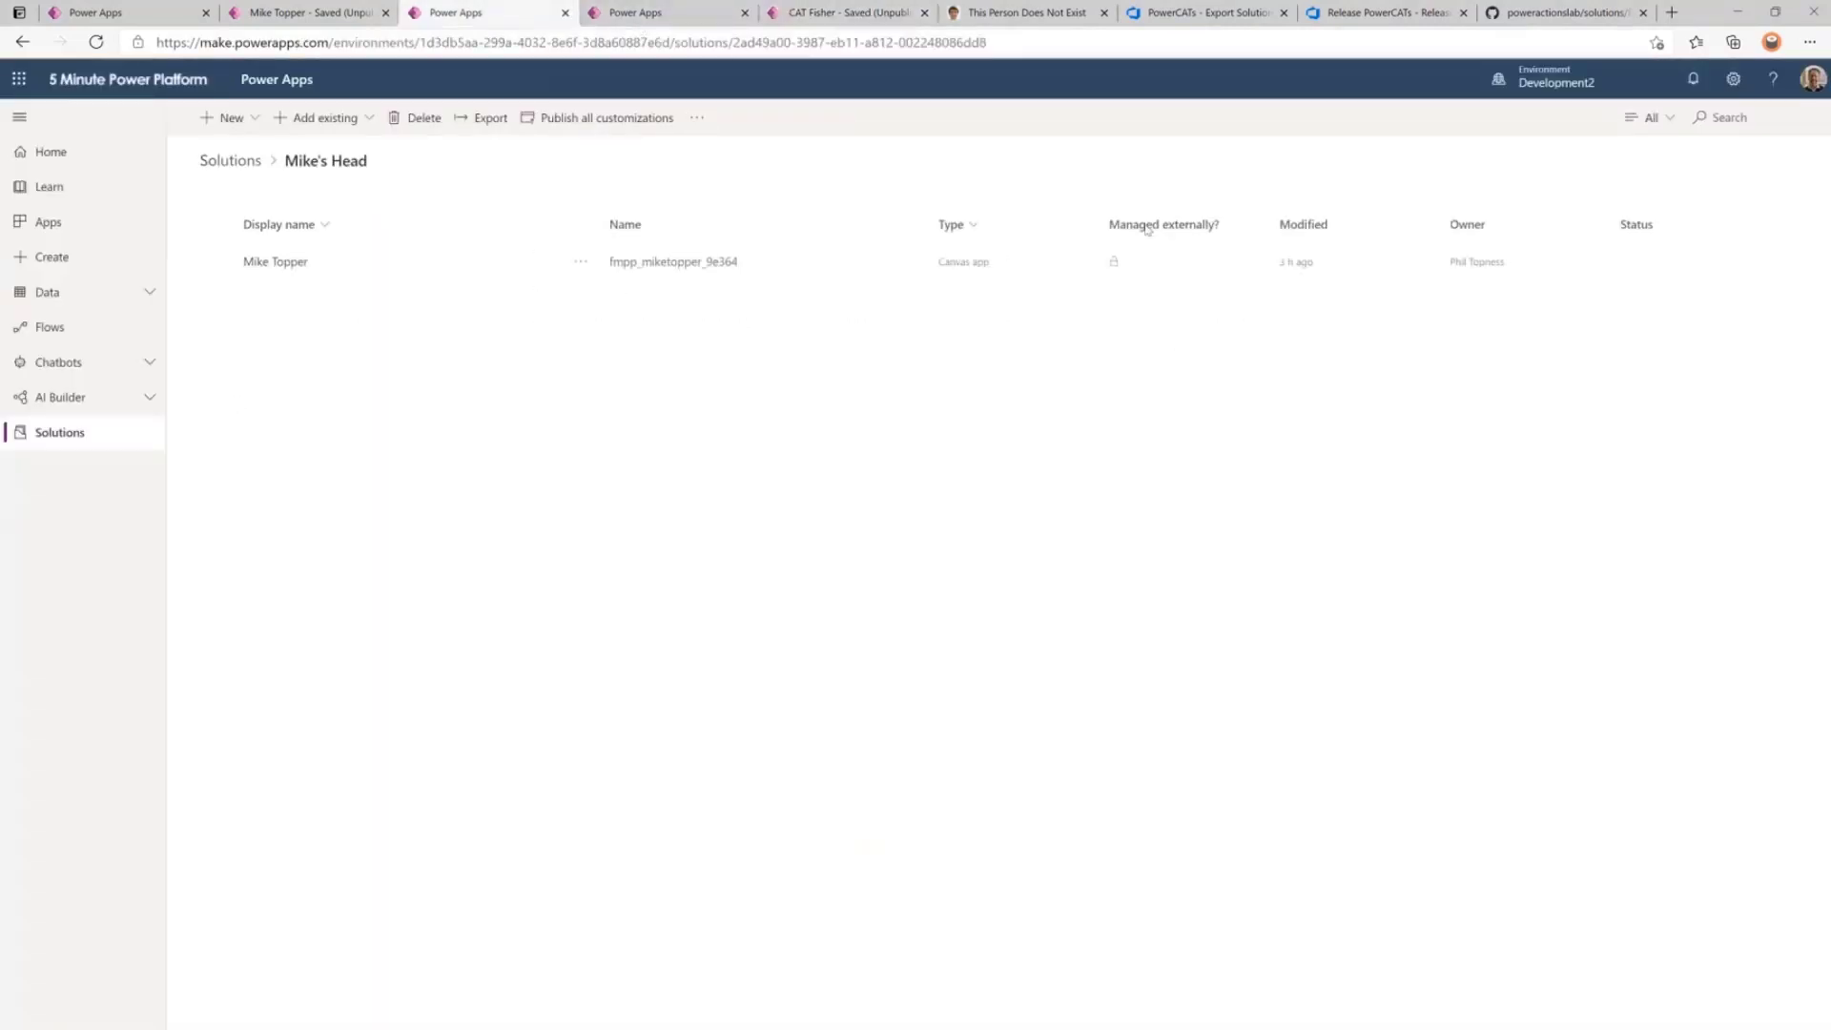
{"action": "left_click", "coordinate": [82, 447]}
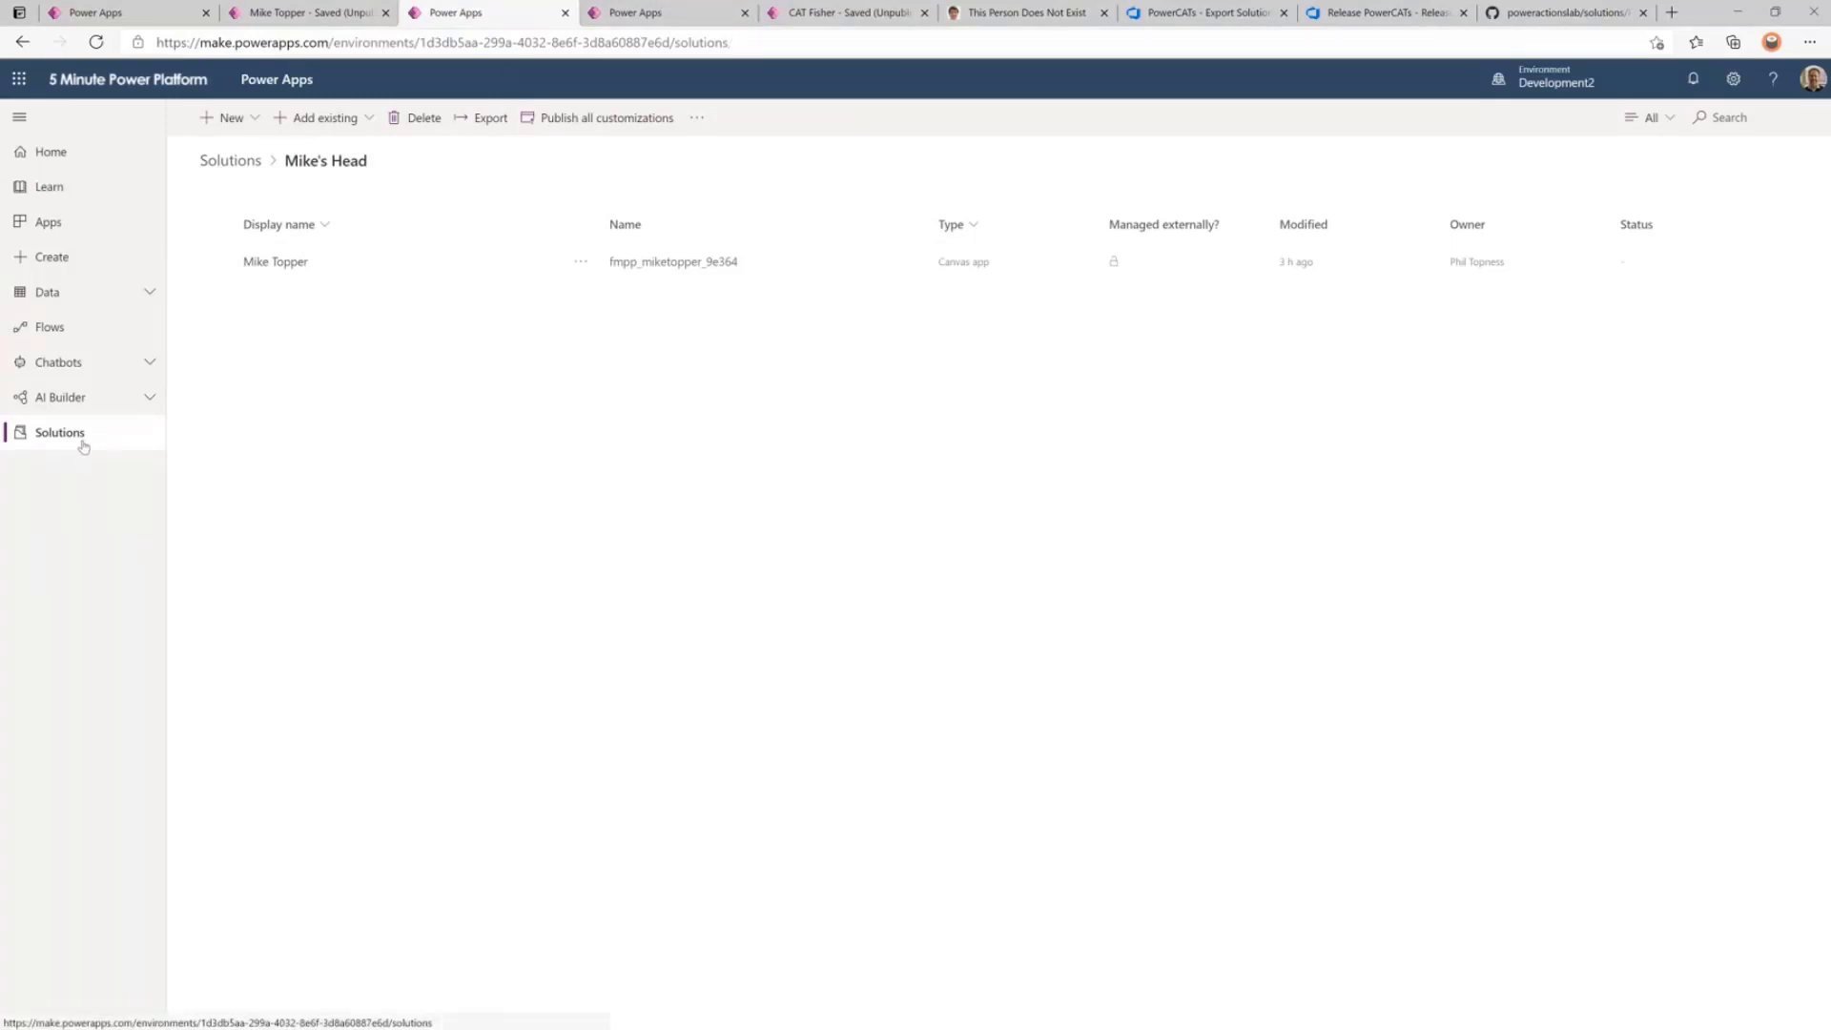
{"action": "left_click", "coordinate": [273, 433]}
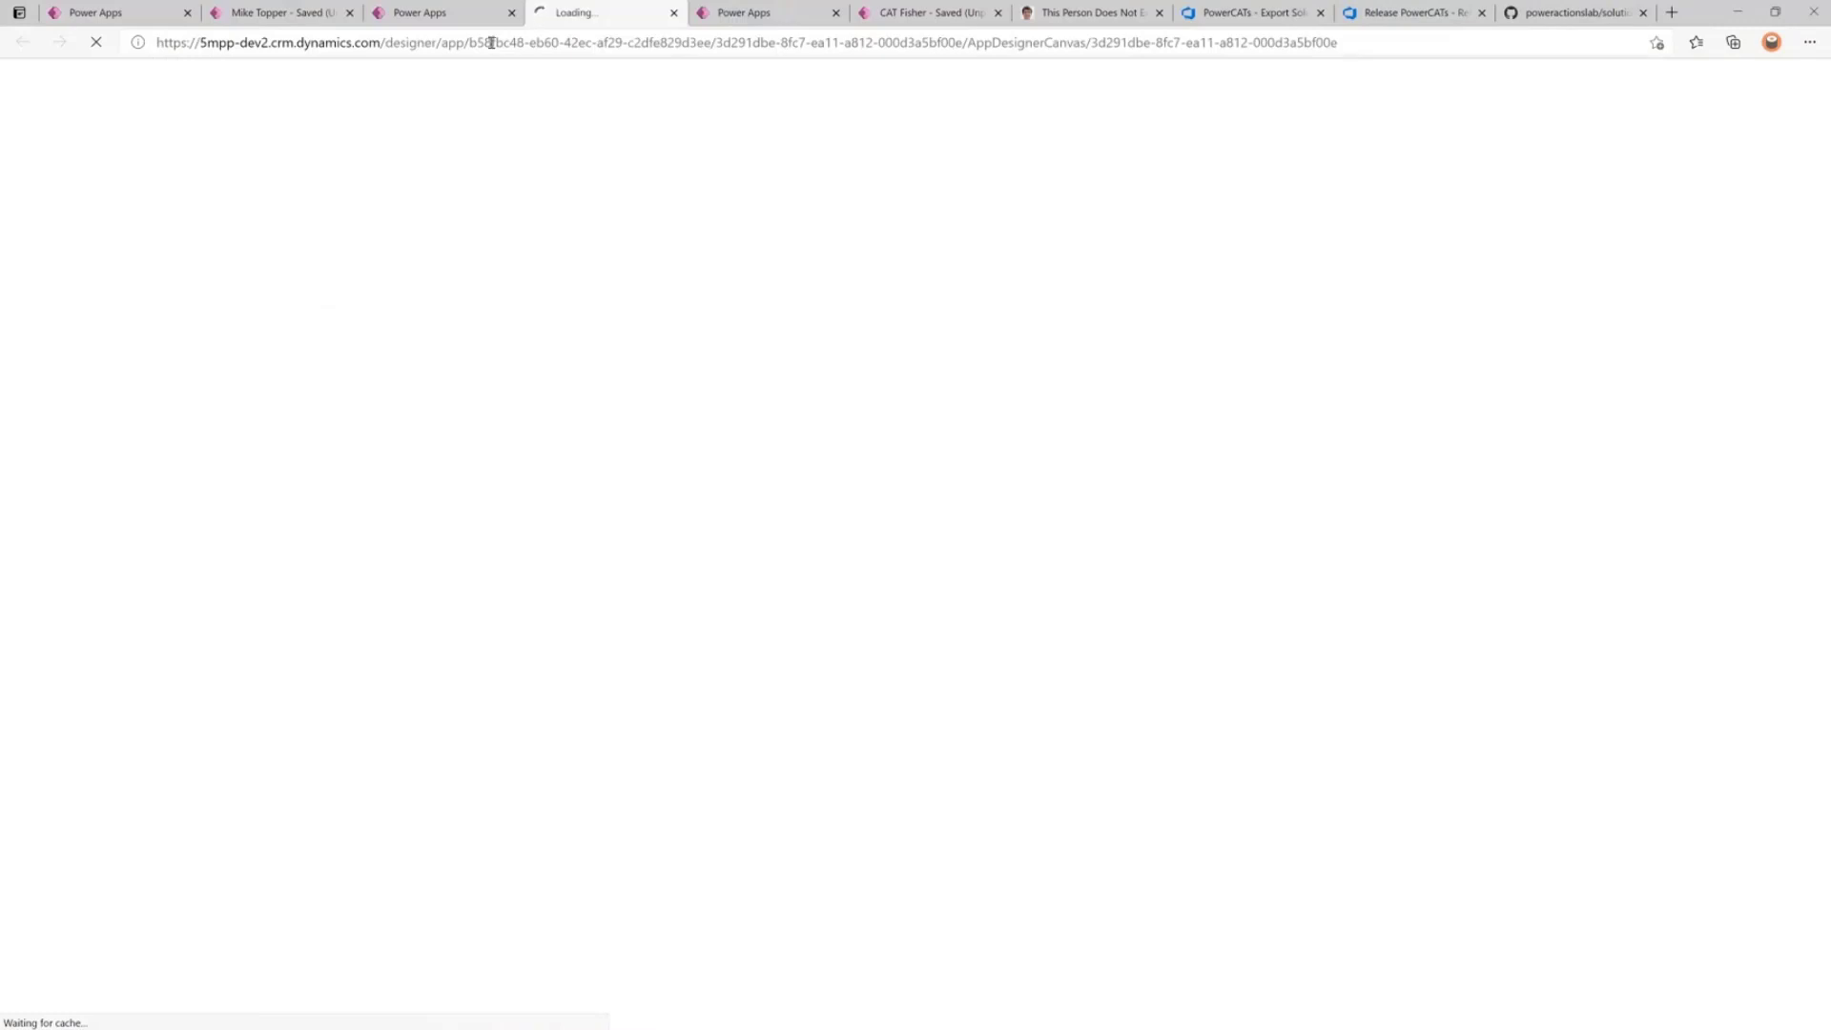
Dismiss the model-driven app notice and sort the PowerCATs components by Type, A to Z.
{"action": "left_click", "coordinate": [419, 12]}
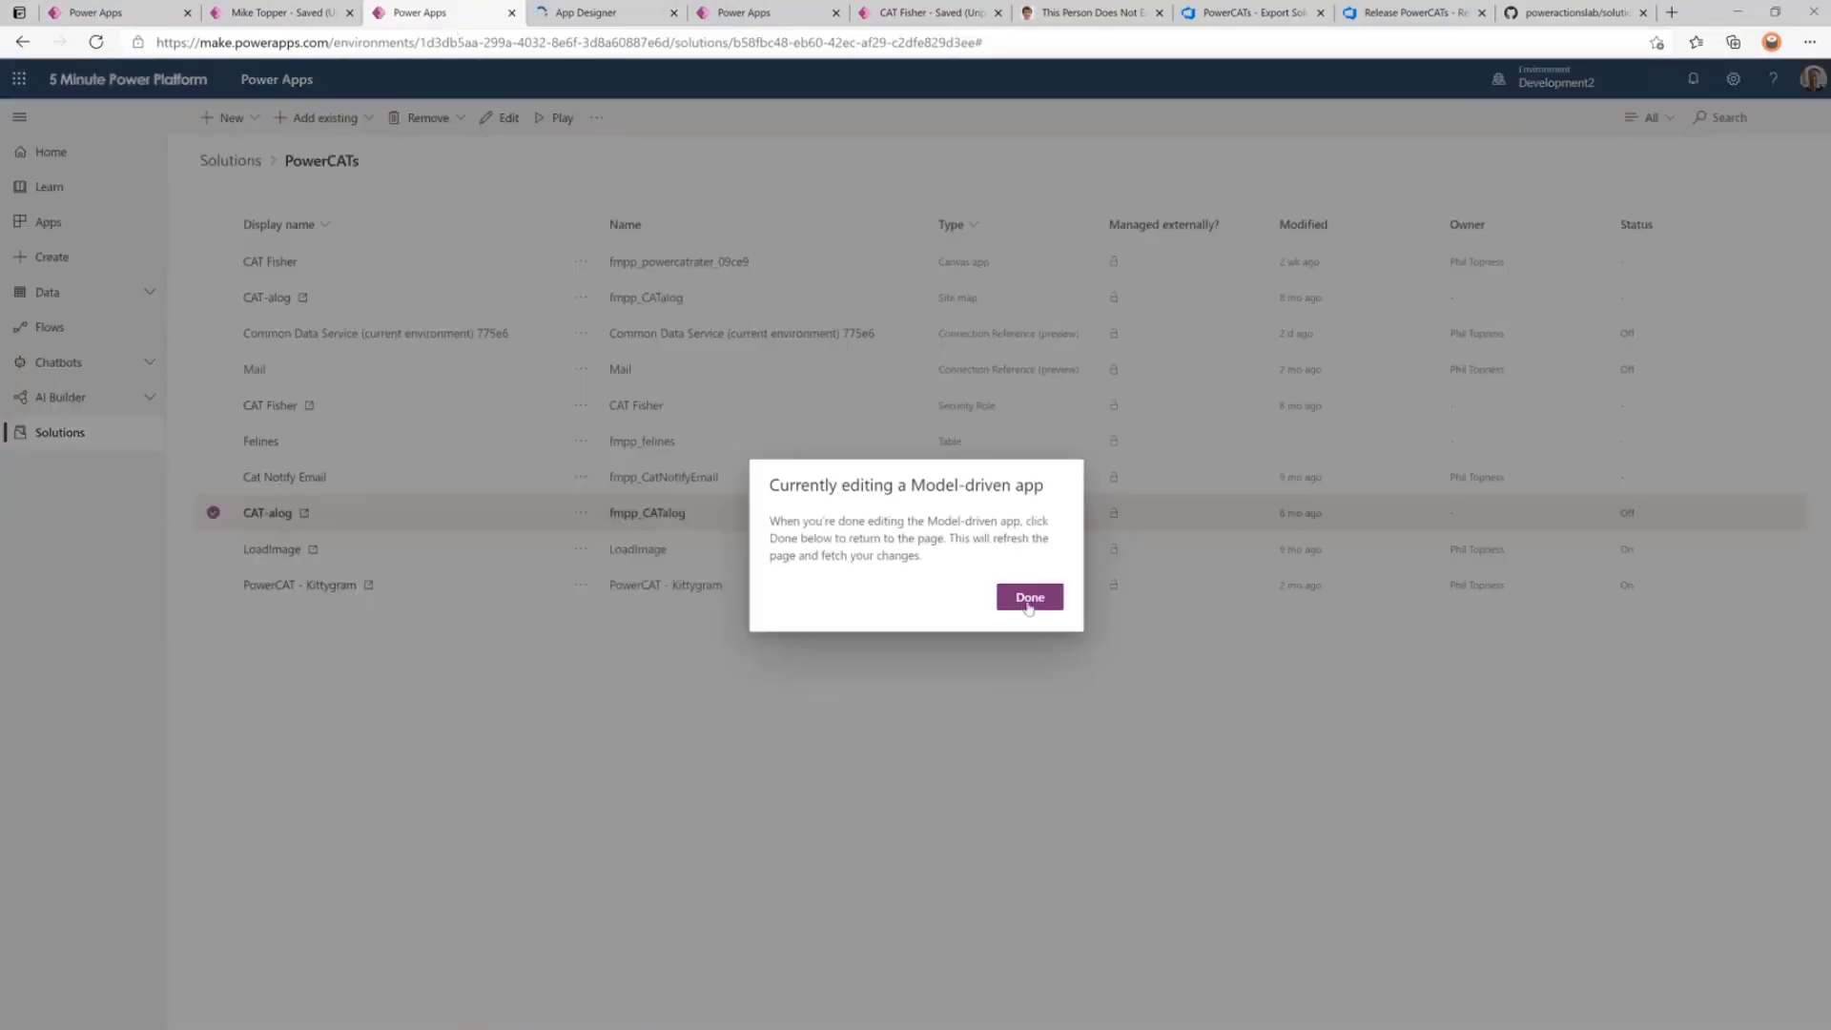
{"action": "left_click", "coordinate": [1029, 599]}
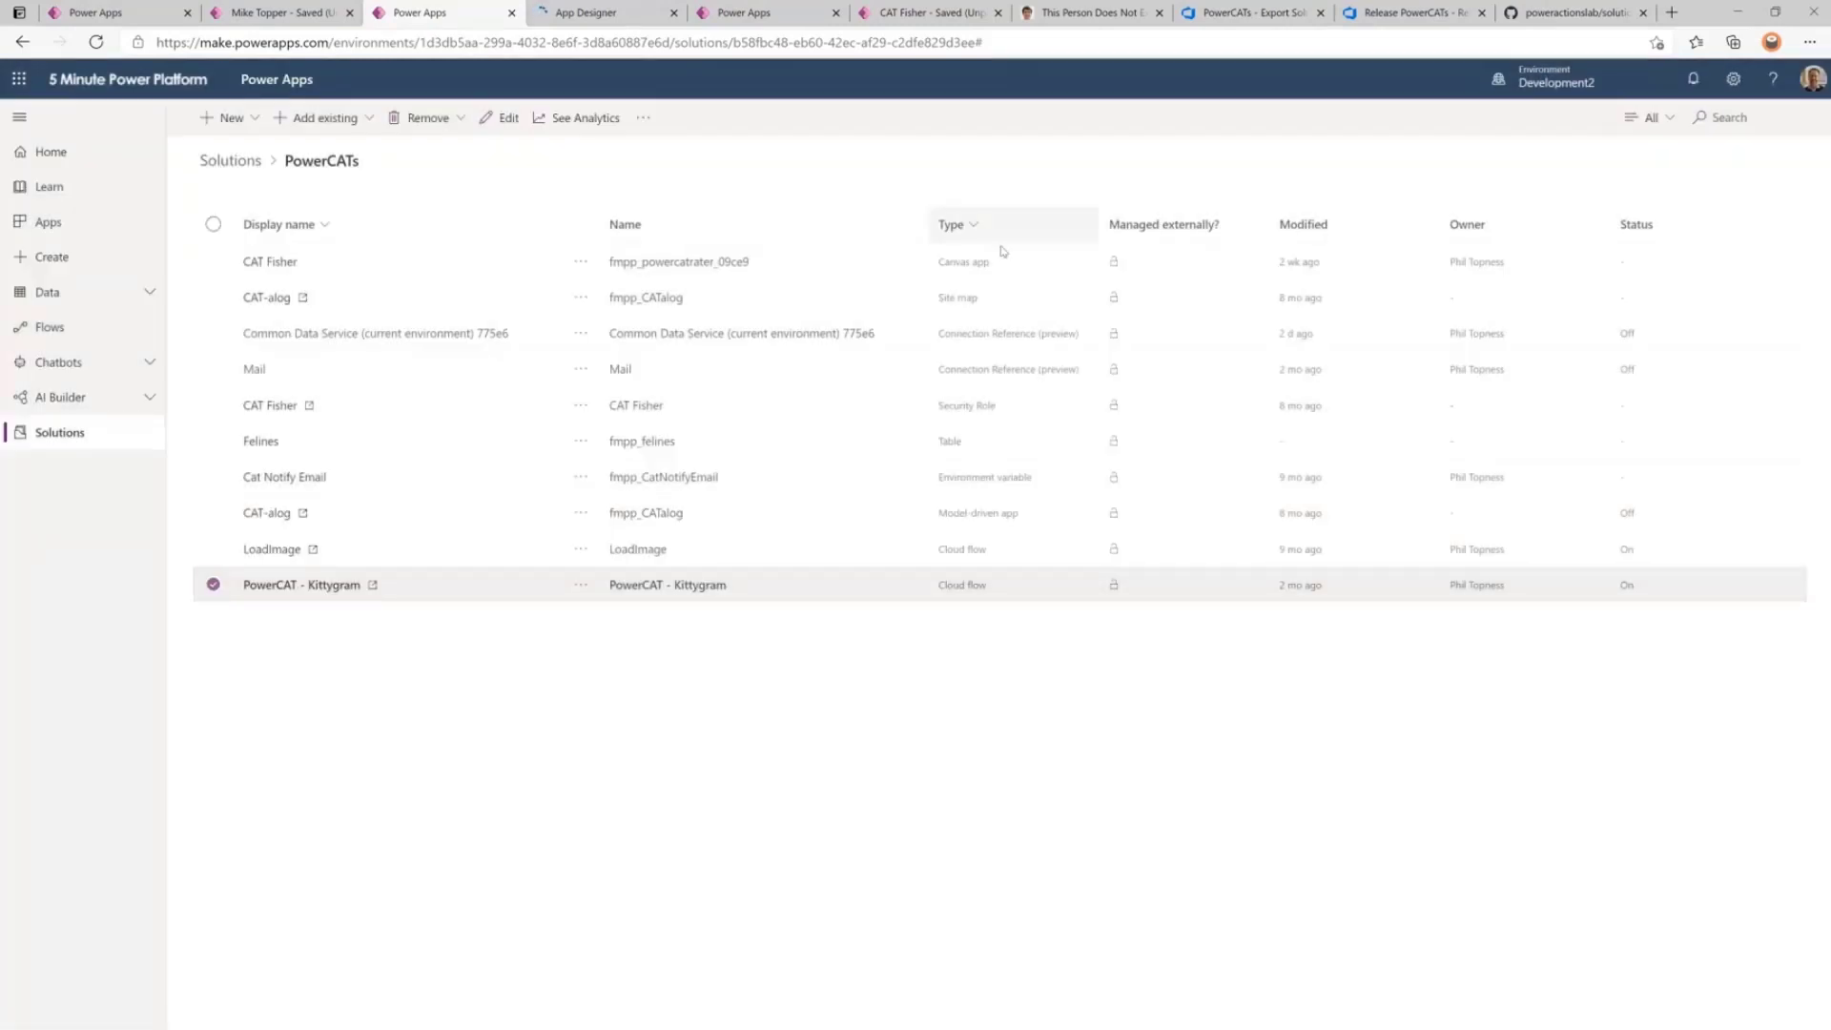
{"action": "left_click", "coordinate": [968, 226]}
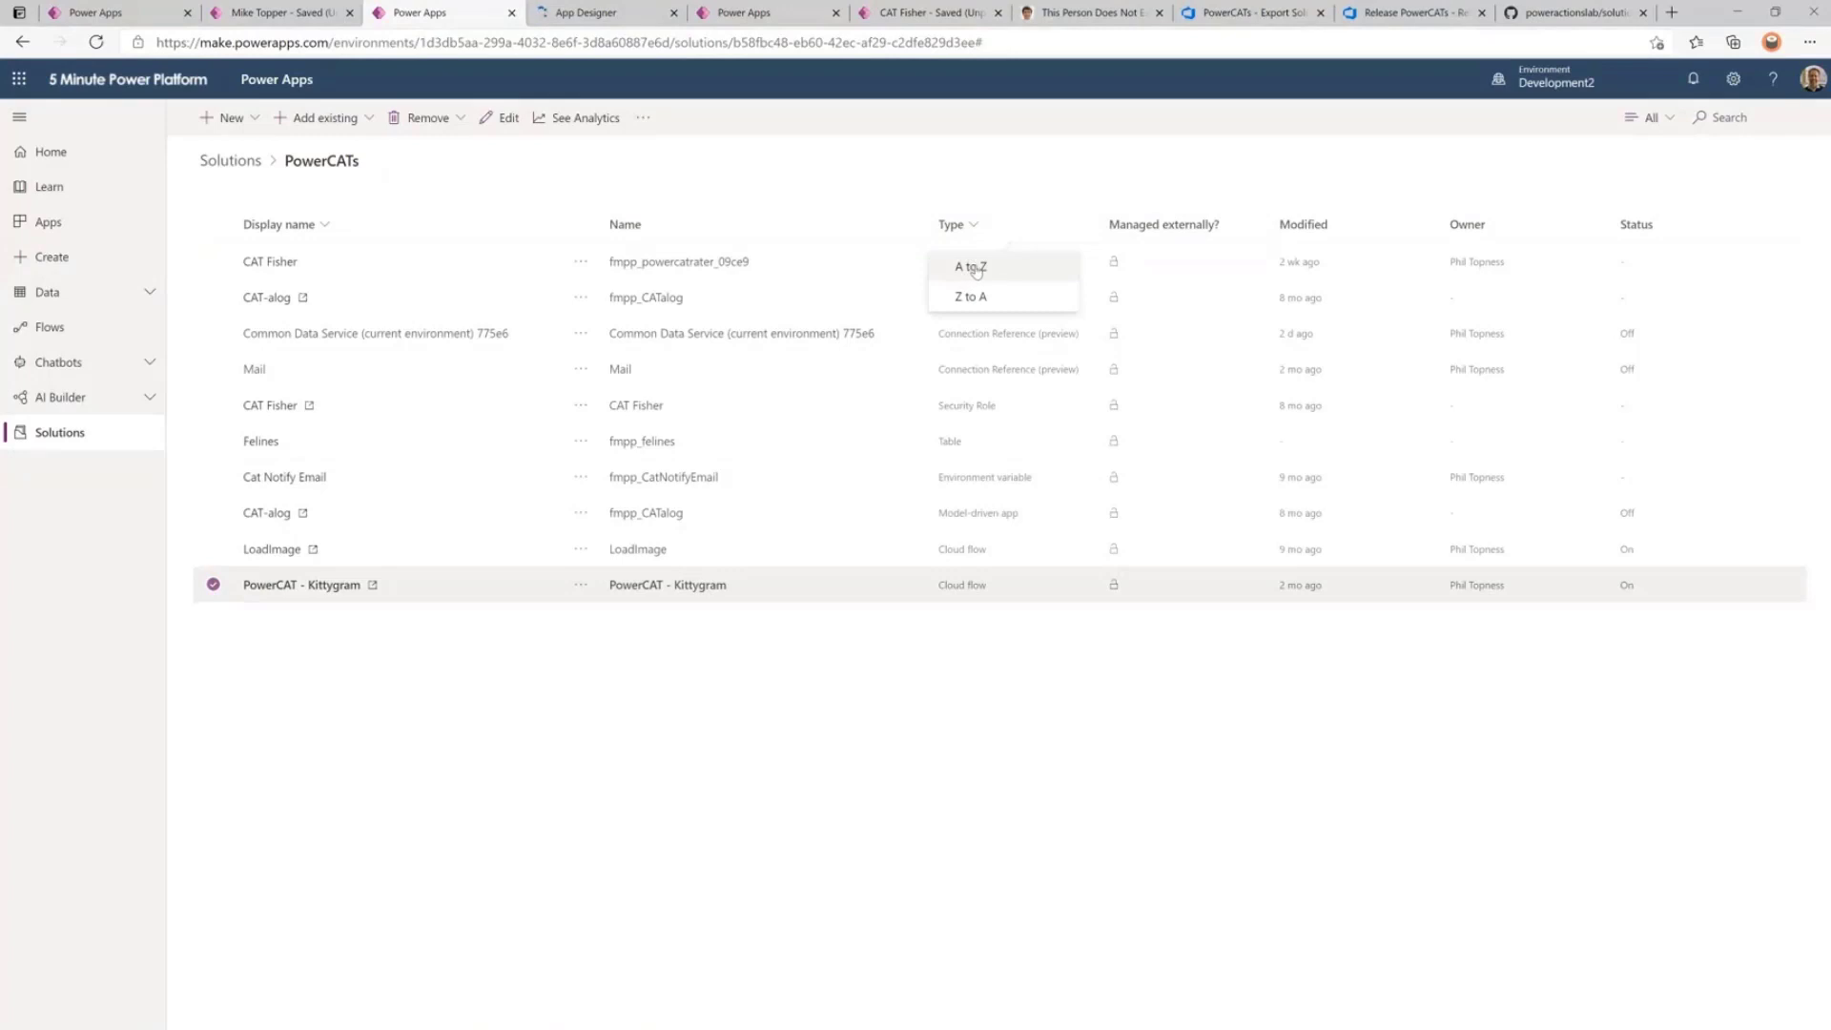
{"action": "left_click", "coordinate": [974, 269]}
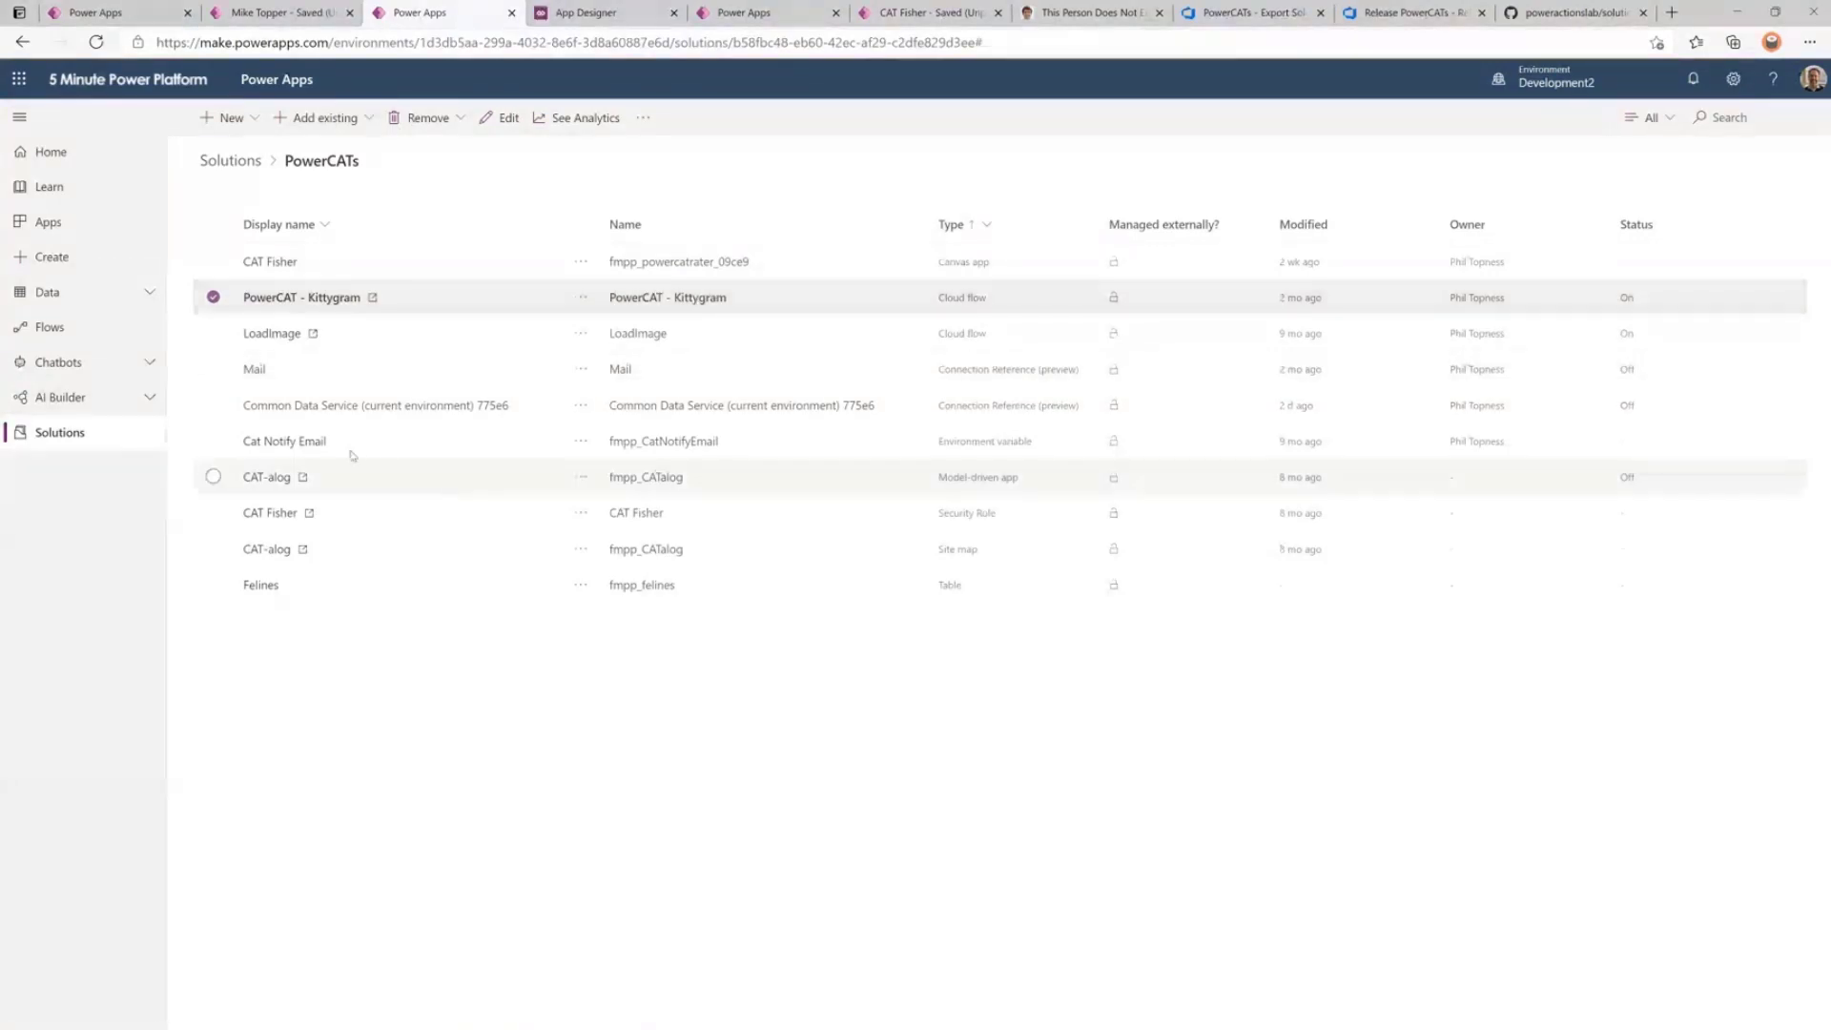
{"action": "left_click", "coordinate": [274, 444]}
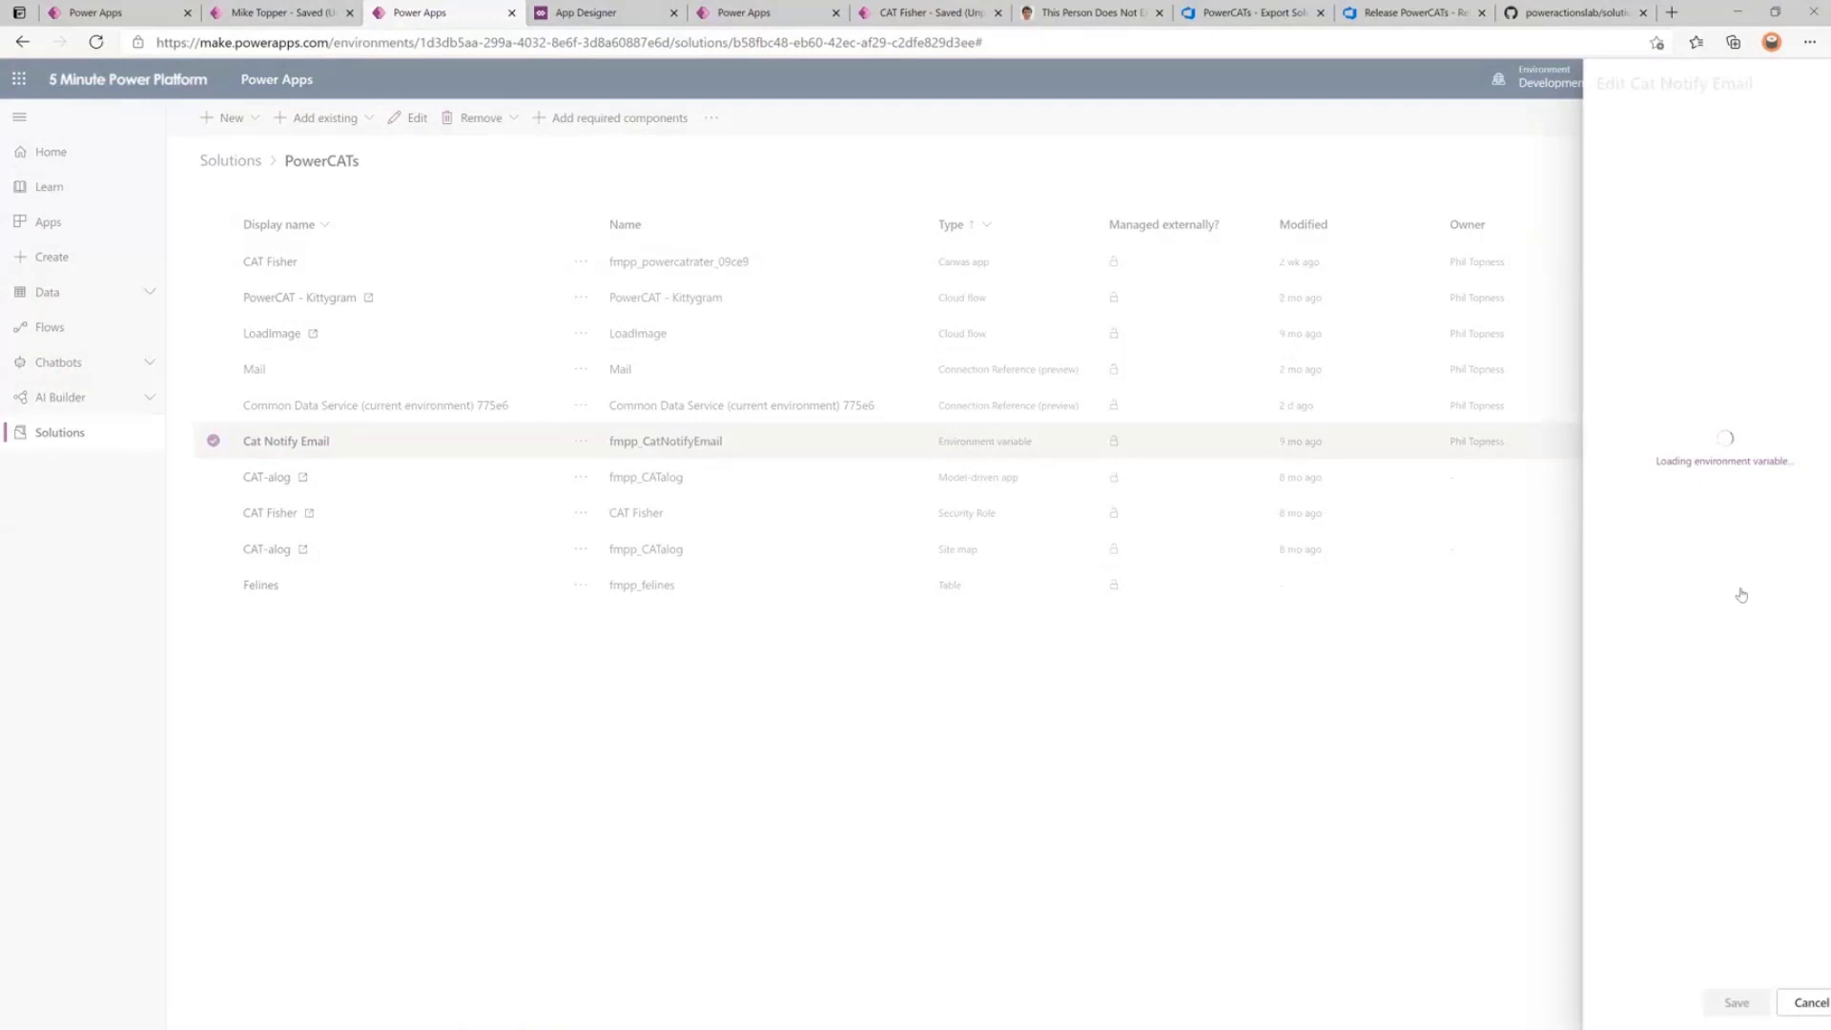
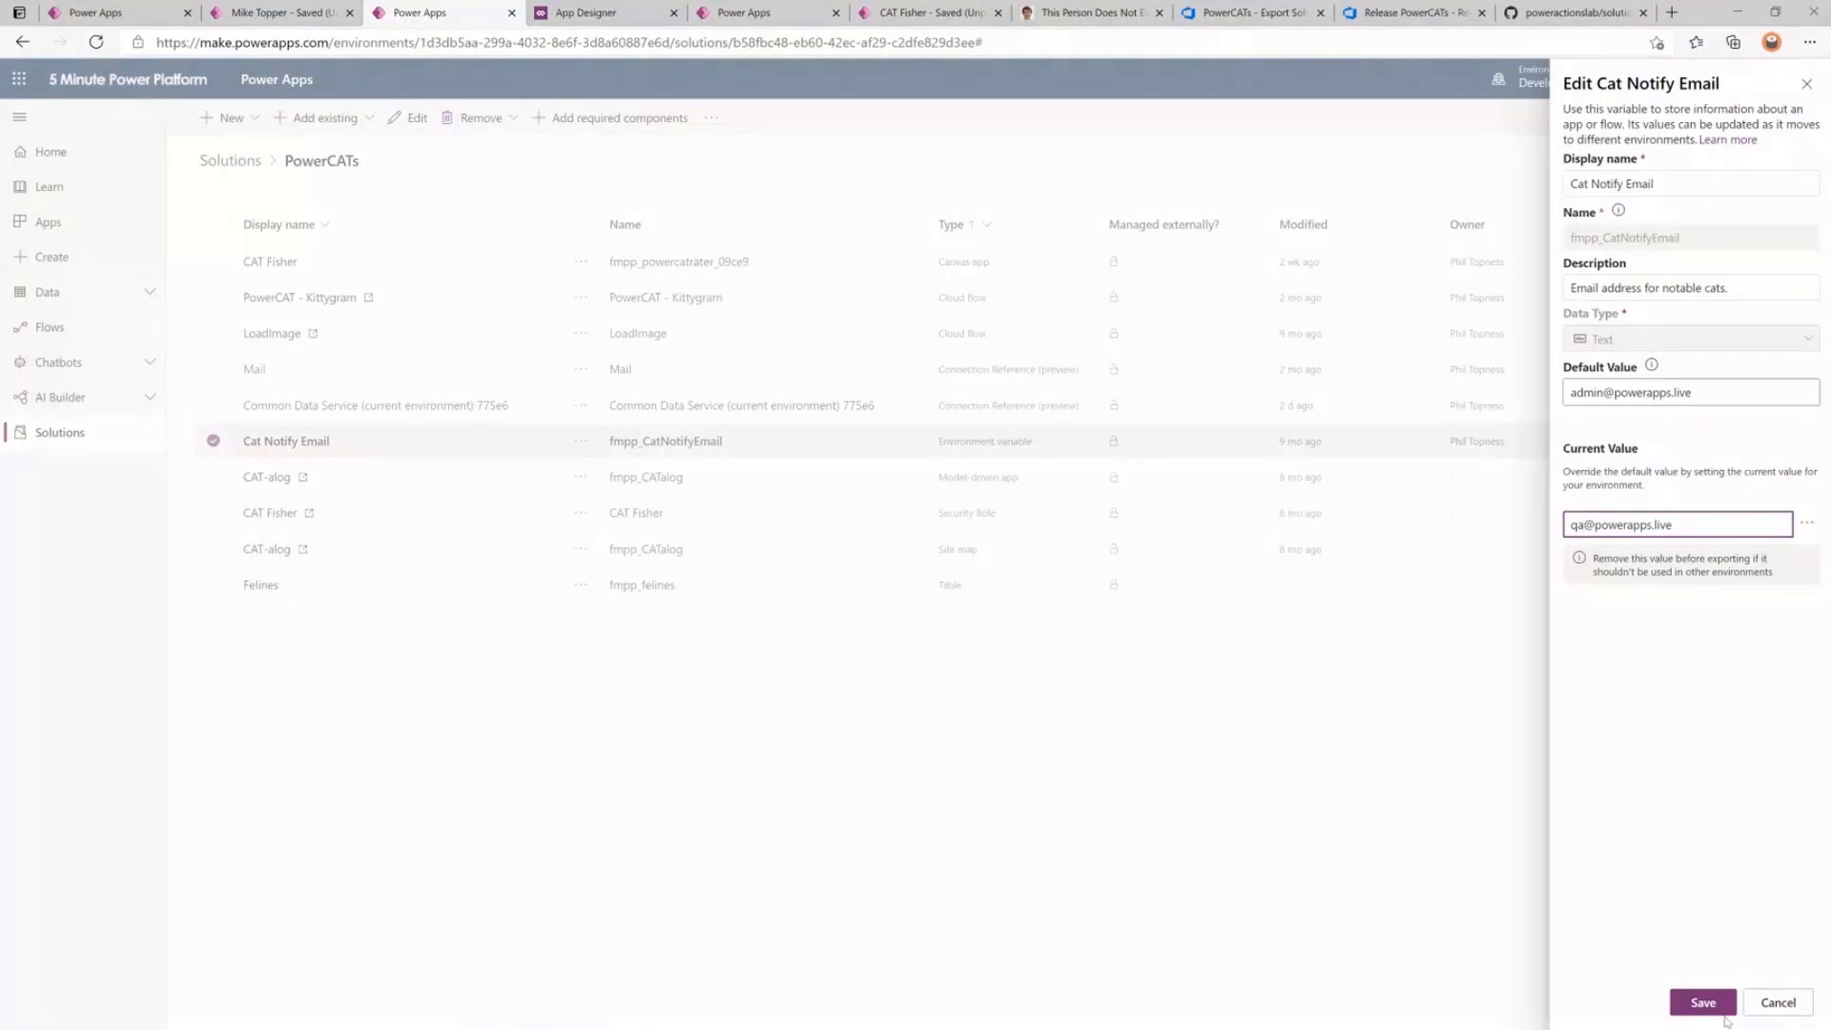
{"action": "left_click", "coordinate": [1789, 1002]}
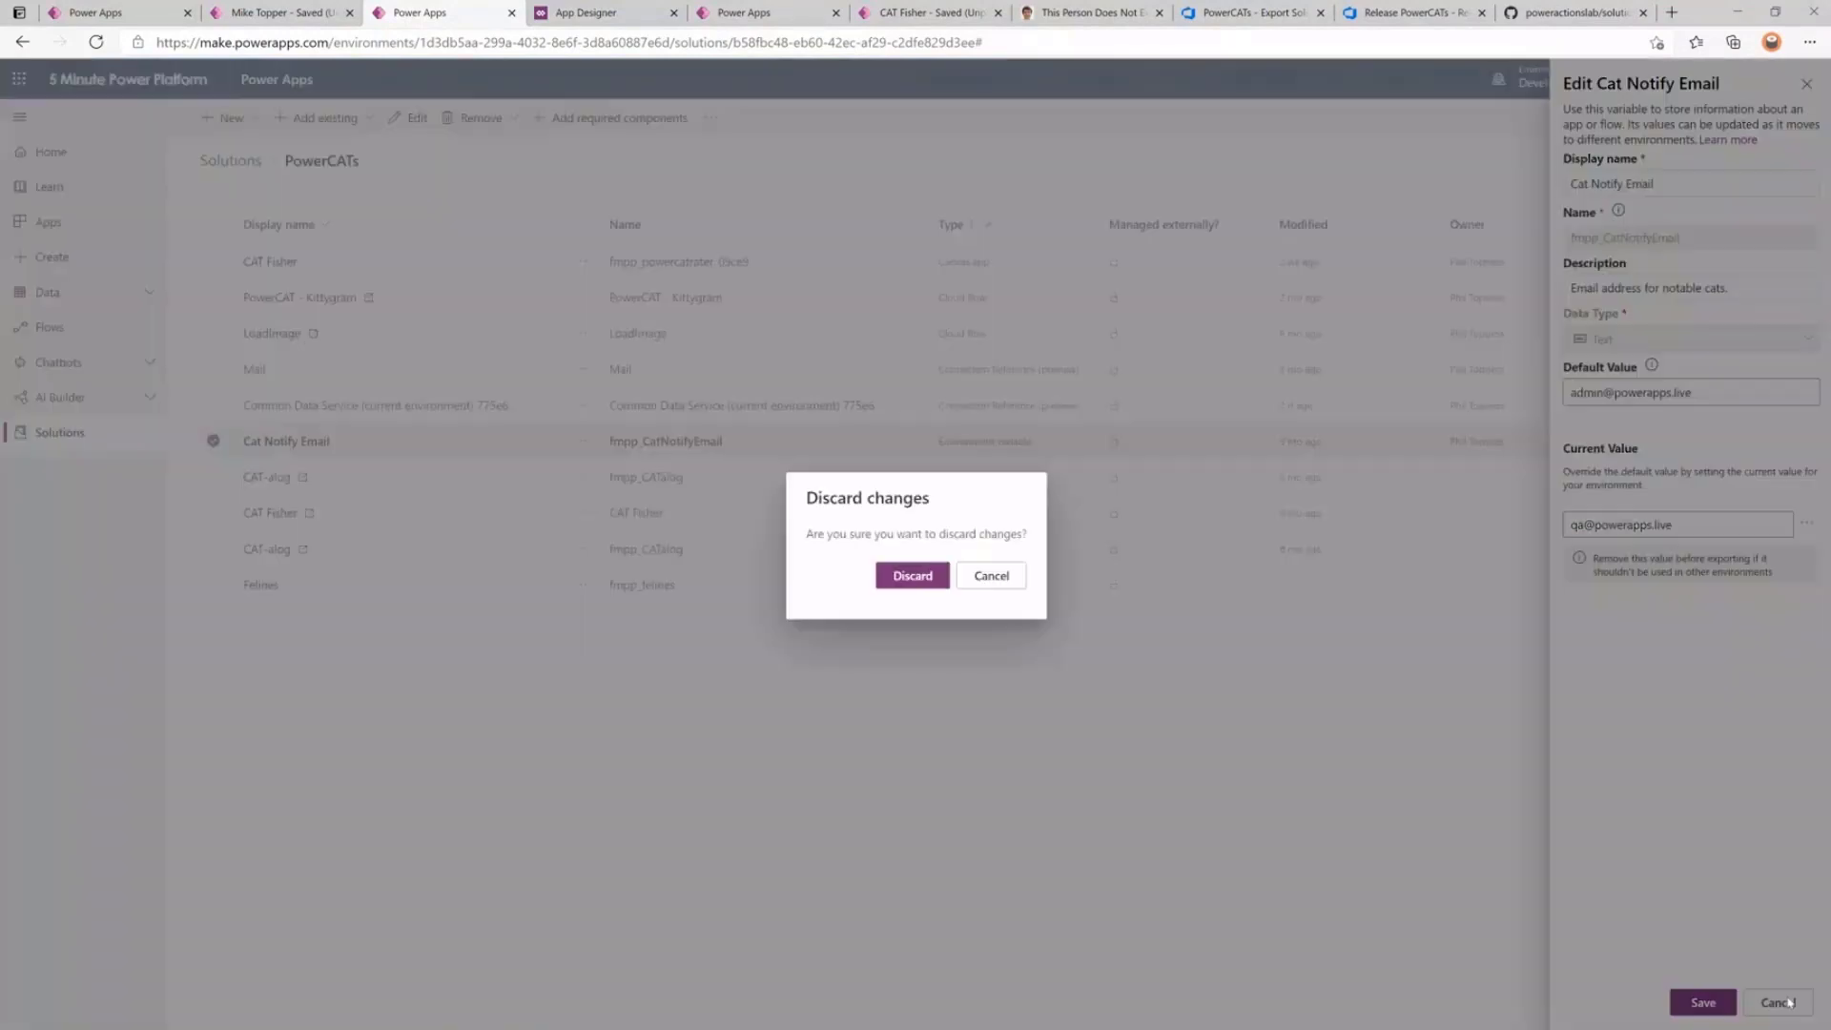
{"action": "left_click", "coordinate": [912, 579]}
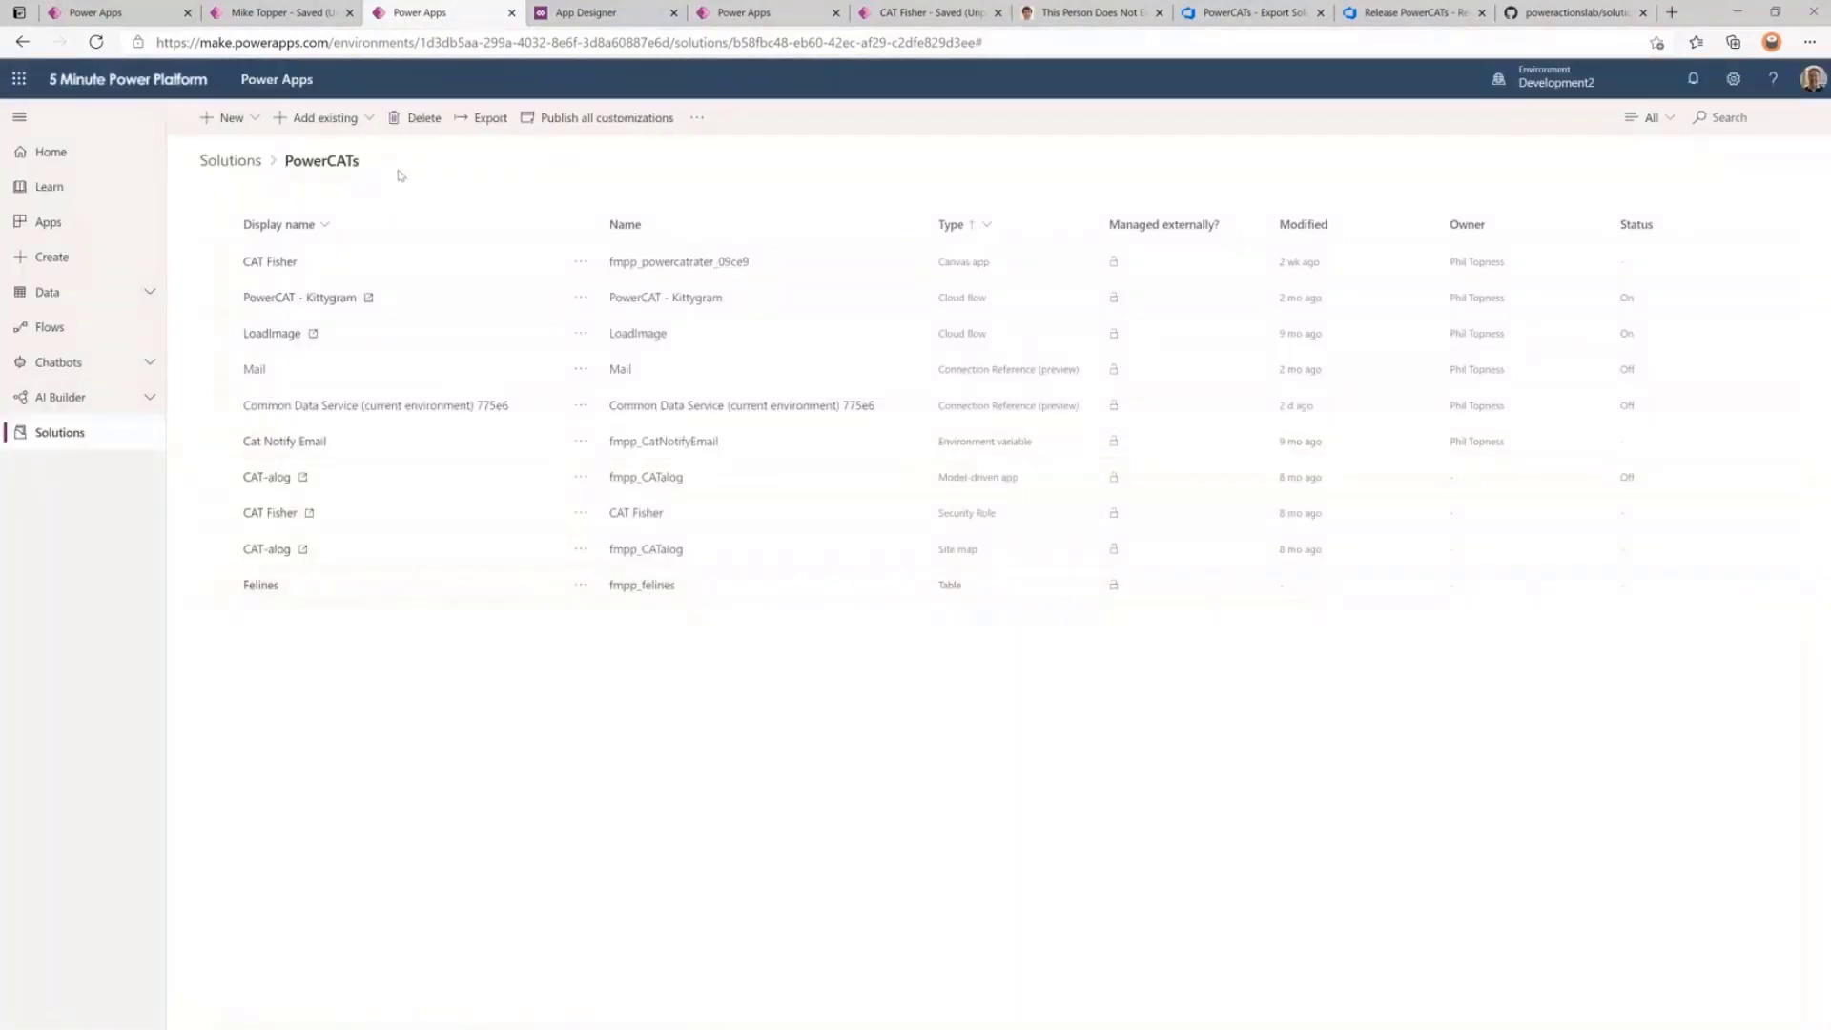
Publish all customizations, then export PowerCATs as a managed solution, version 1.0.0.41.
{"action": "left_click", "coordinate": [485, 119]}
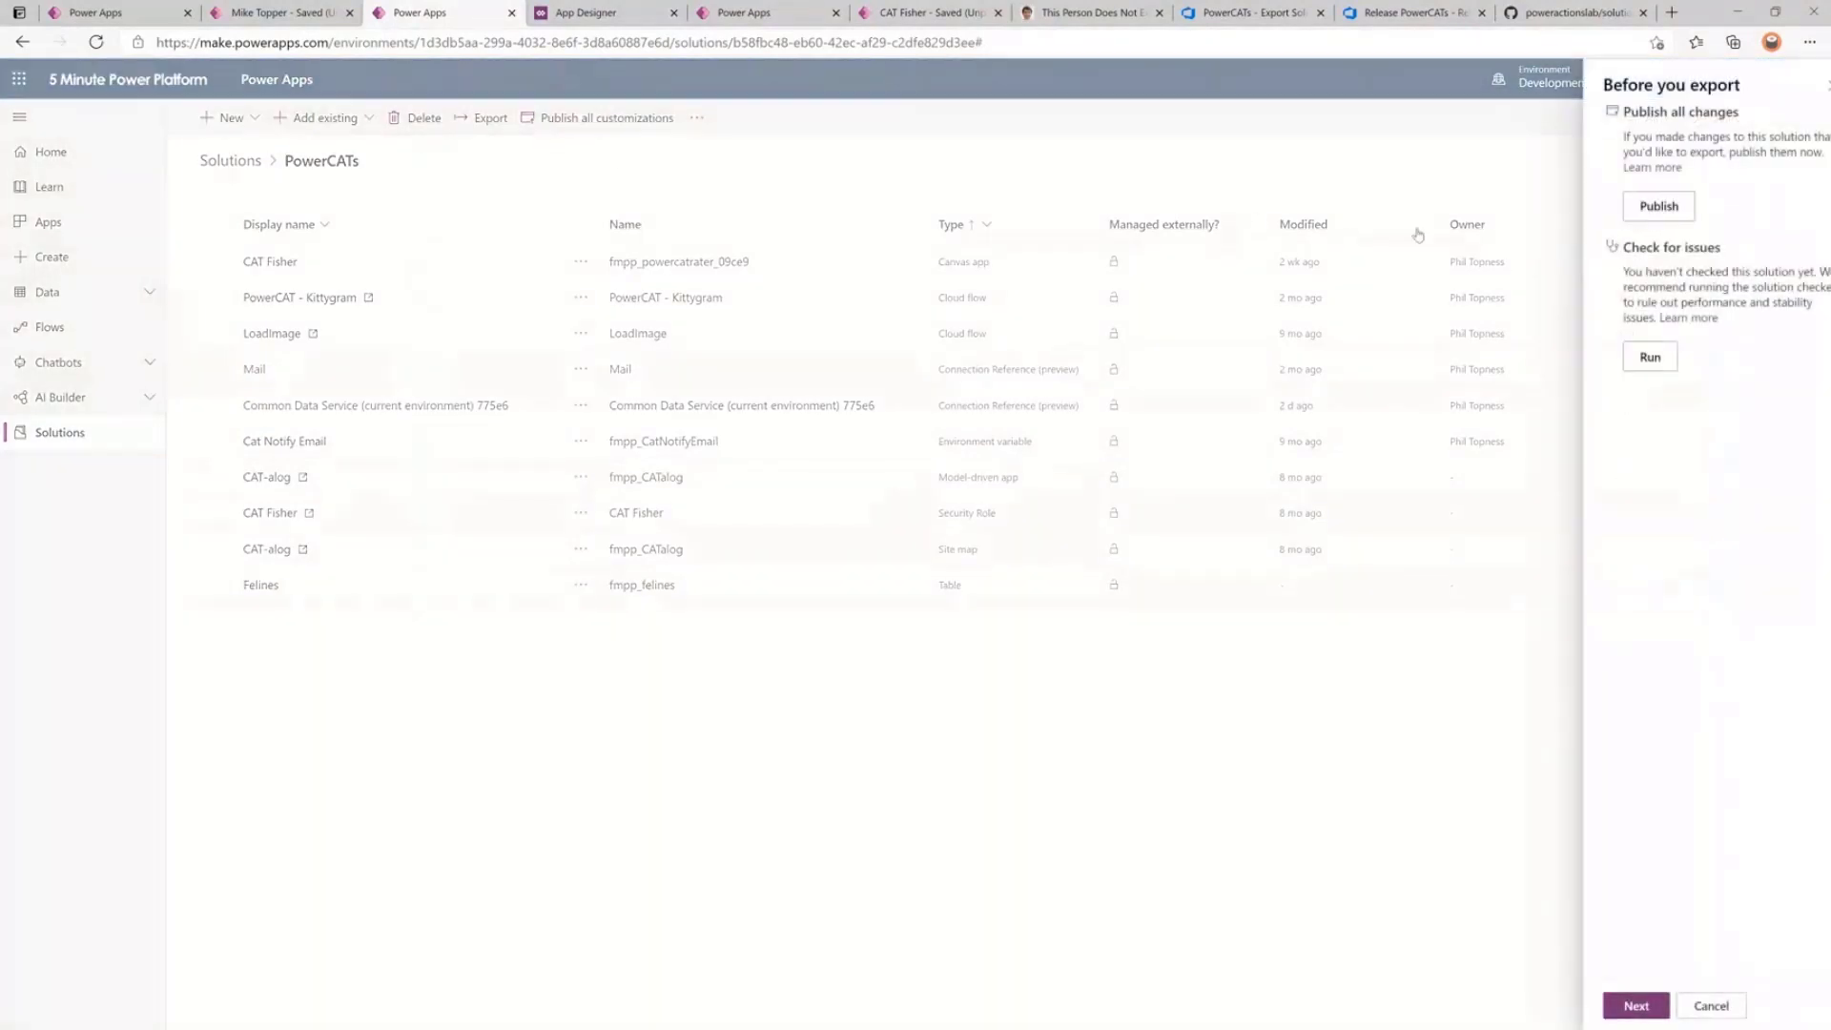
{"action": "left_click", "coordinate": [1640, 210]}
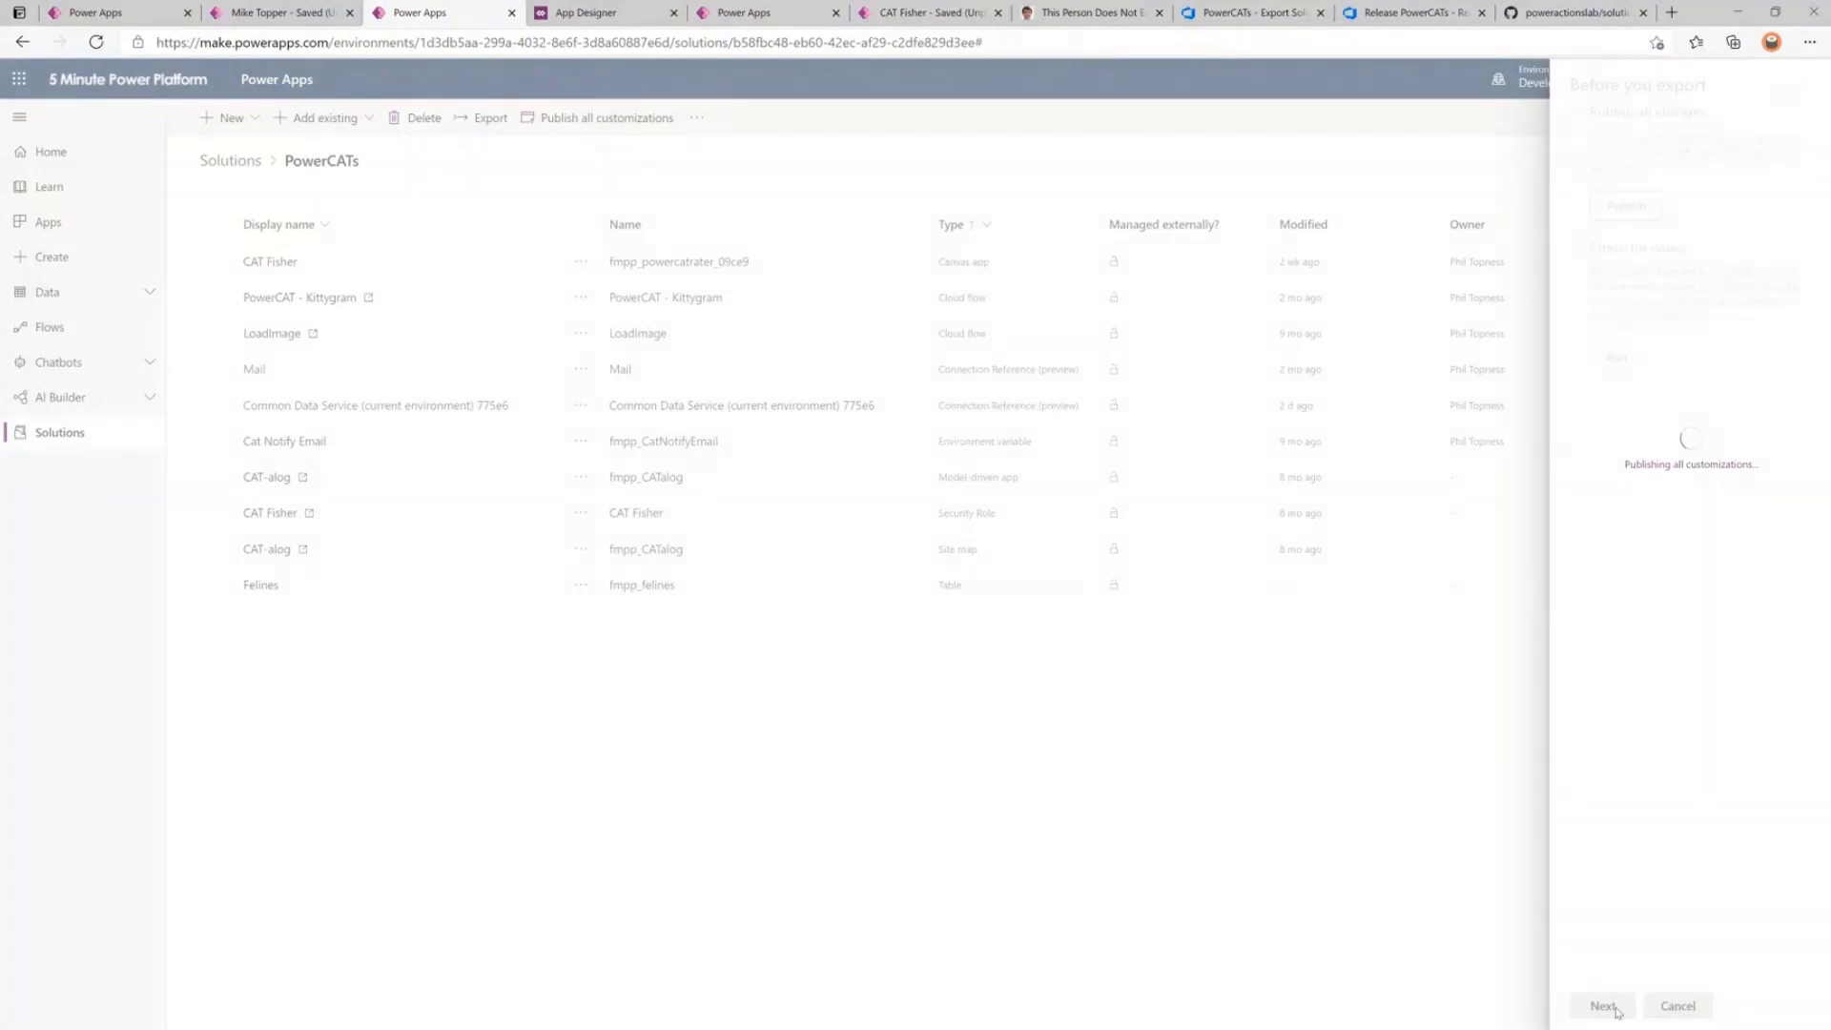
{"action": "left_click", "coordinate": [1614, 1009]}
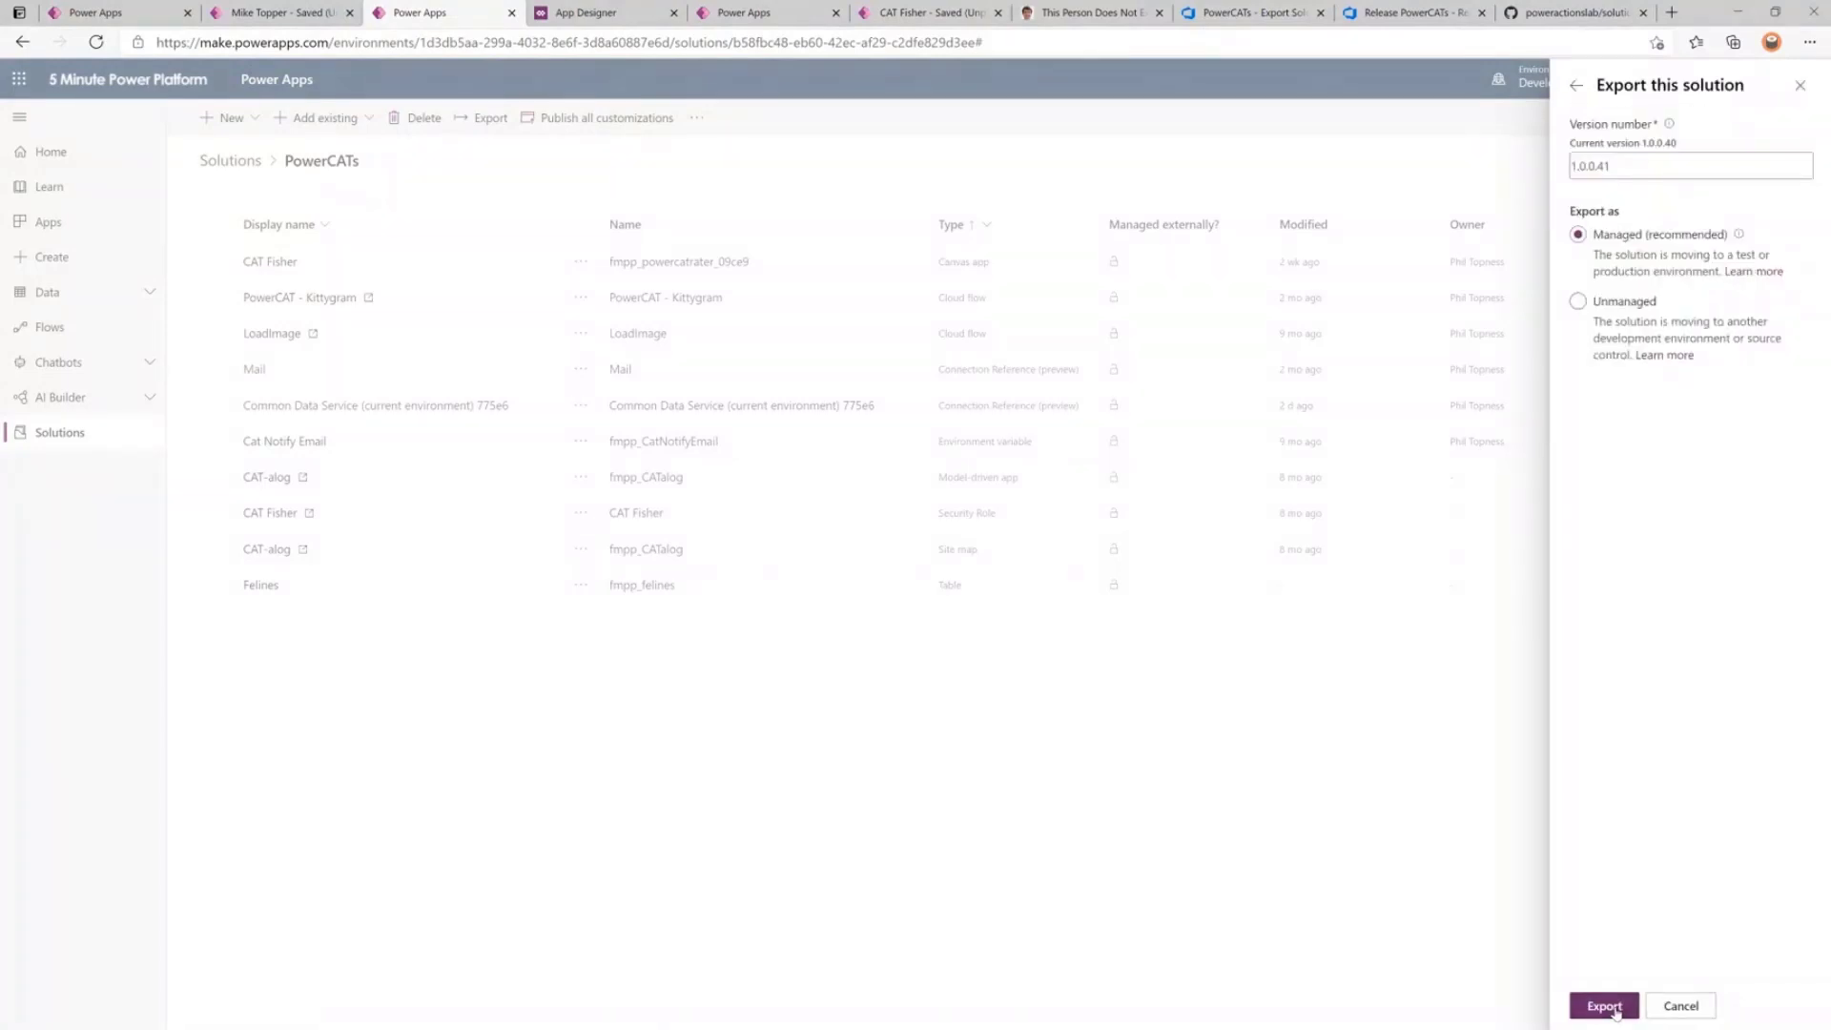
{"action": "left_click", "coordinate": [1614, 1009]}
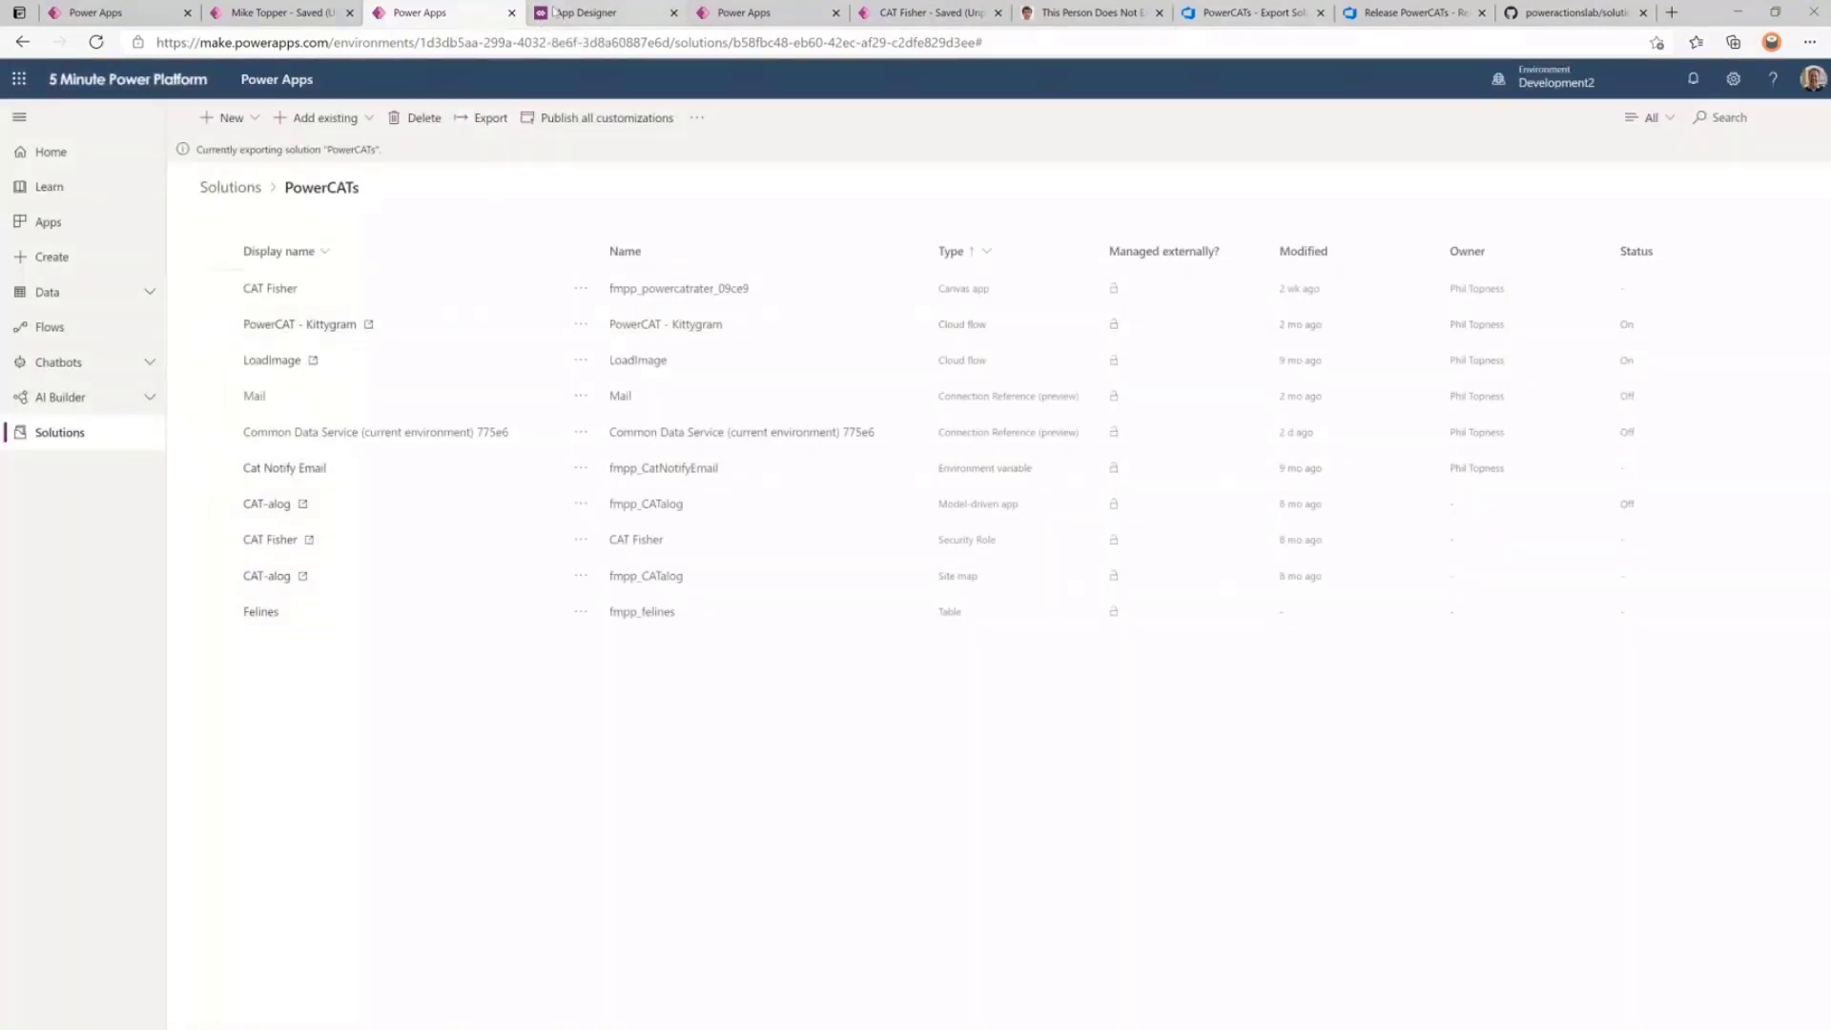
Show the full solutions list for the Test environment.
{"action": "left_click", "coordinate": [143, 13]}
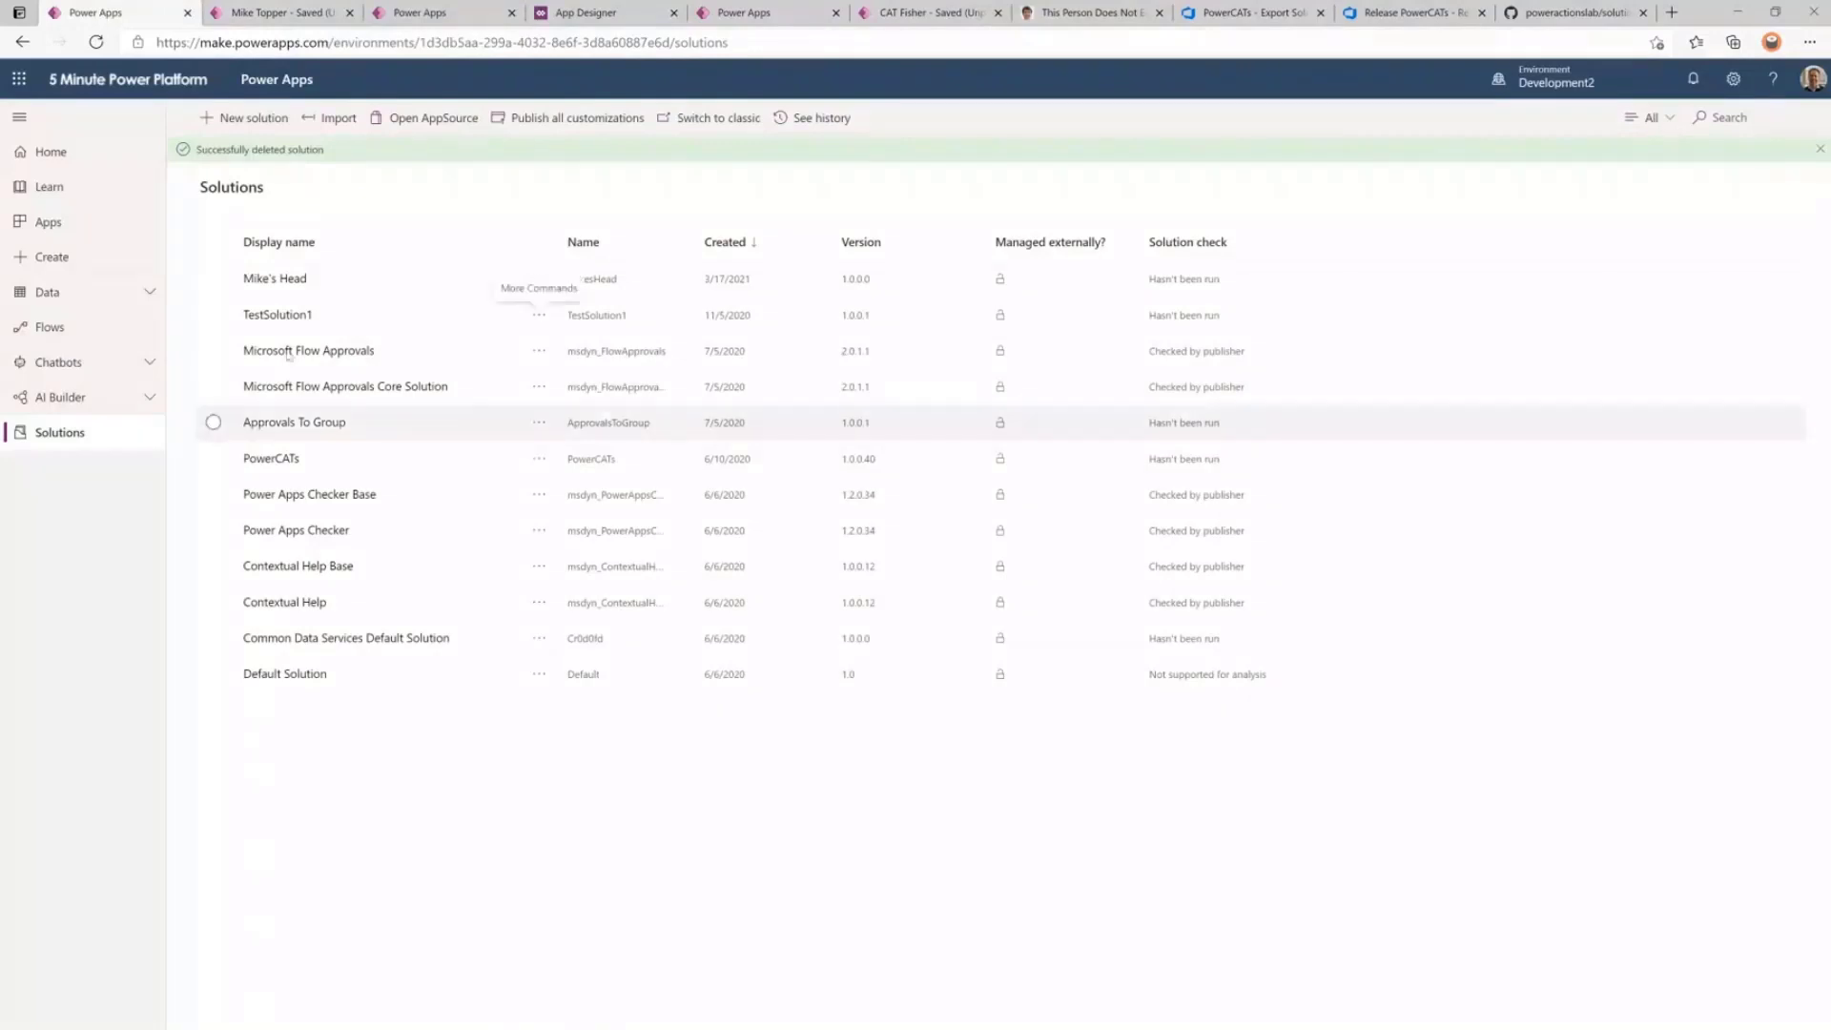
{"action": "left_click", "coordinate": [1582, 76]}
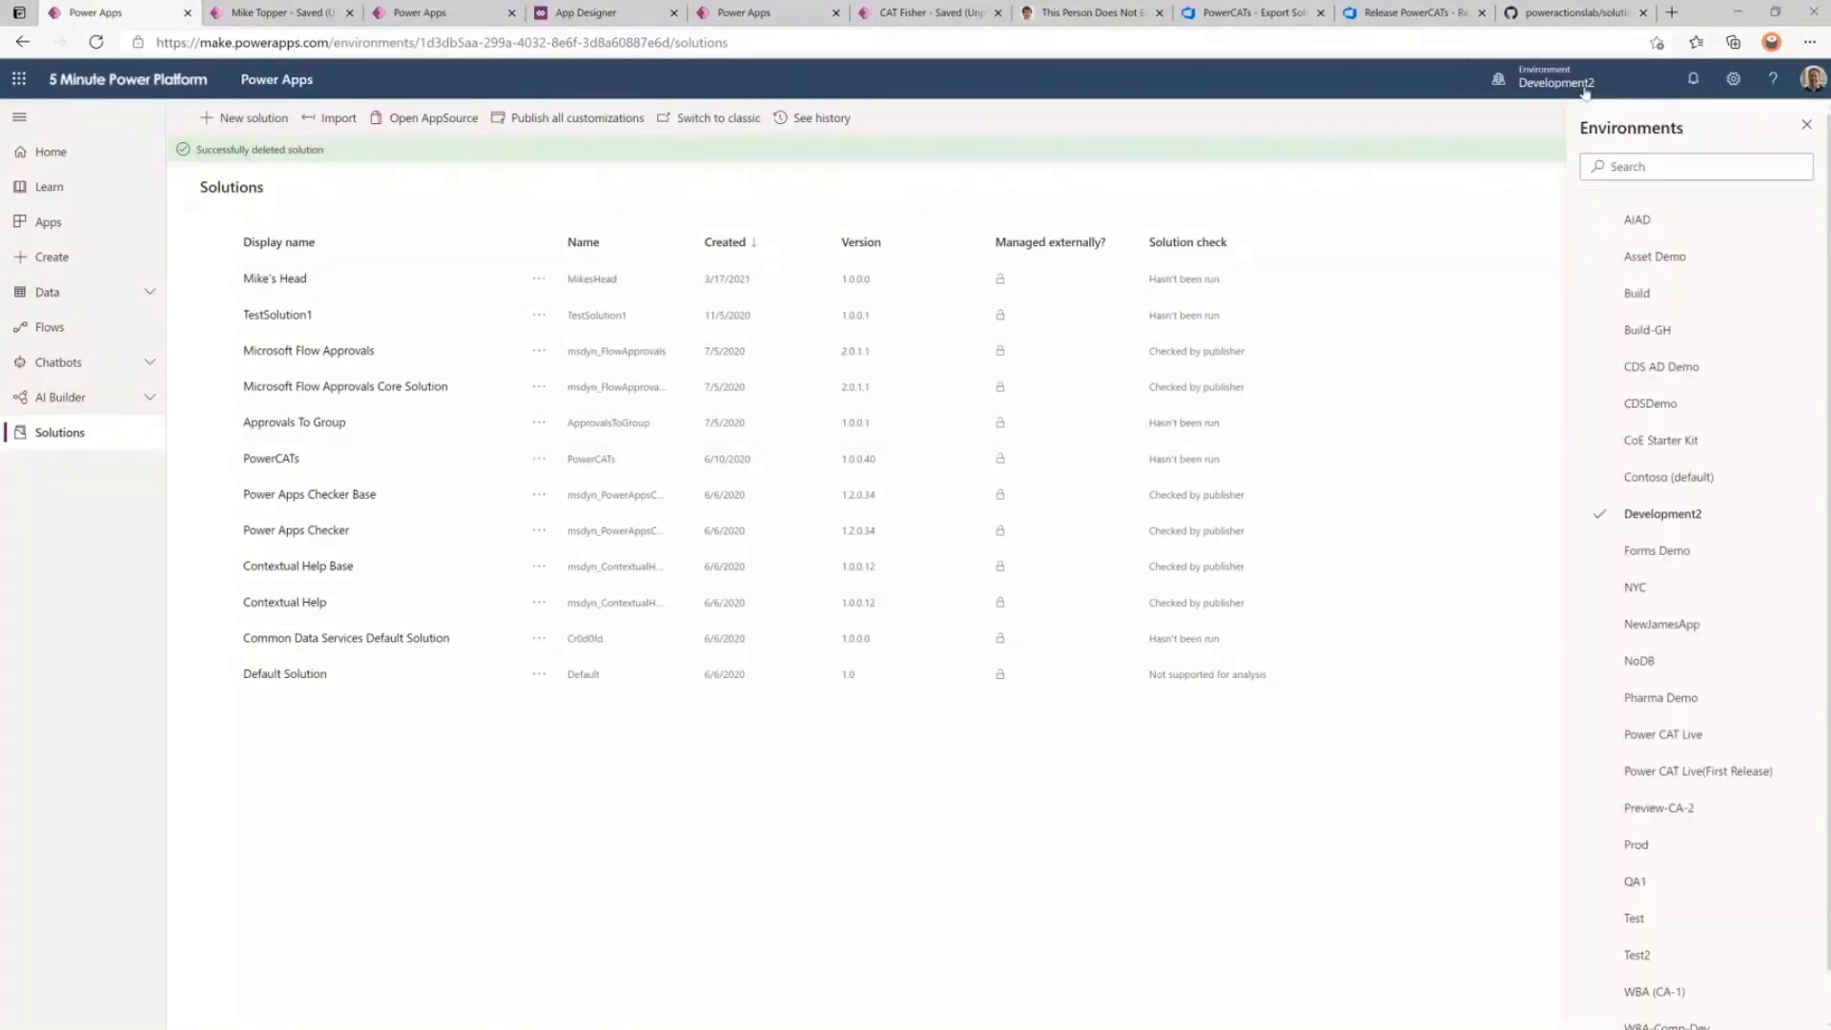
{"action": "scroll", "coordinate": [1636, 781], "scroll_direction": "down", "scroll_amount": 1}
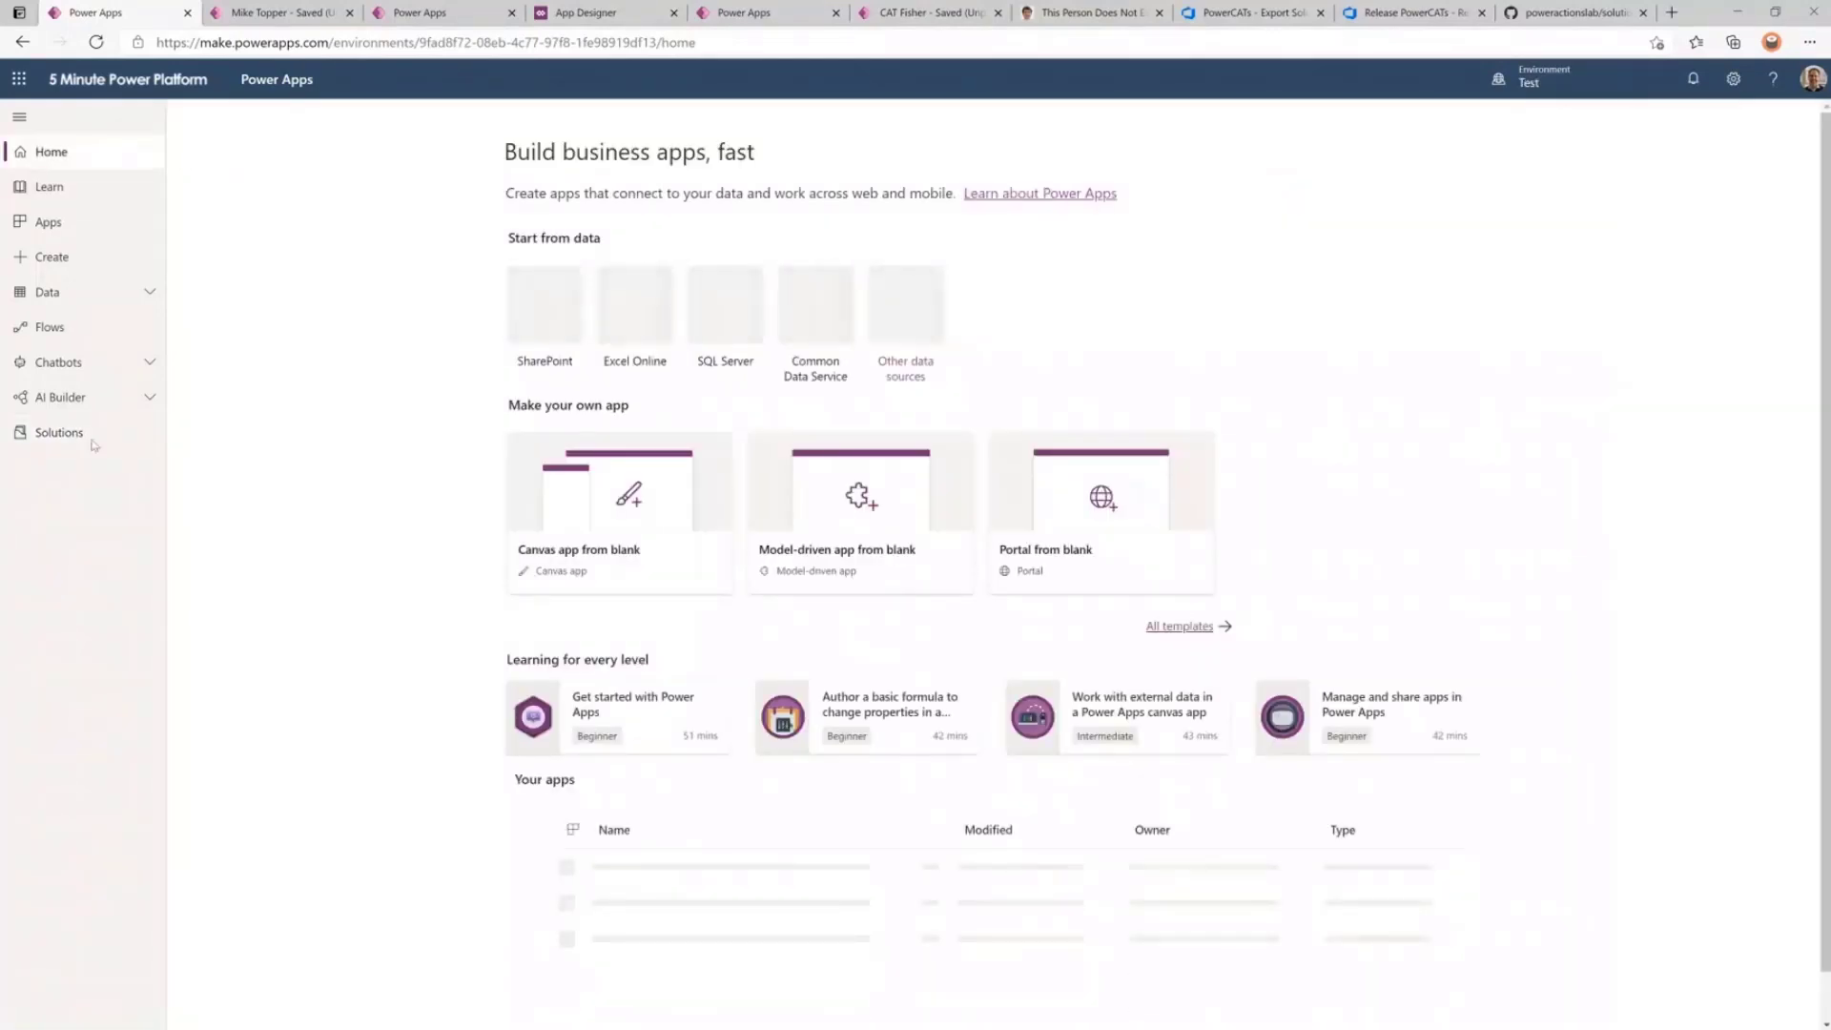
{"action": "left_click", "coordinate": [59, 434]}
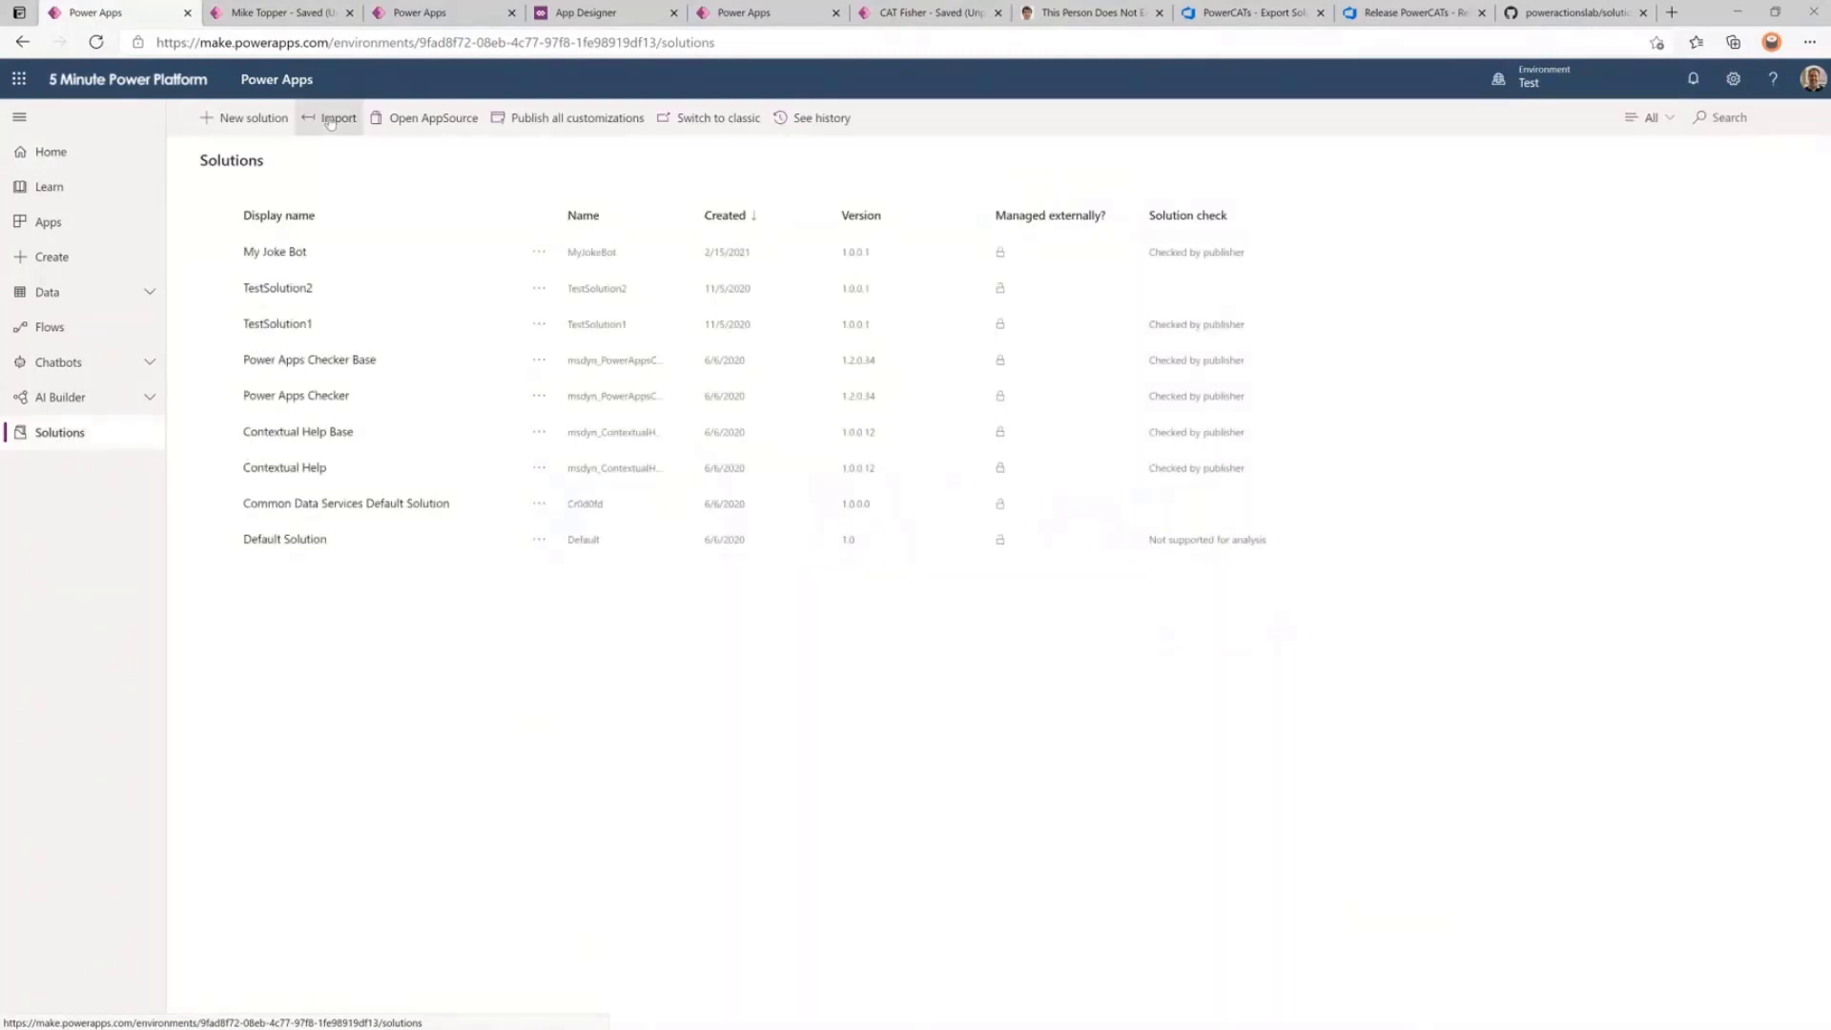
Import PowerCATs_1_0_0_40_managed.zip into Test, keeping its Common Data Service and Mail connections.
{"action": "left_click", "coordinate": [334, 118]}
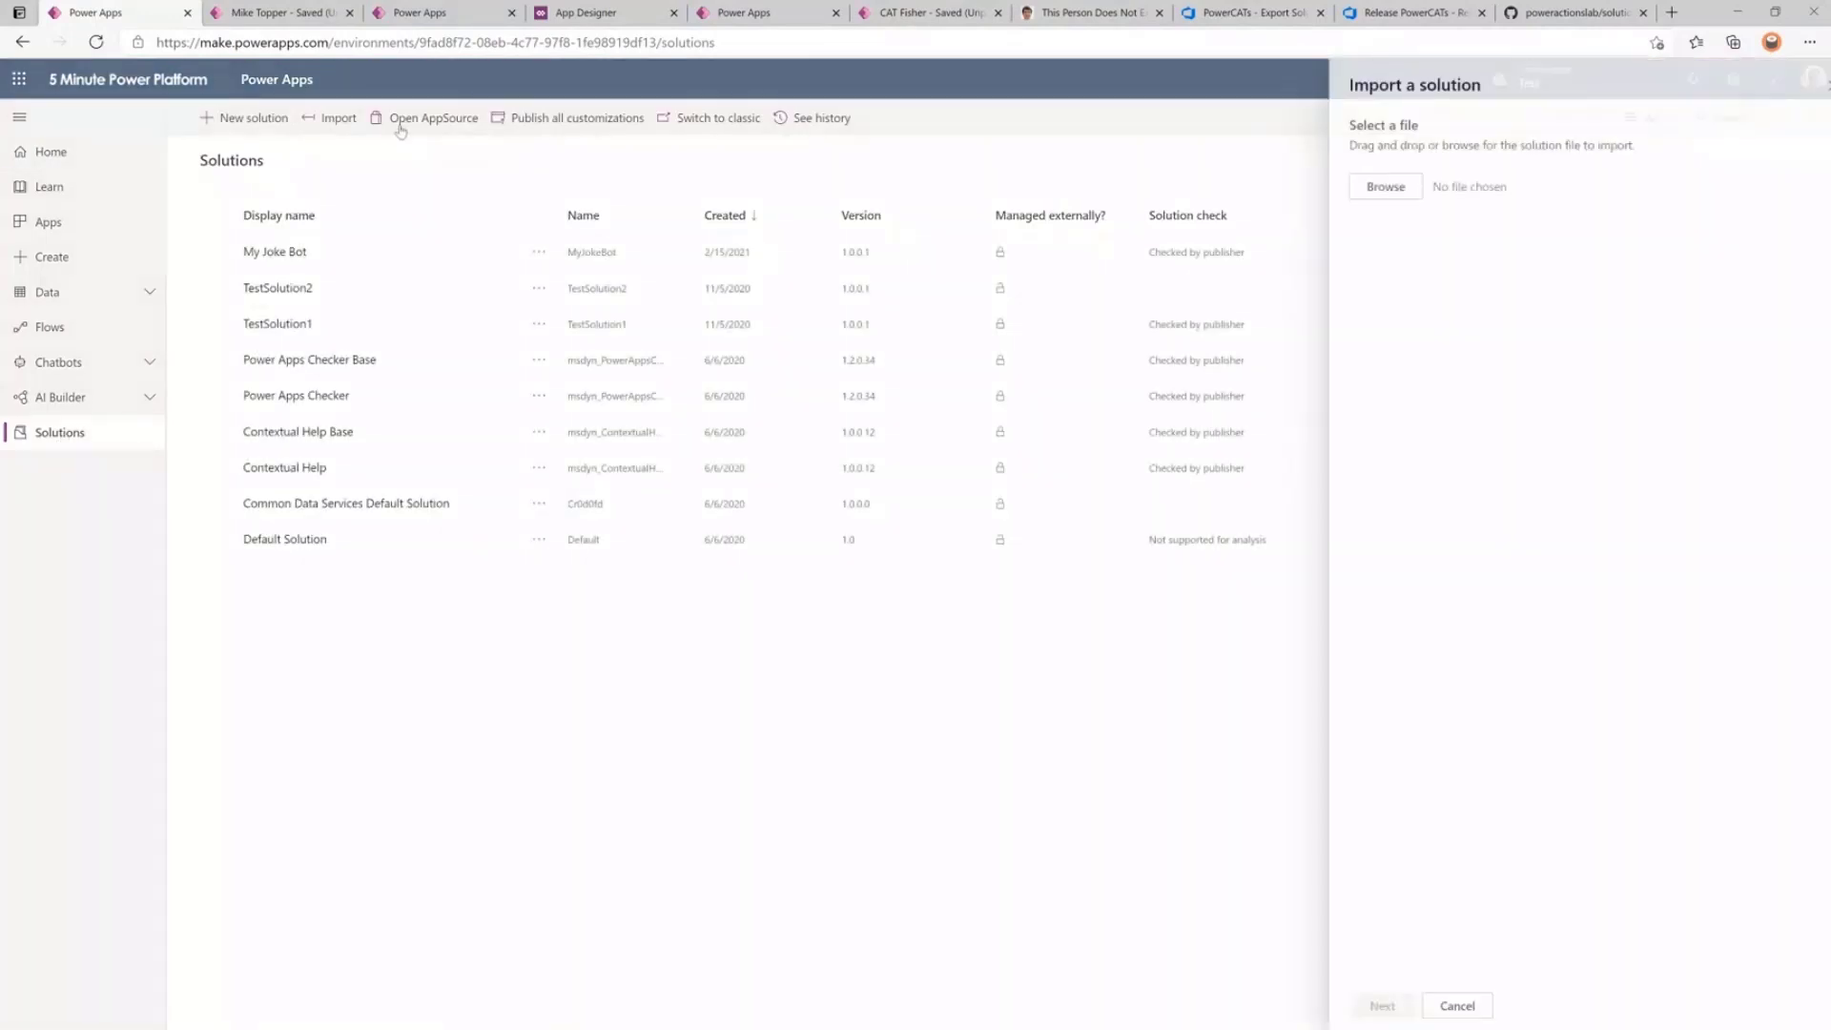
{"action": "left_click", "coordinate": [1365, 189]}
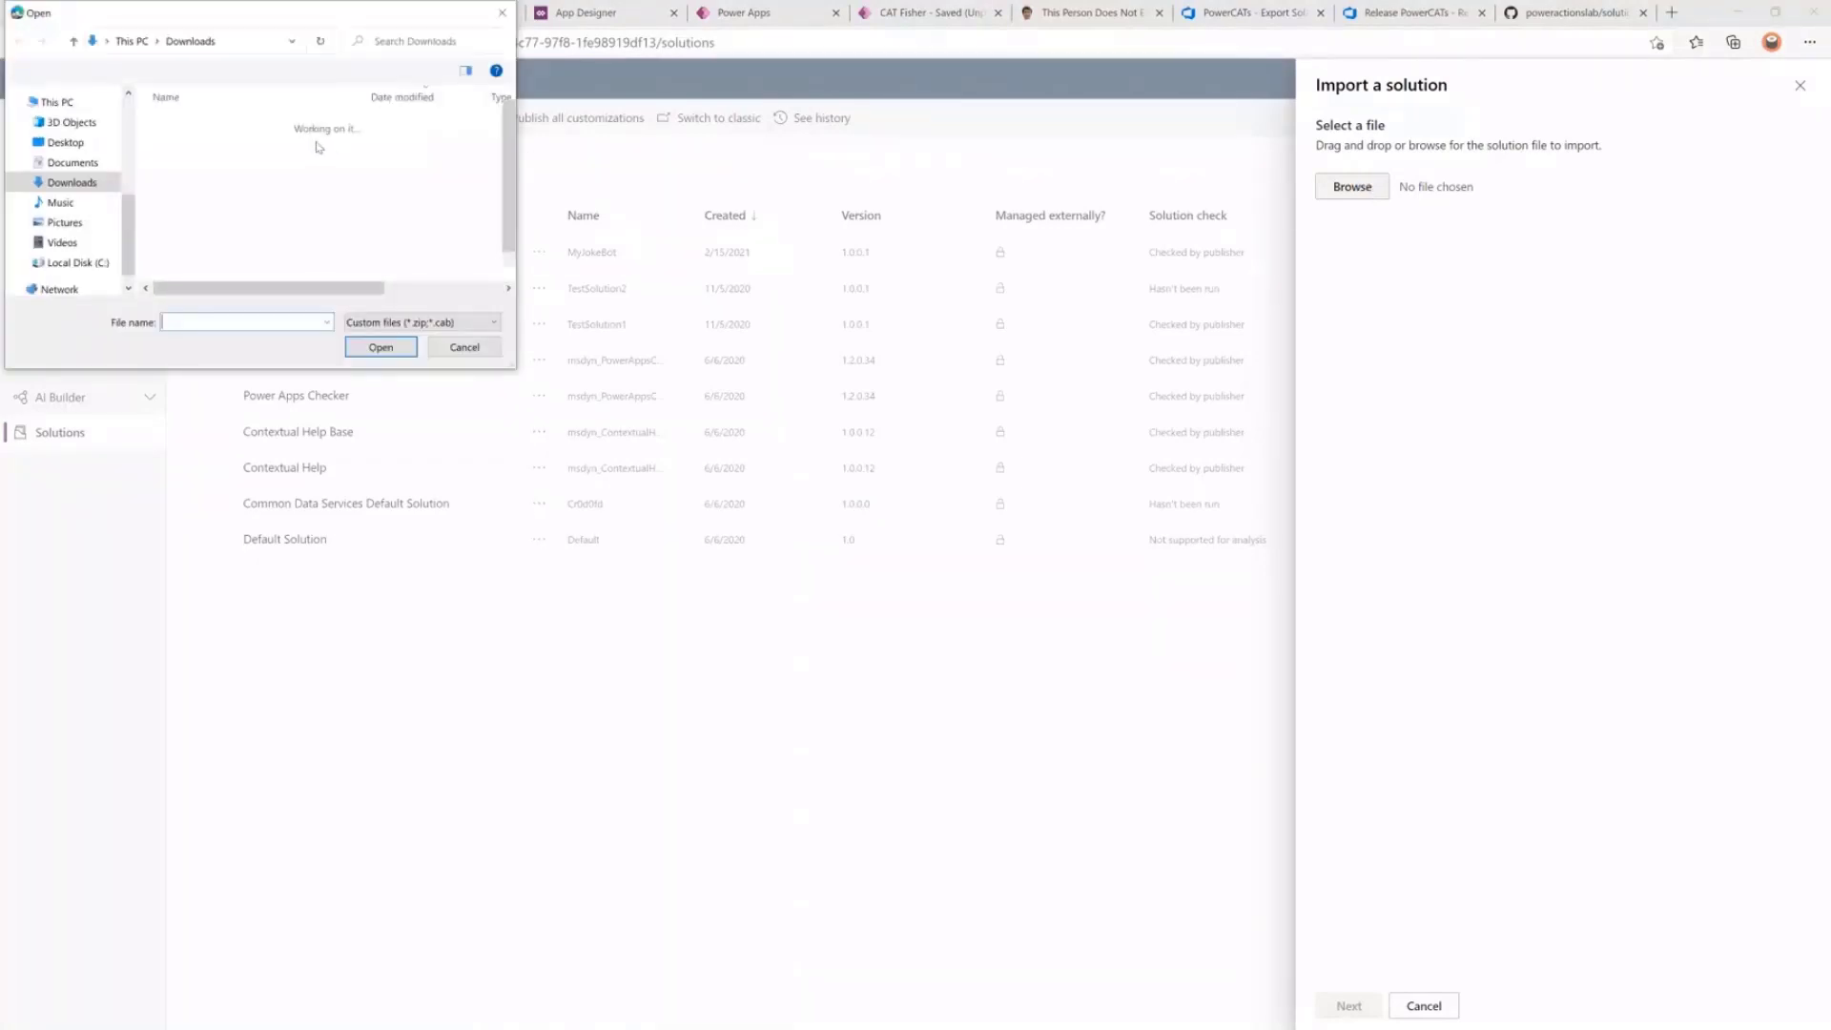
{"action": "double_click", "coordinate": [293, 145]}
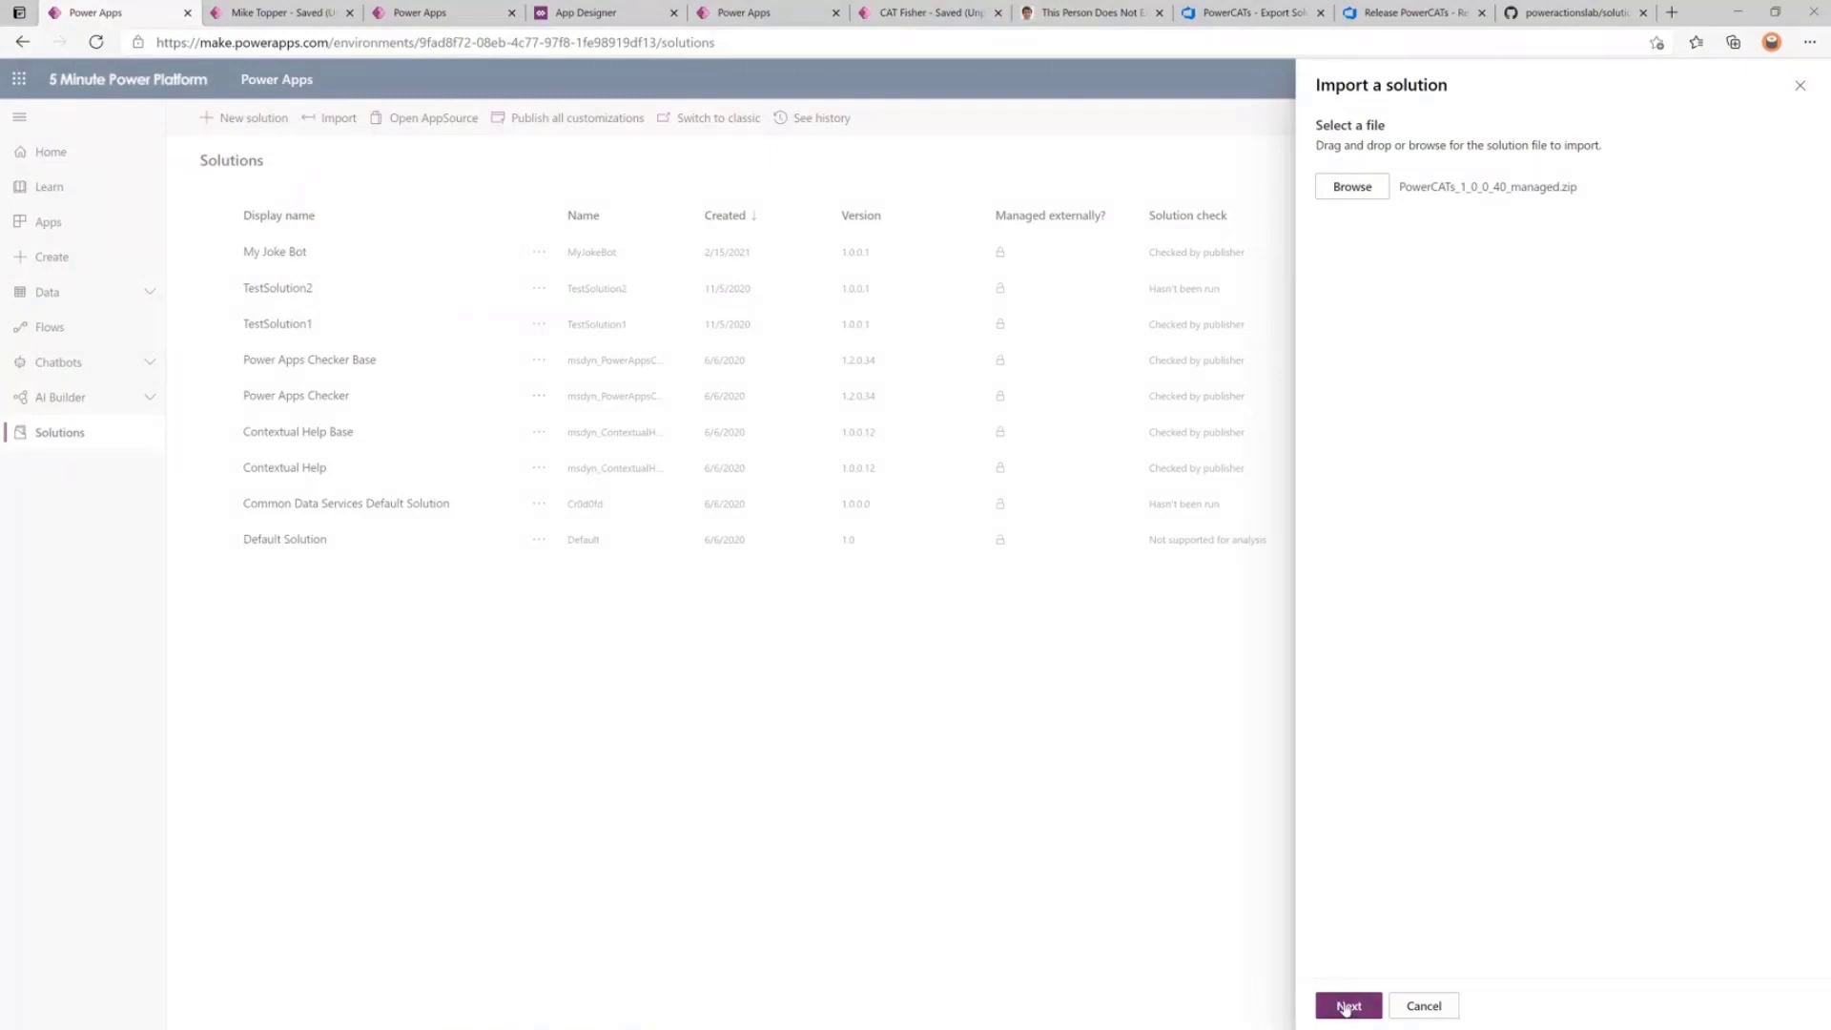
{"action": "left_click", "coordinate": [1344, 1006]}
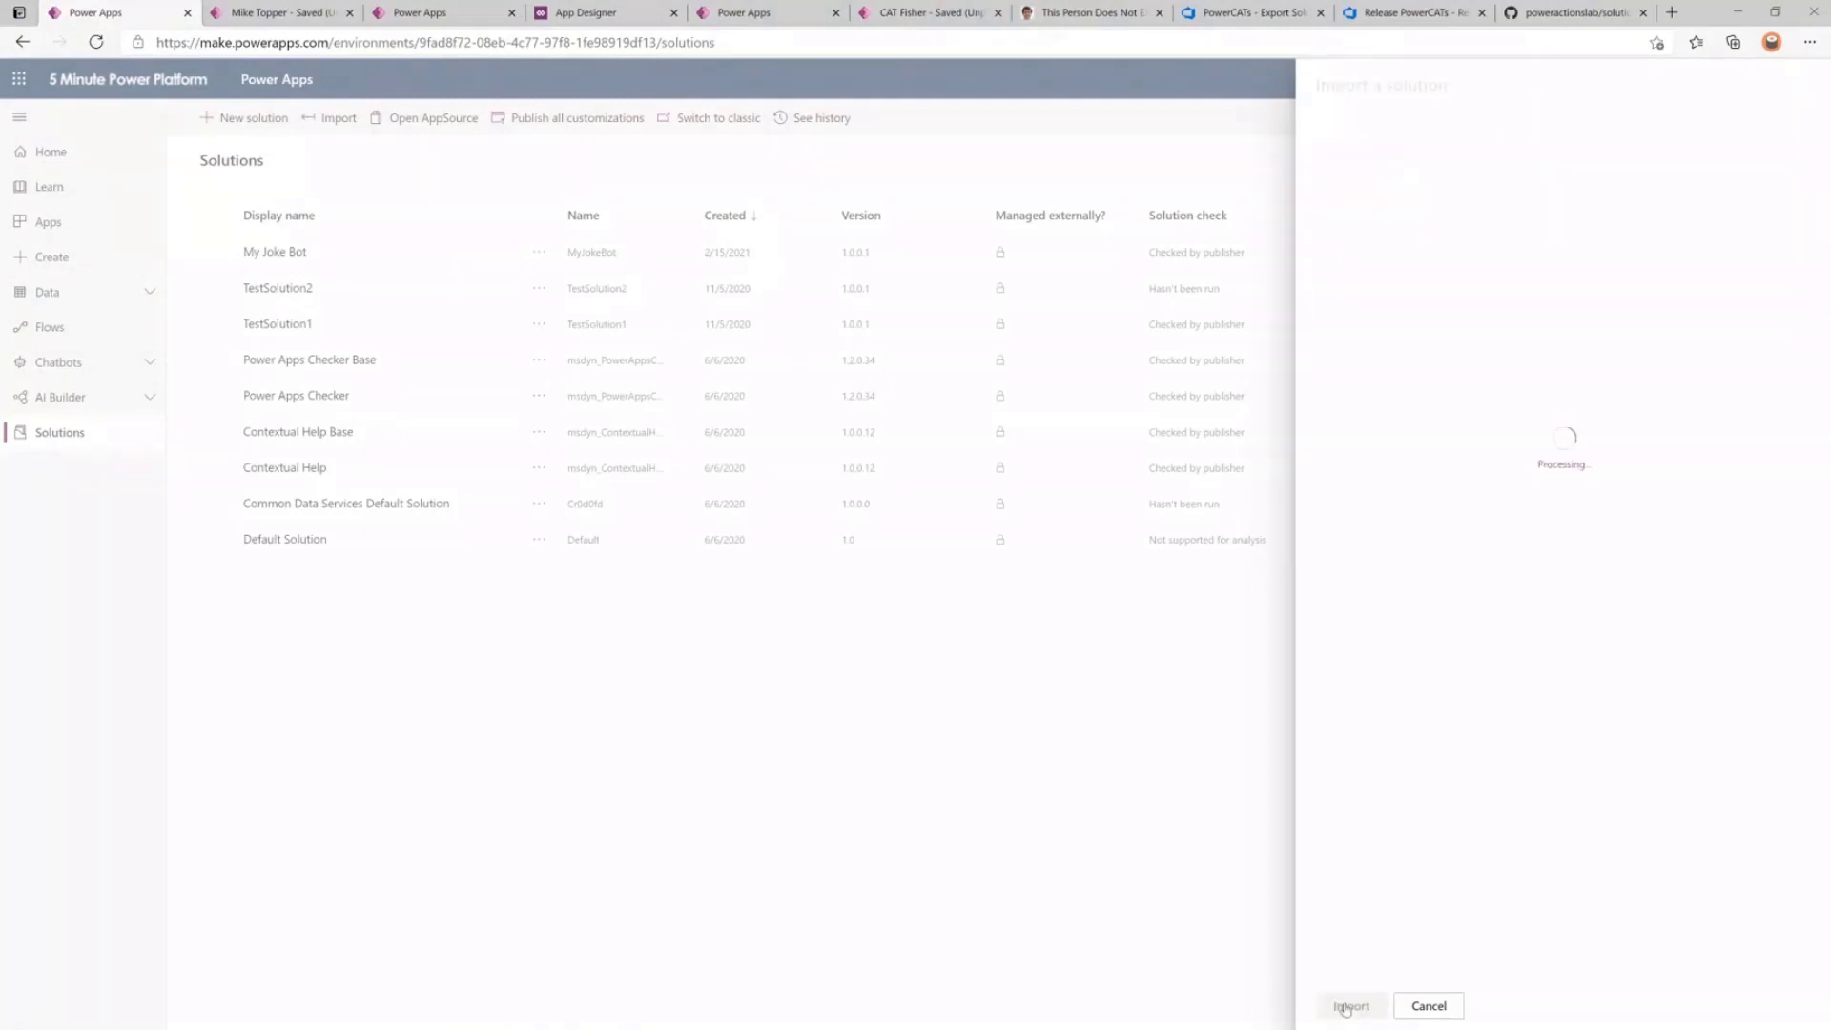
{"action": "left_click", "coordinate": [1344, 1006]}
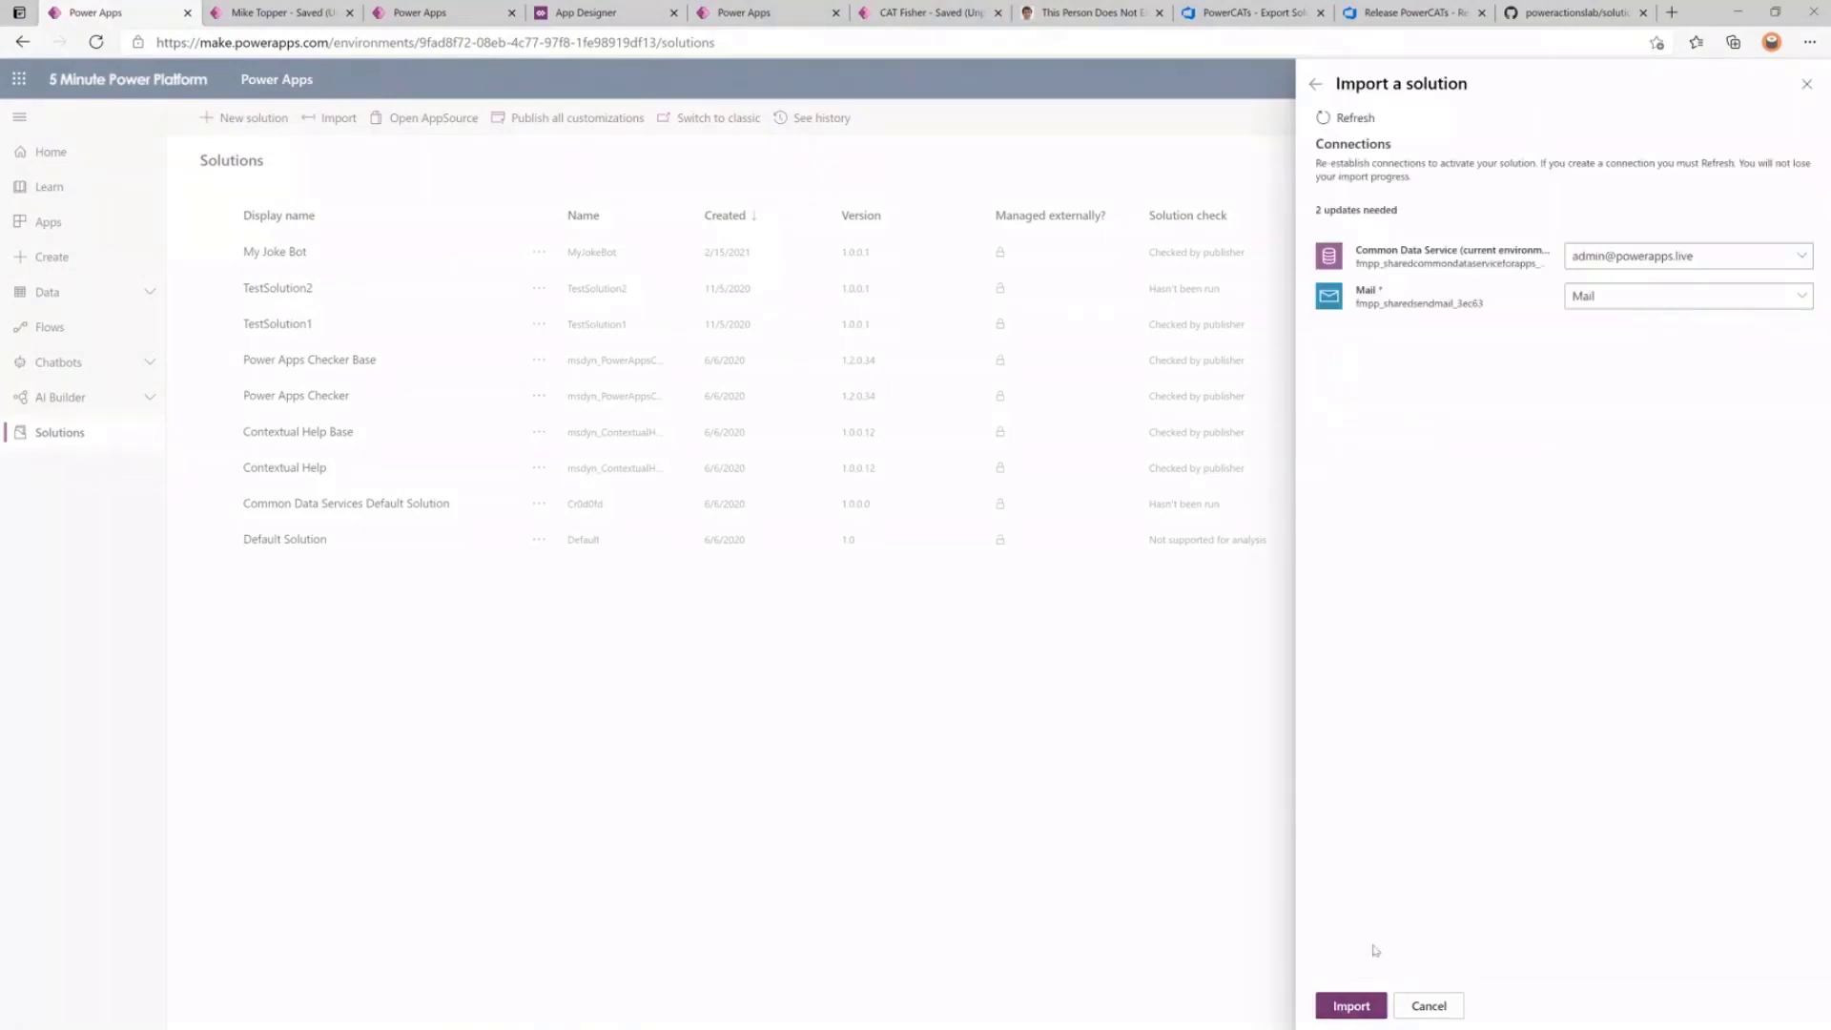
{"action": "left_click", "coordinate": [1360, 1007]}
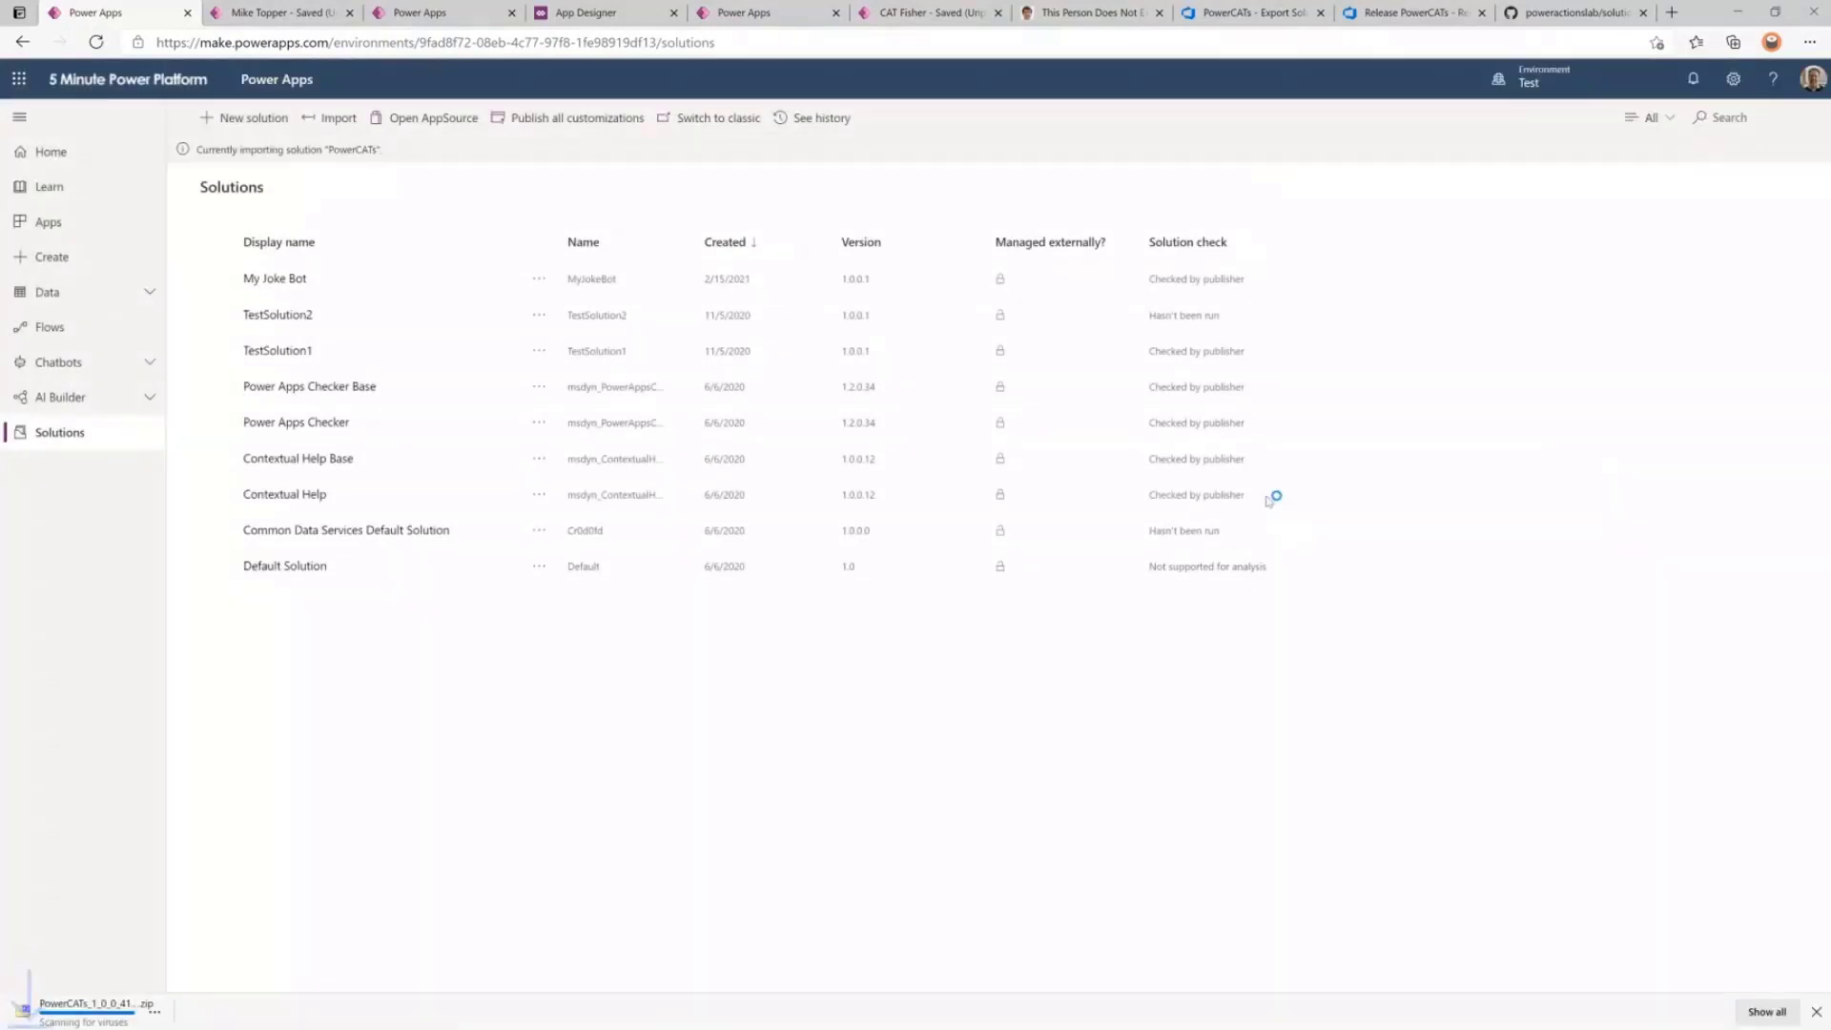
{"action": "left_click", "coordinate": [1256, 28]}
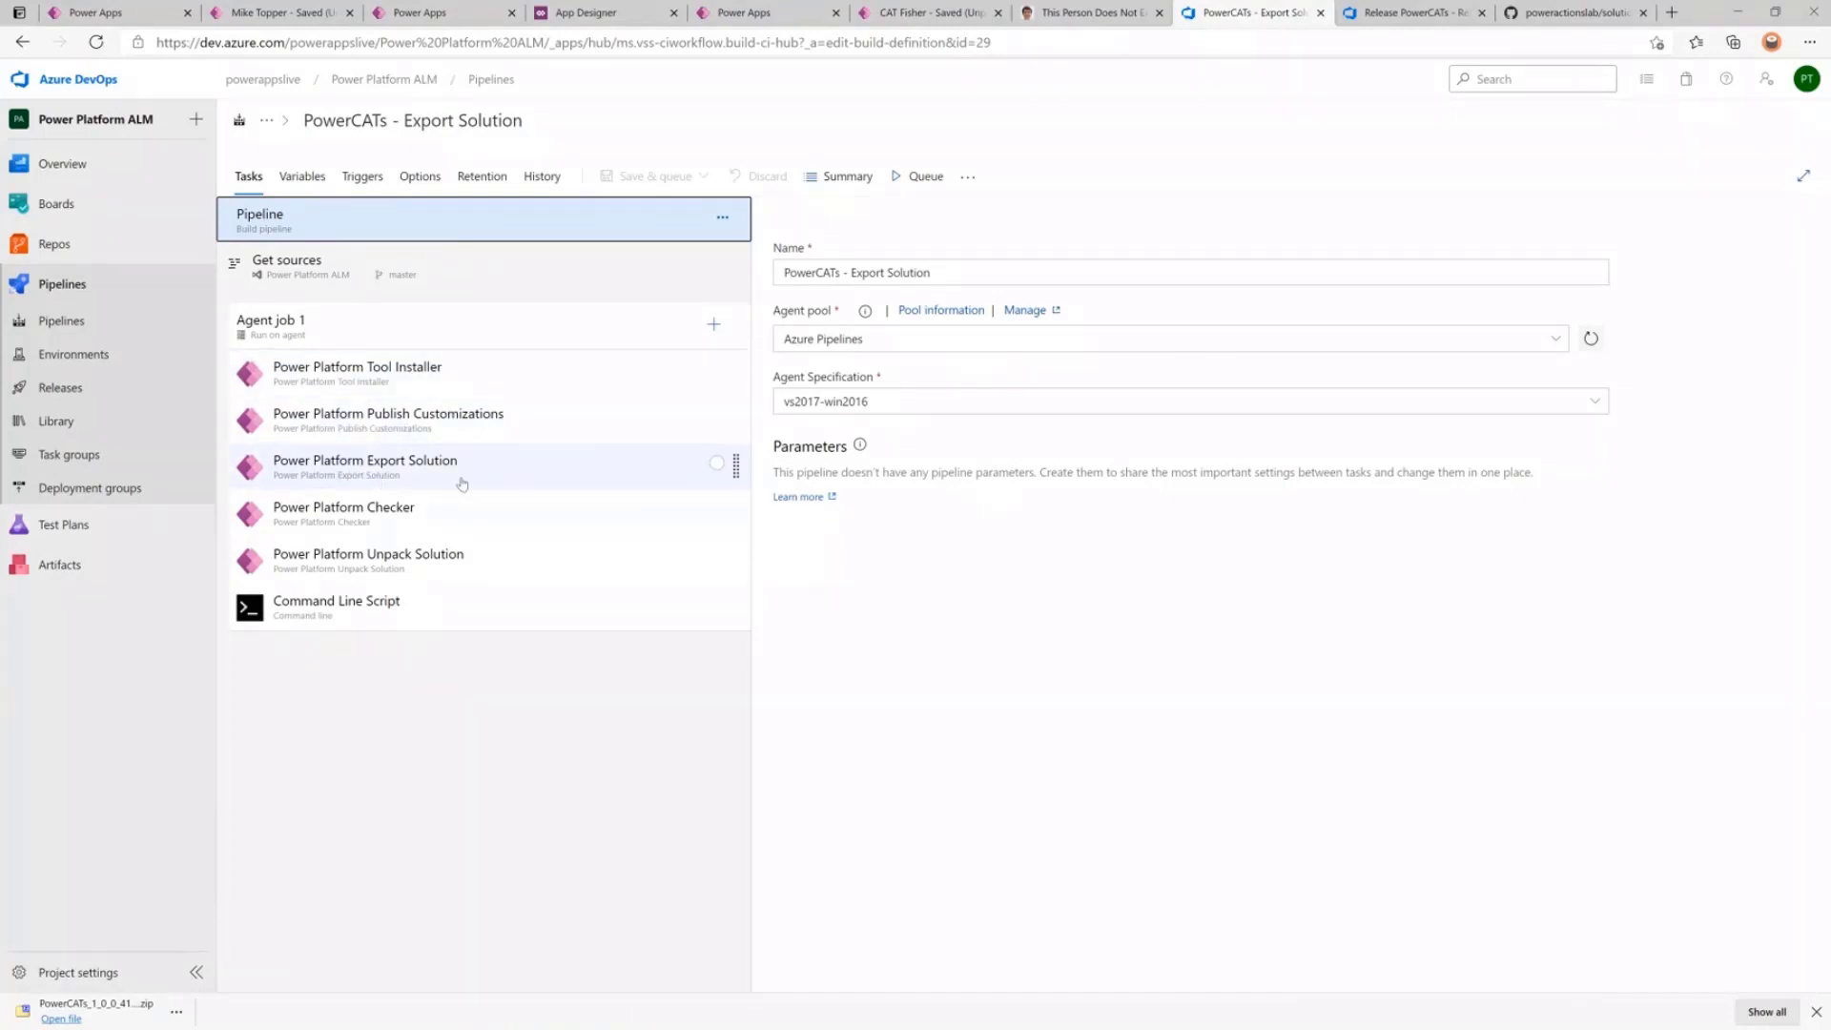
Inspect the export pipeline's Power Platform Checker advanced settings, including the error threshold value.
{"action": "left_click", "coordinate": [413, 515]}
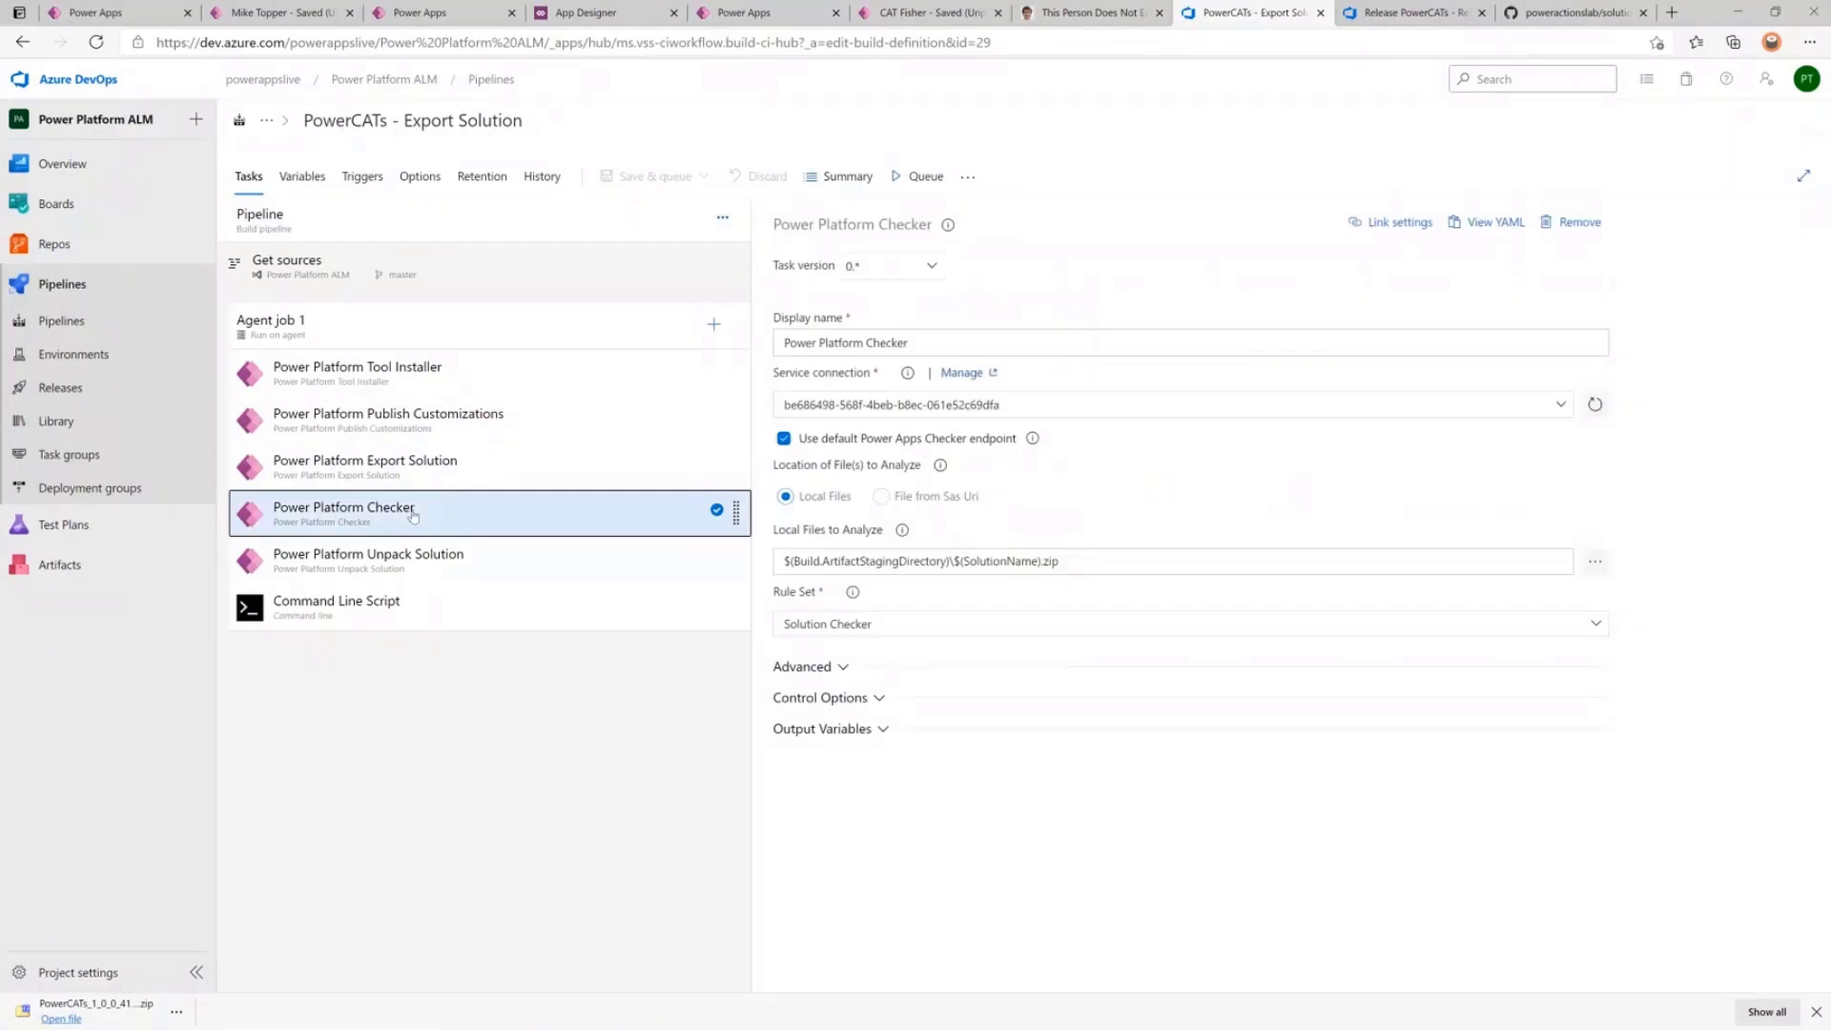
{"action": "left_click", "coordinate": [801, 668]}
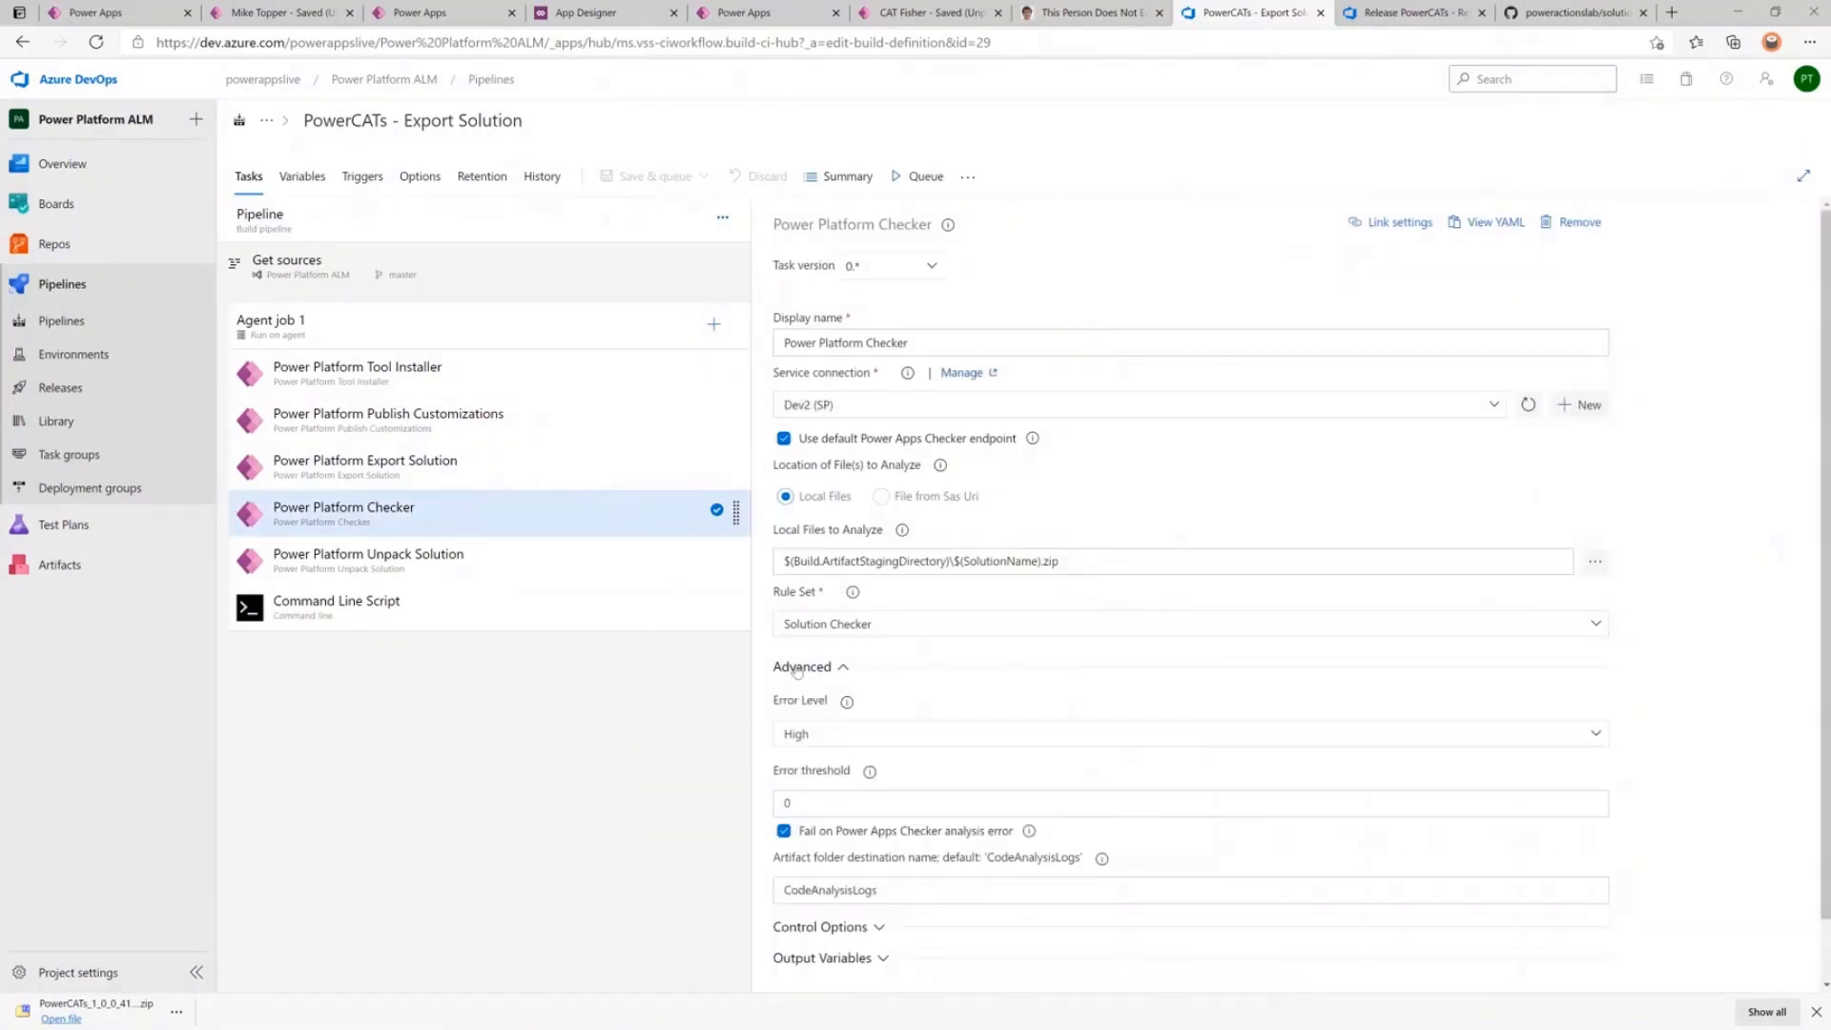
{"action": "scroll", "coordinate": [797, 670], "scroll_direction": "down", "scroll_amount": 1}
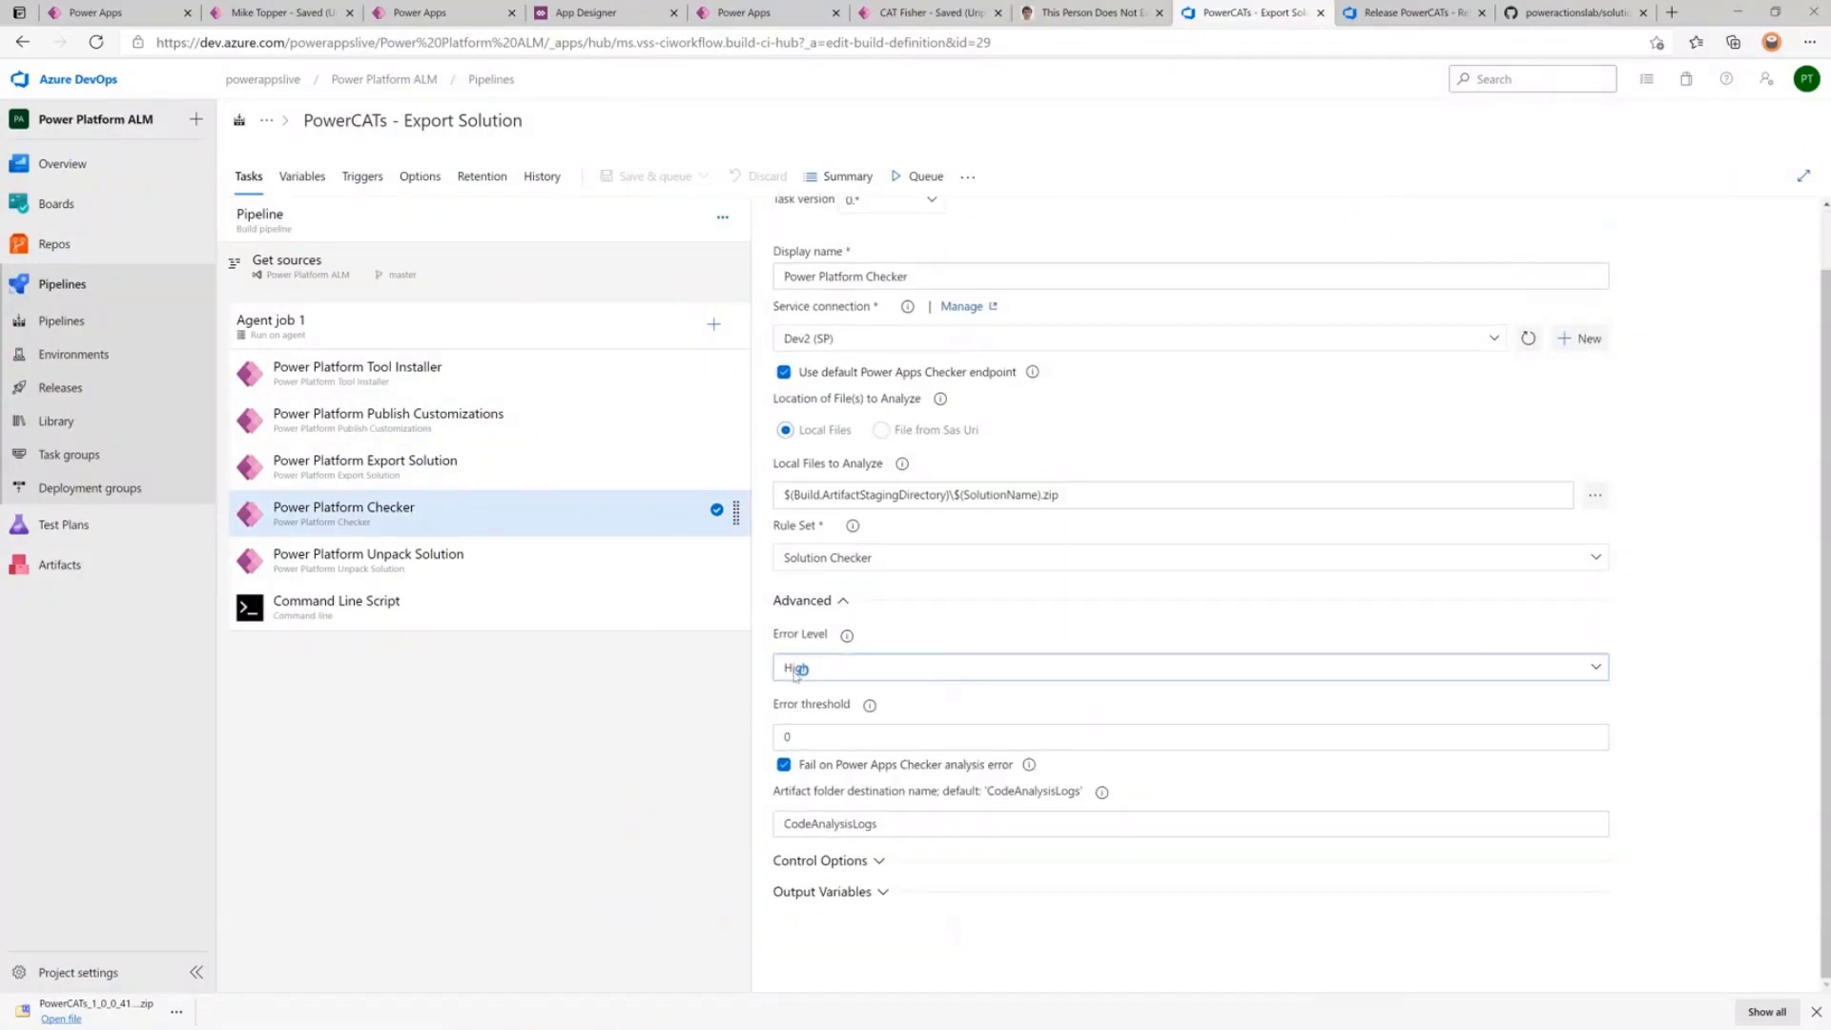
{"action": "double_click", "coordinate": [810, 741]}
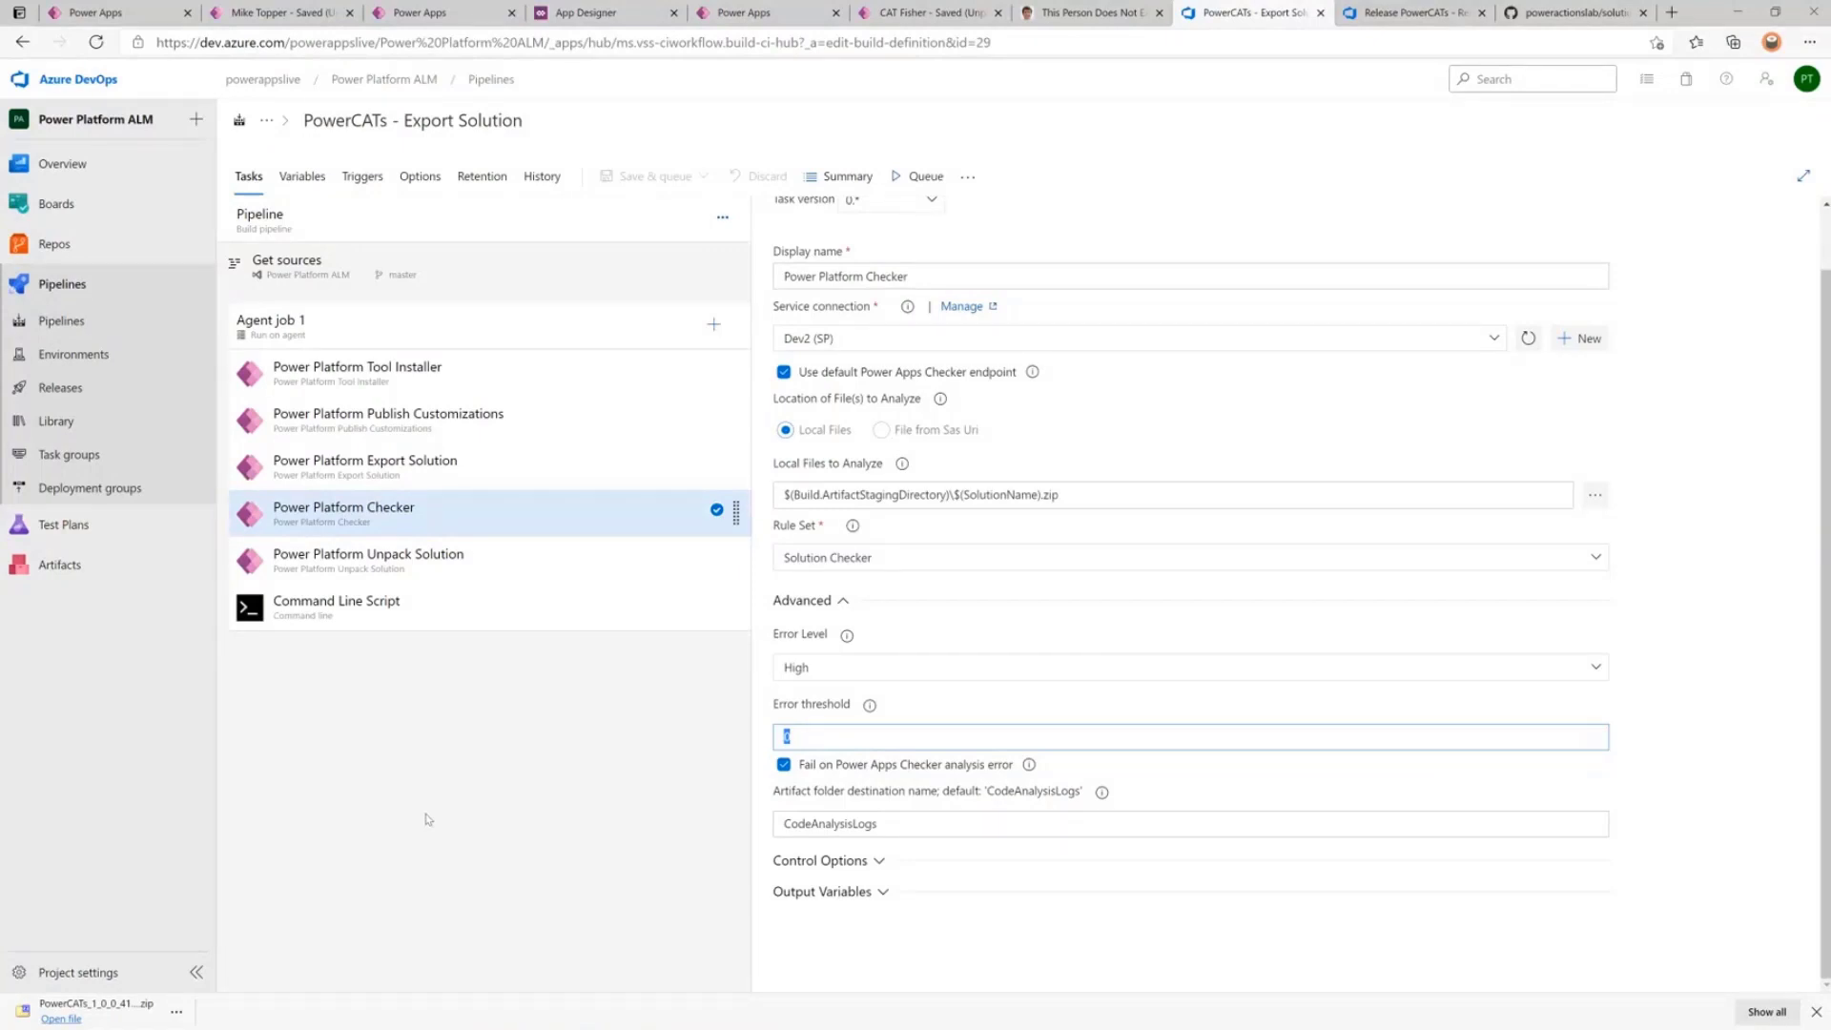
{"action": "left_click", "coordinate": [1407, 16]}
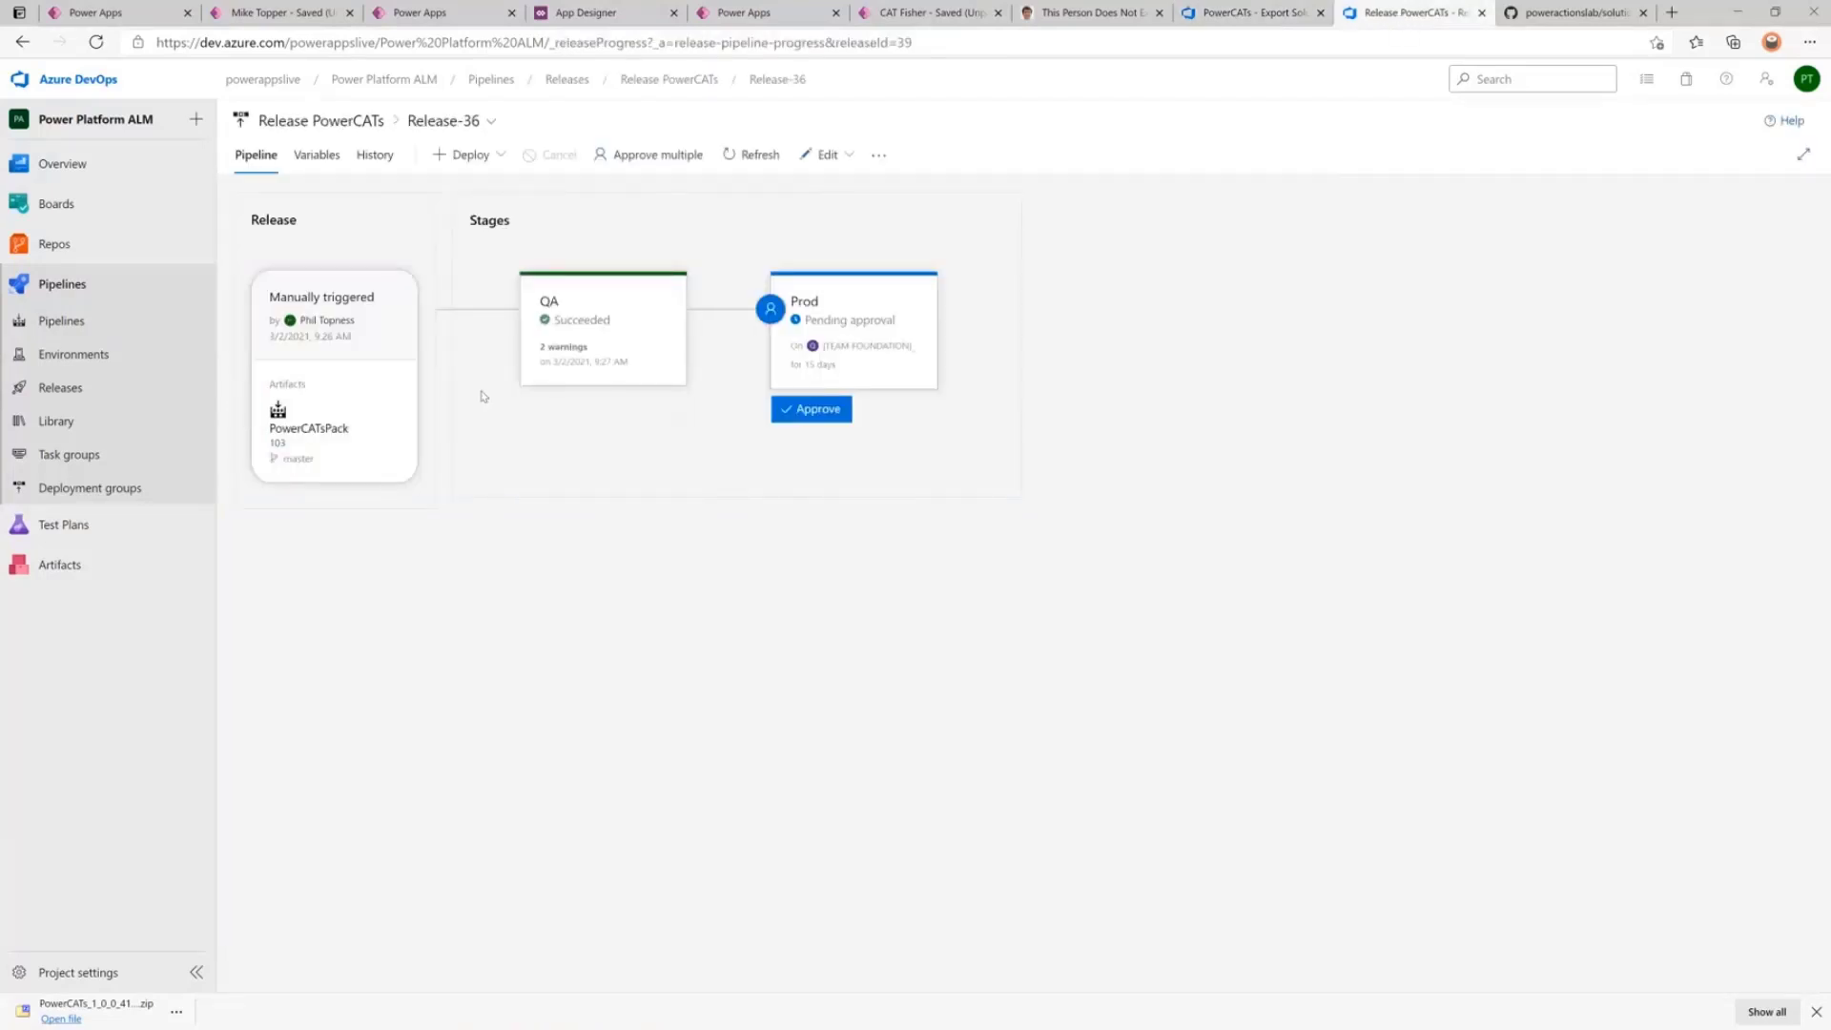
Review Release-36's QA and Prod stages, then go to GitHub's solutions/PowerCATs folder.
{"action": "mouse_move", "coordinate": [603, 347]}
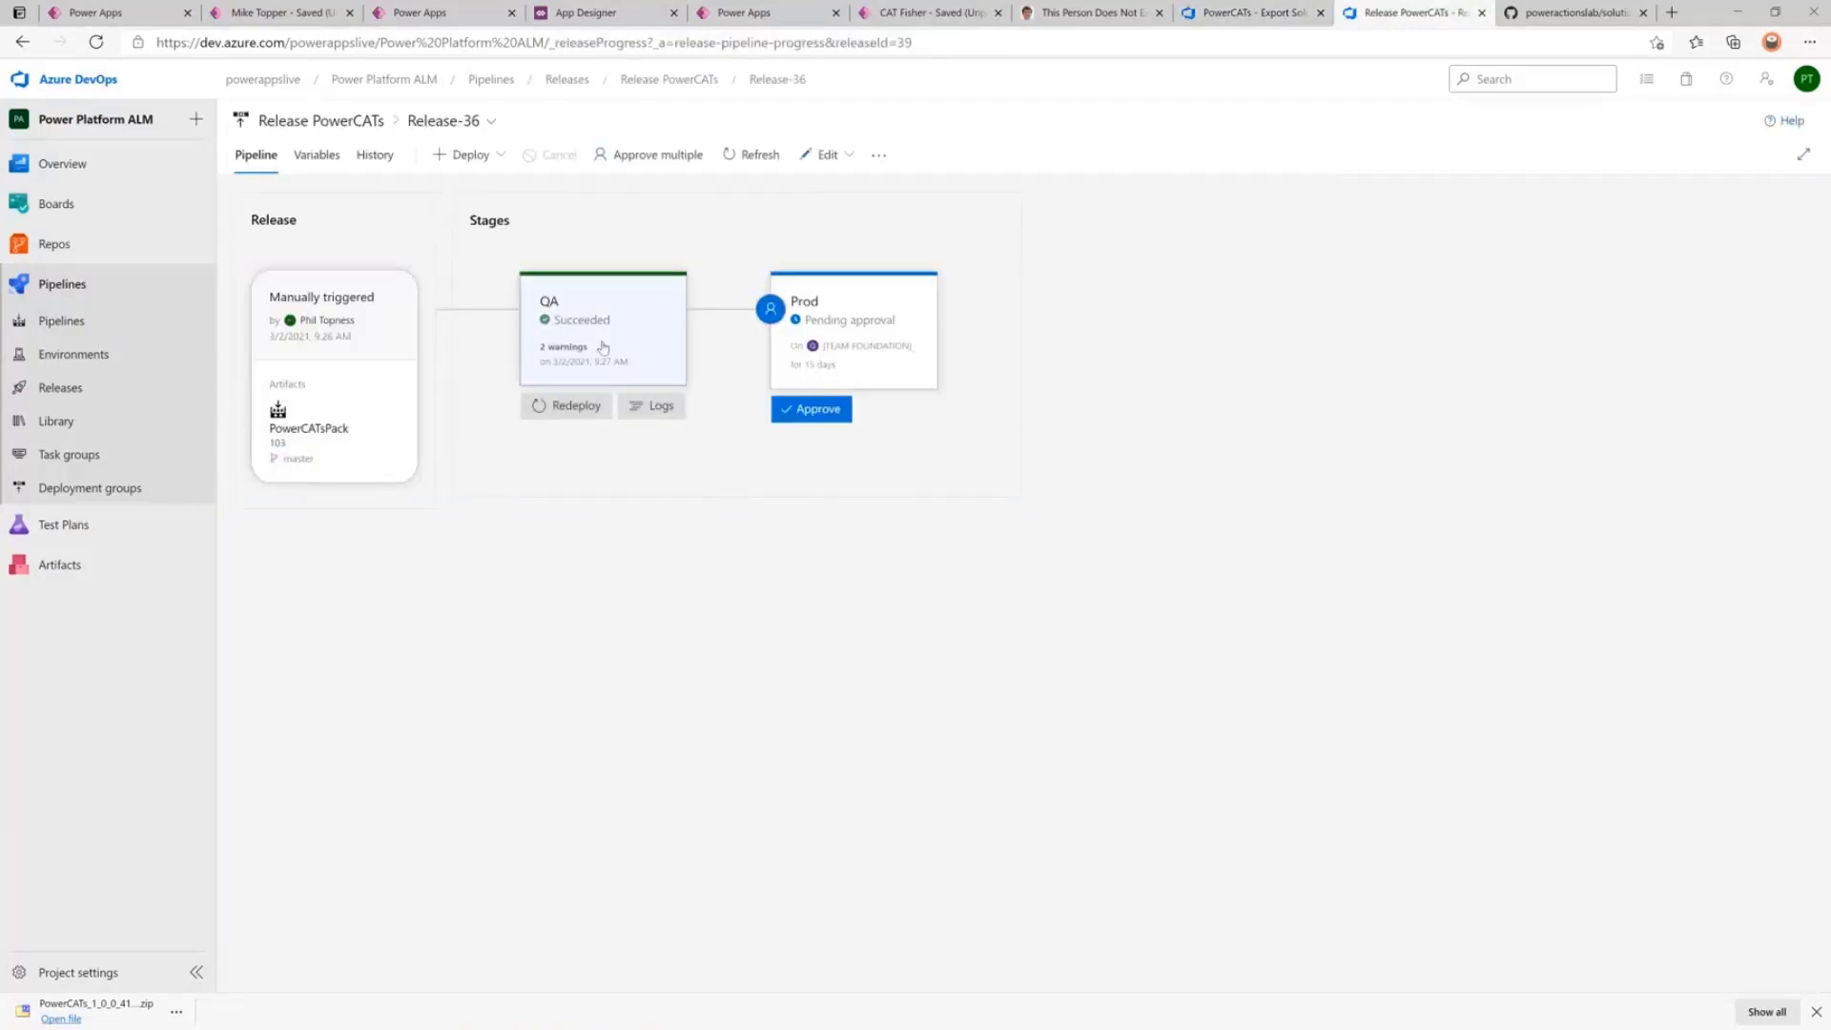
{"action": "mouse_move", "coordinate": [824, 370]}
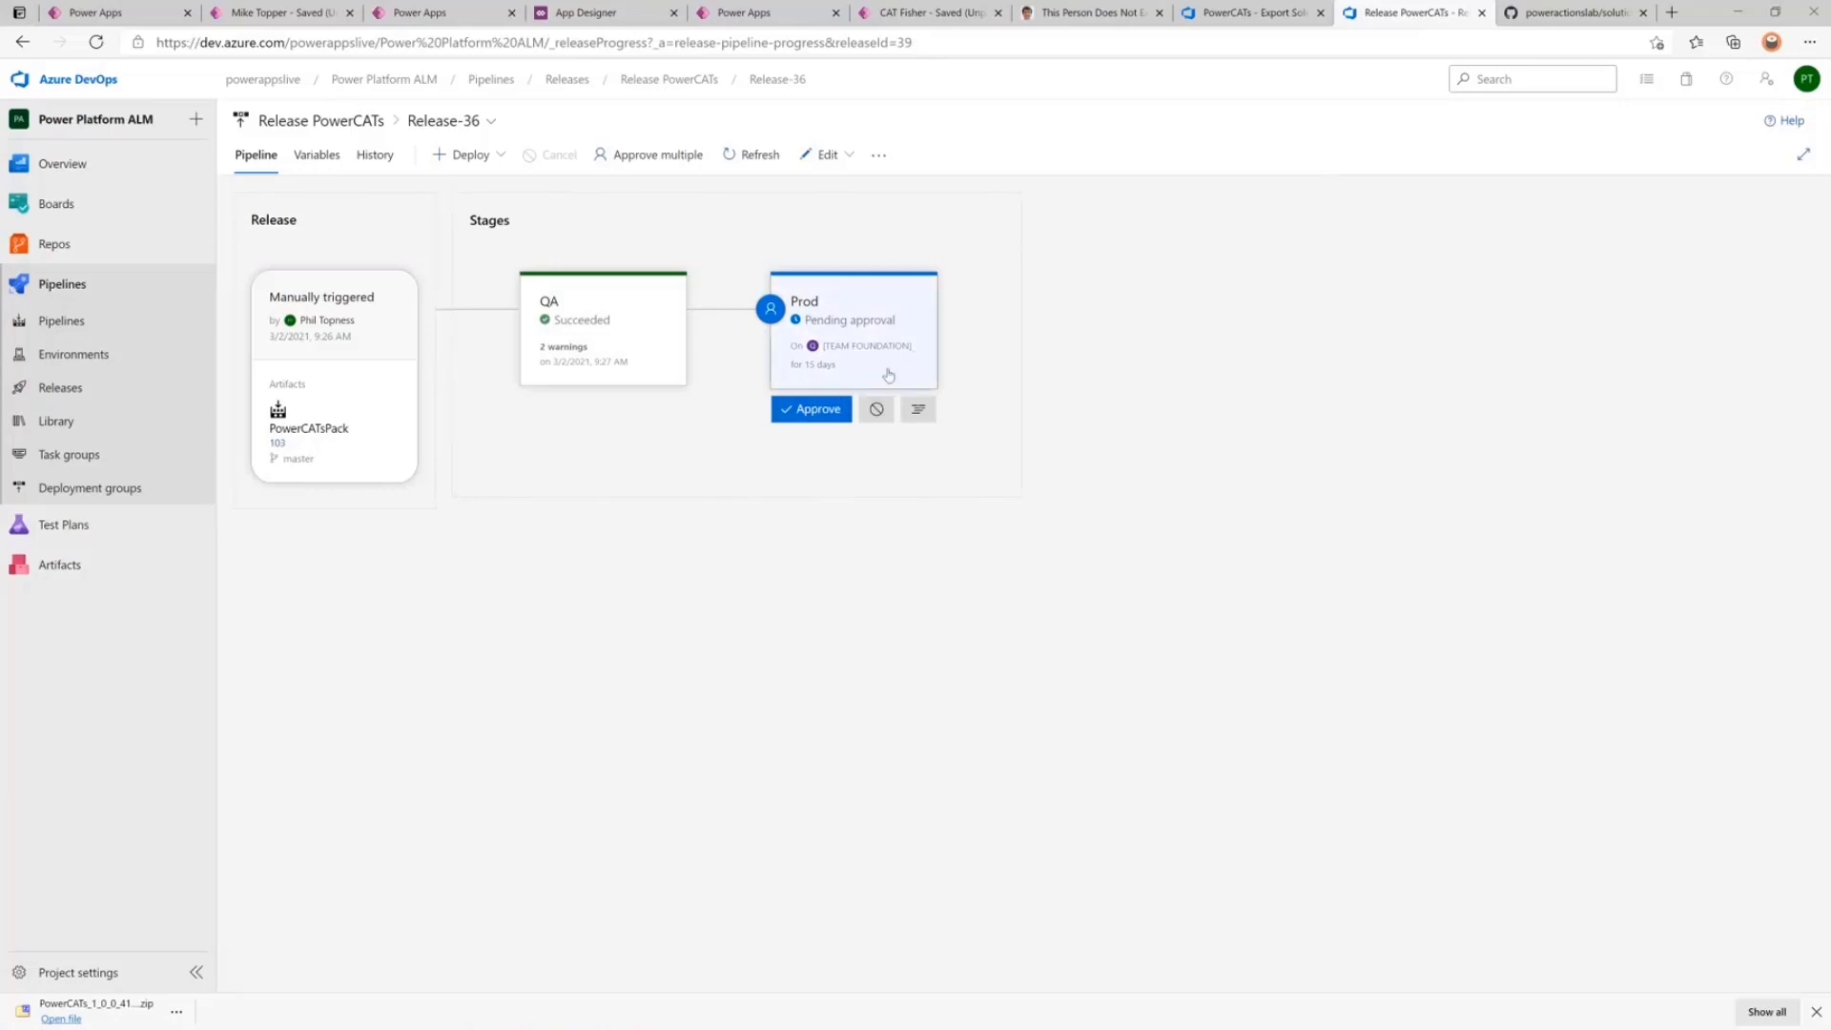
{"action": "left_click", "coordinate": [1567, 13]}
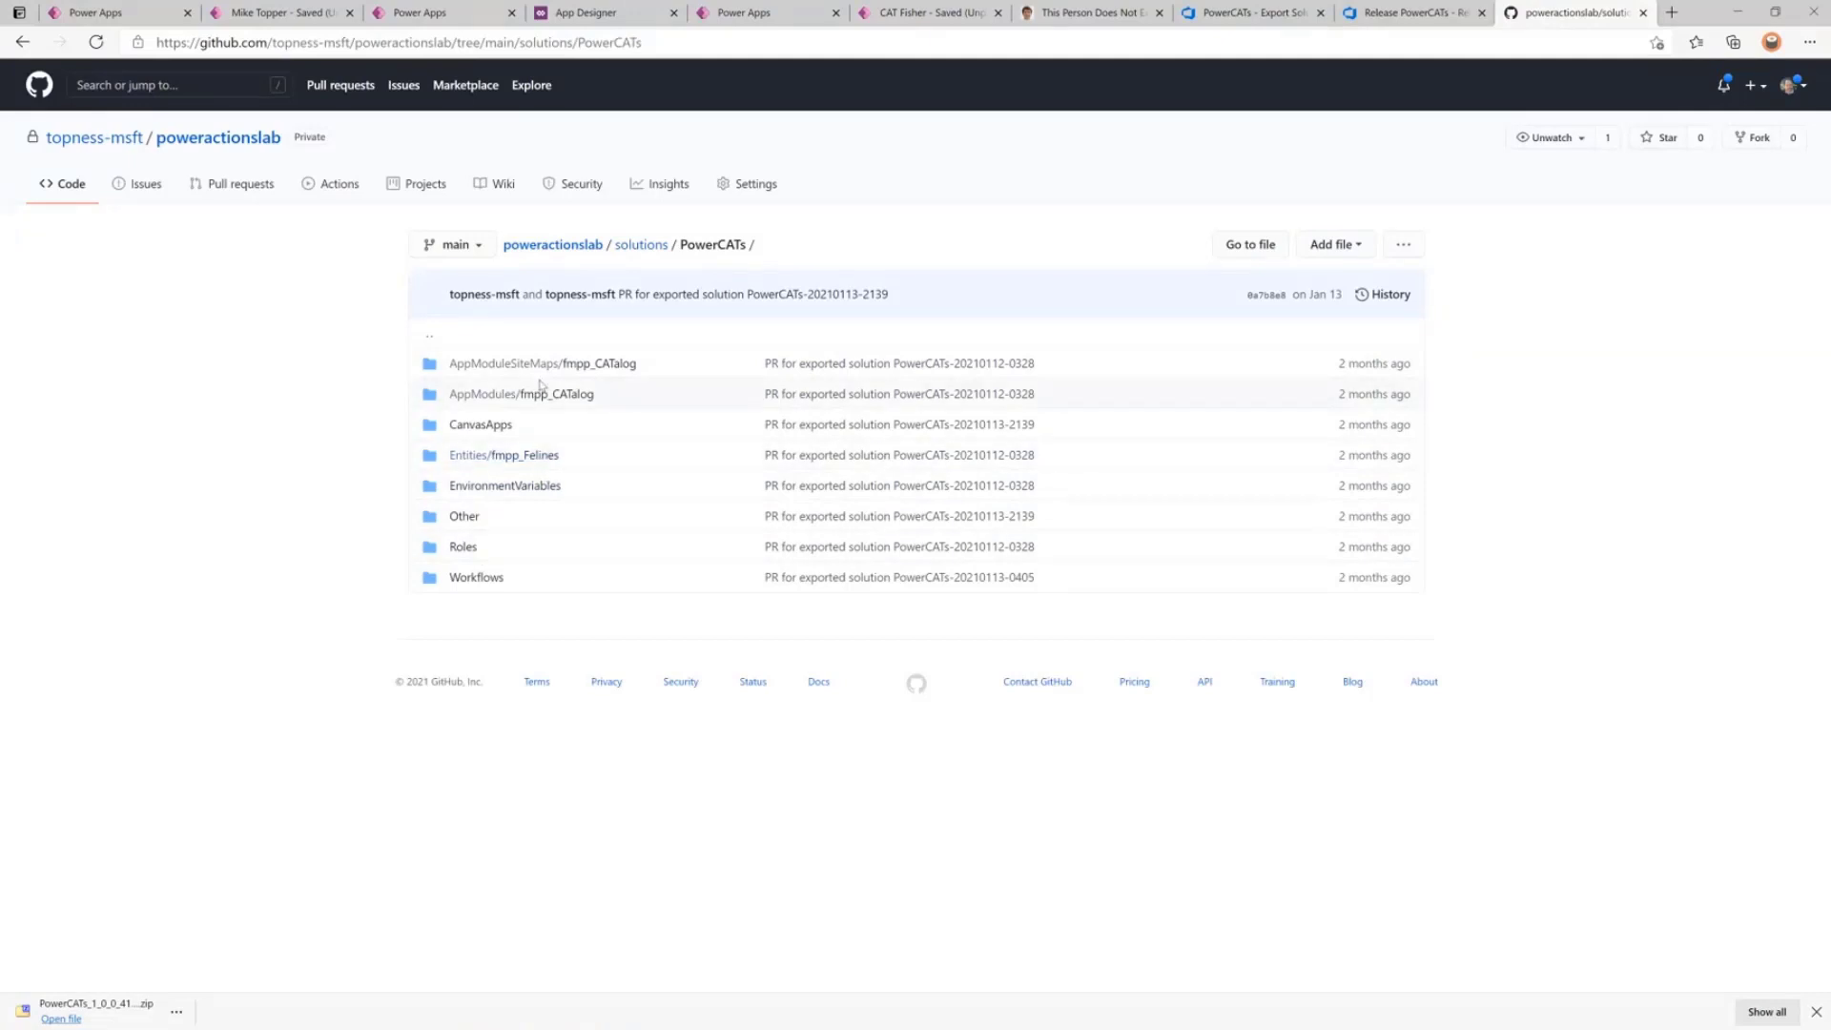
Show the poweractionslab repository's Actions workflows list.
{"action": "left_click", "coordinate": [338, 187]}
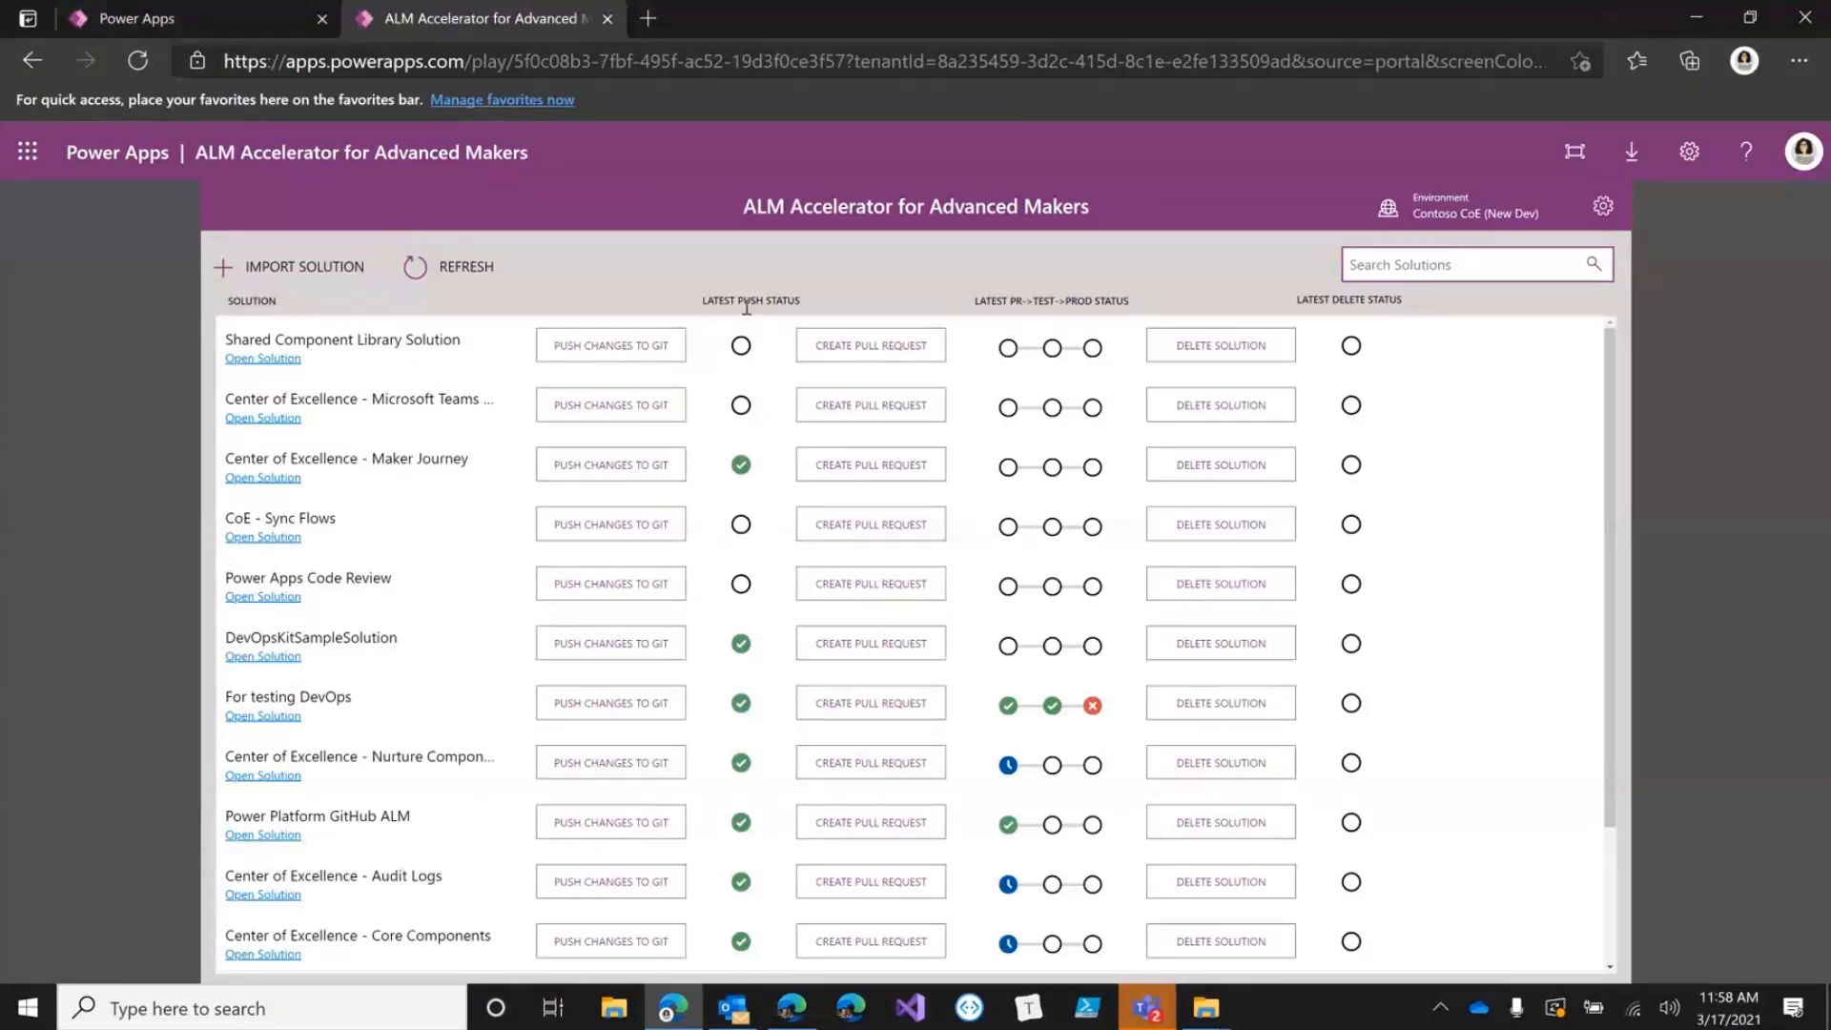
Switch with Alt+Tab to the ALM Accelerator for Makers projects window.
{"action": "key", "text": "alt+Tab"}
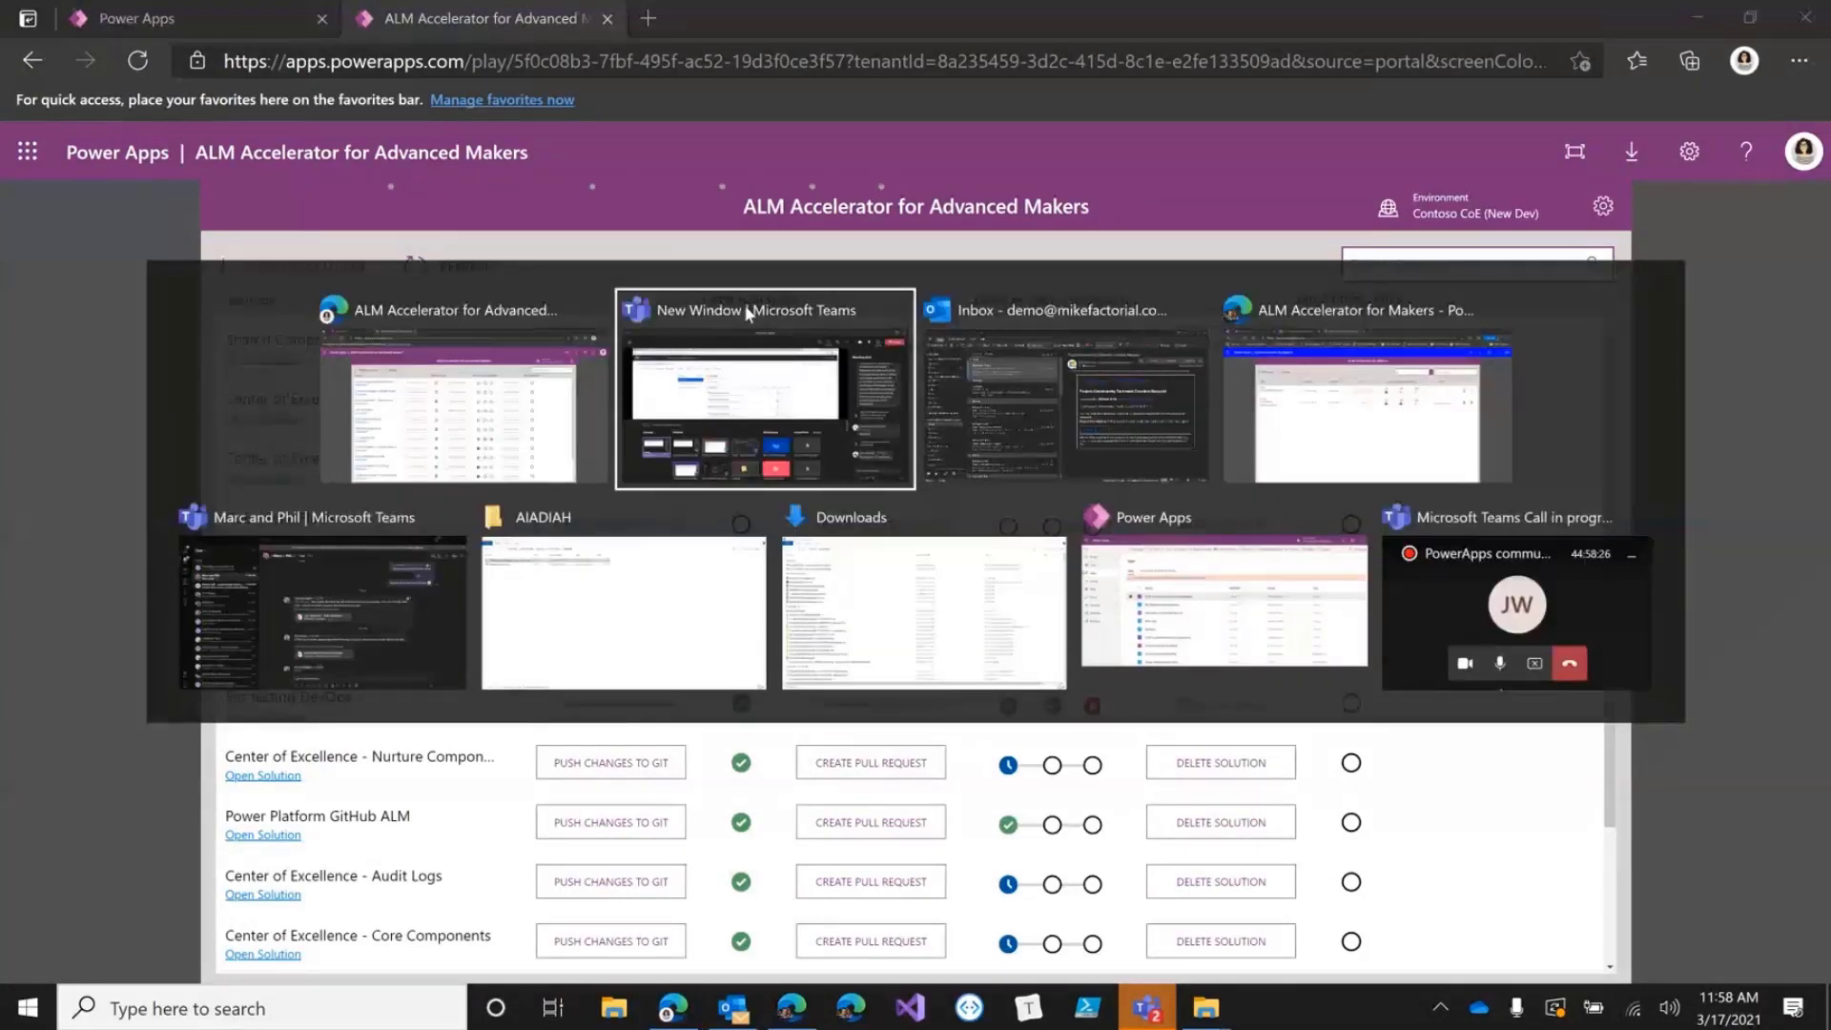
{"action": "key", "text": "alt+Tab"}
{"action": "key", "text": "alt+Tab"}
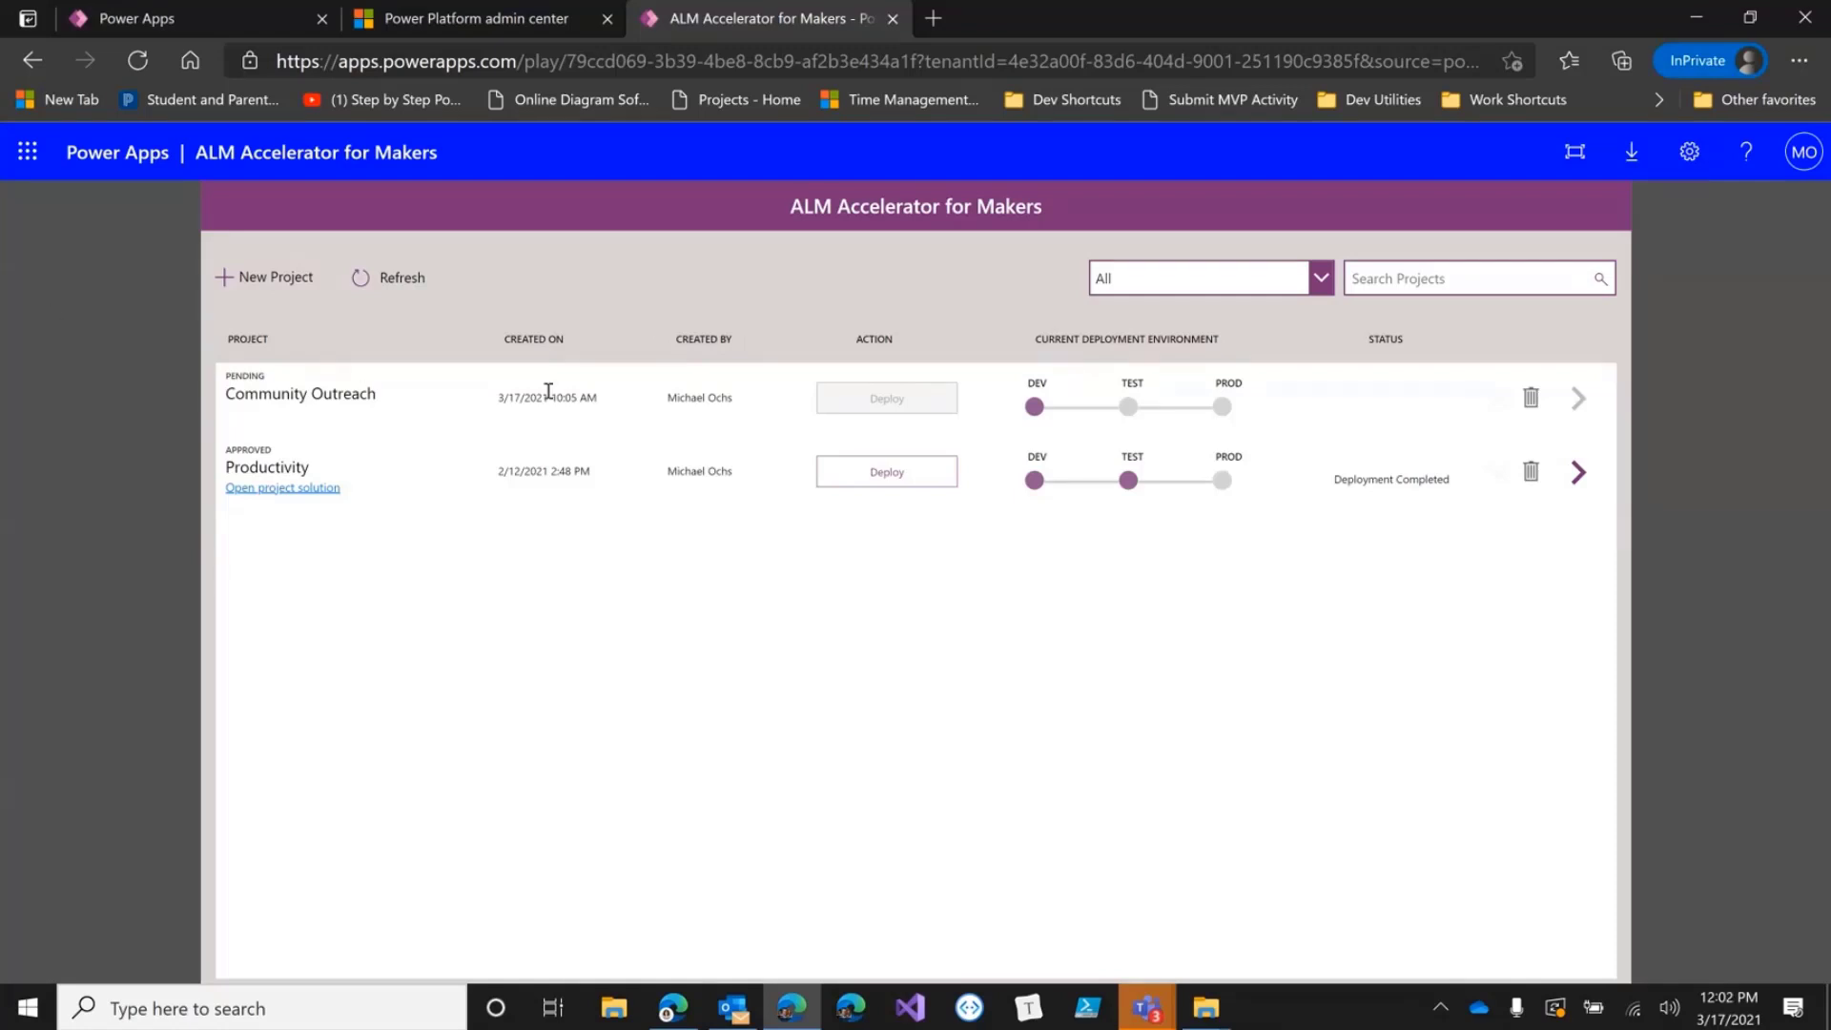
{"action": "left_click", "coordinate": [222, 278]}
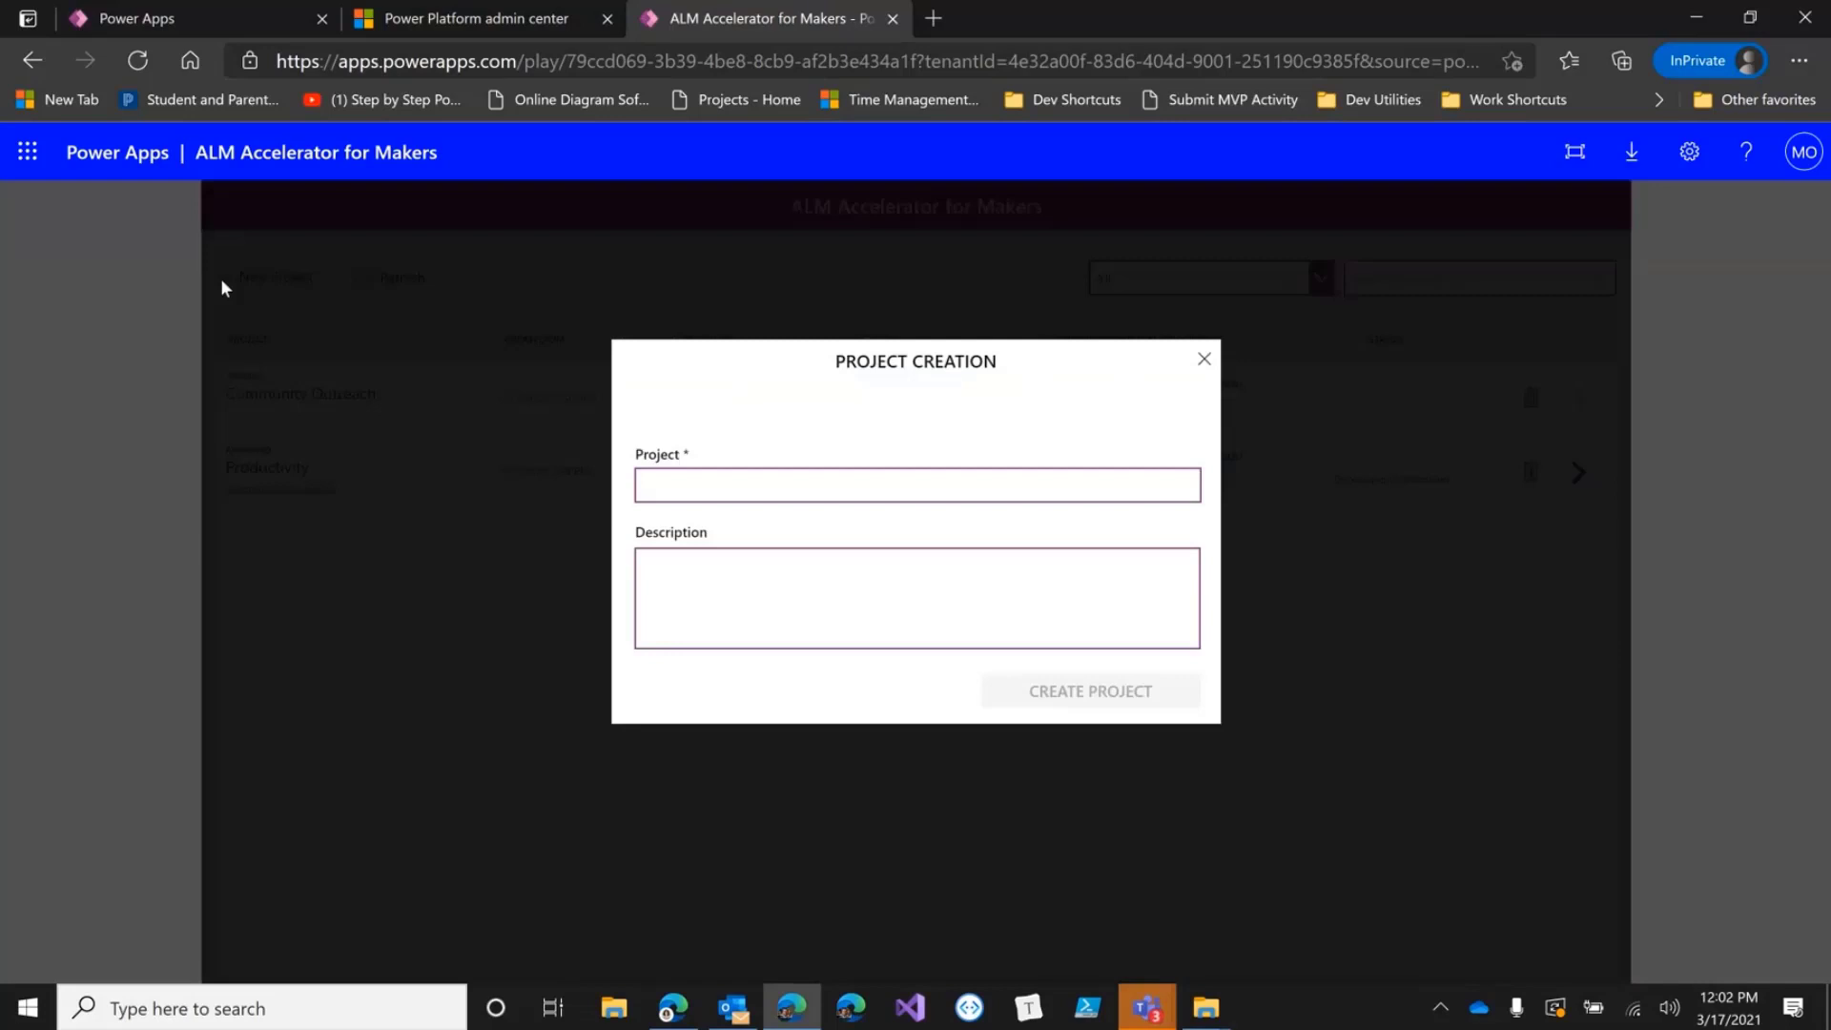
{"action": "left_click", "coordinate": [685, 483]}
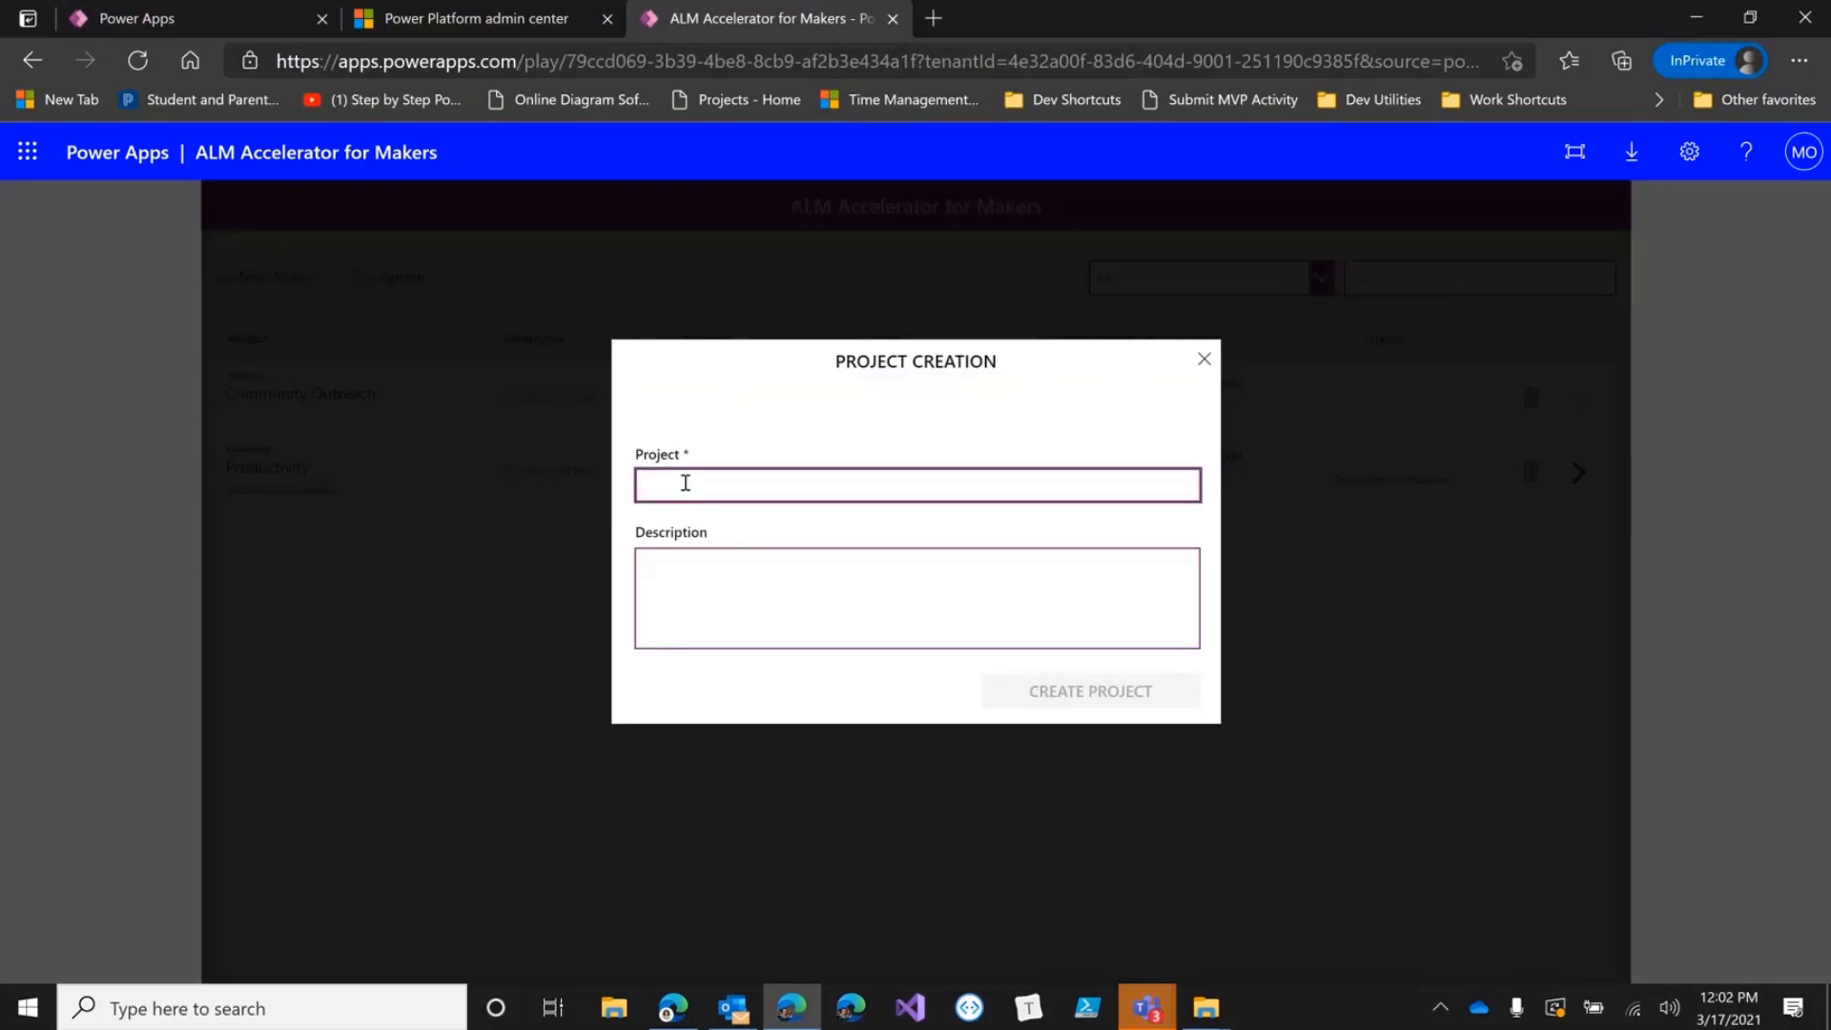
{"action": "type", "text": "COmmuni"}
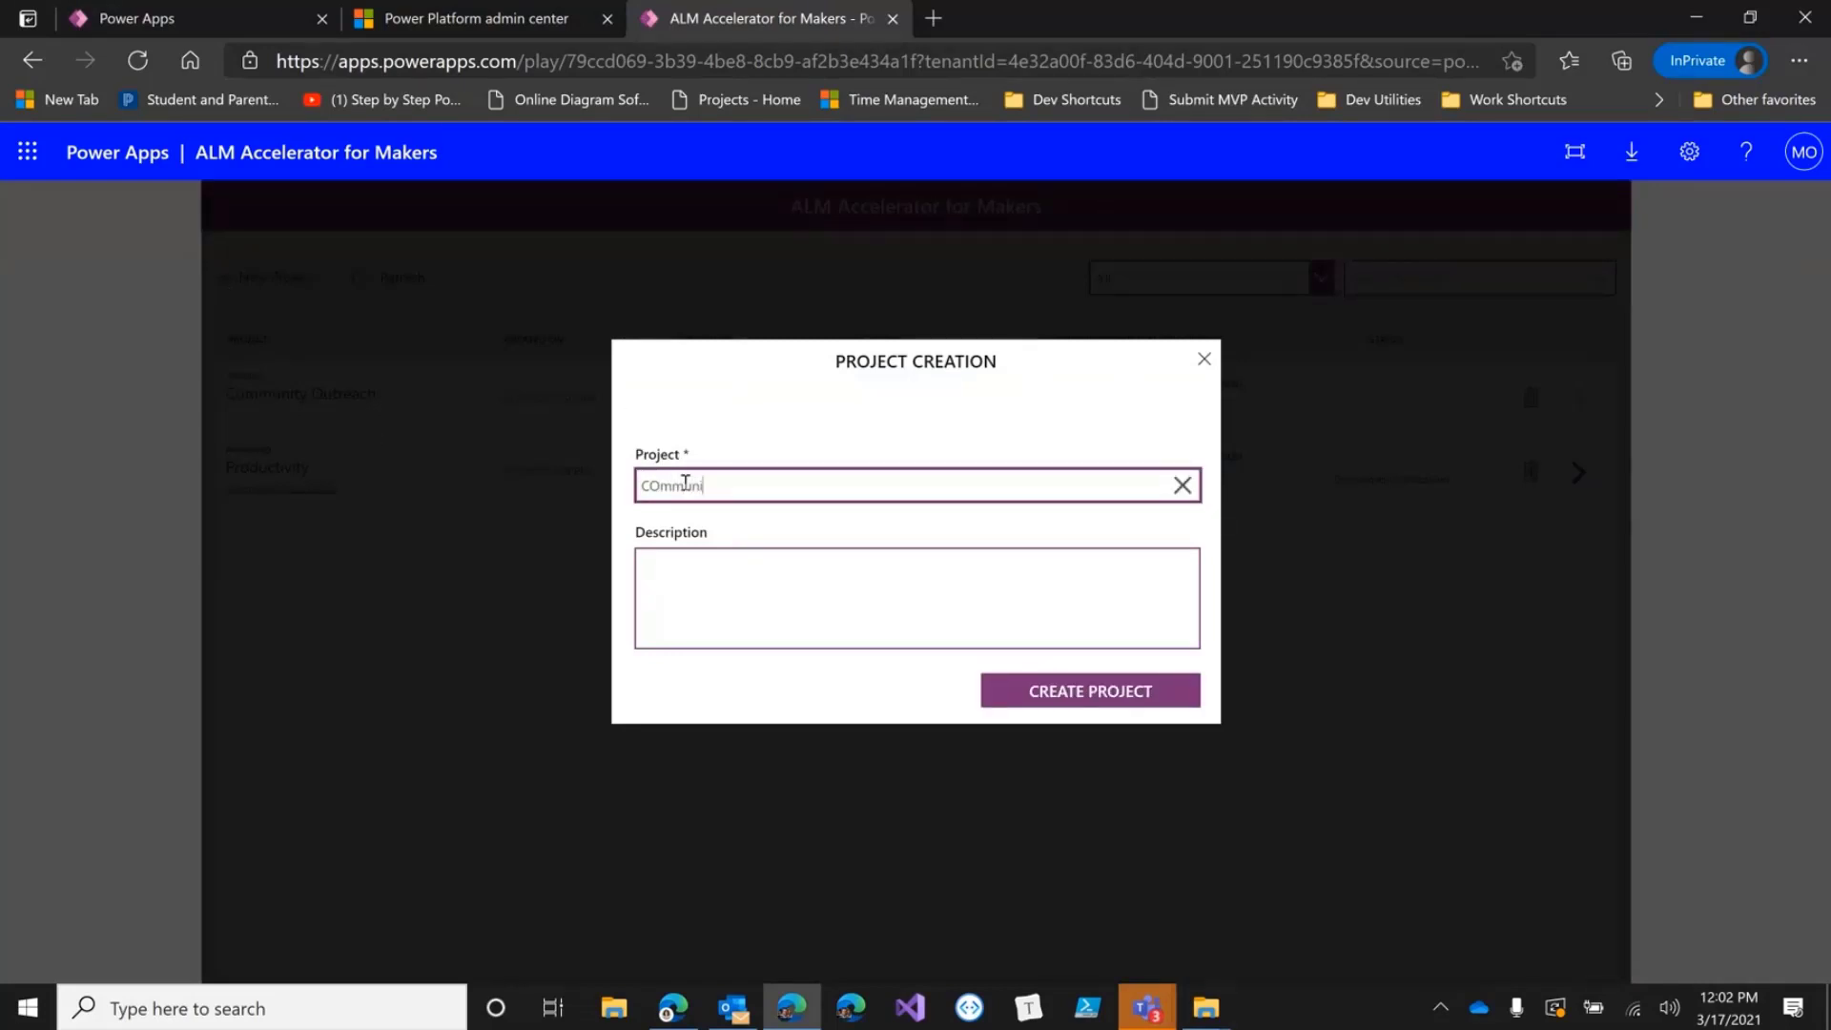
{"action": "type", "text": "ty Project"}
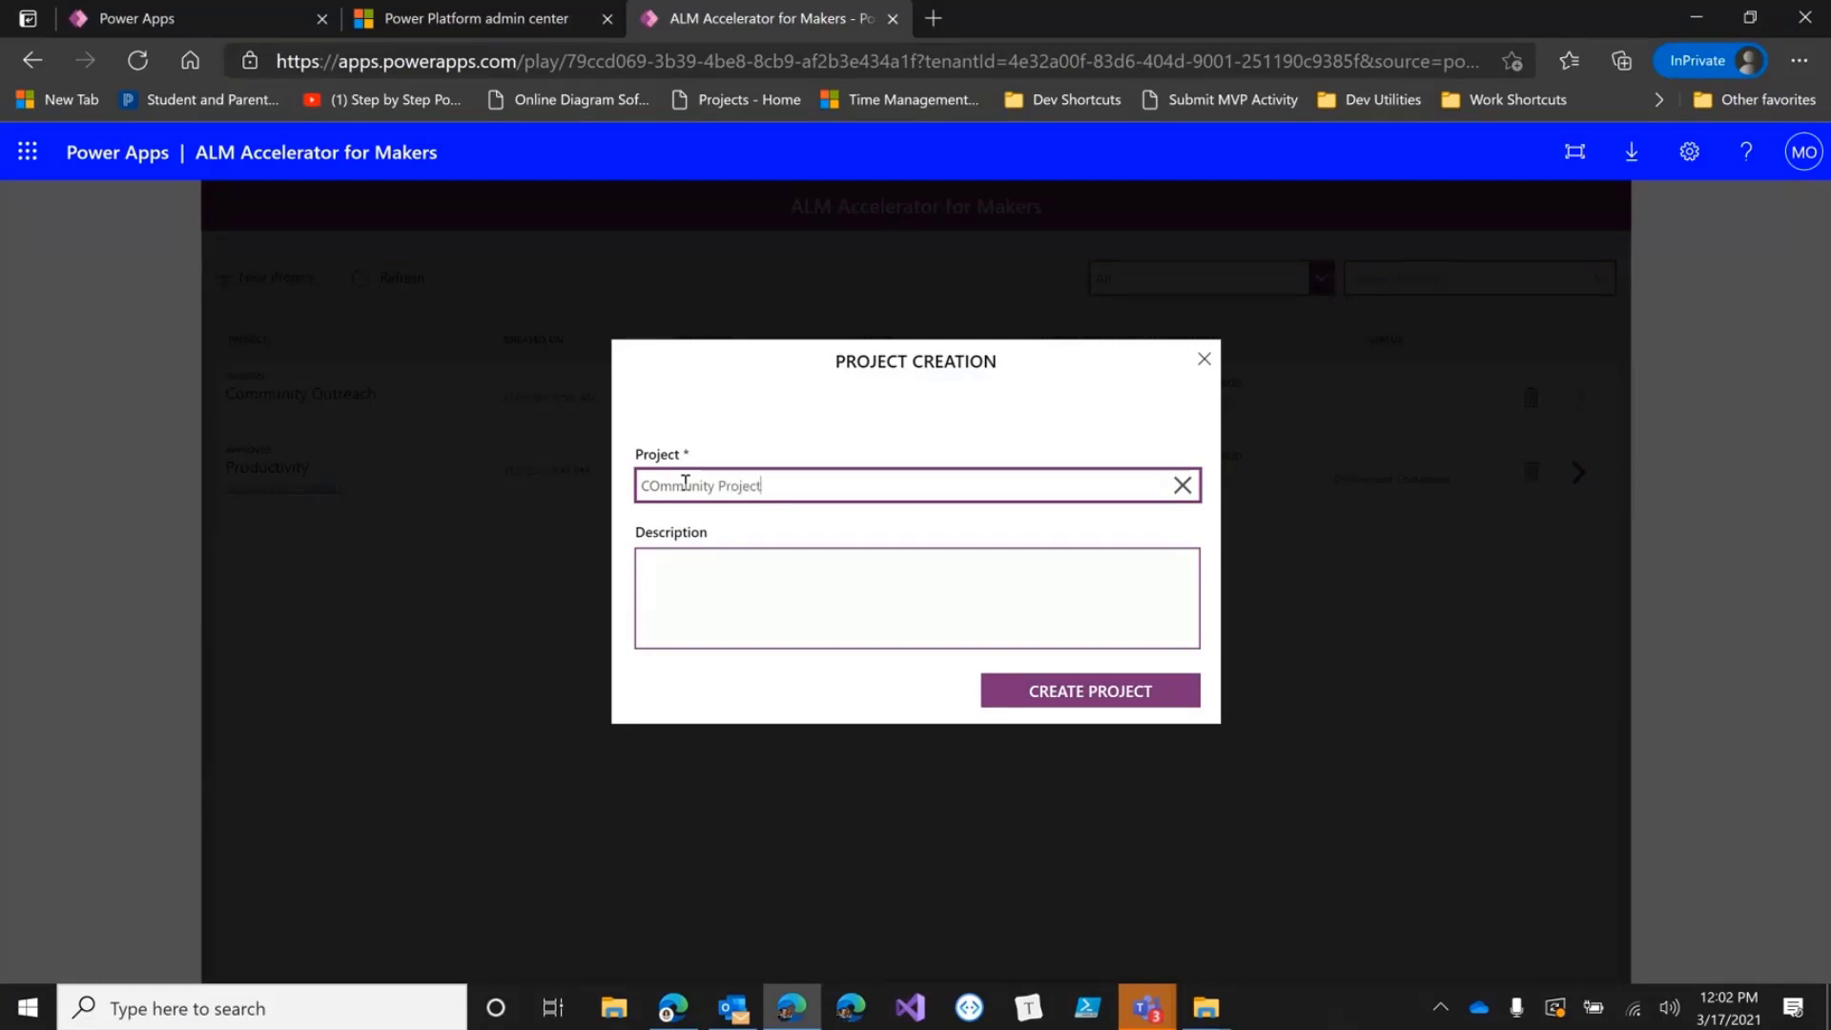
{"action": "left_click", "coordinate": [724, 598]}
{"action": "type", "text": "Looking to build something"}
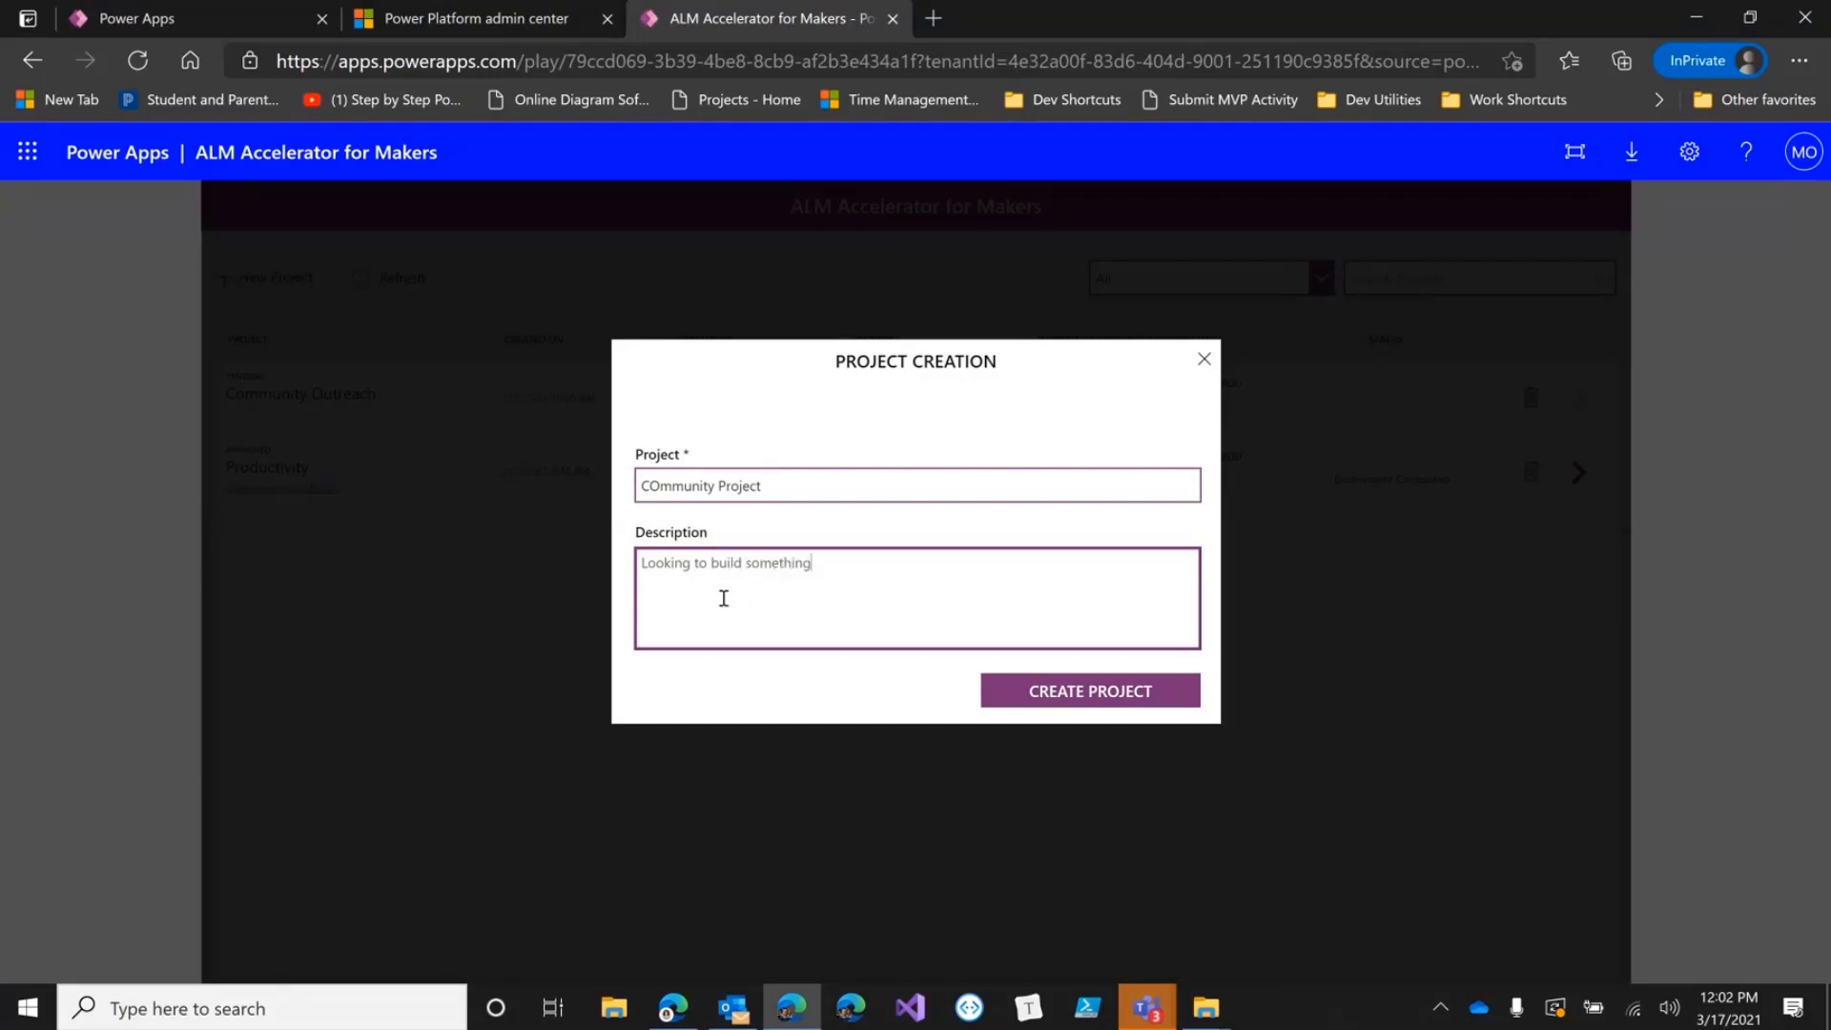
{"action": "type", "text": " cool"}
{"action": "left_click", "coordinate": [1204, 362]}
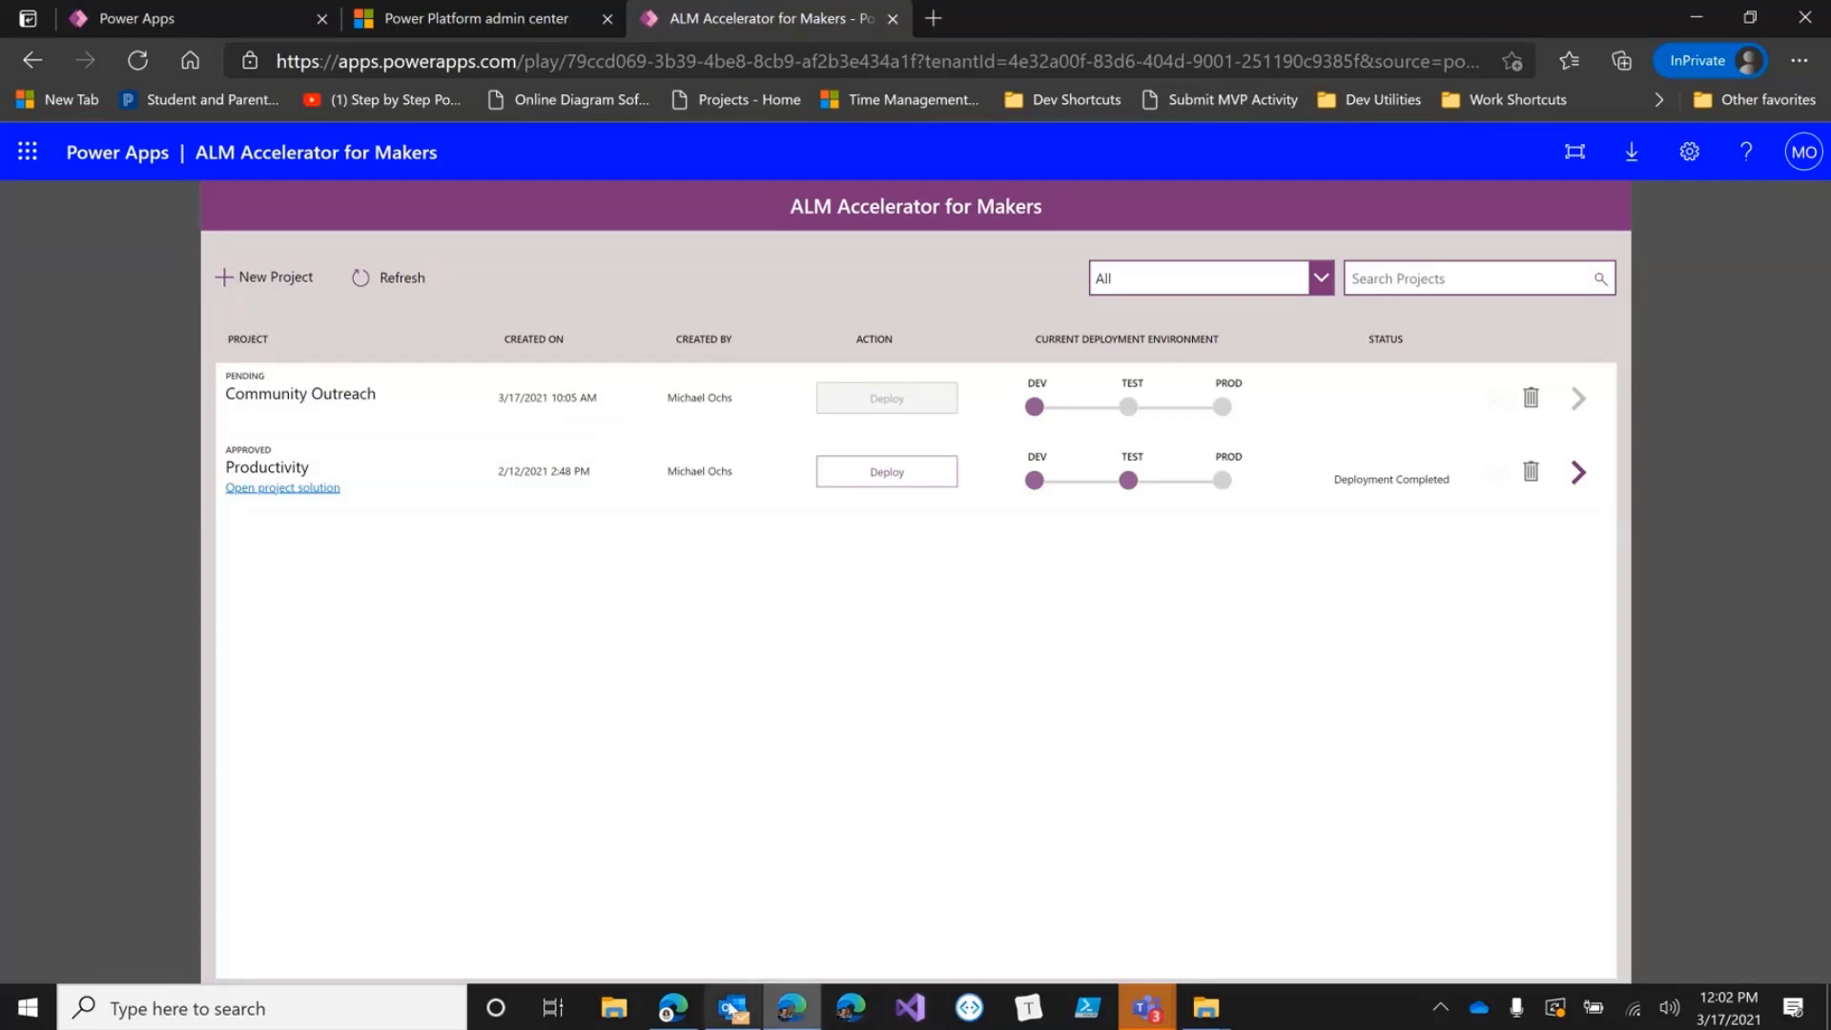
{"action": "mouse_move", "coordinate": [731, 1008]}
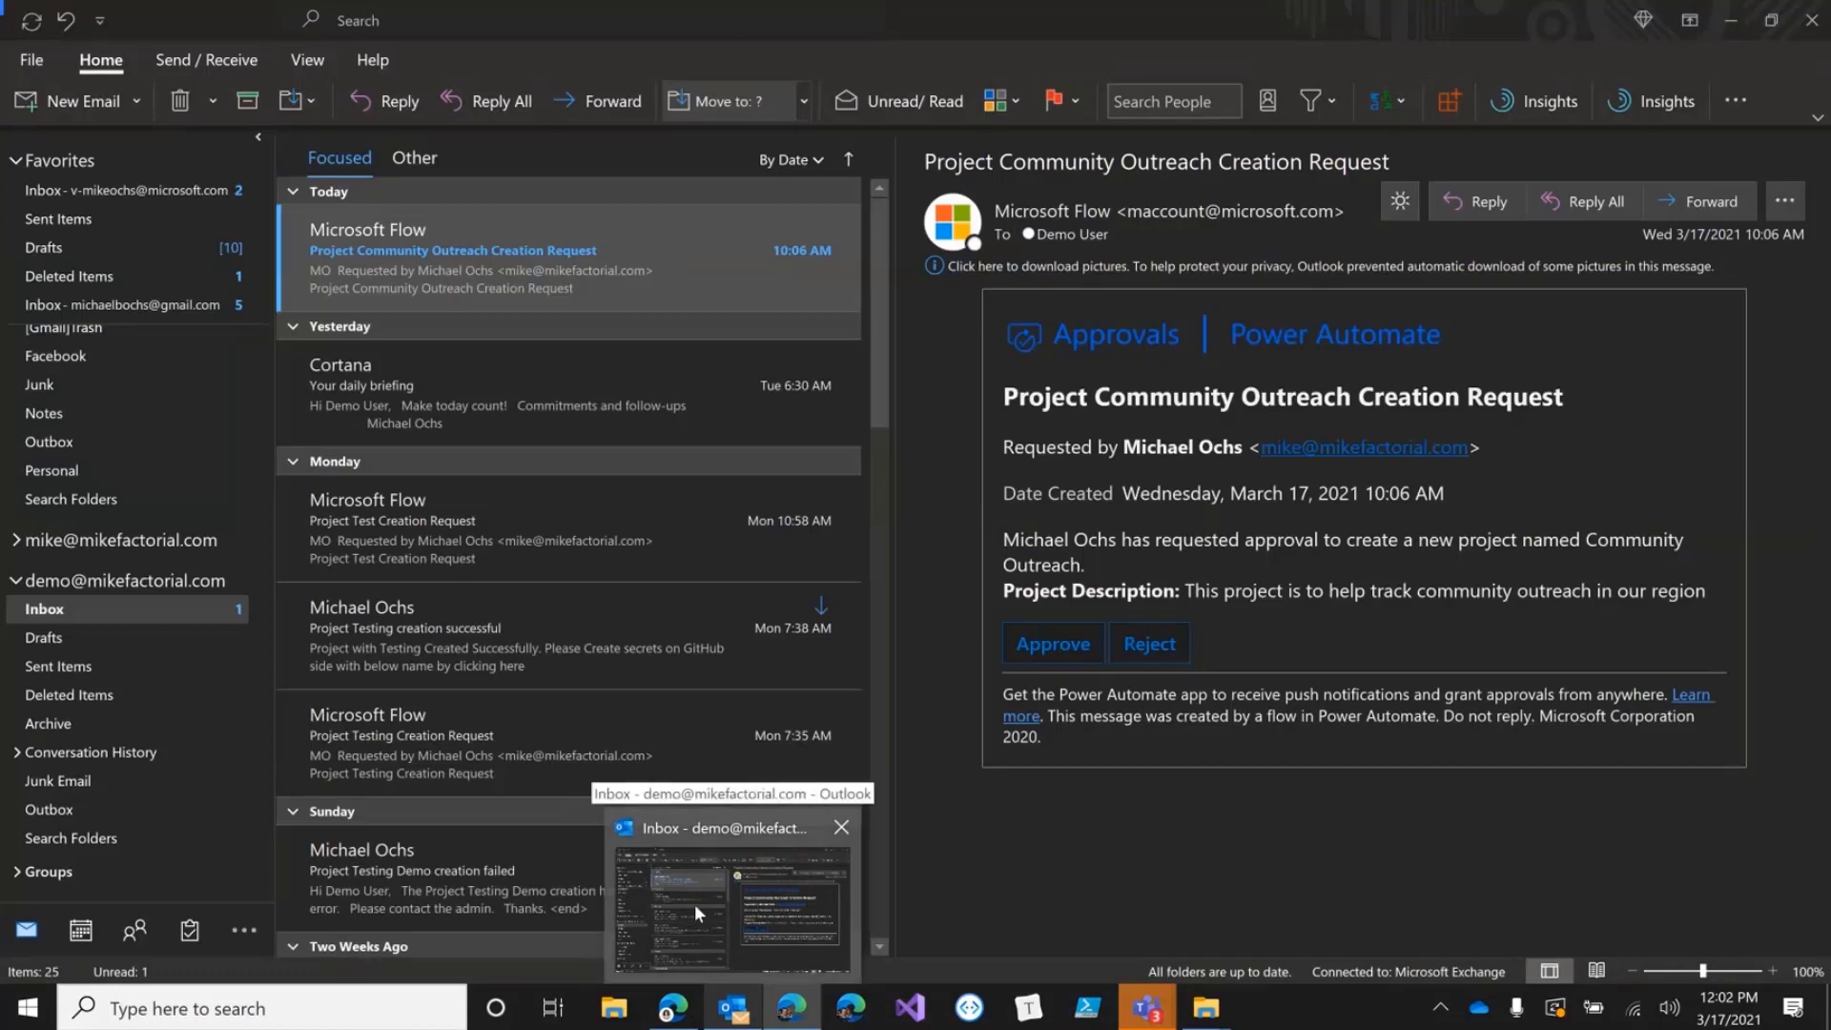
Approve the Community Outreach project request in Outlook with the comment 'This looks good'.
{"action": "left_click", "coordinate": [694, 904]}
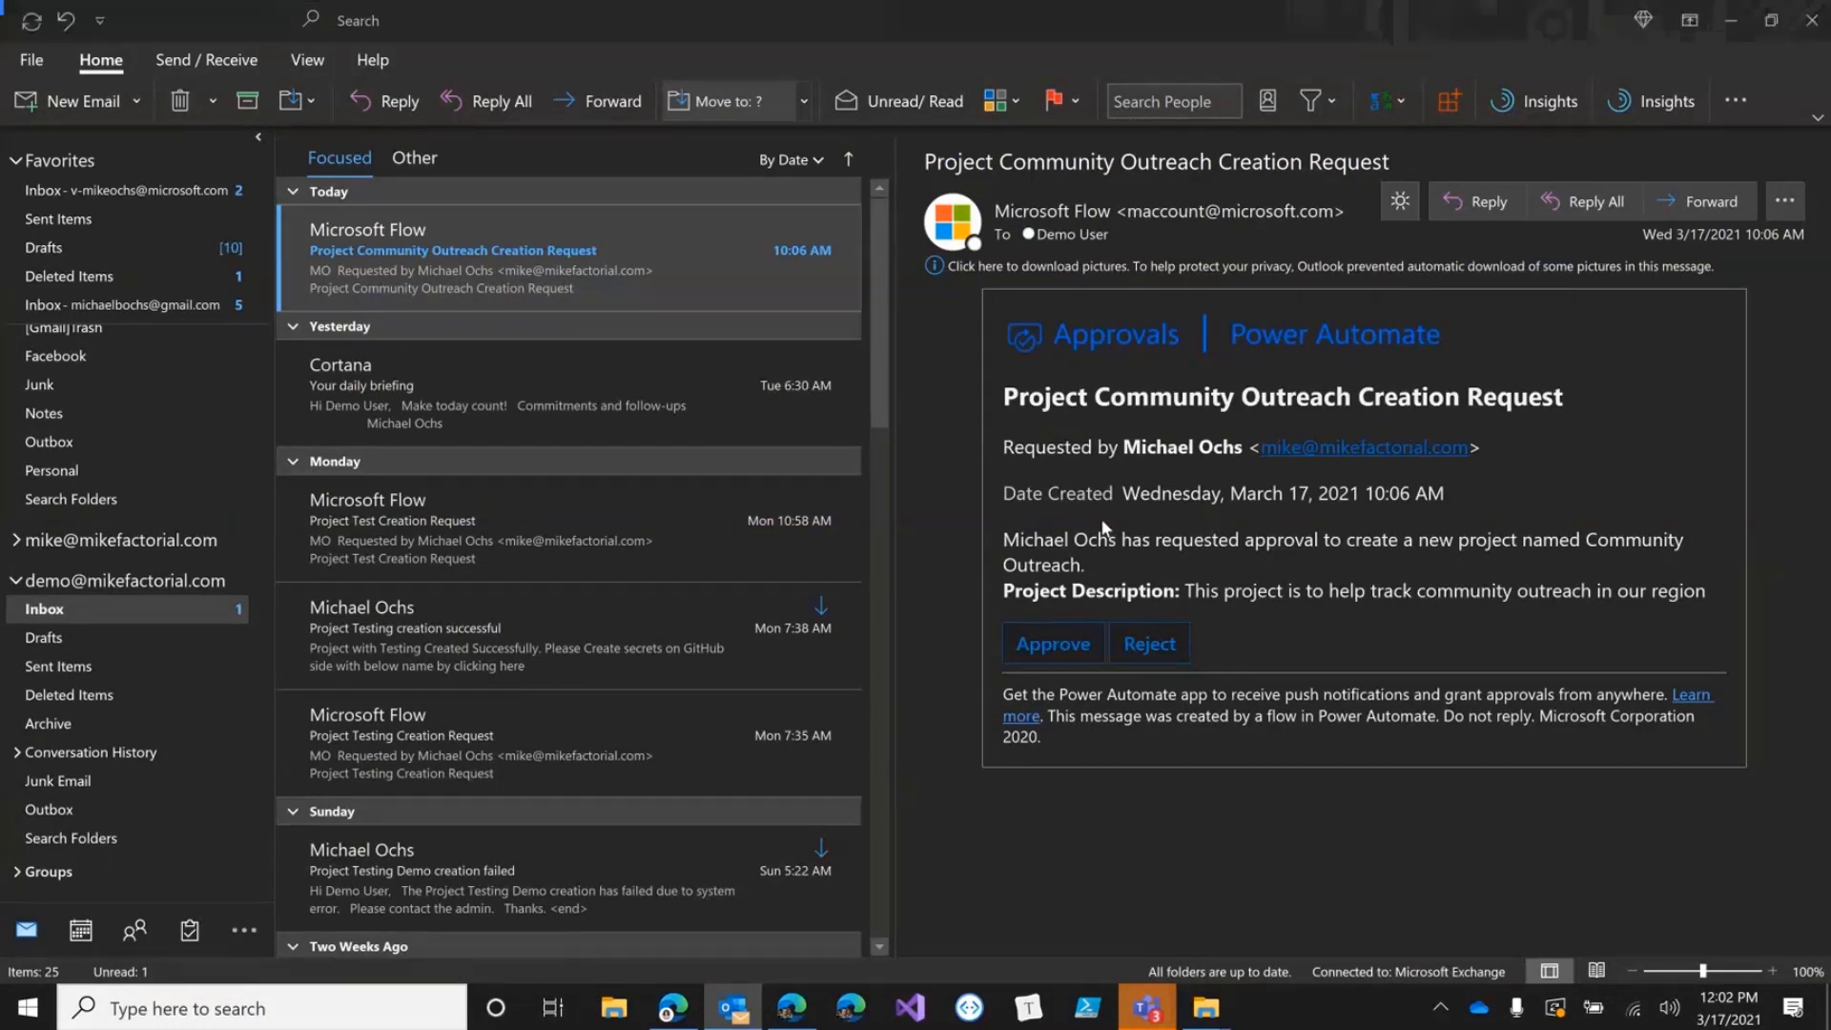
{"action": "key", "text": "alt+Tab"}
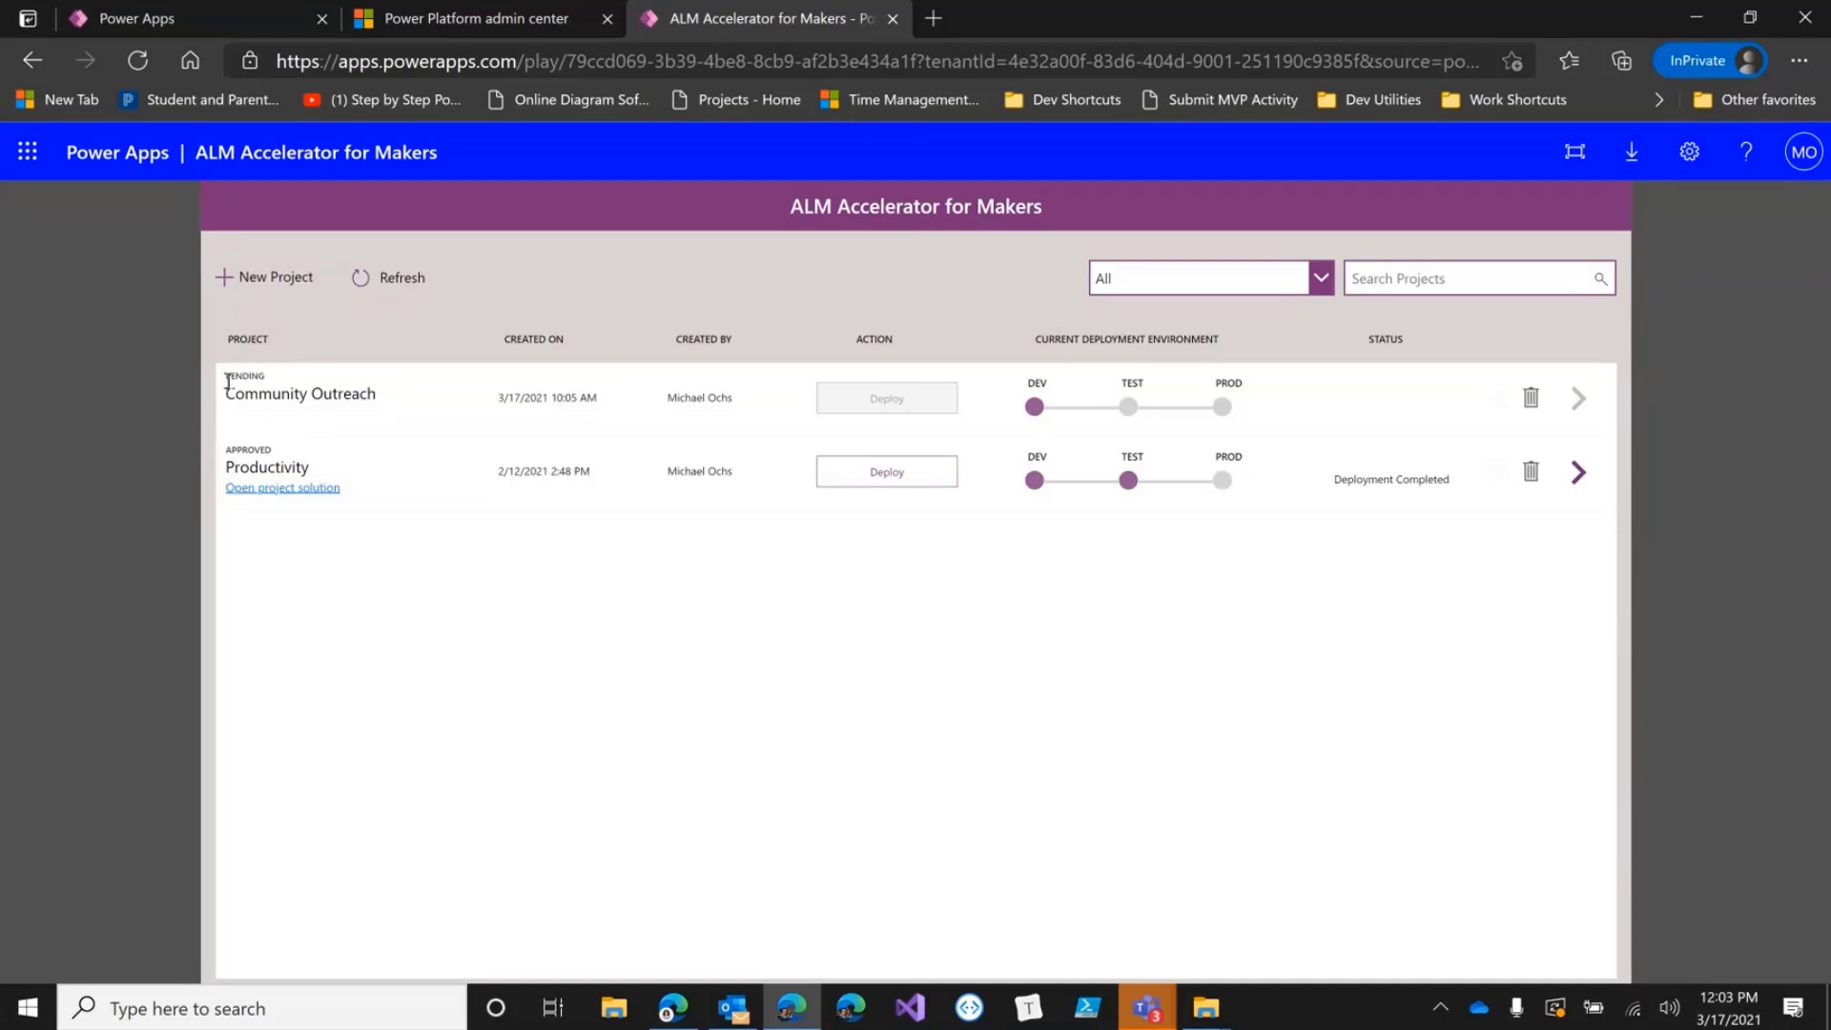
{"action": "key", "text": "alt+Tab"}
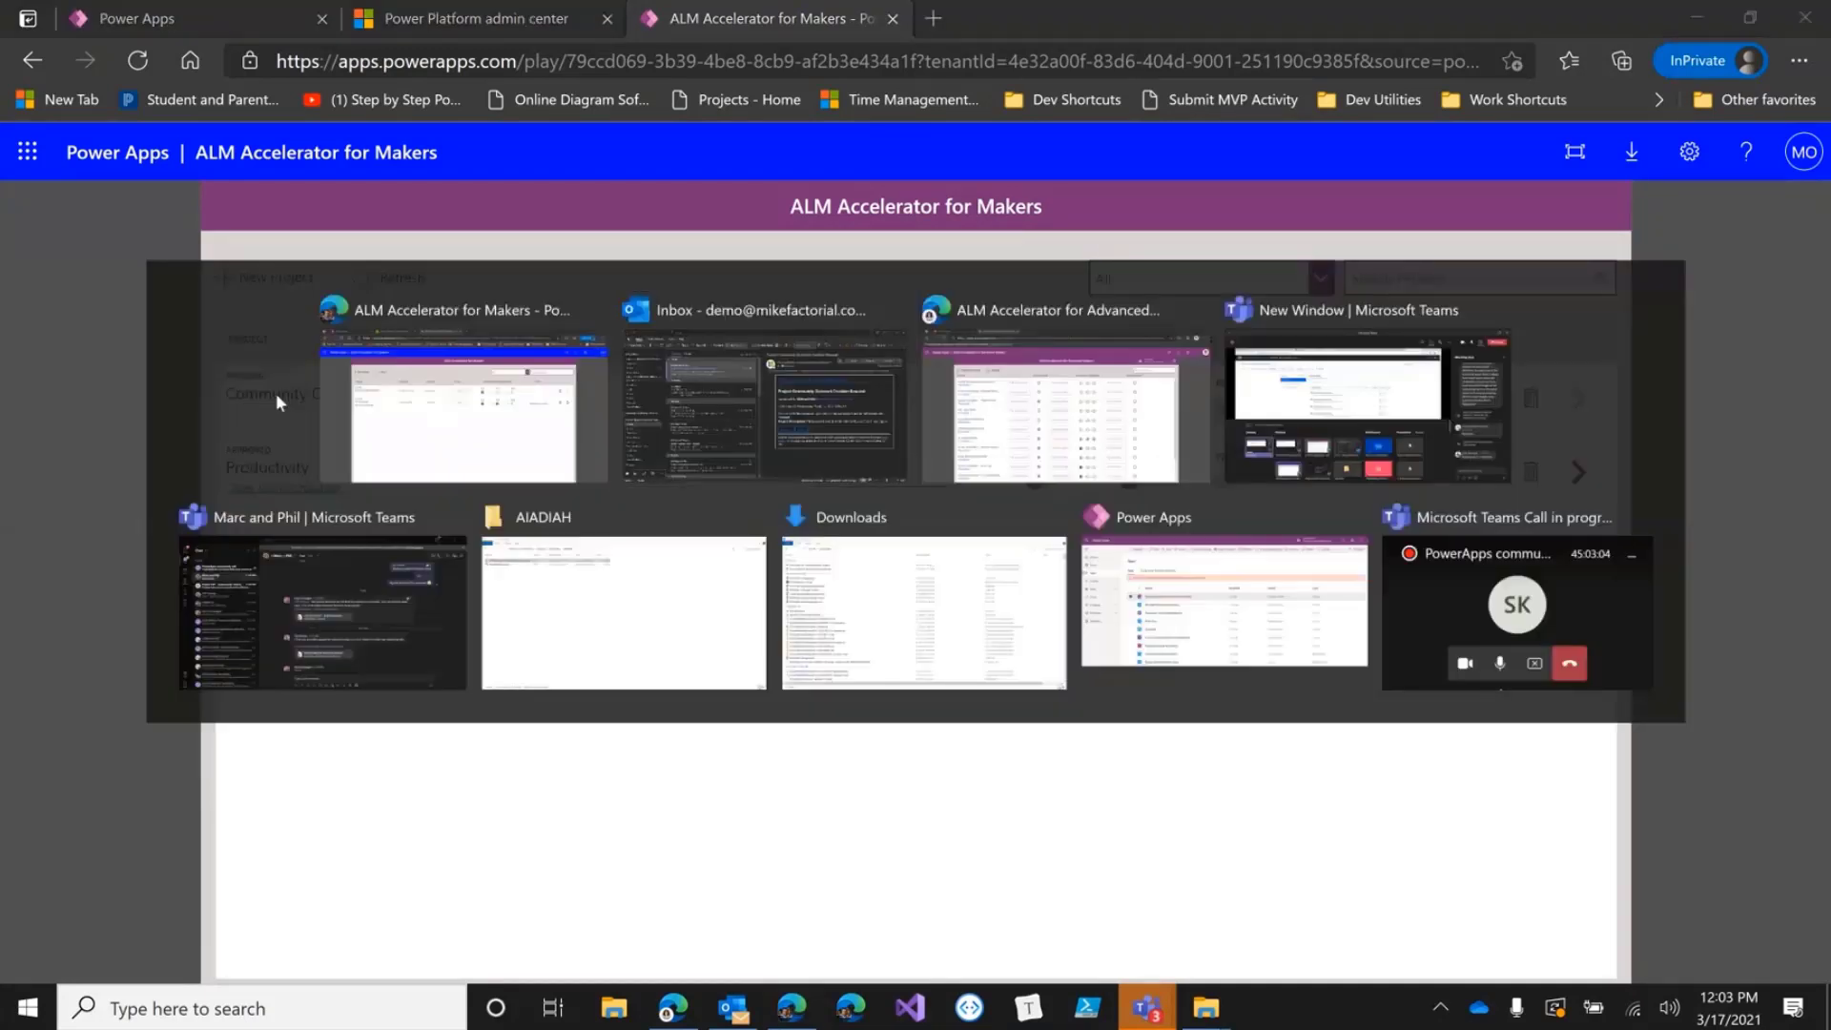
{"action": "left_click", "coordinate": [1055, 645]}
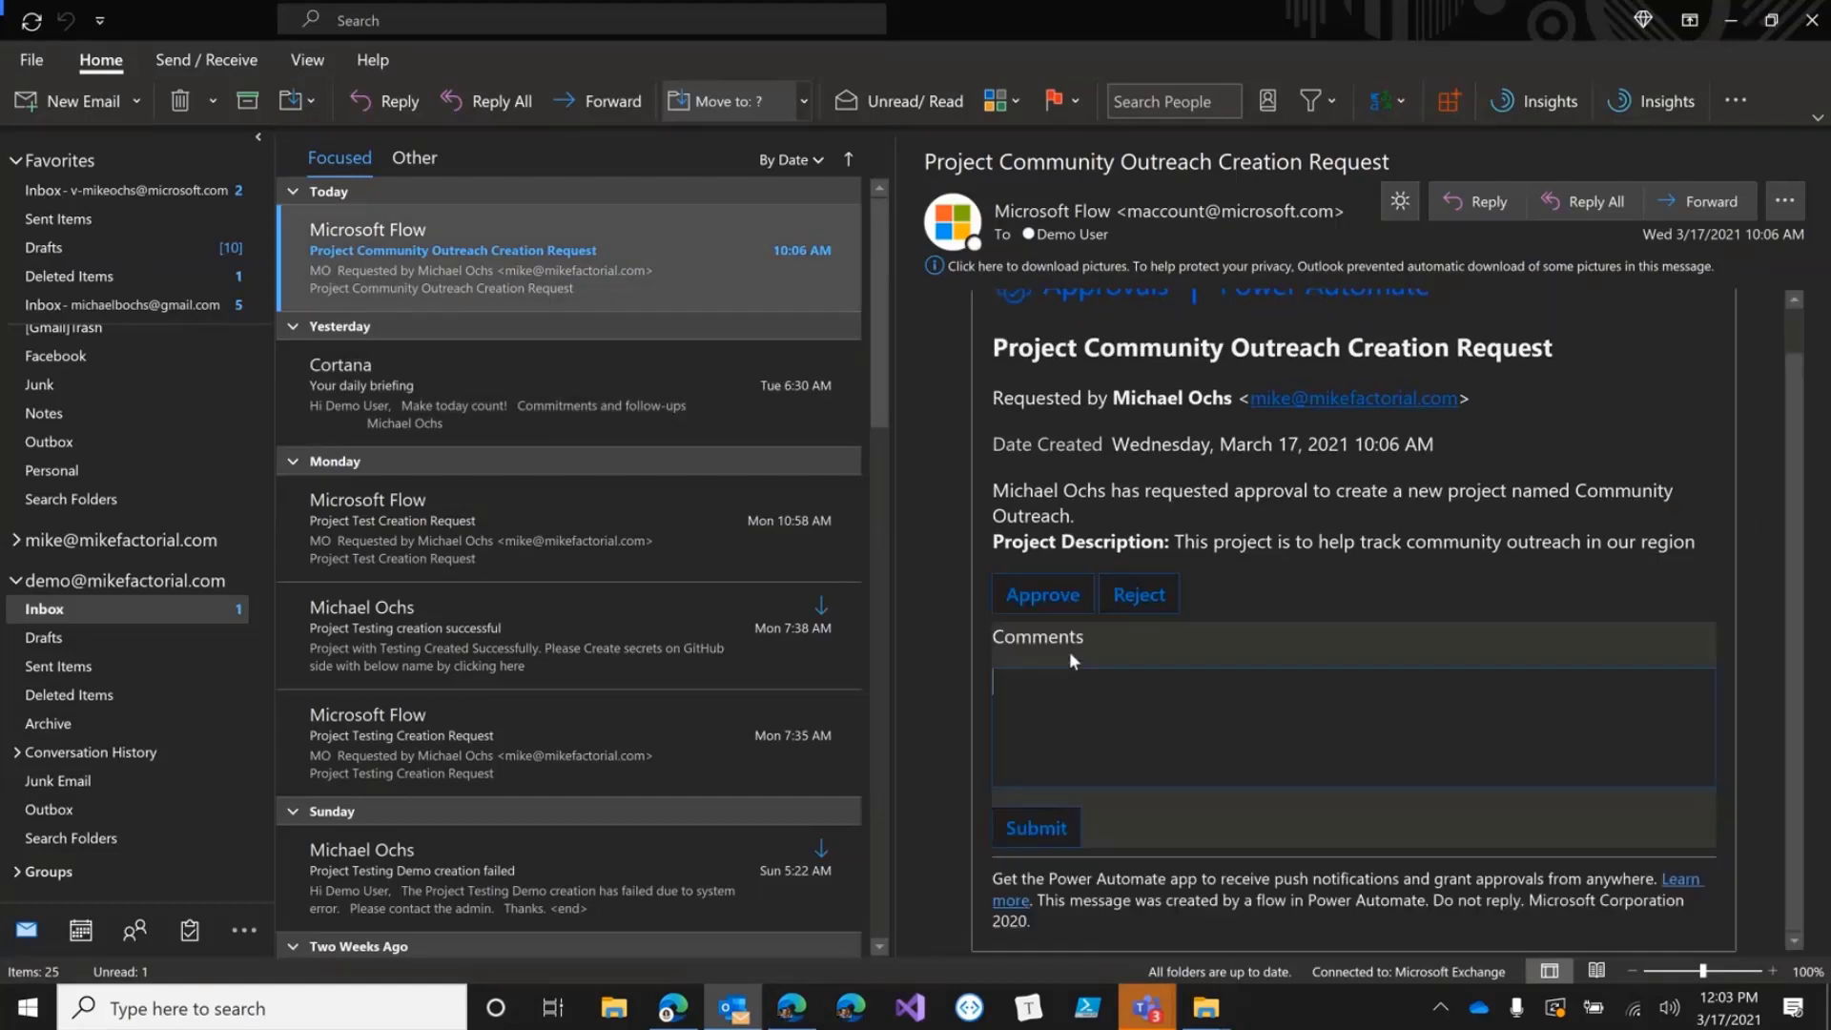
{"action": "type", "text": "This looks good"}
{"action": "left_click", "coordinate": [1052, 830]}
{"action": "key", "text": "alt+Tab"}
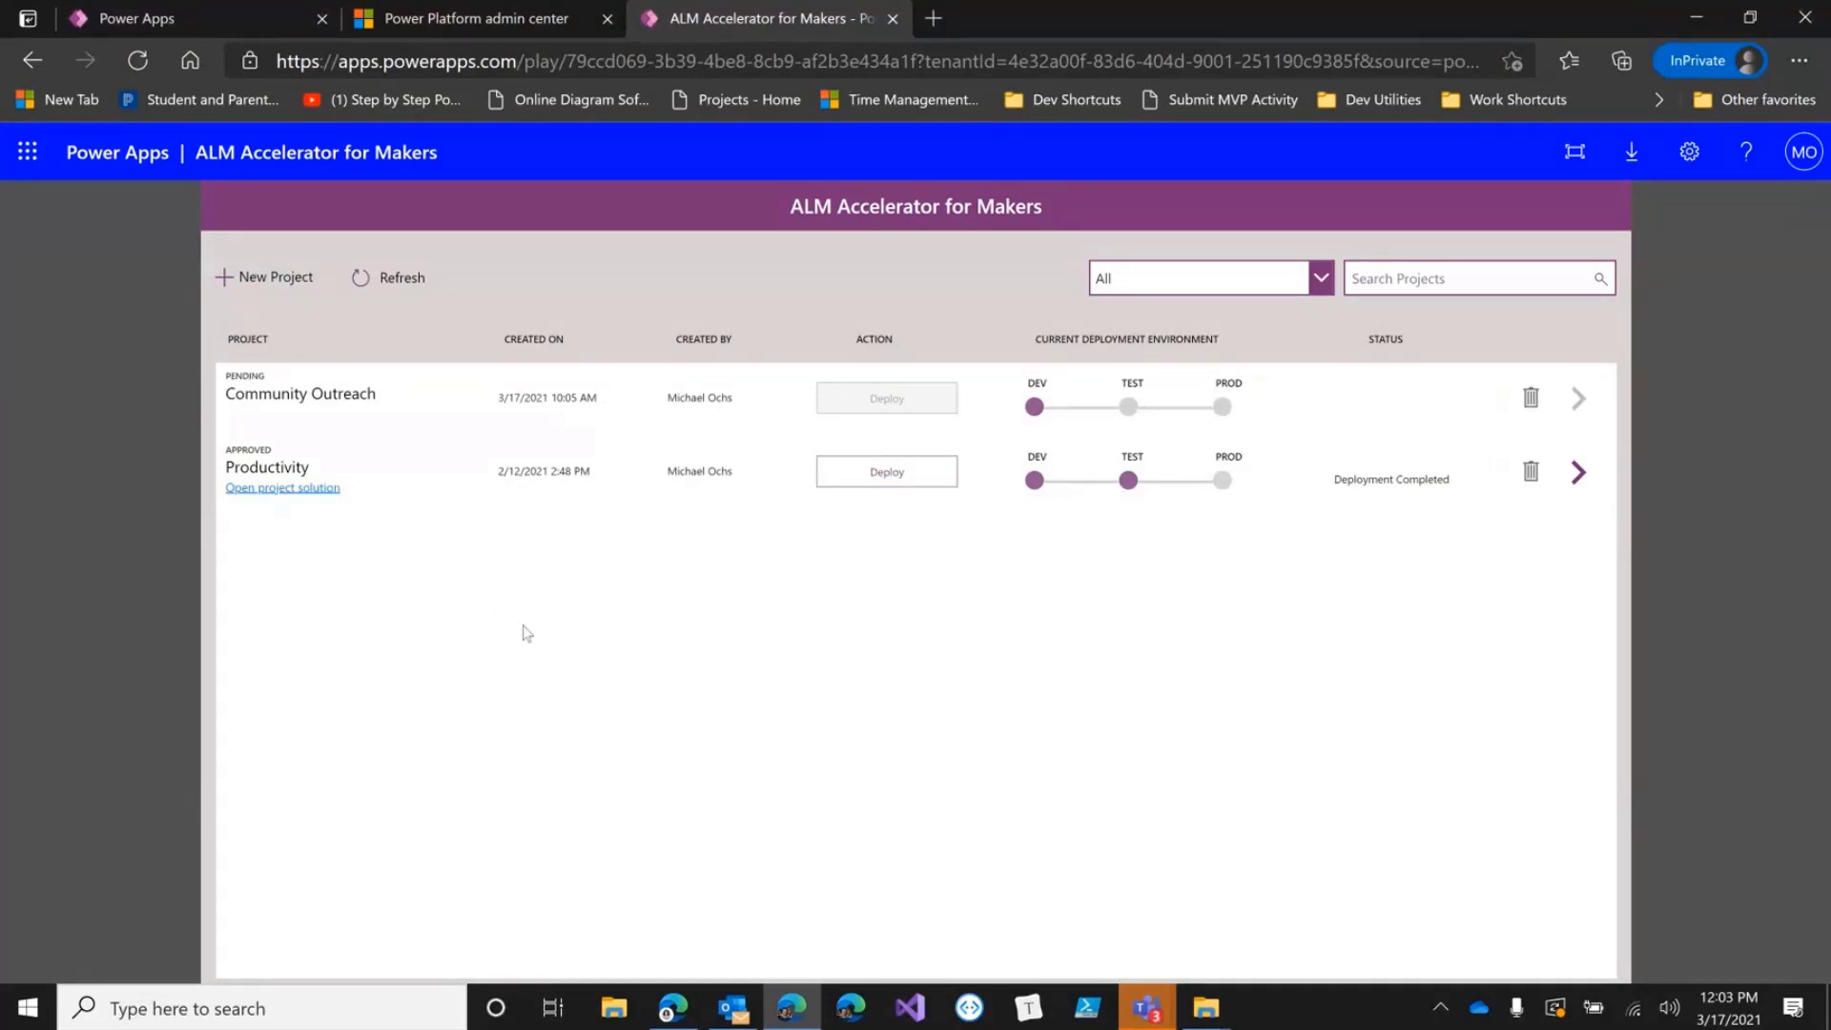
View the Productivity project's solution with its three canvas apps and New item menu.
{"action": "left_click", "coordinate": [273, 489]}
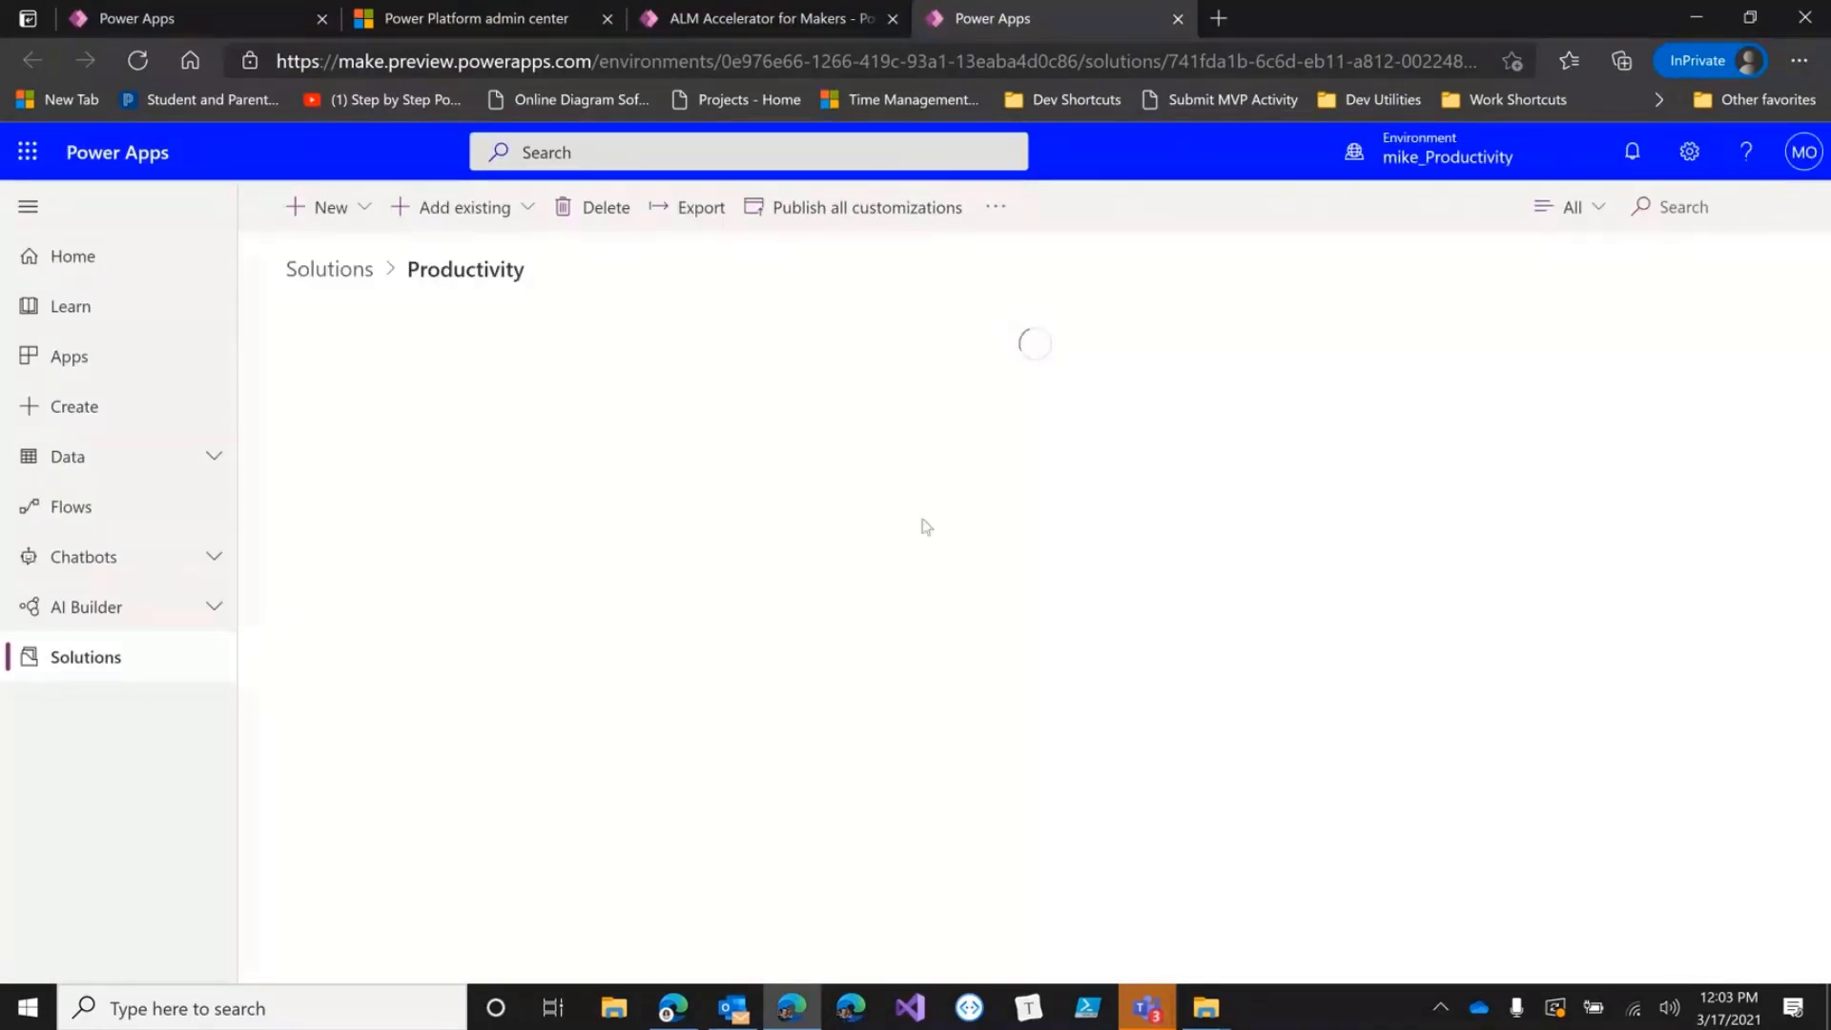
{"action": "left_click", "coordinate": [351, 212]}
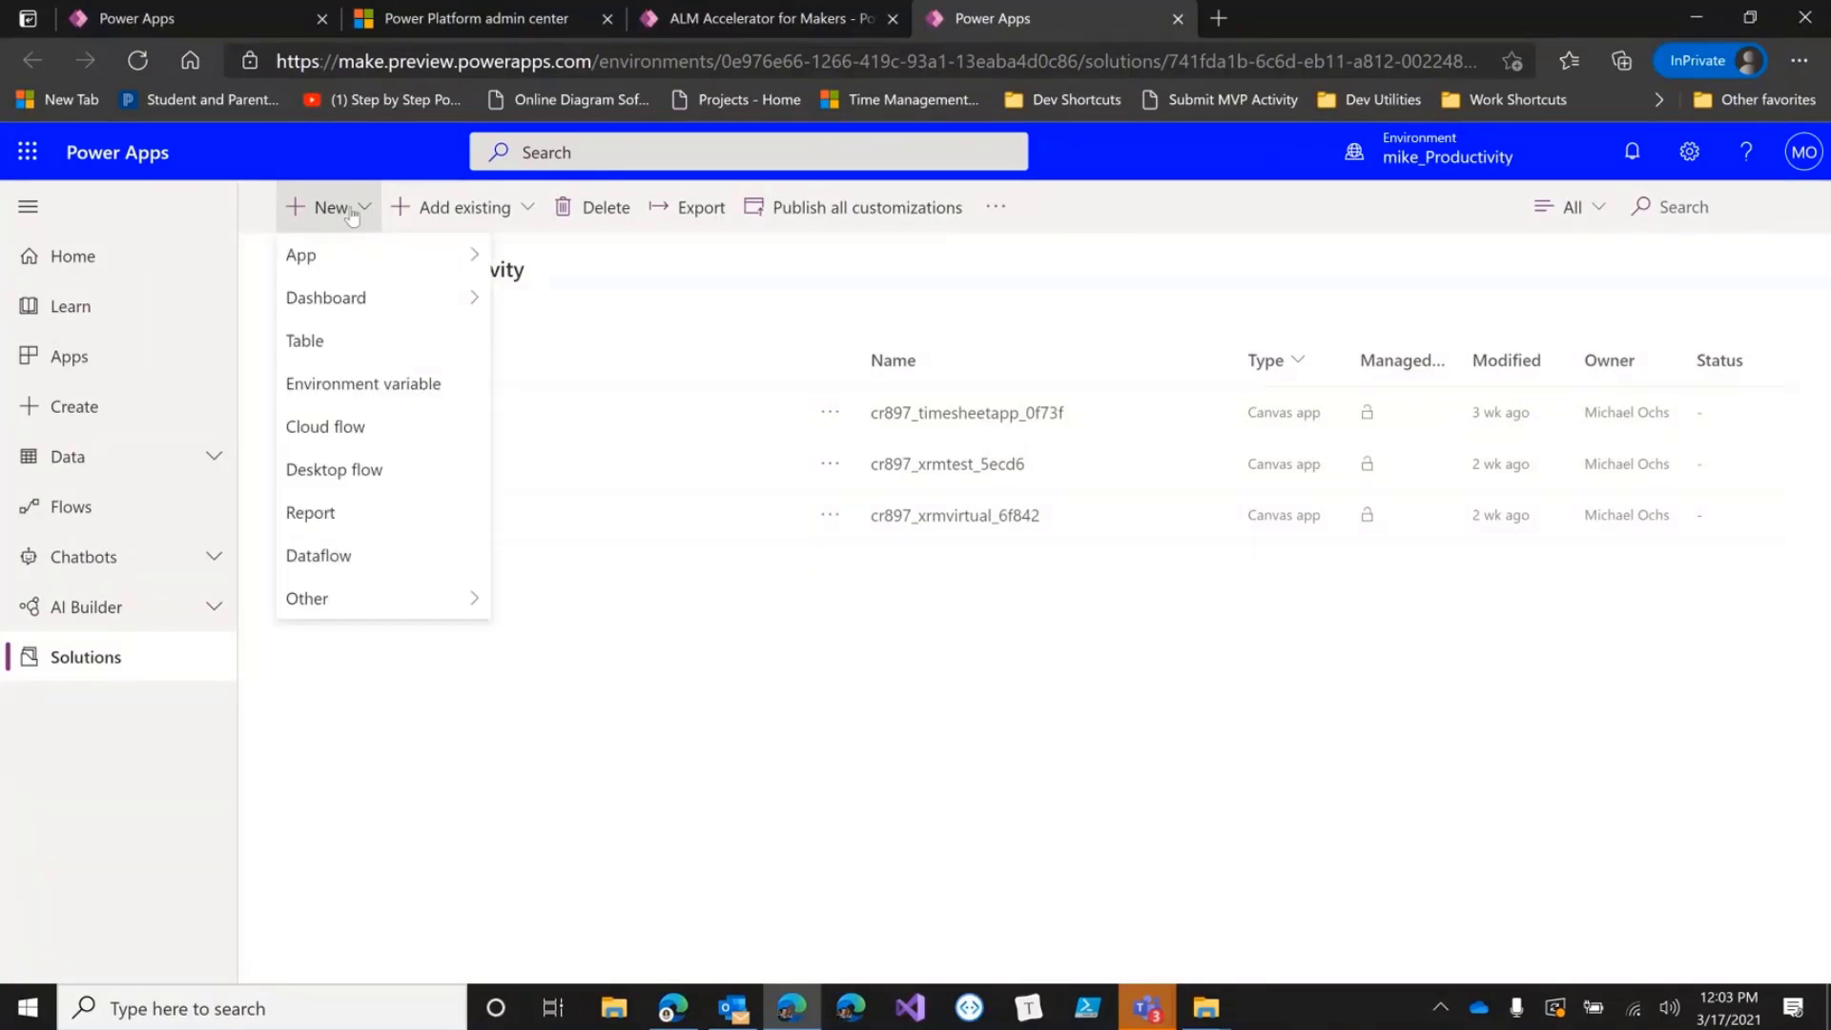
{"action": "mouse_move", "coordinate": [401, 260]}
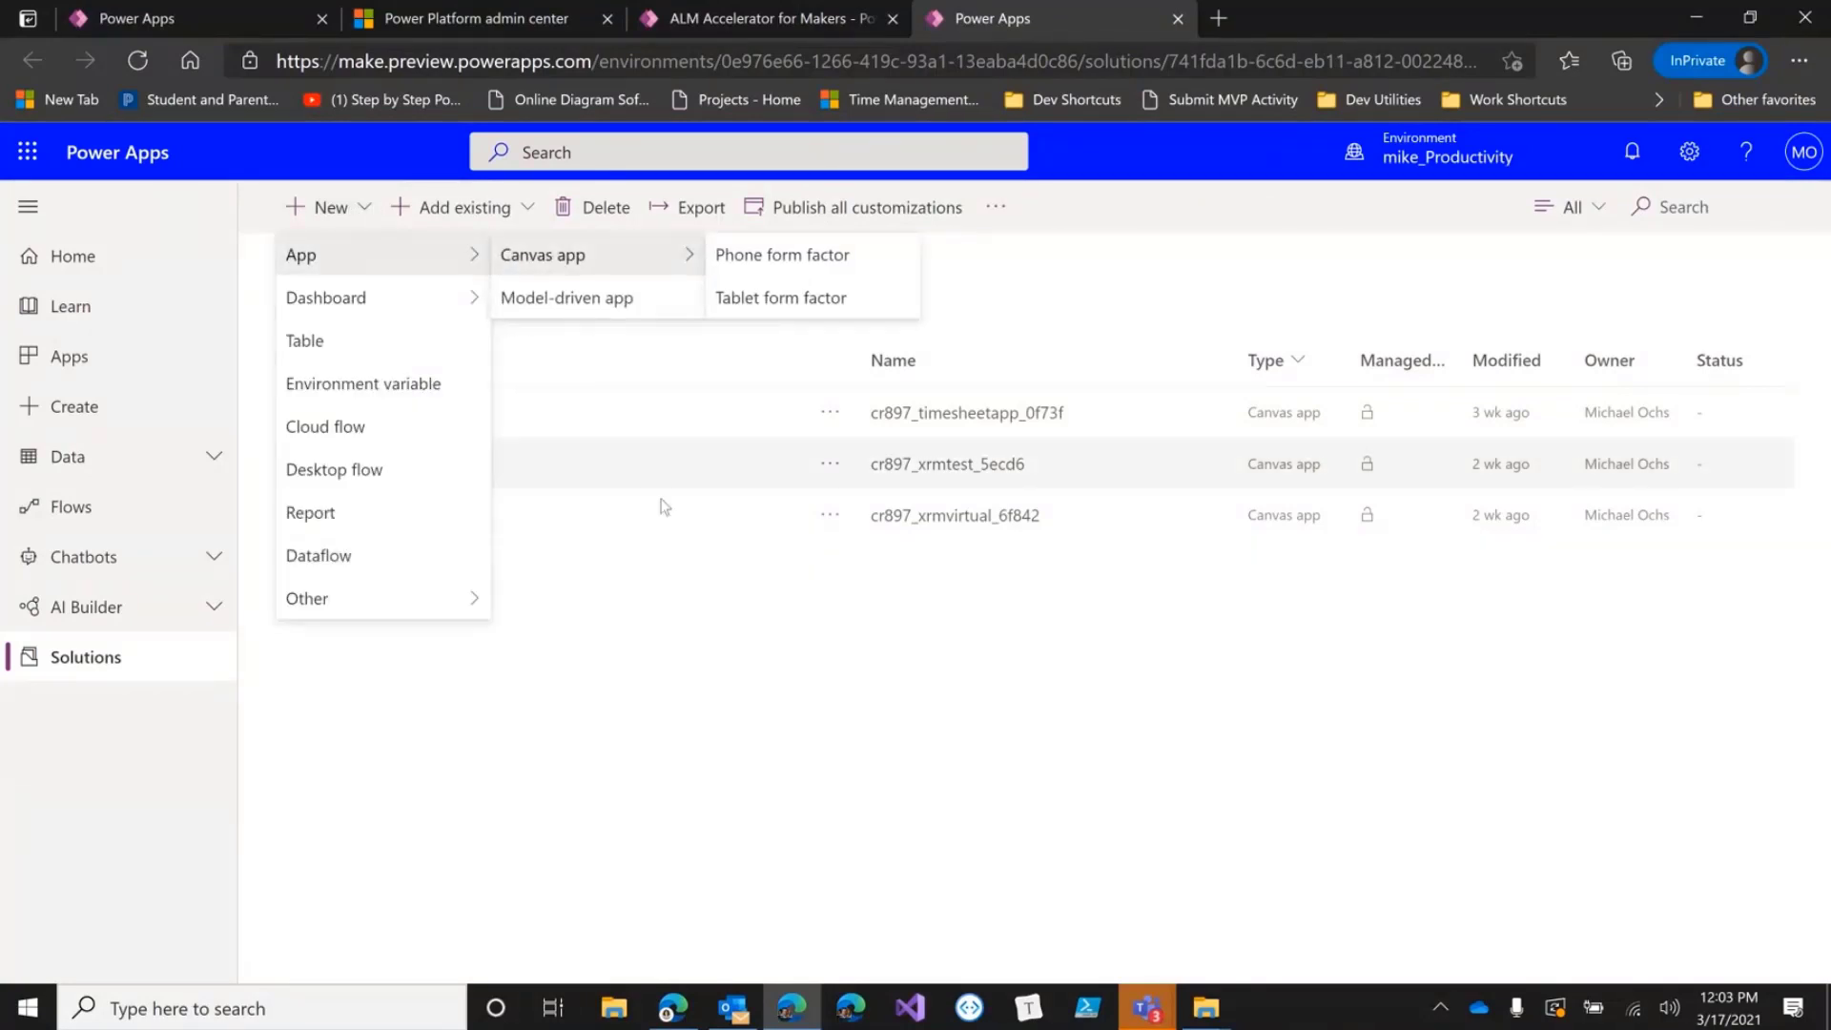
{"action": "left_click", "coordinate": [839, 808]}
{"action": "left_click", "coordinate": [717, 26]}
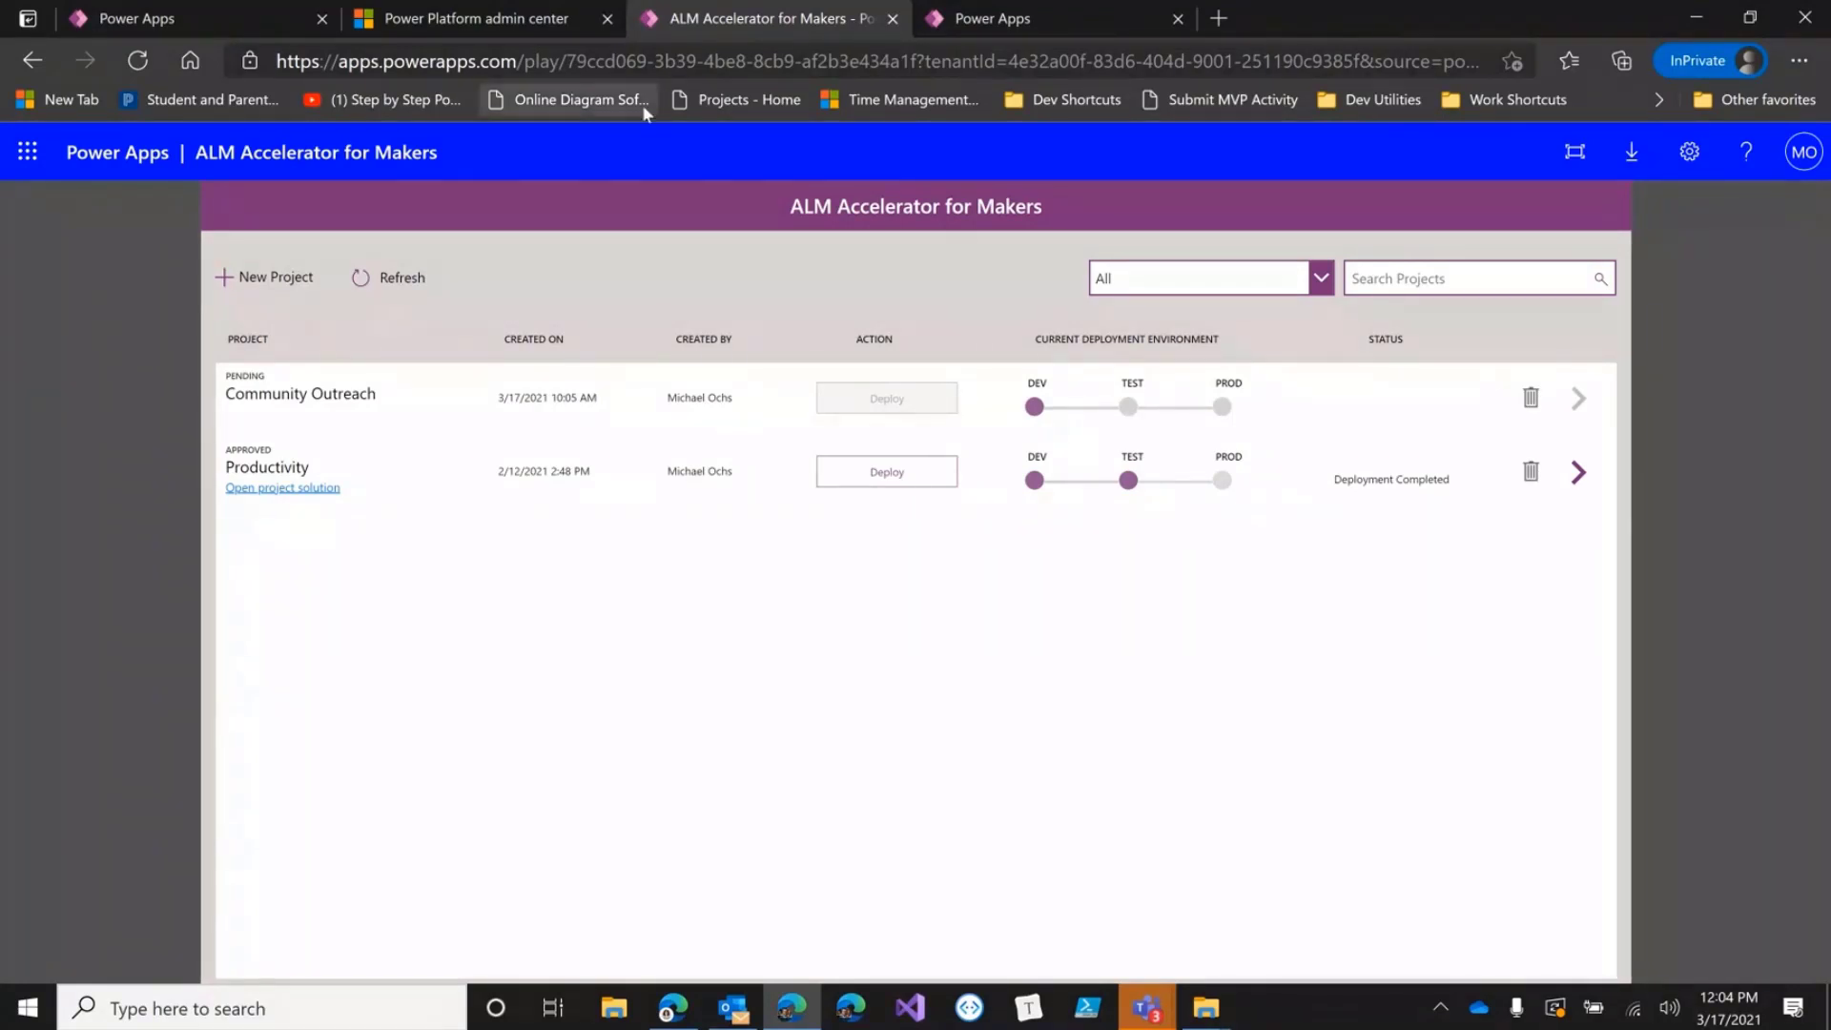
Check the Power Apps apps list, then bring up the ALM Accelerator for Advanced Makers window.
{"action": "left_click", "coordinate": [227, 19]}
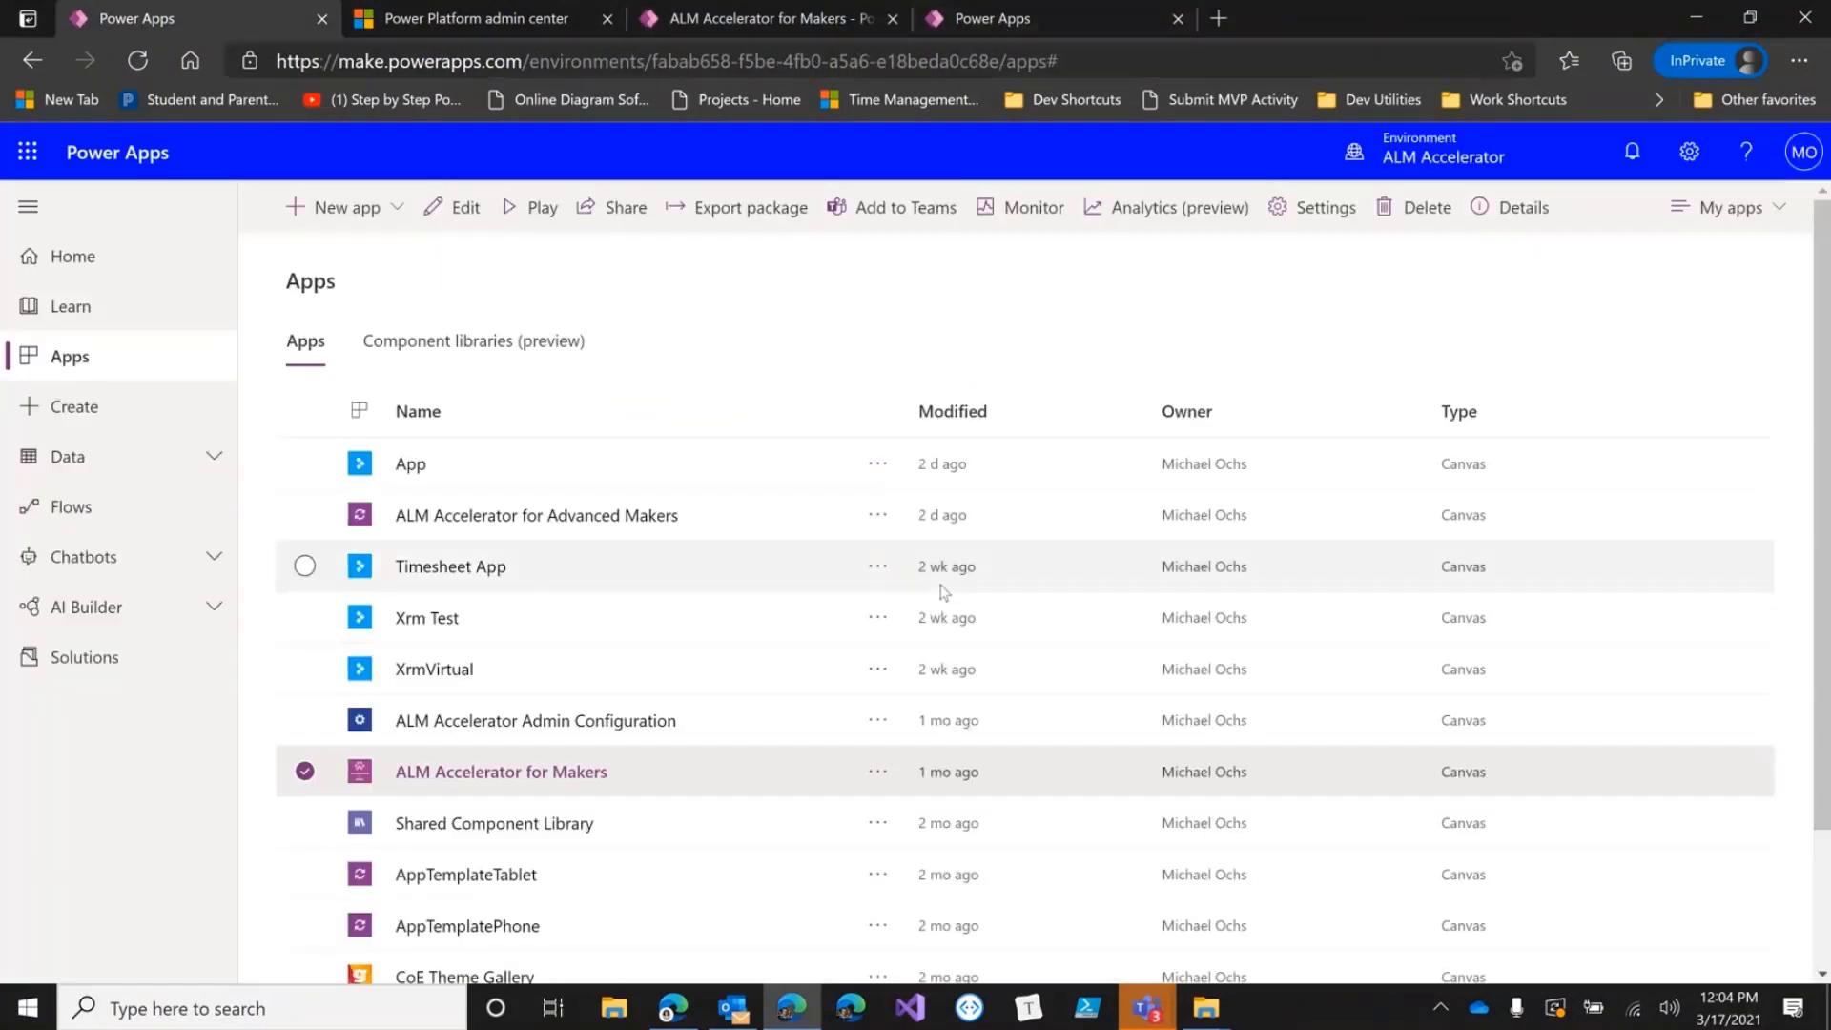
{"action": "left_click", "coordinate": [673, 1013]}
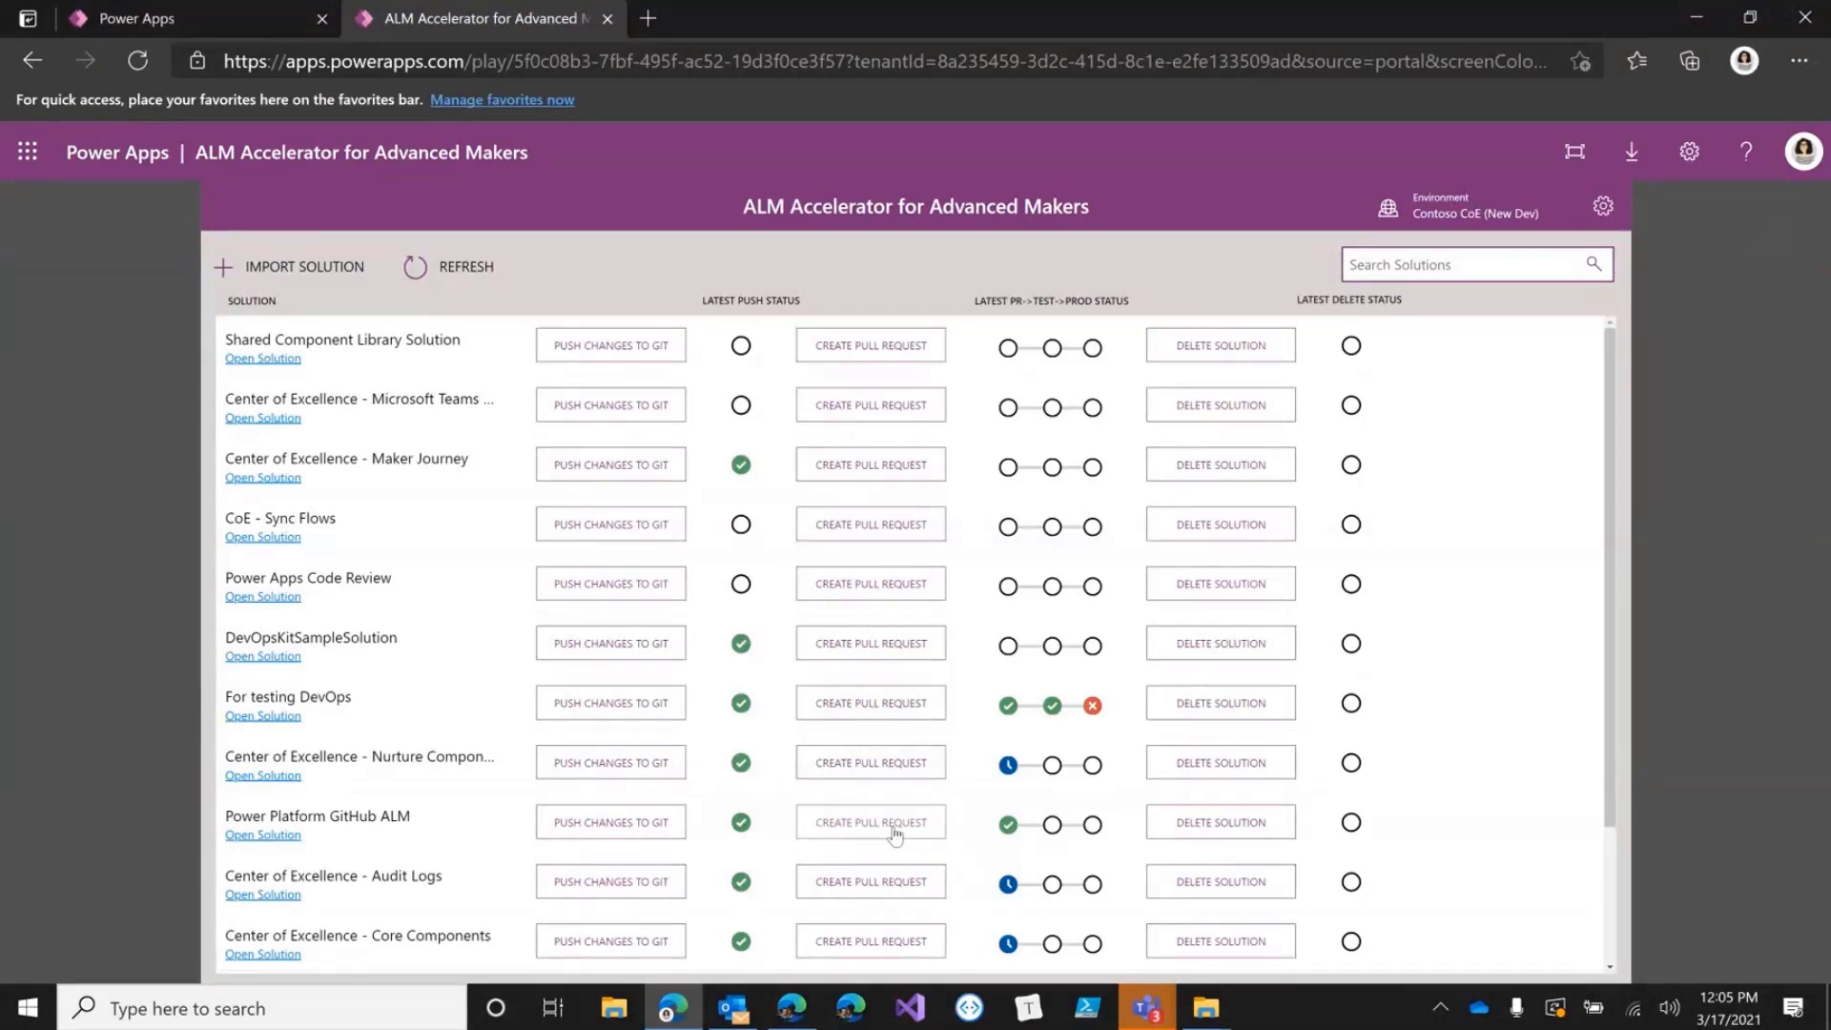
Go to dev.azure.com in a new tab and open the CoE project summary.
{"action": "left_click", "coordinate": [648, 19]}
{"action": "type", "text": "dev.azure.com"}
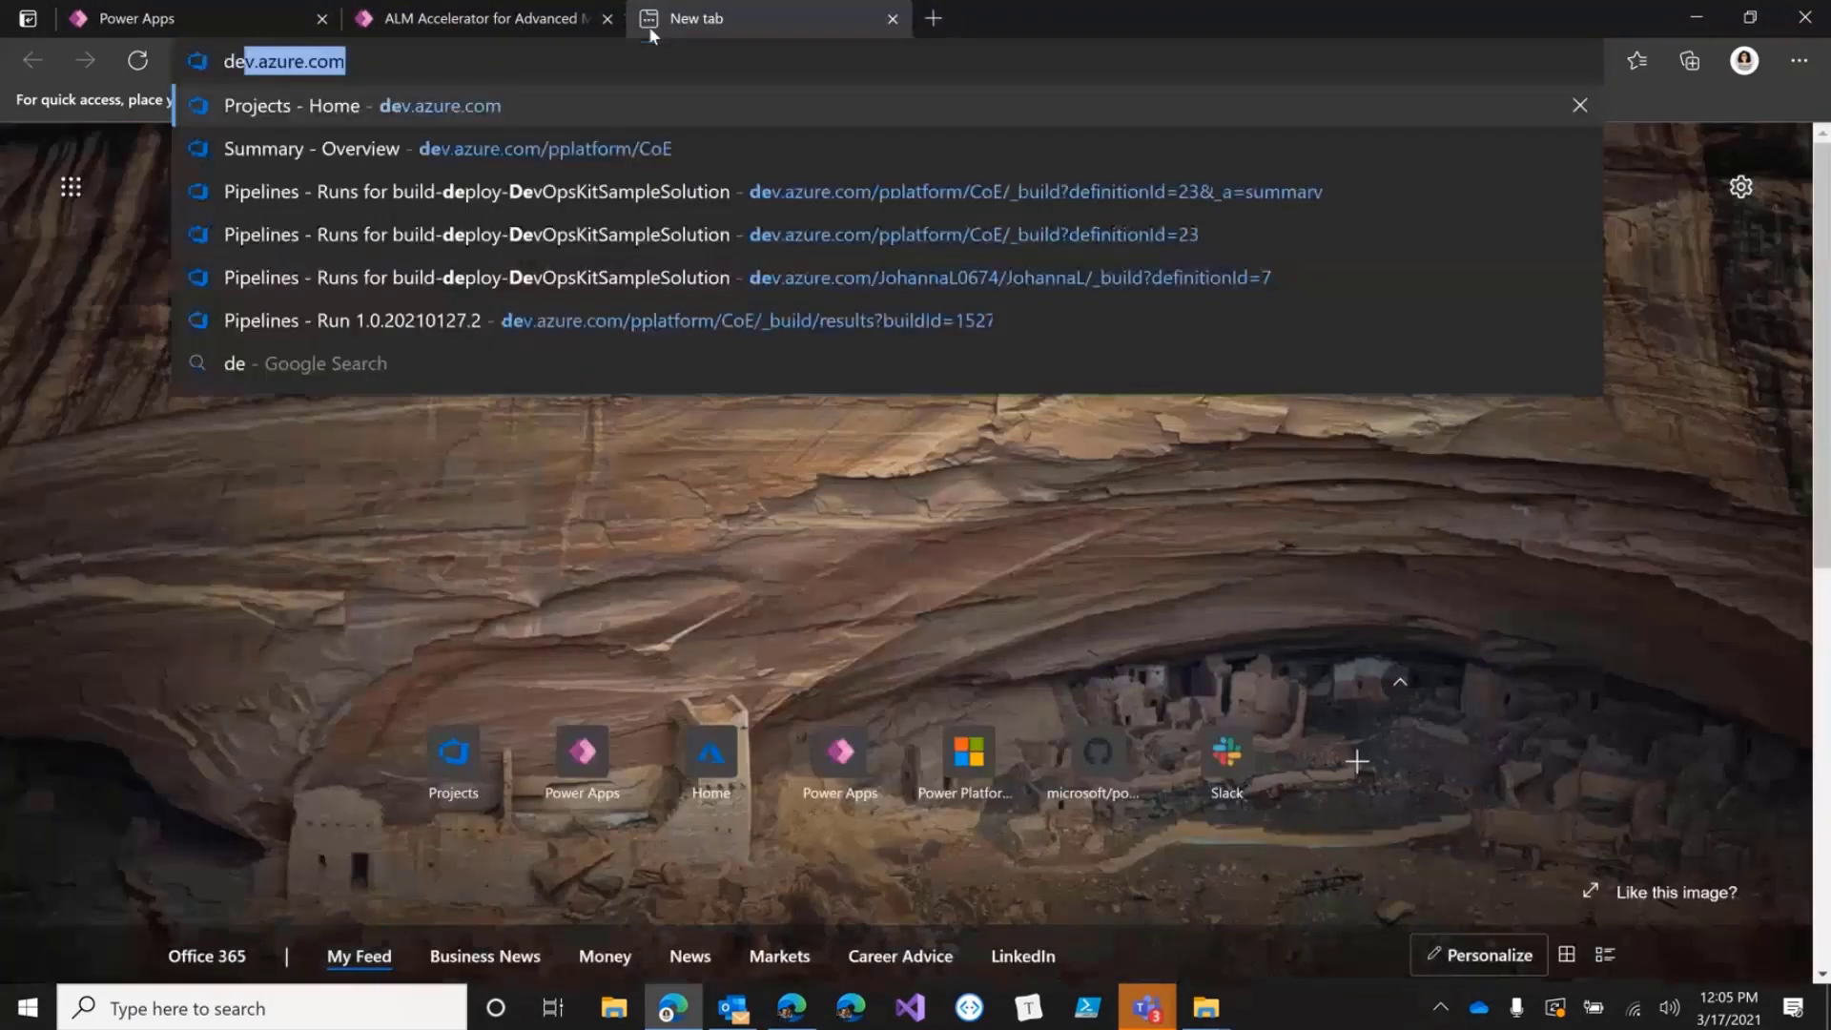
{"action": "key", "text": "Return"}
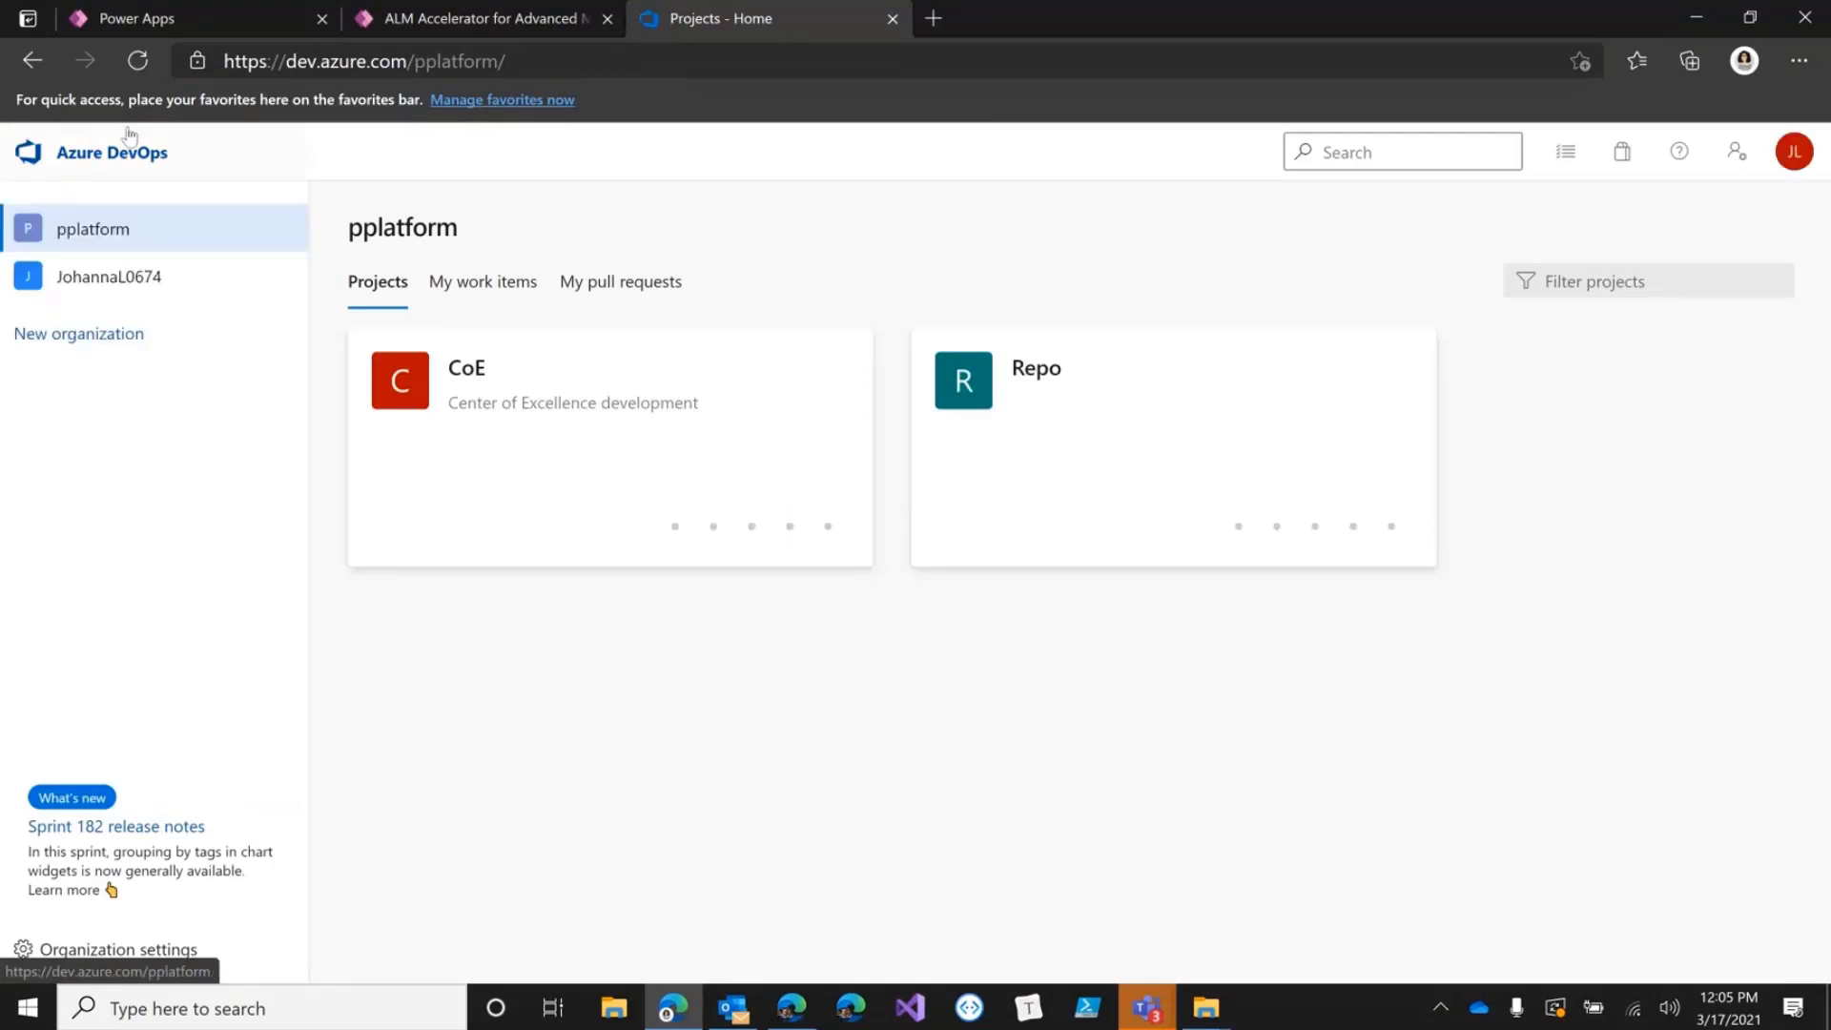
{"action": "left_click", "coordinate": [455, 388]}
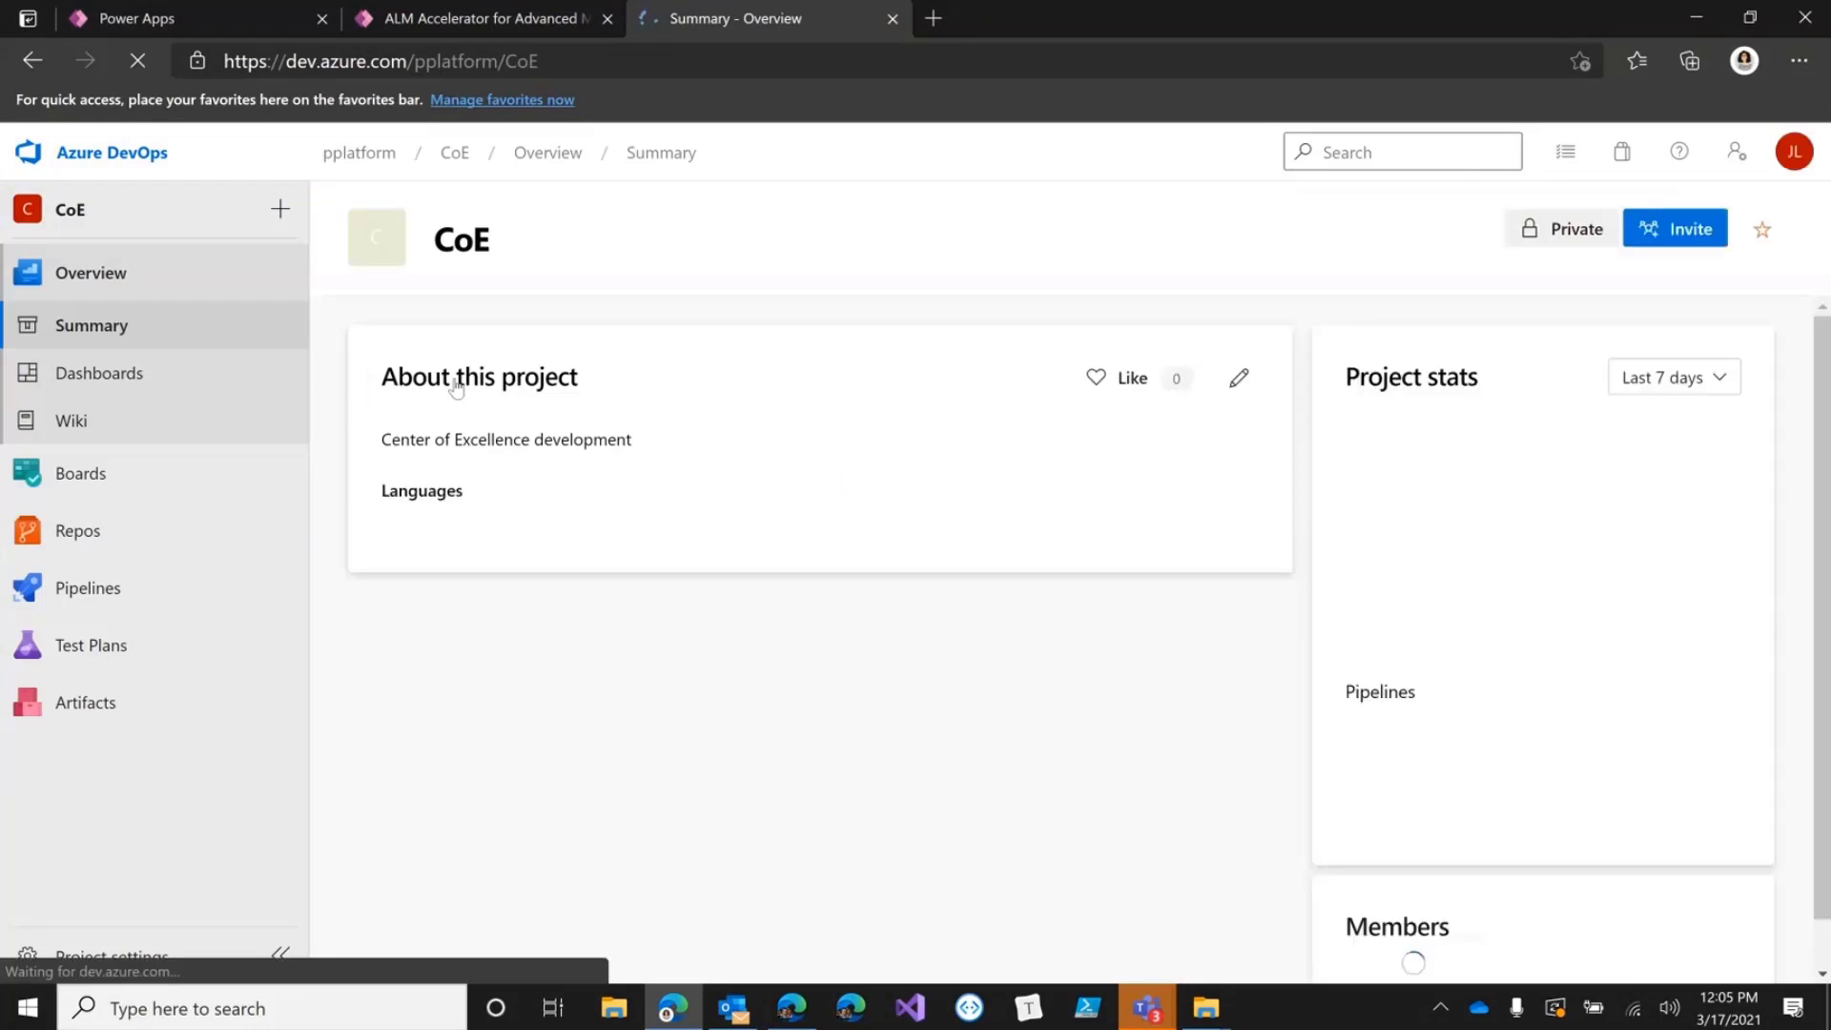
{"action": "mouse_move", "coordinate": [57, 602]}
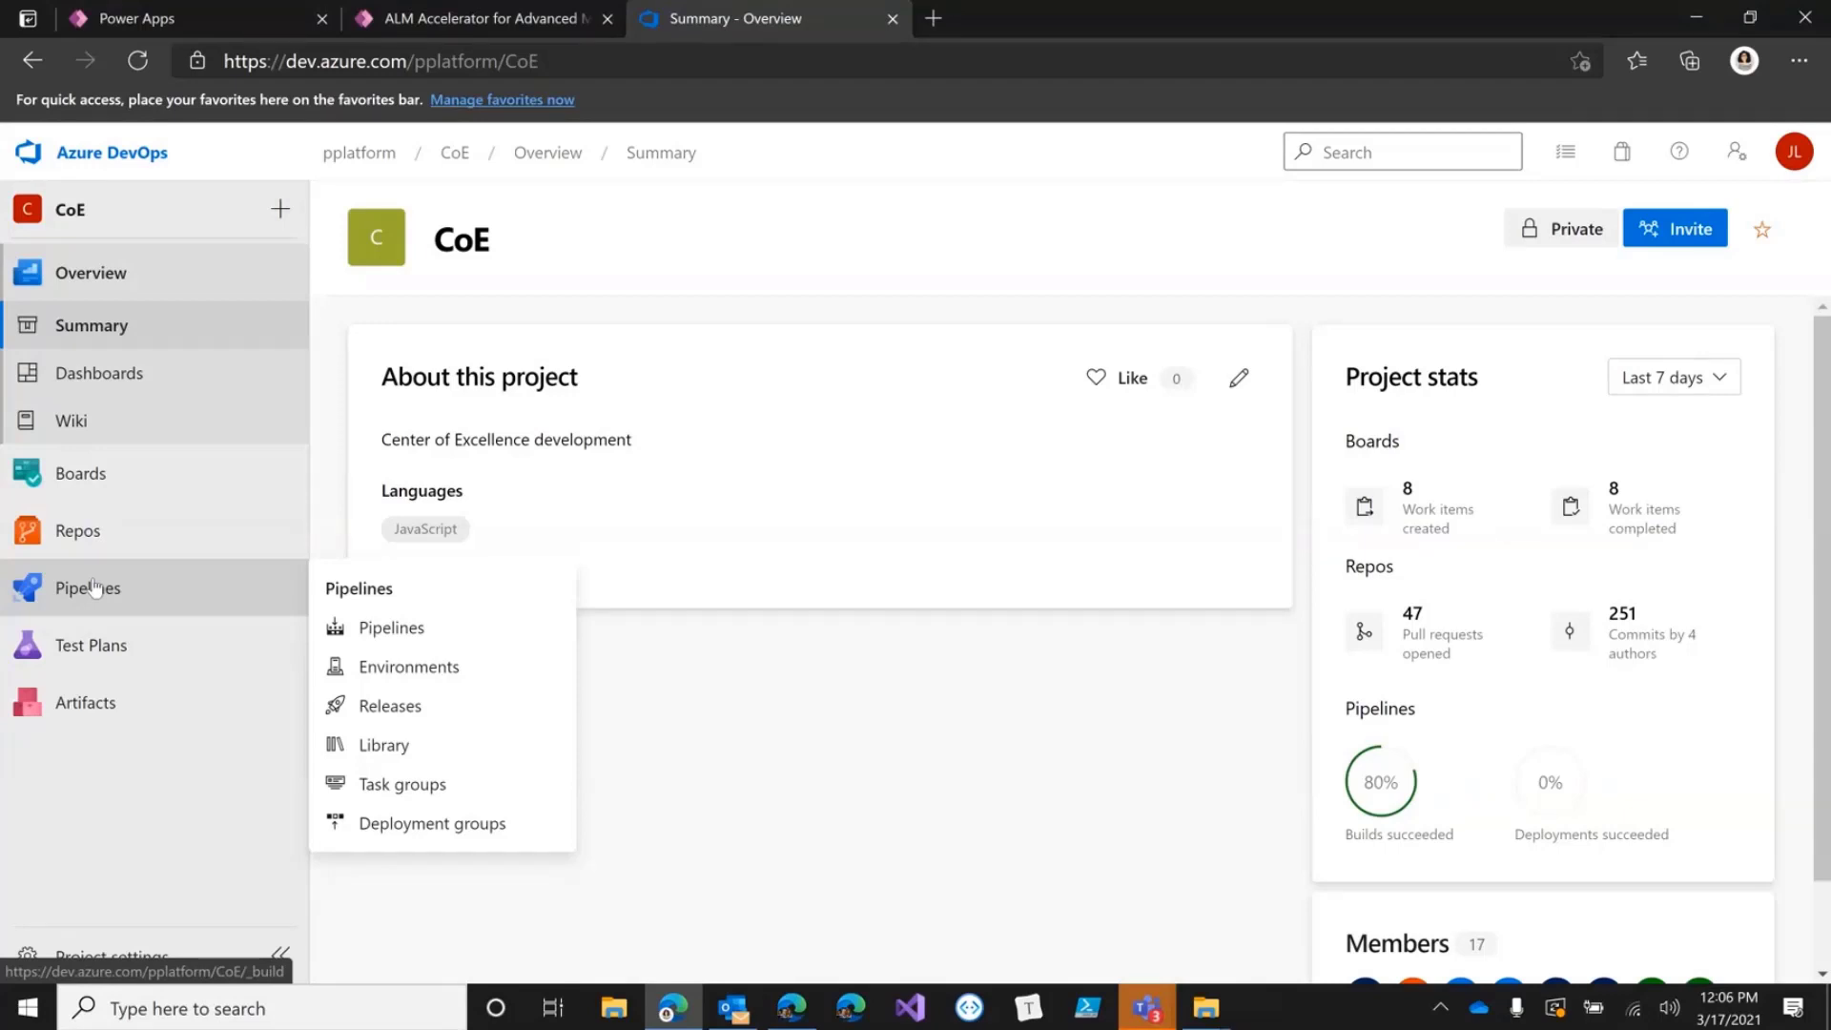
Browse CoE pipelines and repo, then open pull request 733 'PR with the latest unpacked from PASOPA'.
{"action": "left_click", "coordinate": [93, 589]}
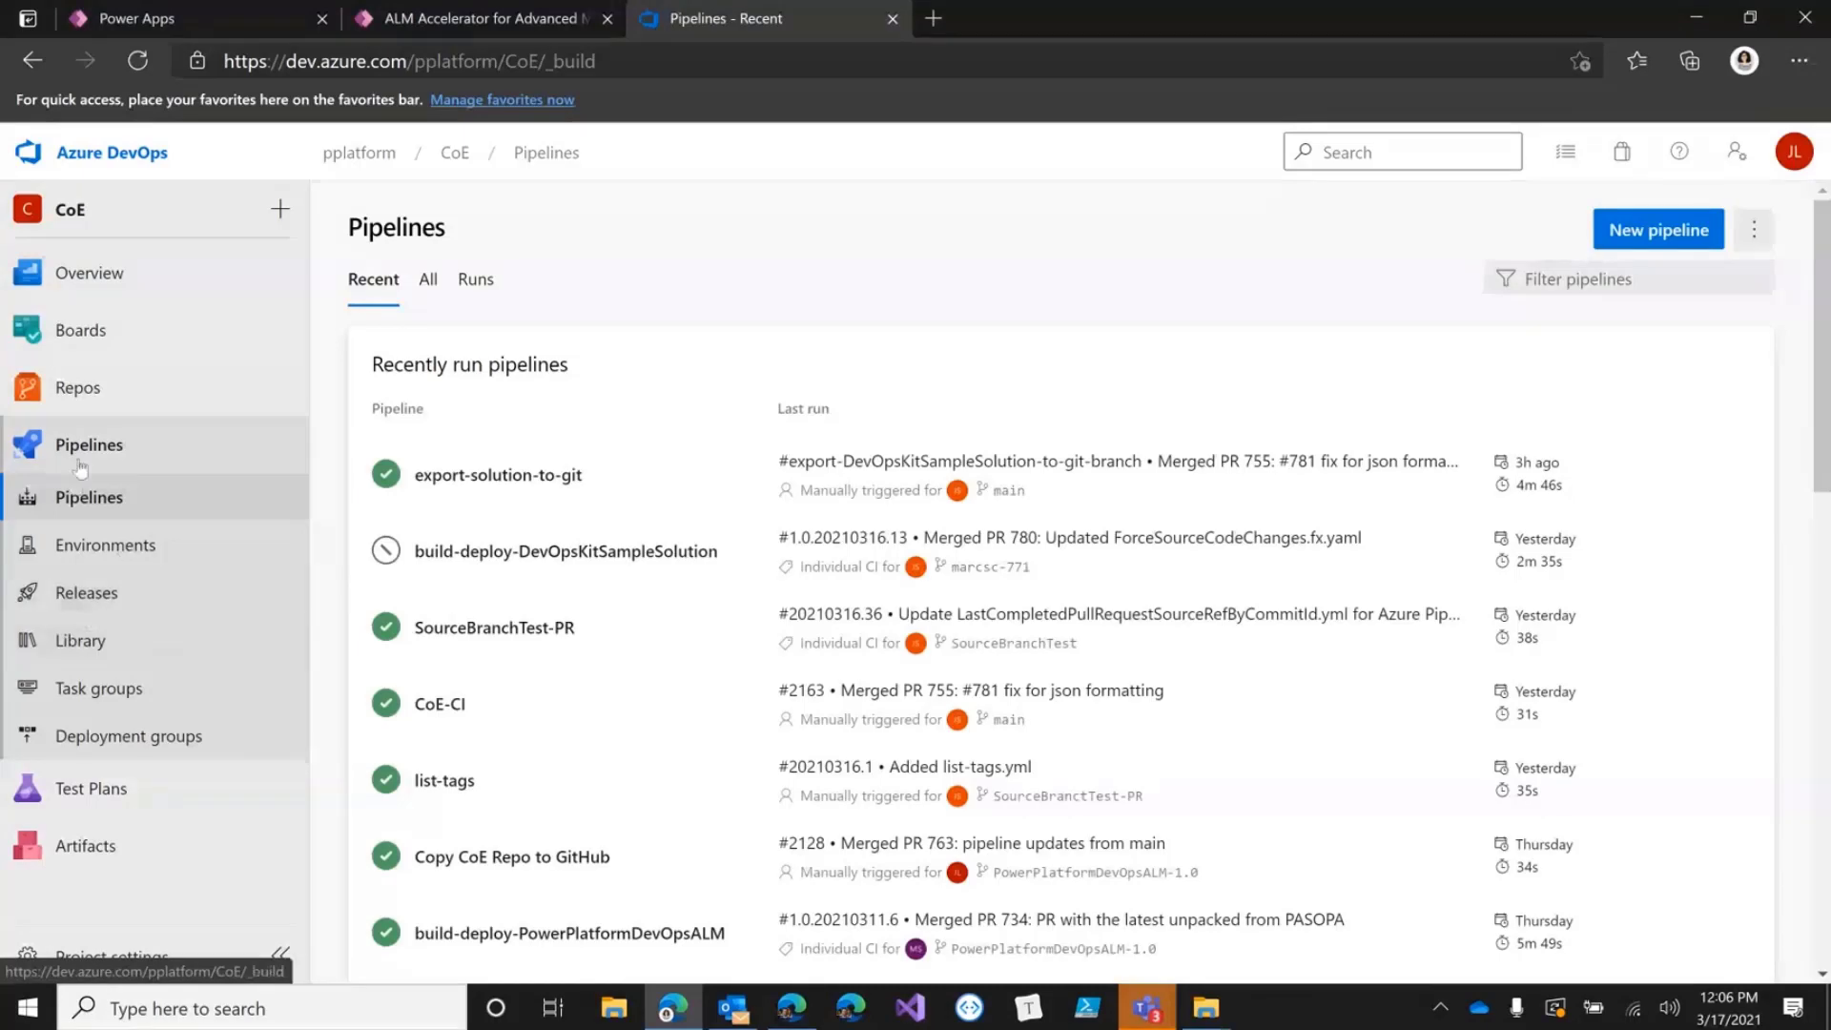
{"action": "left_click", "coordinate": [69, 395]}
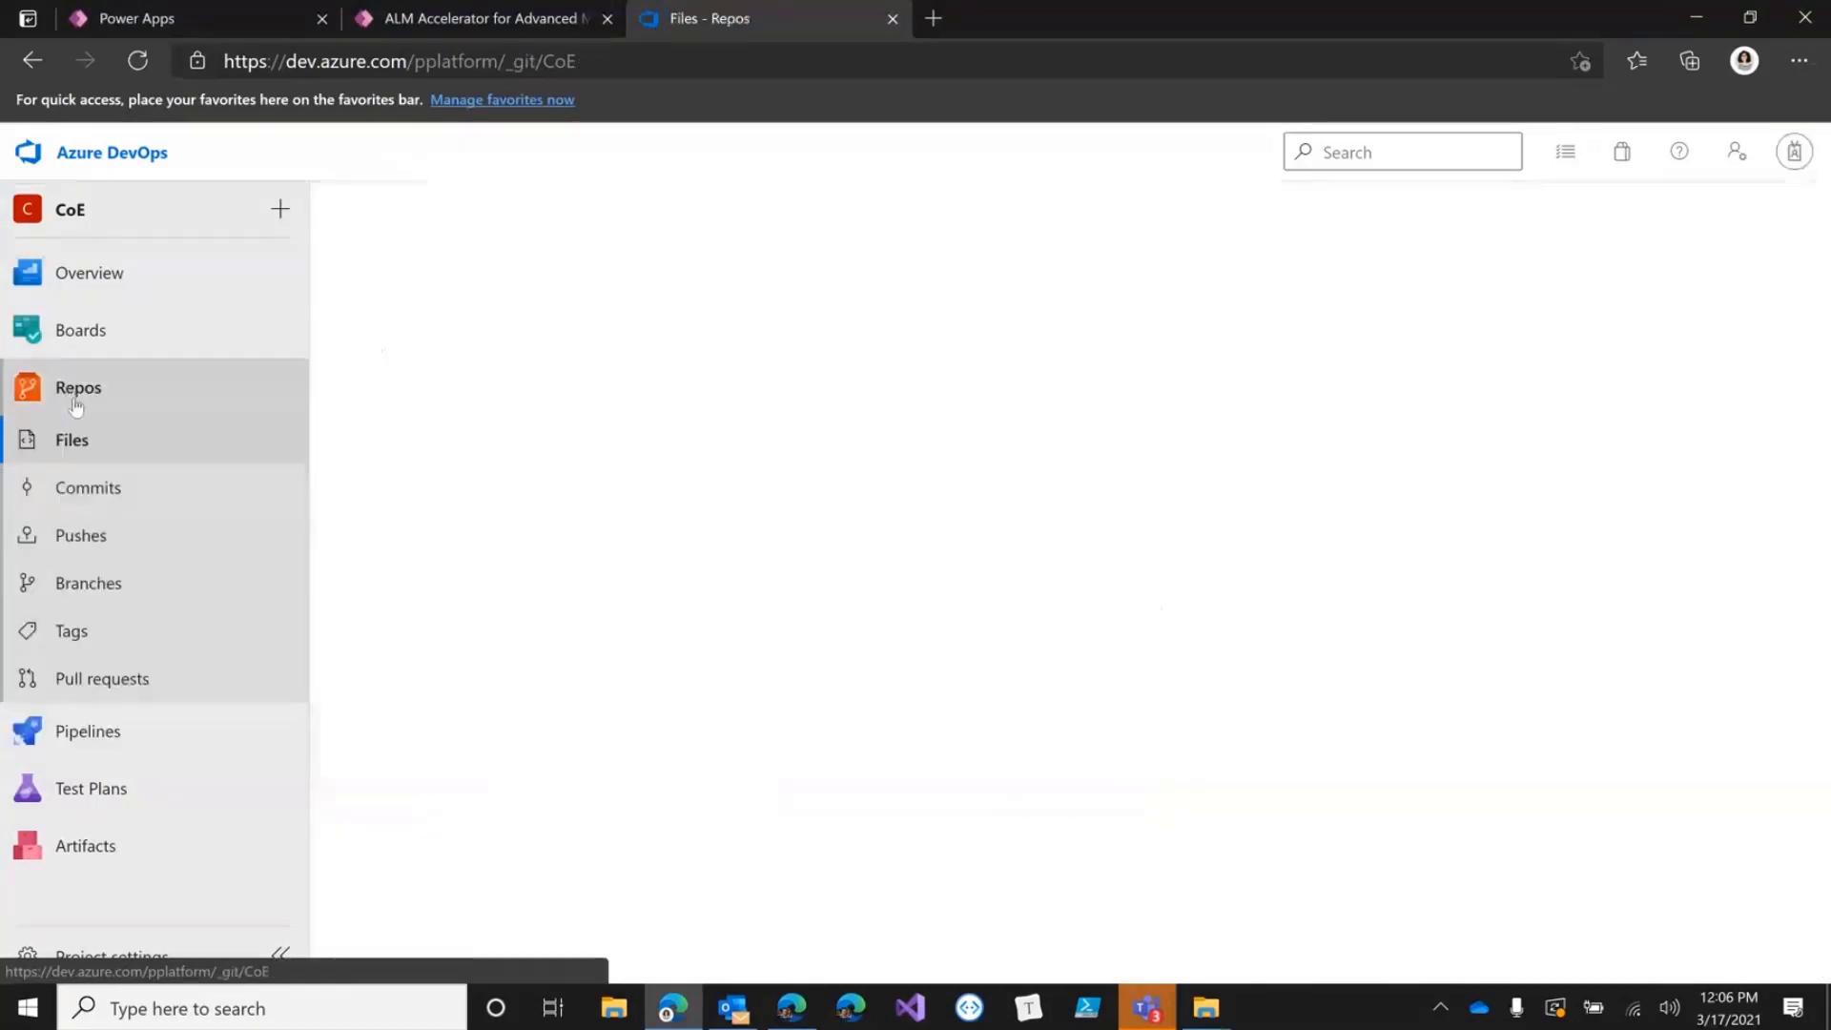
{"action": "left_click", "coordinate": [78, 682]}
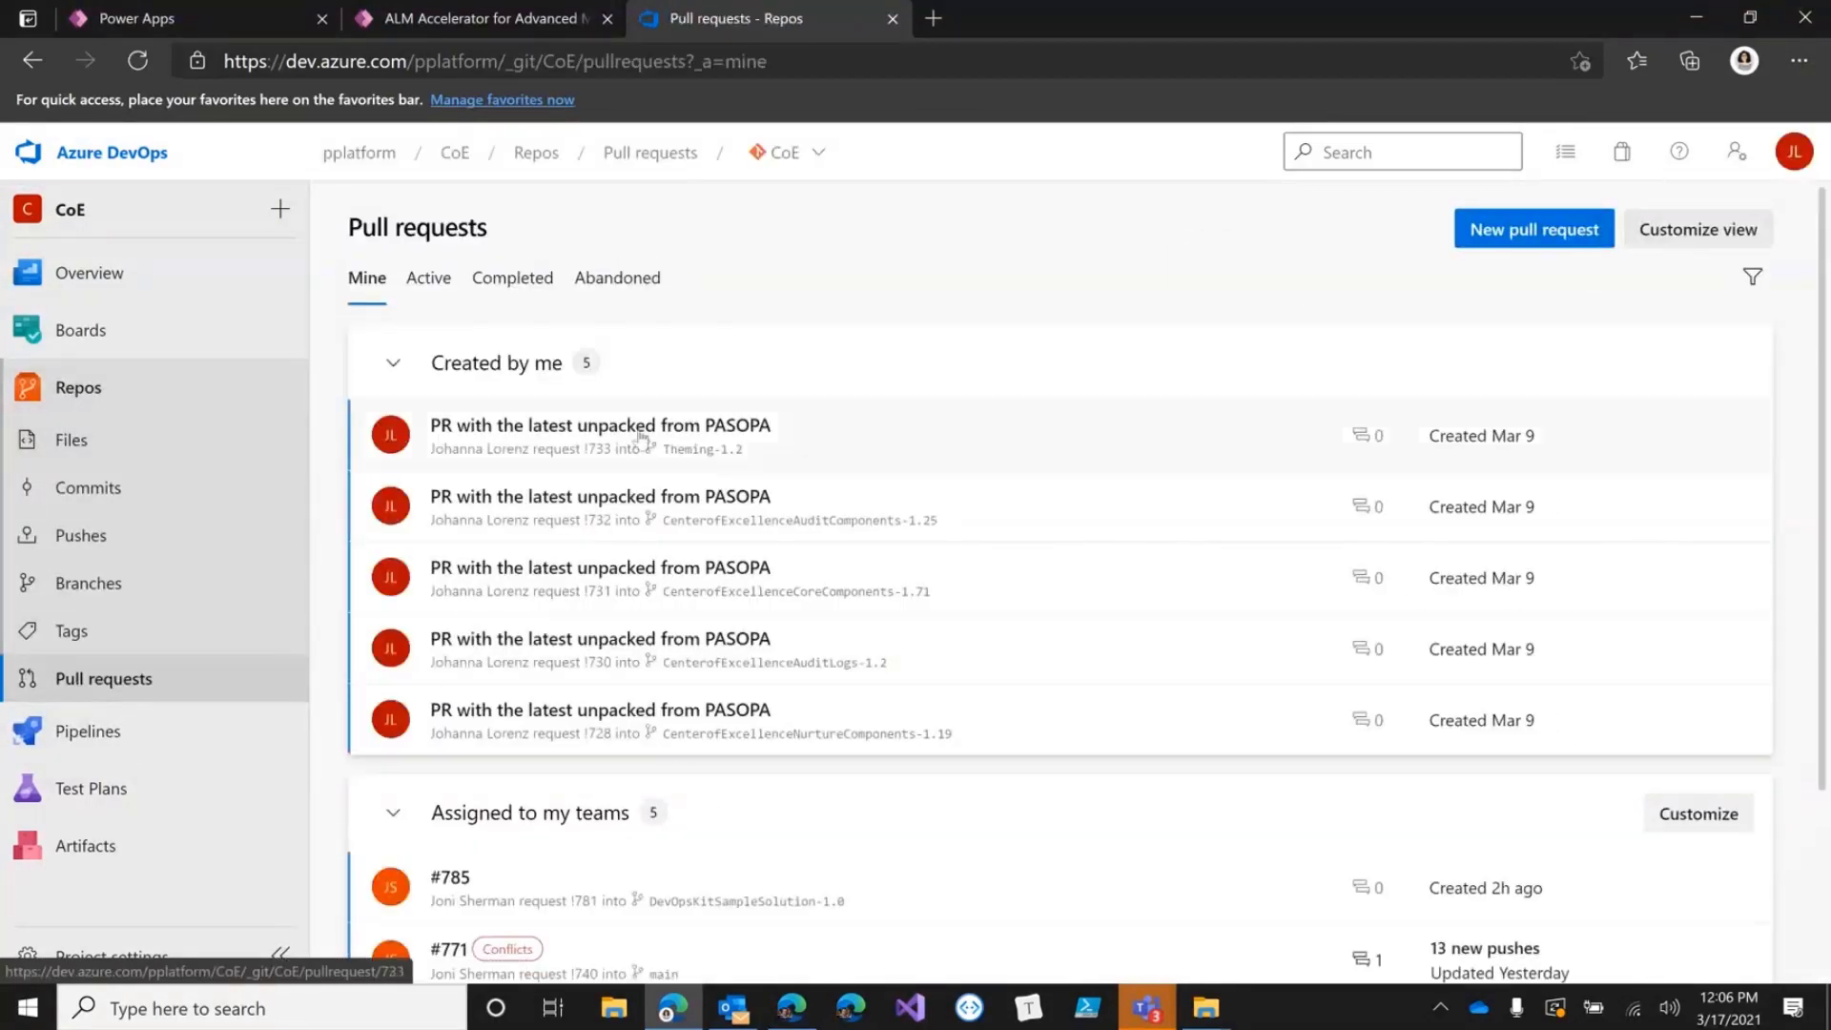
{"action": "left_click", "coordinate": [677, 434]}
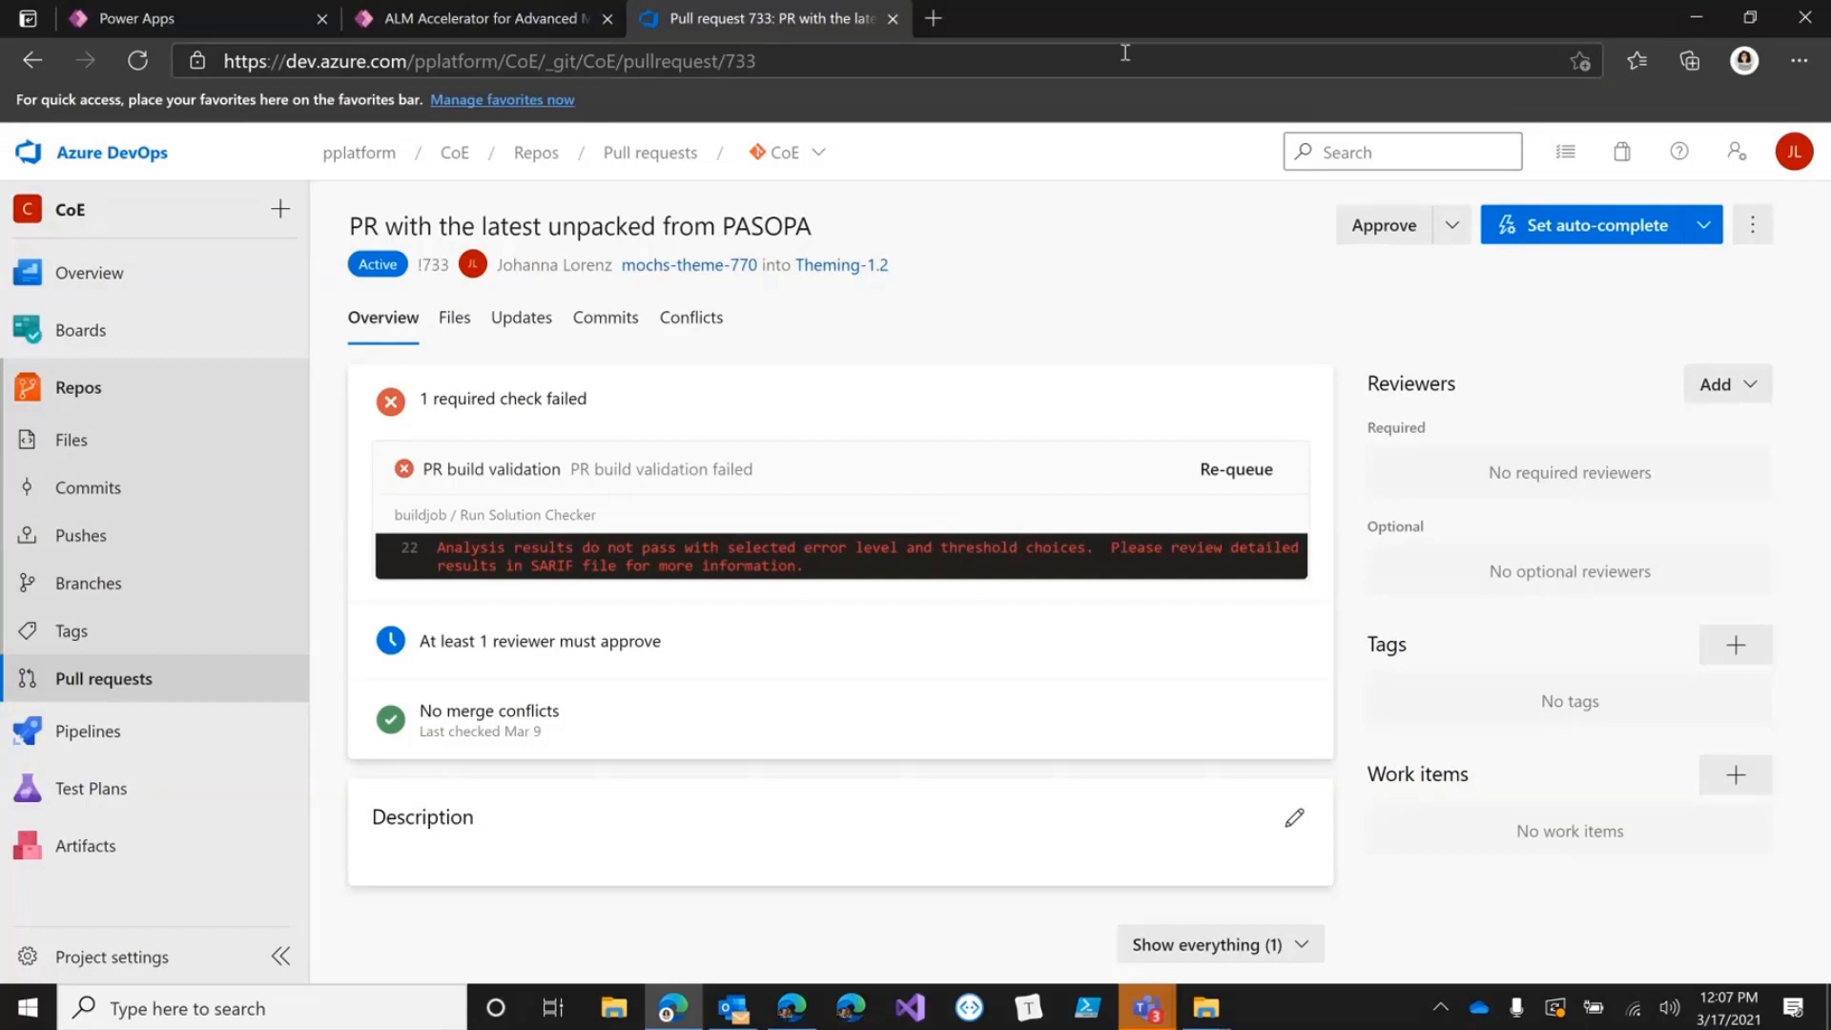
Switch from the ALM Accelerator app to the Teams meeting window with its share-content choices.
{"action": "key", "text": "alt+Tab"}
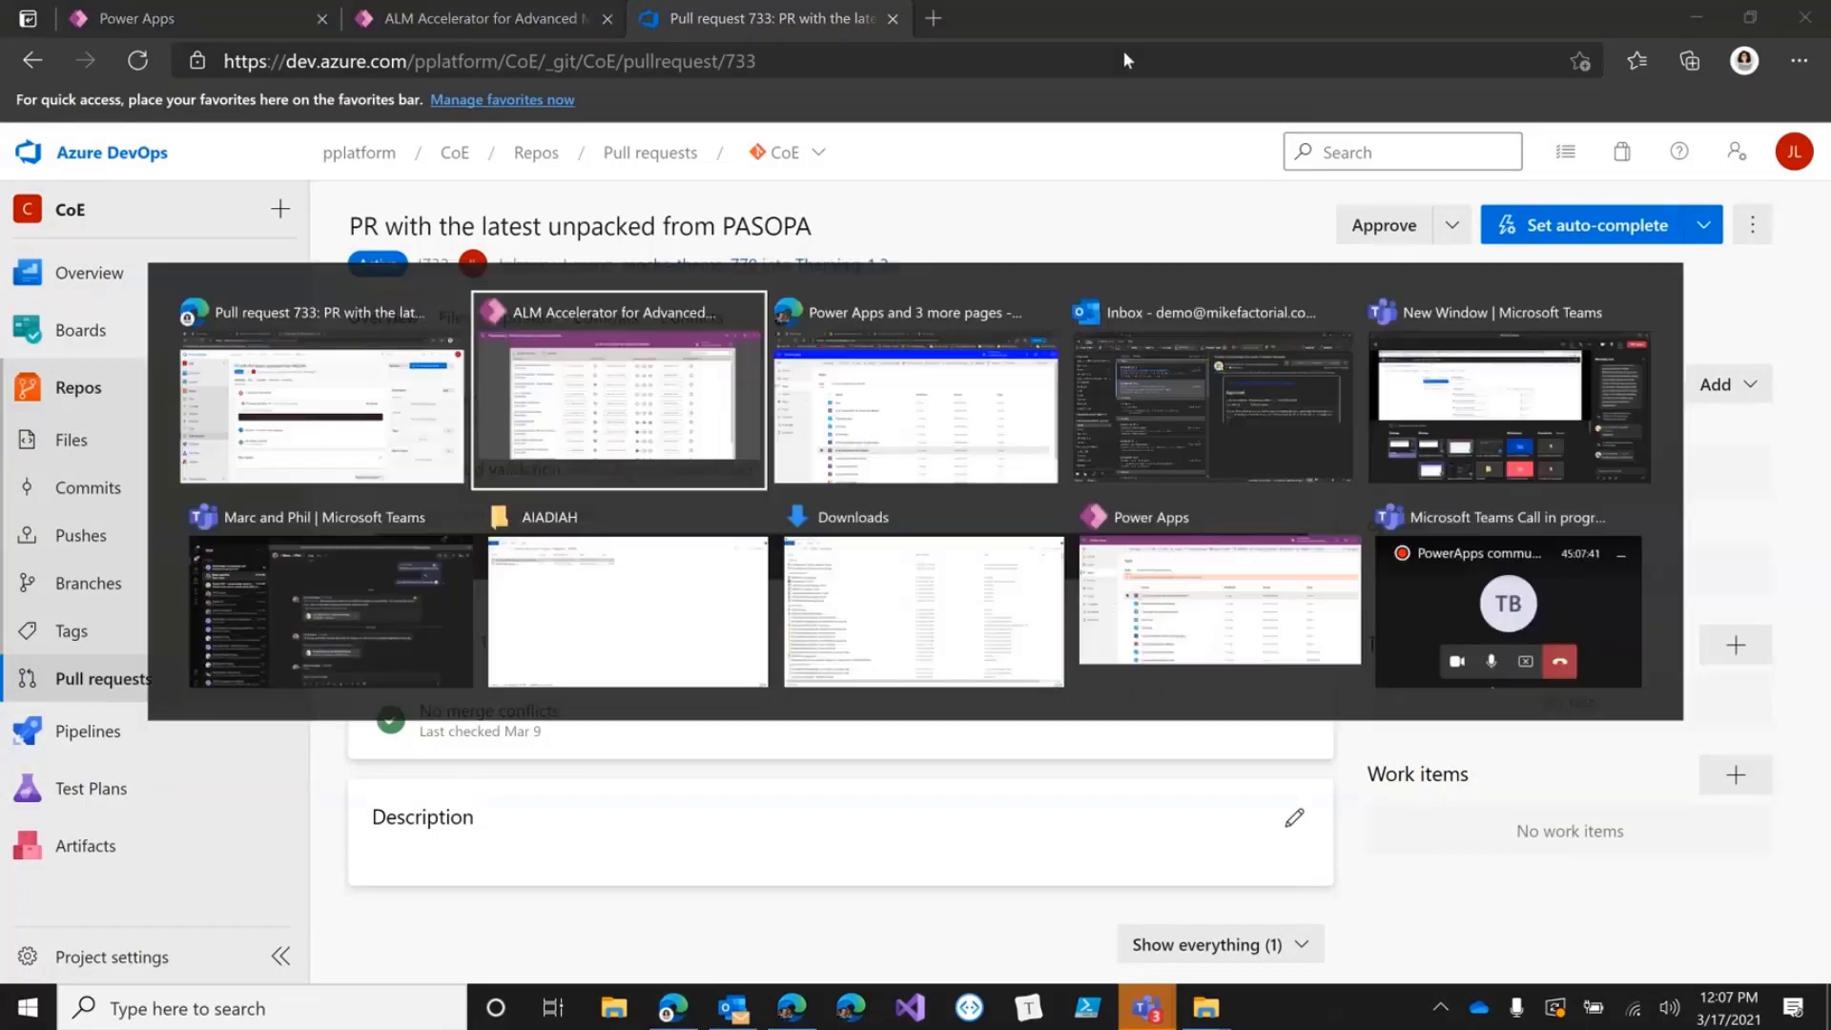
{"action": "key", "text": "alt+Tab"}
{"action": "key", "text": "alt+Tab"}
{"action": "key", "text": "alt+Tab"}
{"action": "key", "text": "alt+Tab"}
{"action": "key", "text": "alt+shift+Tab"}
{"action": "key", "text": "alt+shift+Tab"}
{"action": "key", "text": "alt+shift+Tab"}
{"action": "key", "text": "alt+shift+Tab"}
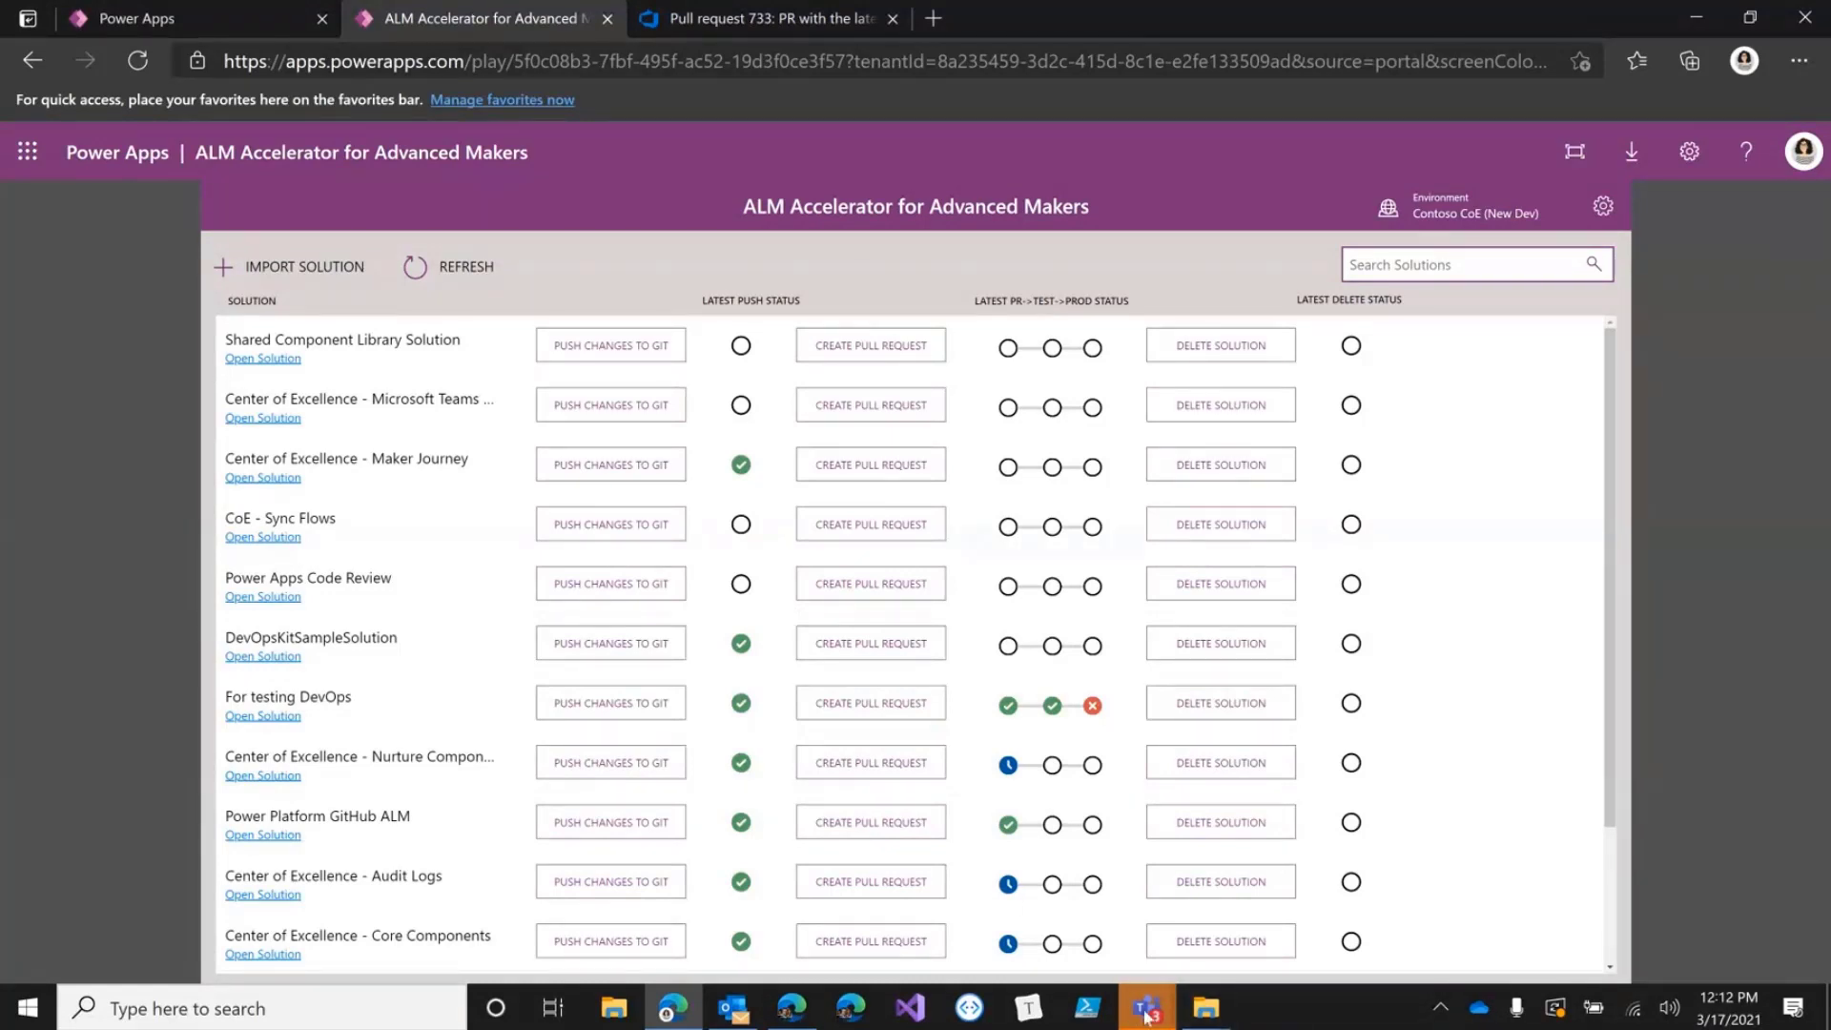
{"action": "mouse_move", "coordinate": [1149, 1016]}
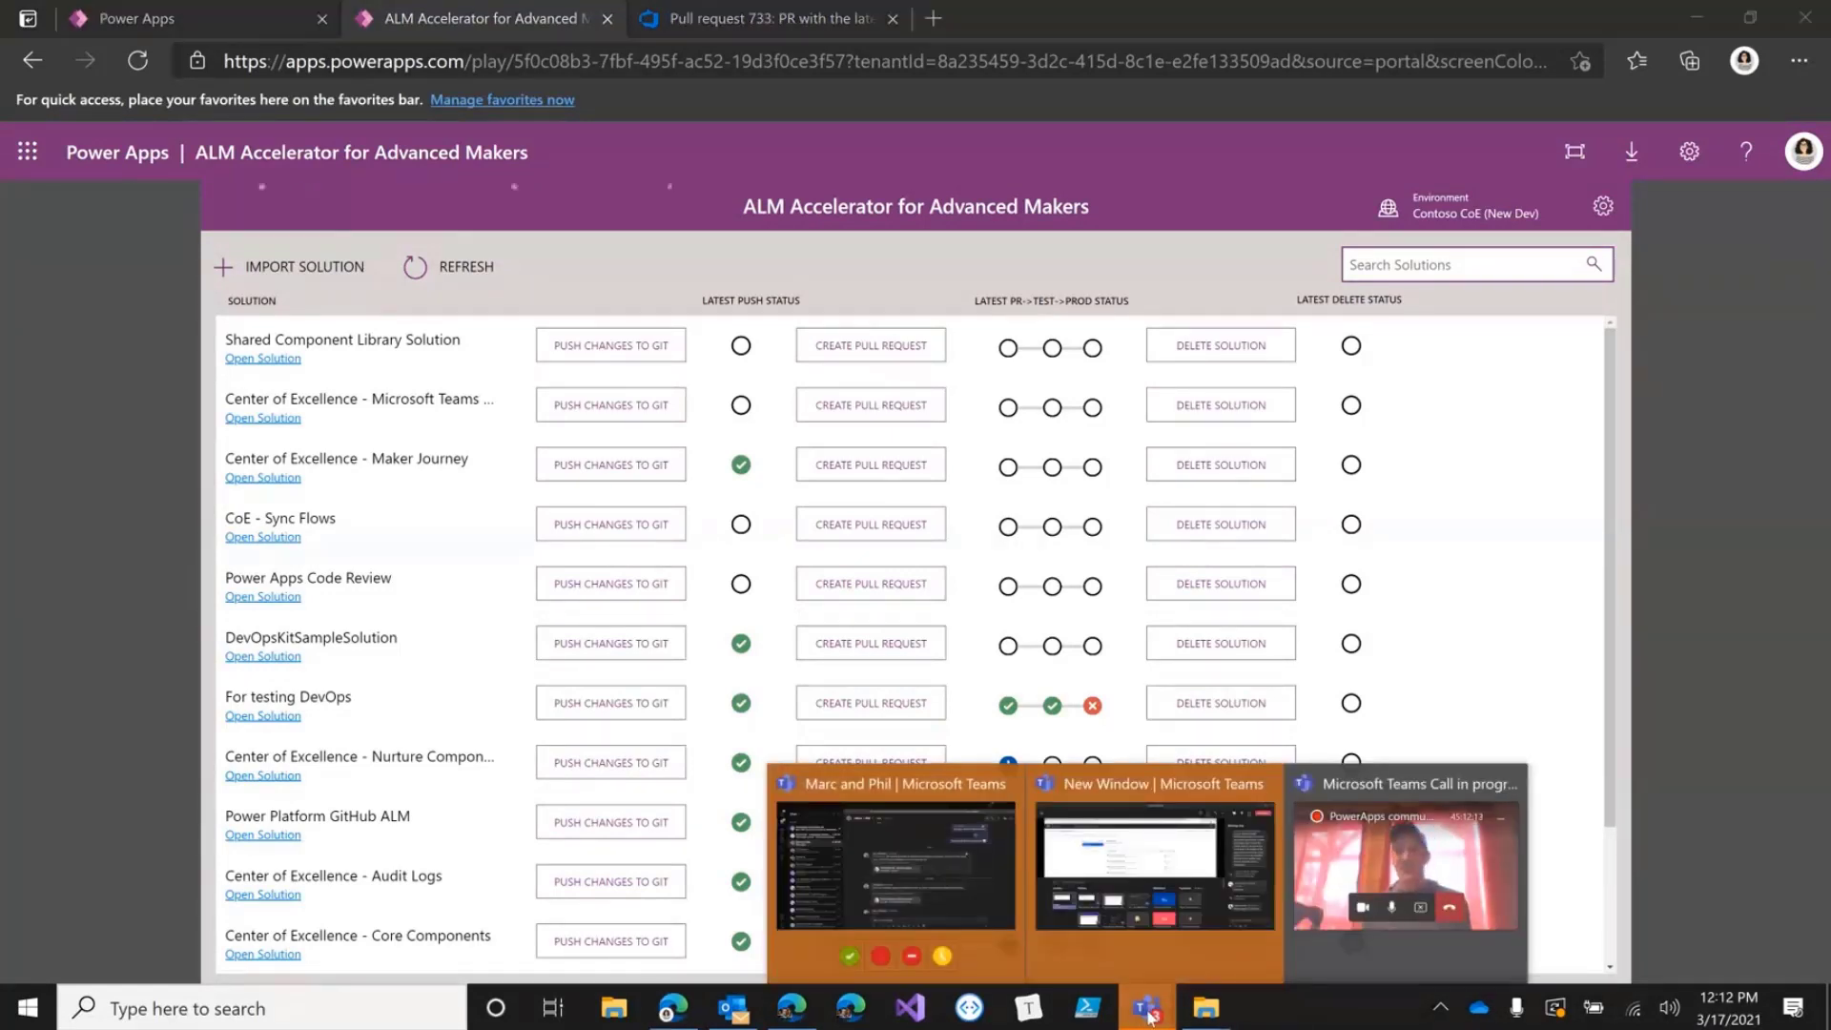
{"action": "left_click", "coordinate": [1268, 923]}
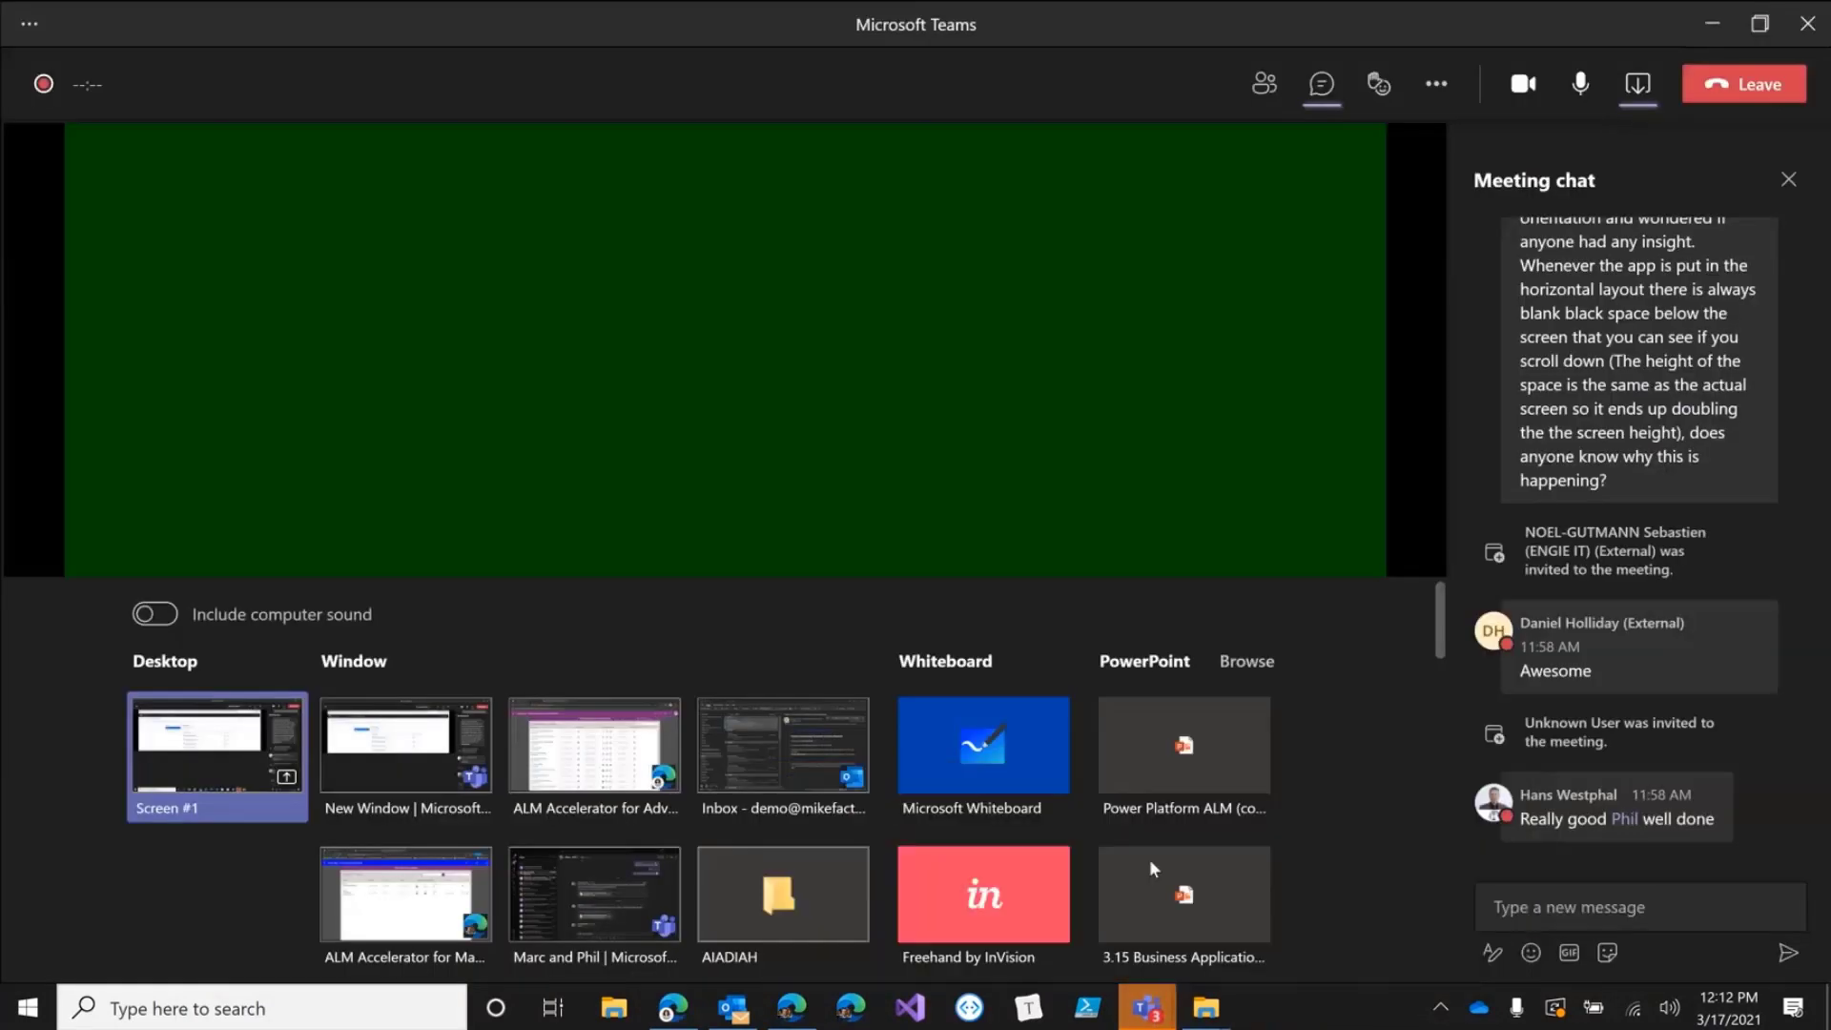